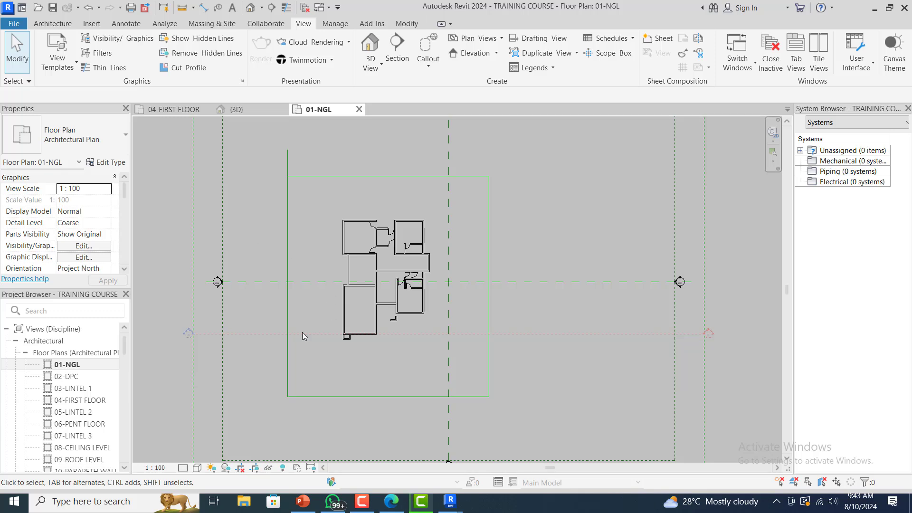
- Open the 3D view and orbit around the building to examine its walls from the front, closing the steering wheel when finished
left_click(255, 110)
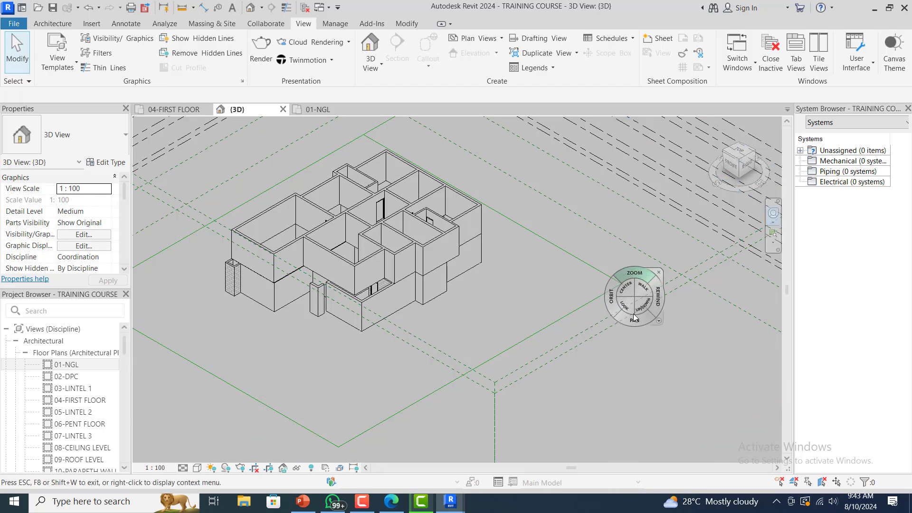
left_click_drag(617, 311, 325, 269)
scroll(325, 269, "up", 4)
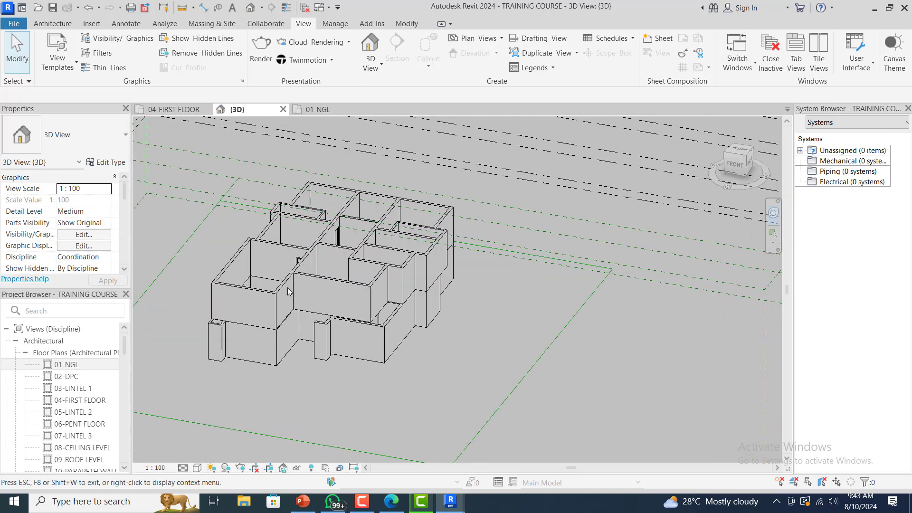
left_click_drag(497, 316, 528, 311)
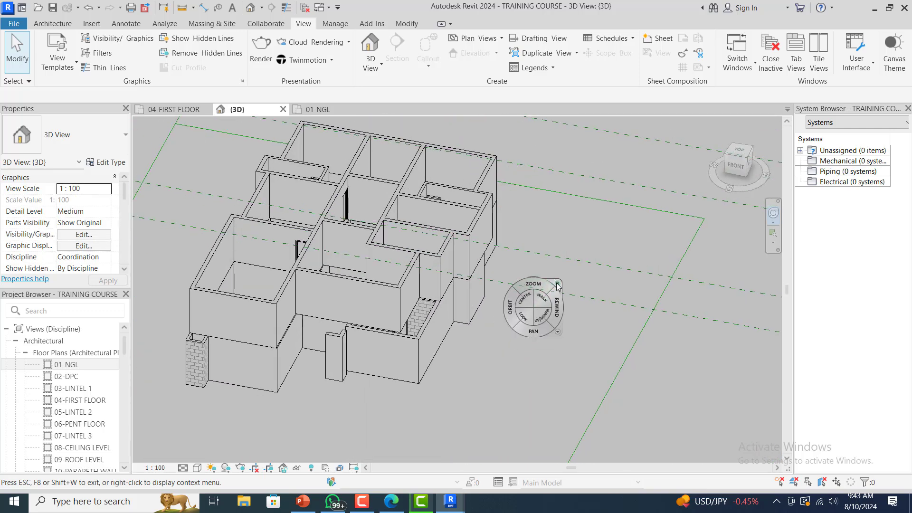
left_click(558, 284)
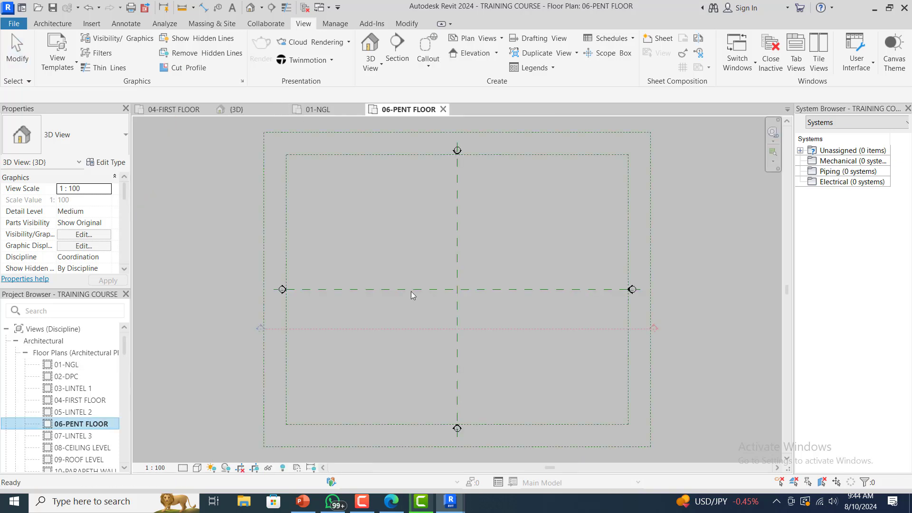
- In the 06-PENT FLOOR plan, set the underlay range's base level to 04-FIRST FLOOR
scroll(426, 290, "down", 2)
scroll(512, 284, "up", 2)
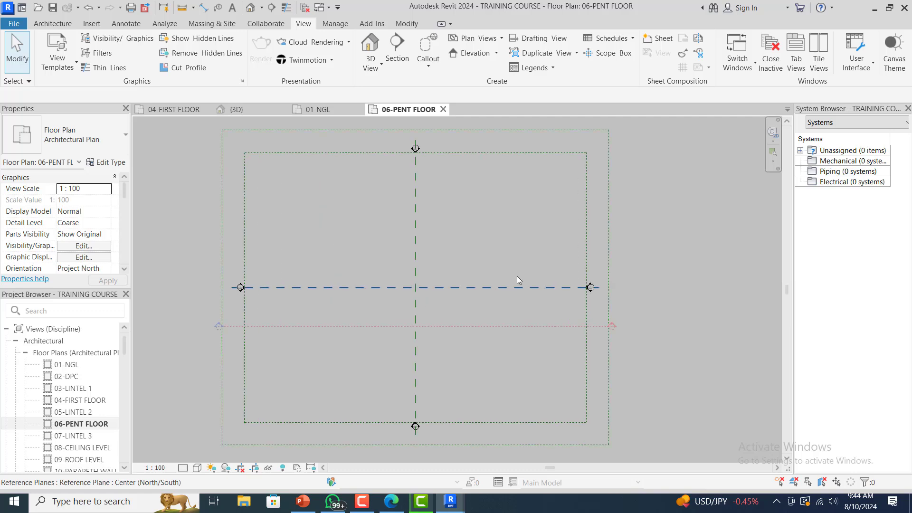
scroll(436, 340, "up", 2)
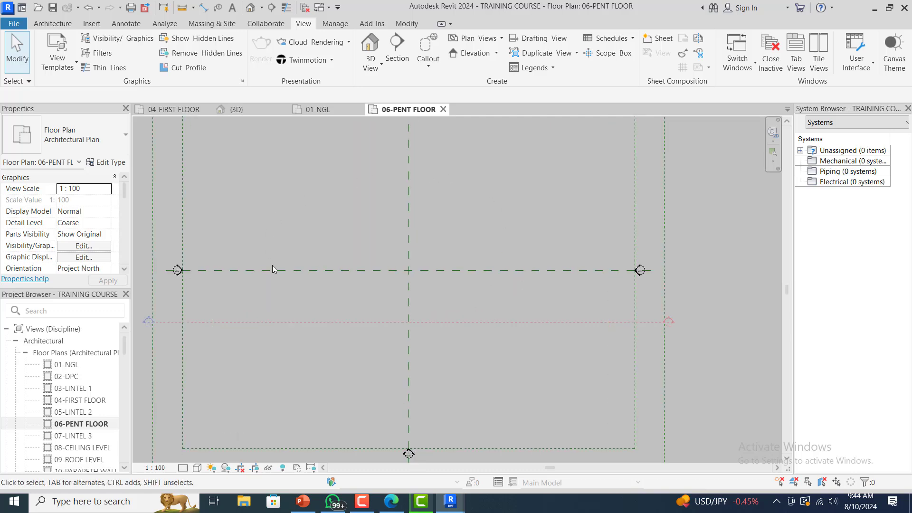
scroll(452, 217, "up", 1)
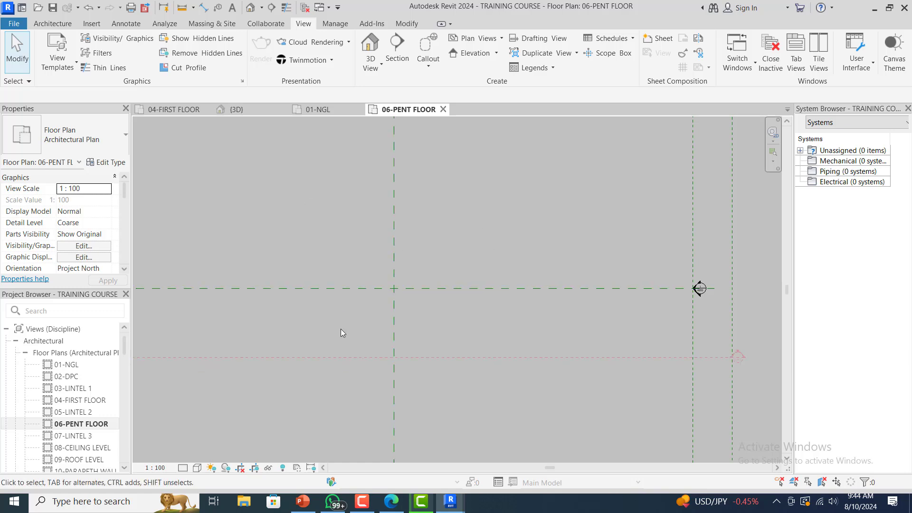
left_click(125, 270)
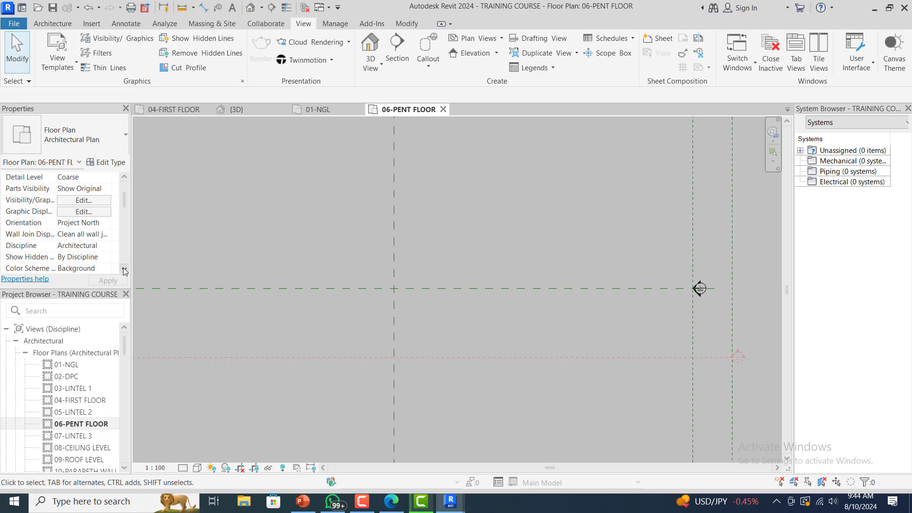
left_click(125, 270)
left_click(125, 270)
left_click(125, 270)
left_click(125, 270)
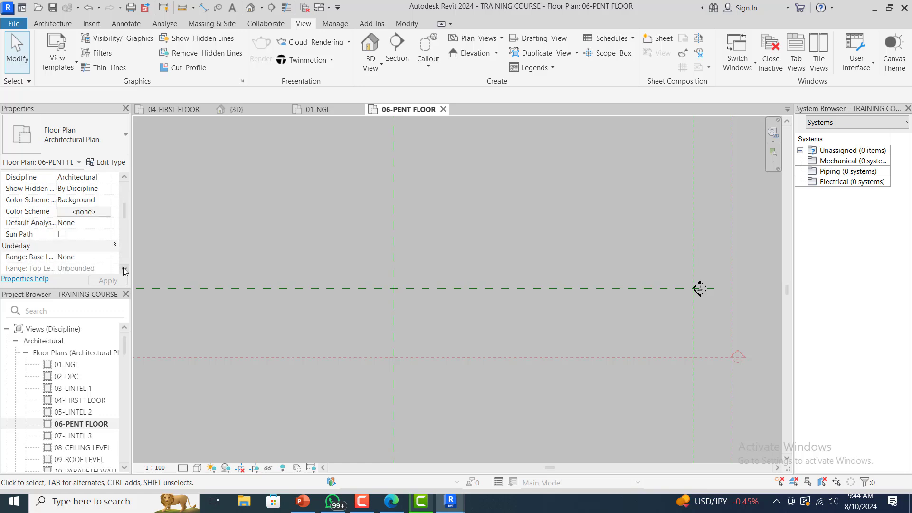
left_click(125, 270)
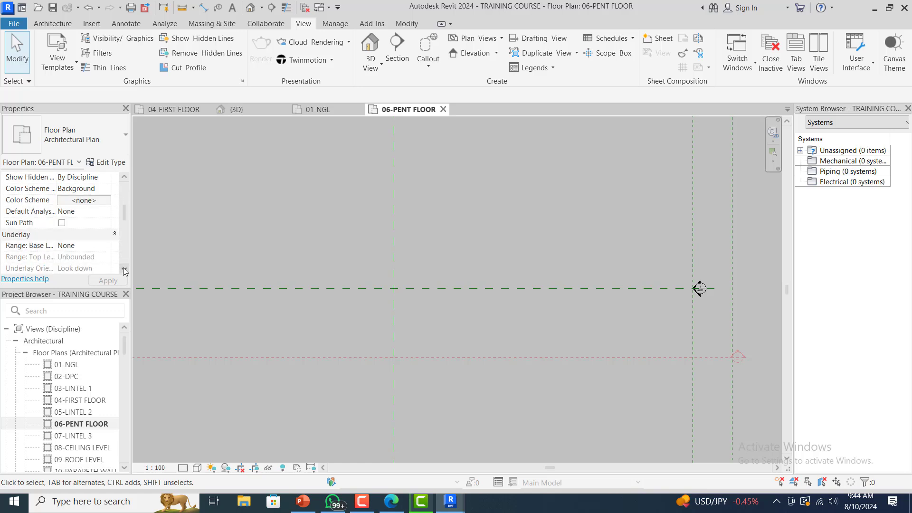
left_click(125, 270)
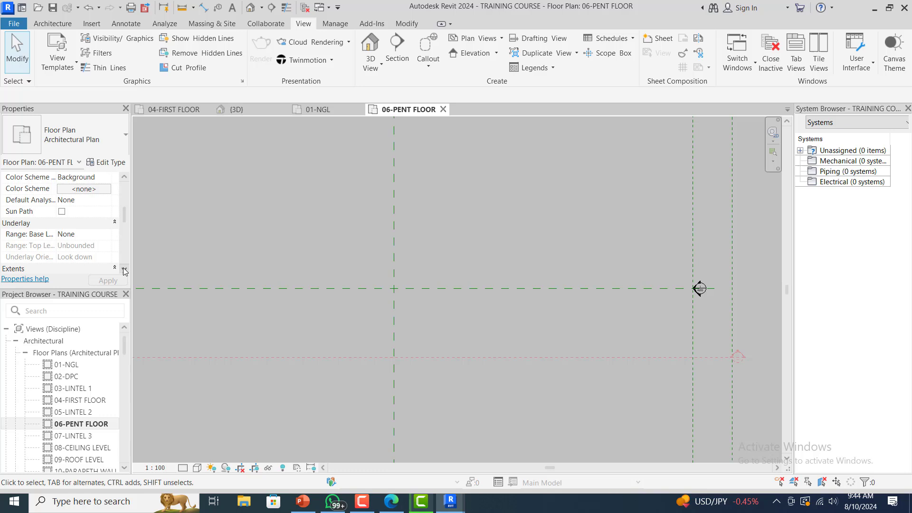
left_click(107, 234)
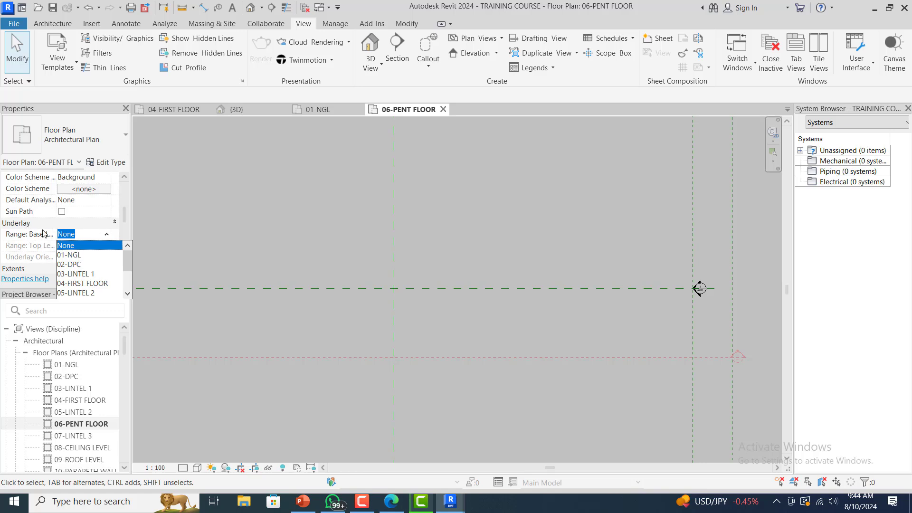
left_click(86, 283)
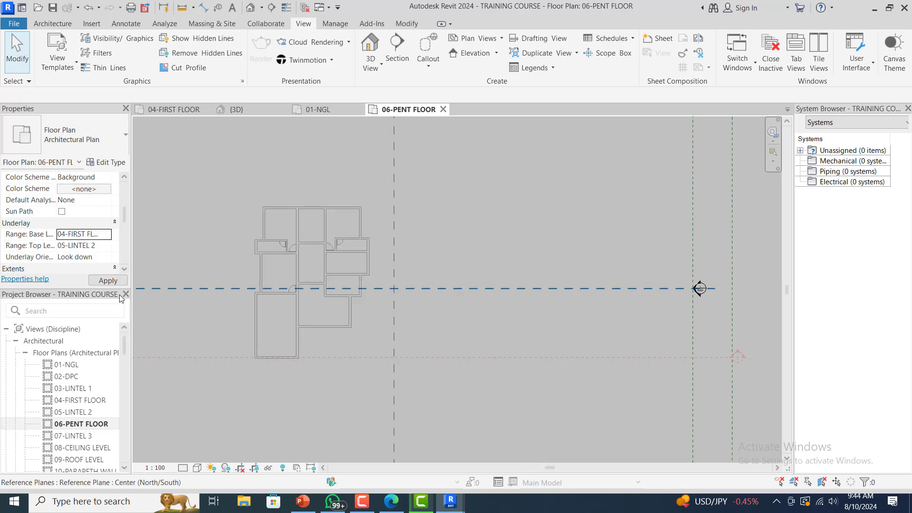
left_click(303, 302)
scroll(304, 303, "up", 2)
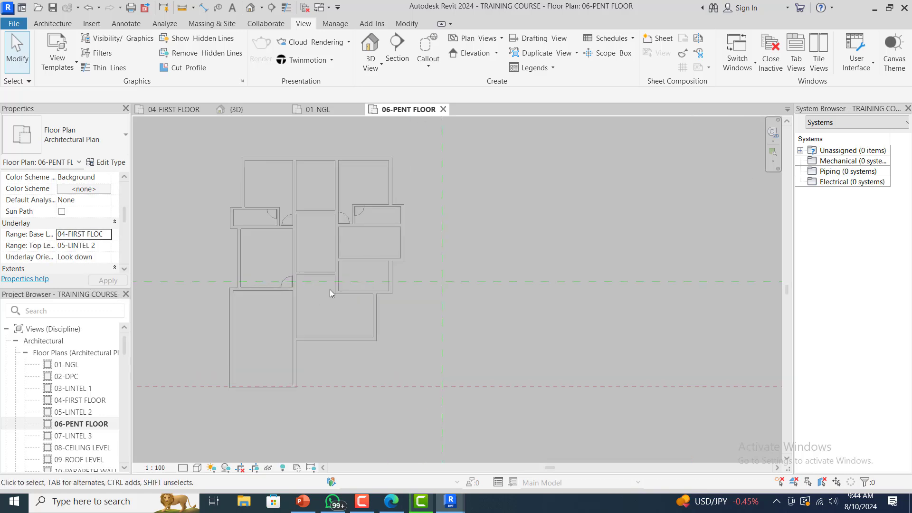
scroll(395, 233, "down", 2)
scroll(267, 333, "up", 2)
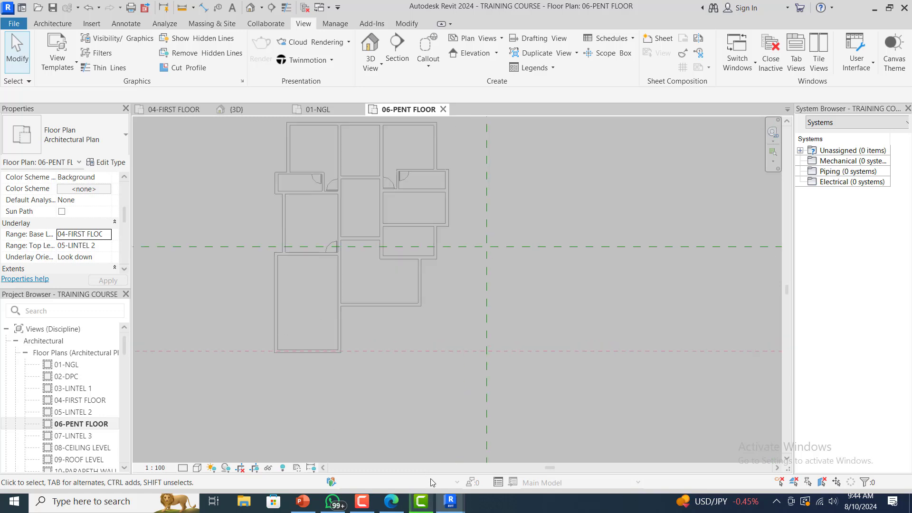
- Switch to the REVIT FULL COURSE project, open its 06-PENT FLOOR plan and examine the penthouse layout
mouse_move(446, 506)
left_click(481, 428)
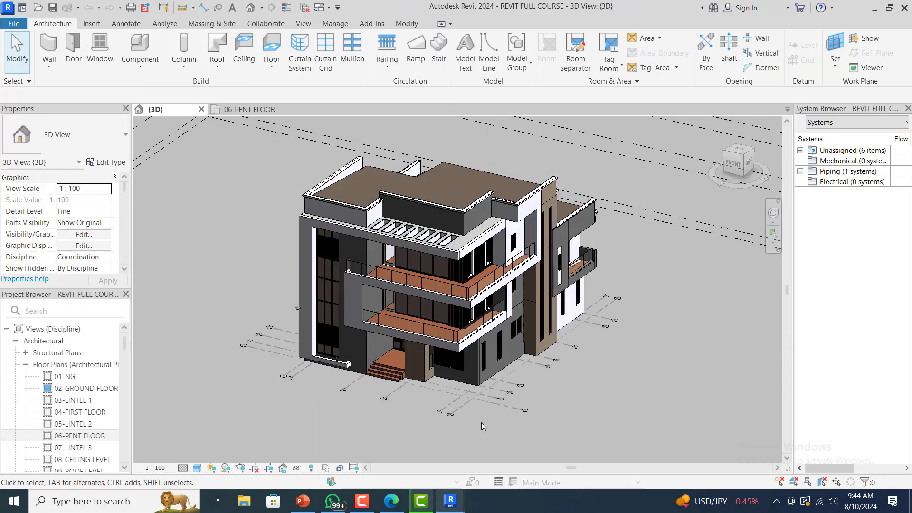
left_click(261, 110)
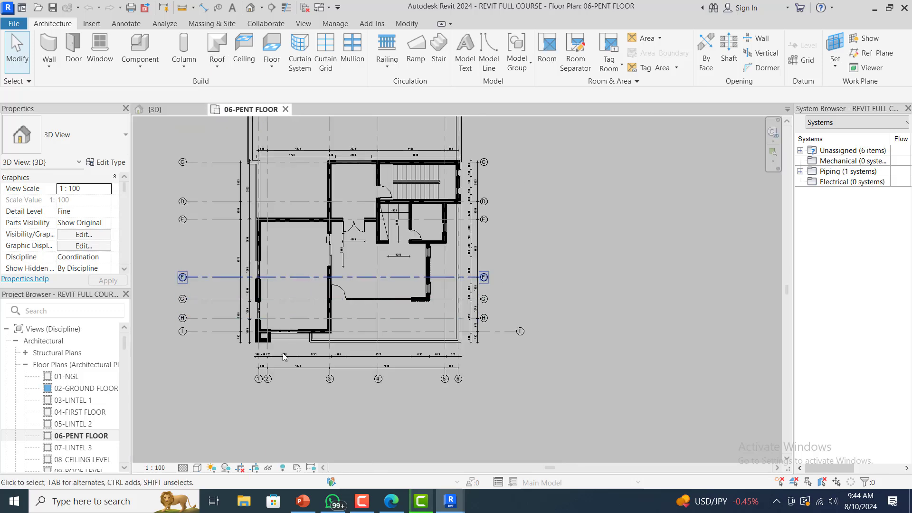
scroll(284, 358, "up", 5)
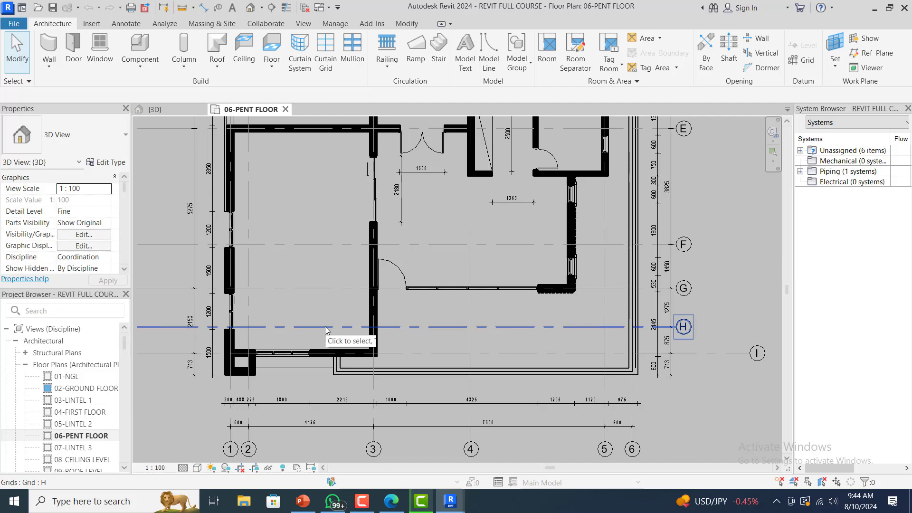
scroll(346, 350, "down", 4)
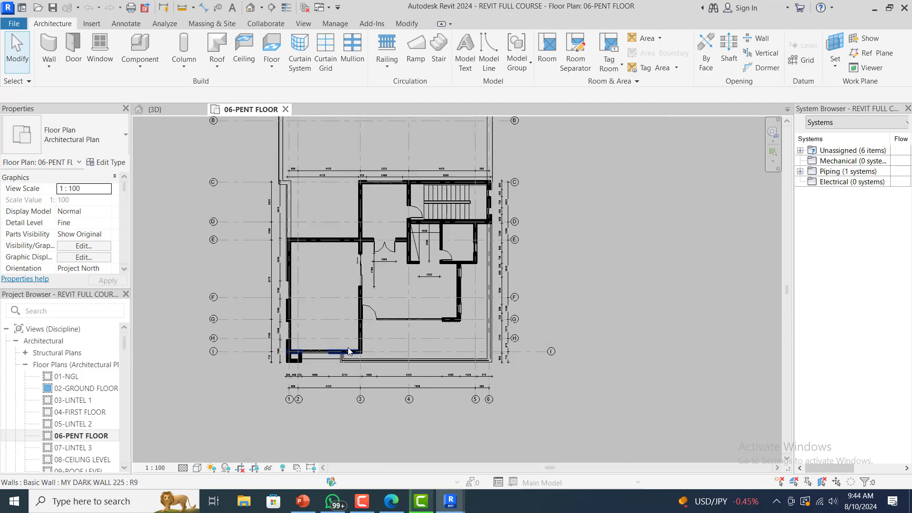
scroll(375, 295, "down", 2)
scroll(410, 192, "up", 1)
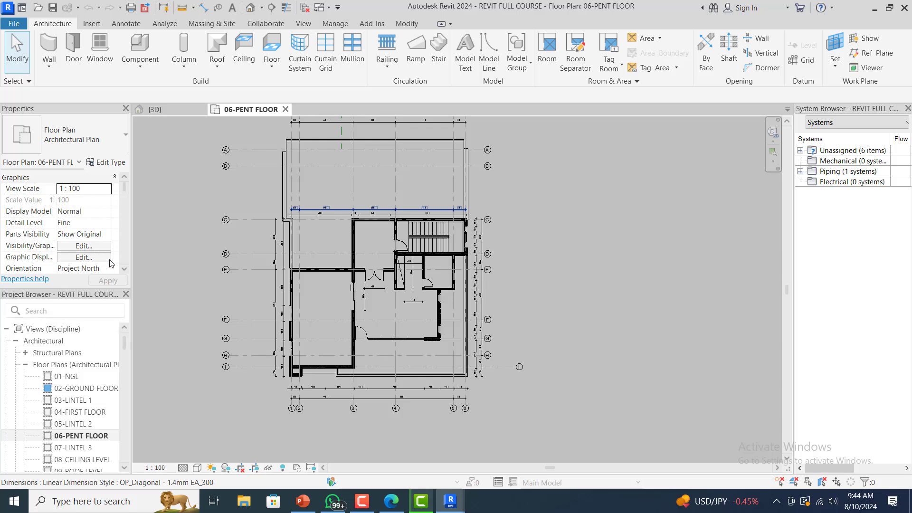
scroll(134, 264, "down", 2)
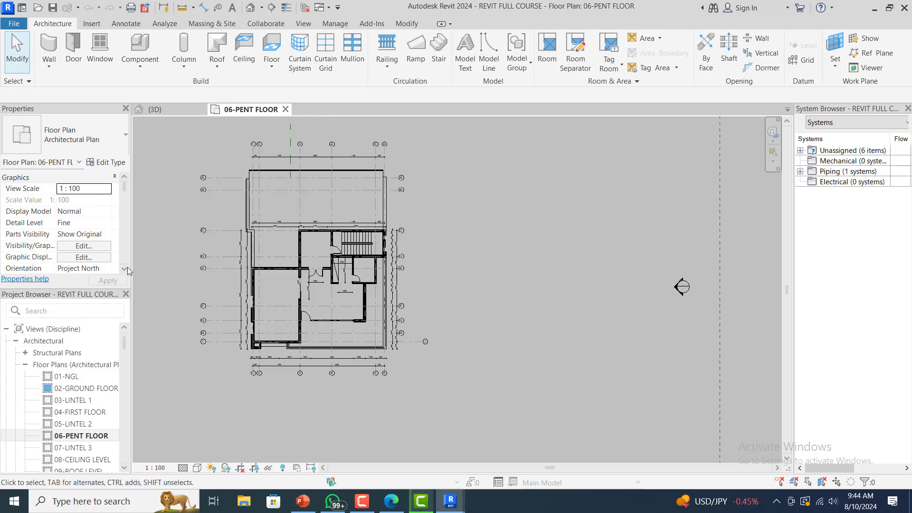
- Set the underlay base level of the reference project's 06-PENT FLOOR plan to 04-FIRST FLOOR and inspect the walls against it
left_click(124, 269)
left_click(124, 269)
left_click(124, 269)
left_click(124, 269)
left_click(124, 269)
left_click(125, 269)
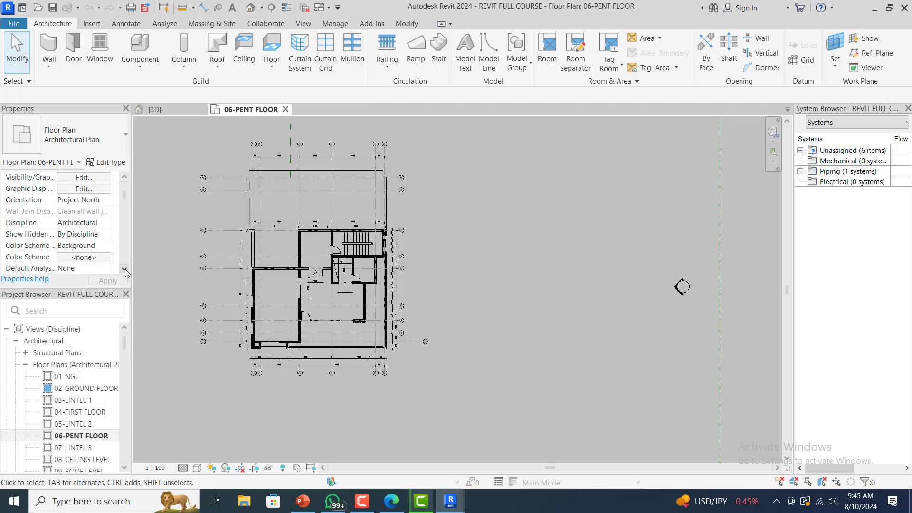
left_click(125, 269)
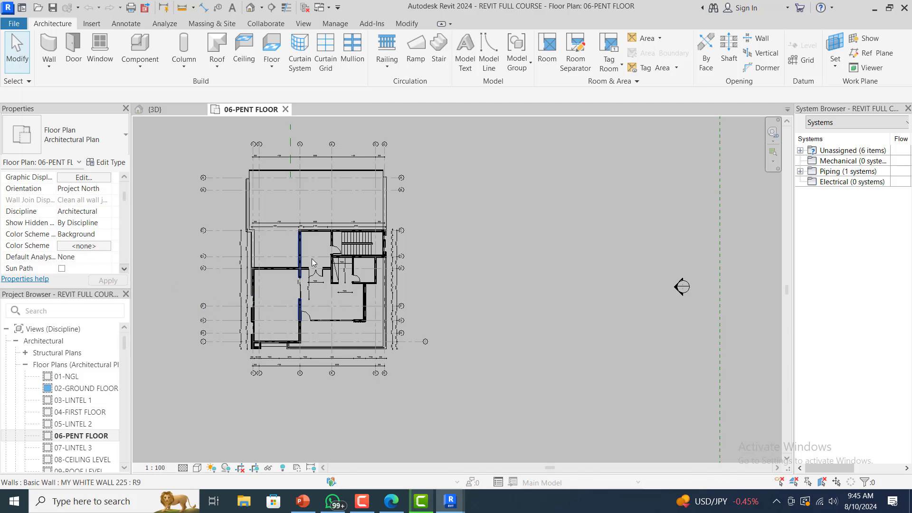
left_click(124, 269)
left_click(125, 269)
left_click(125, 269)
left_click(124, 269)
left_click(124, 269)
left_click(125, 269)
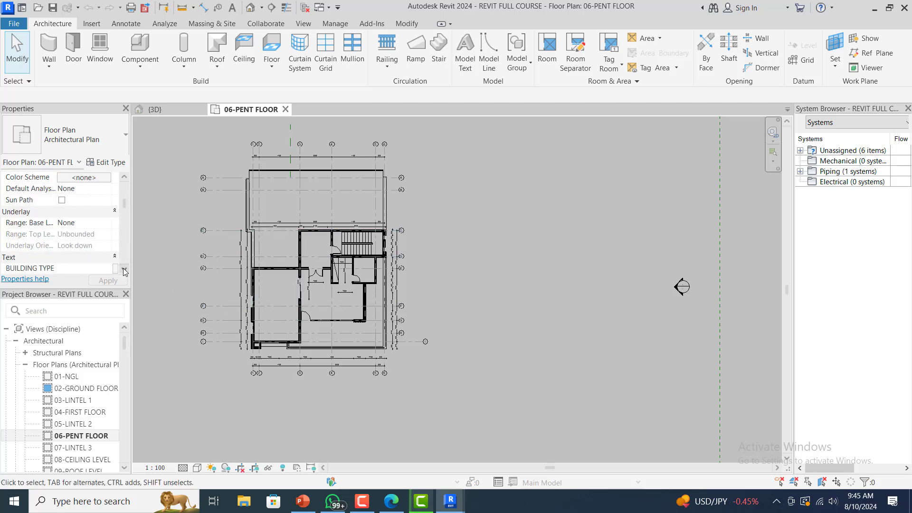
left_click(107, 224)
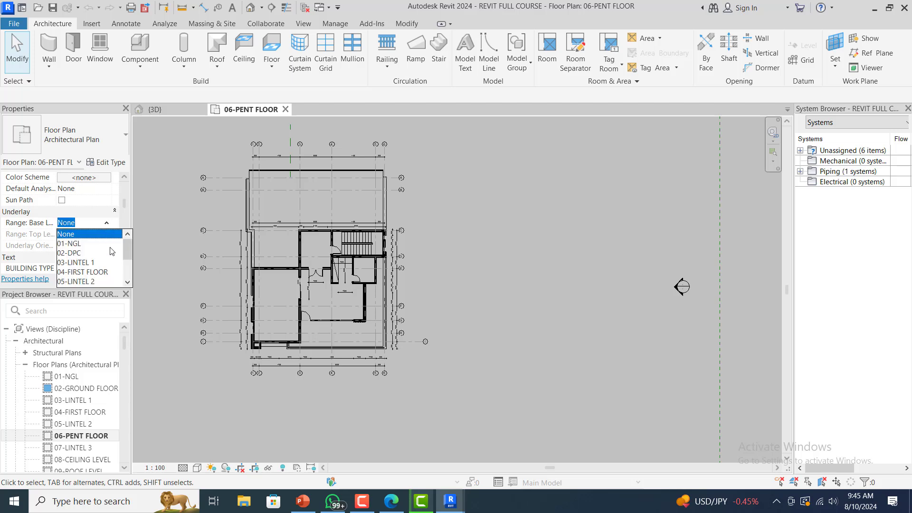
left_click(101, 273)
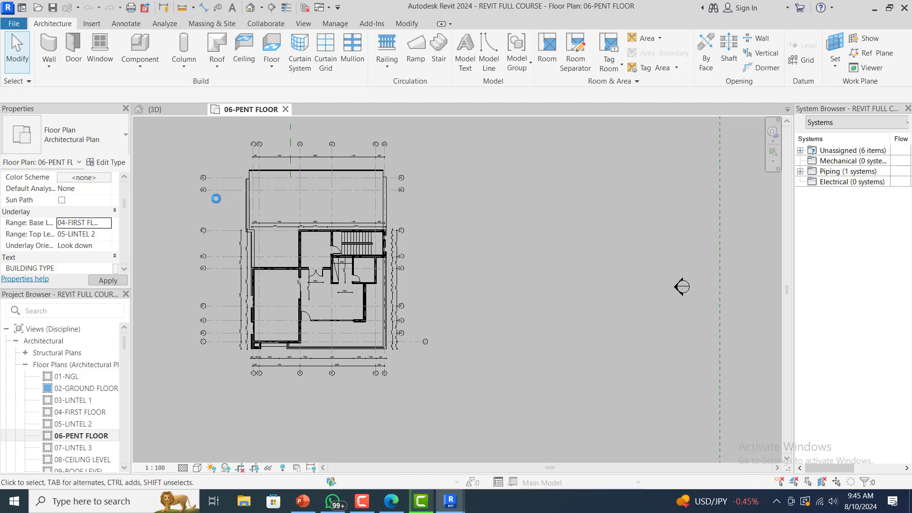
scroll(265, 301, "up", 1)
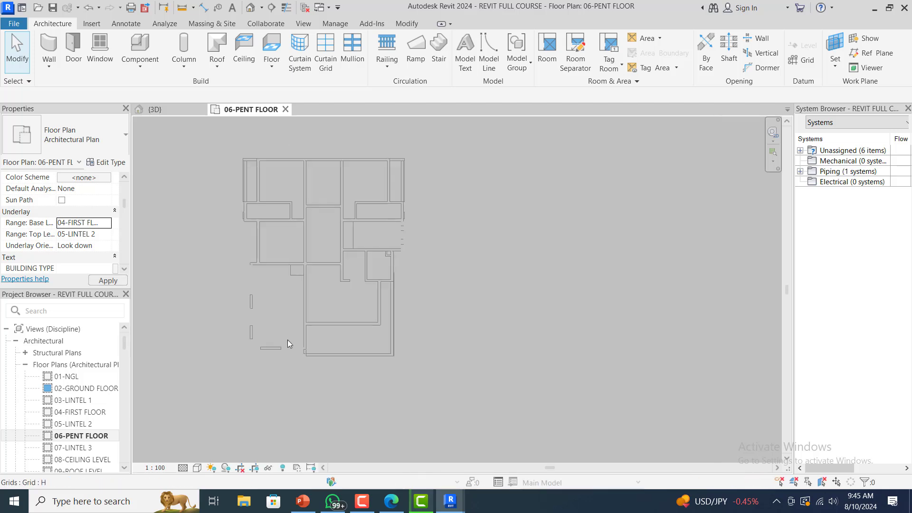
scroll(265, 359, "up", 2)
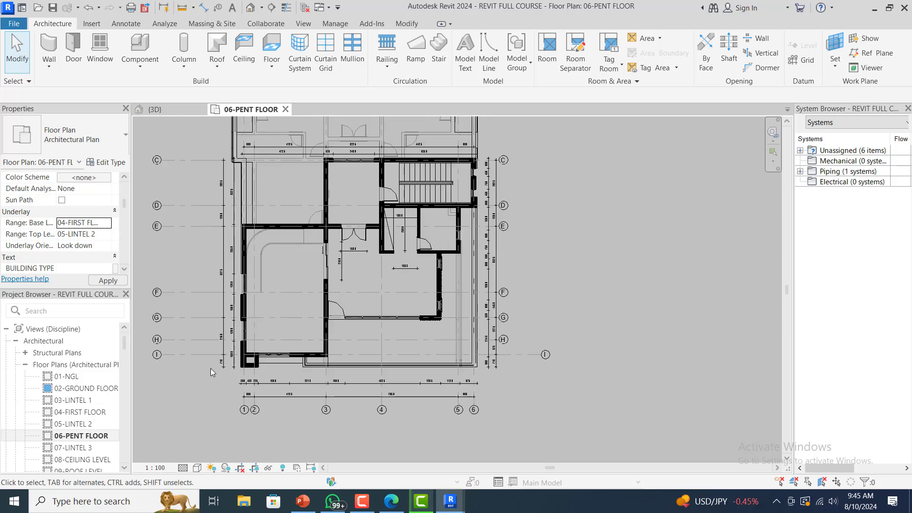
scroll(247, 358, "up", 1)
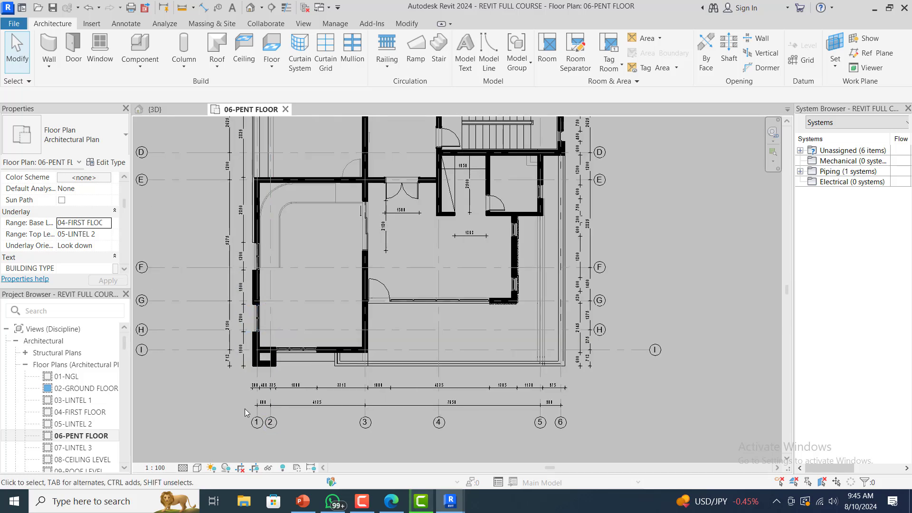
scroll(259, 348, "down", 1)
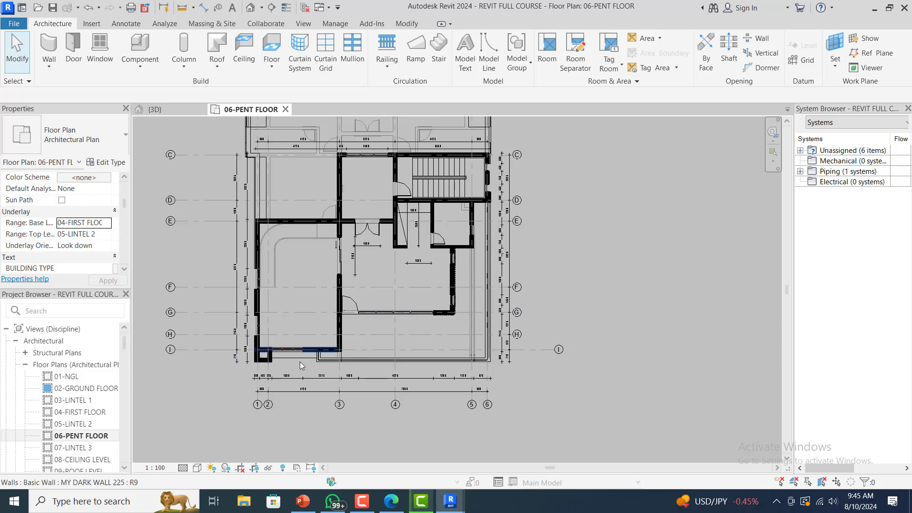
- Compare the 06-PENT FLOOR plans of the two open projects and return to the TRAINING COURSE project
mouse_move(449, 504)
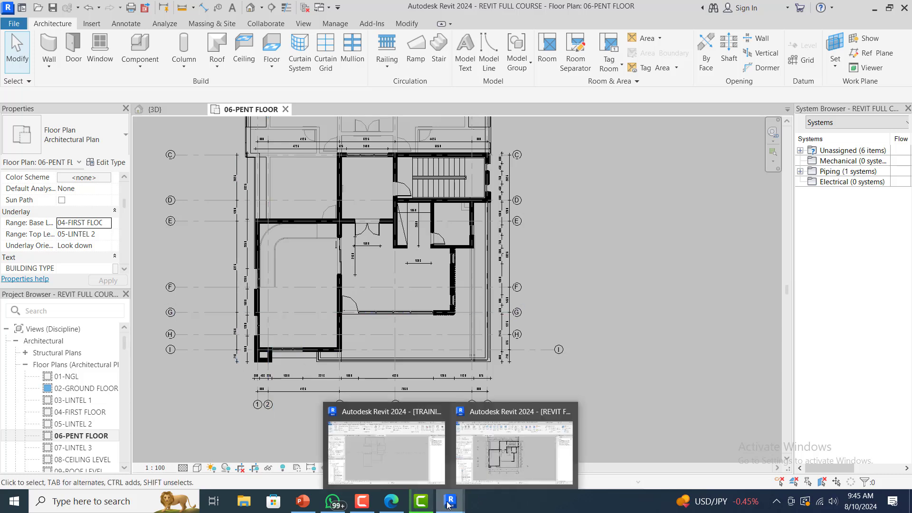
left_click(408, 462)
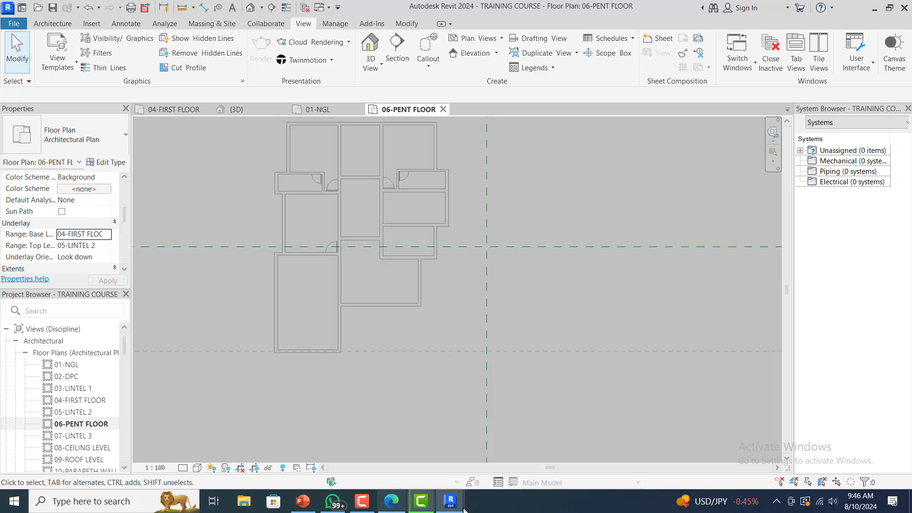
mouse_move(469, 503)
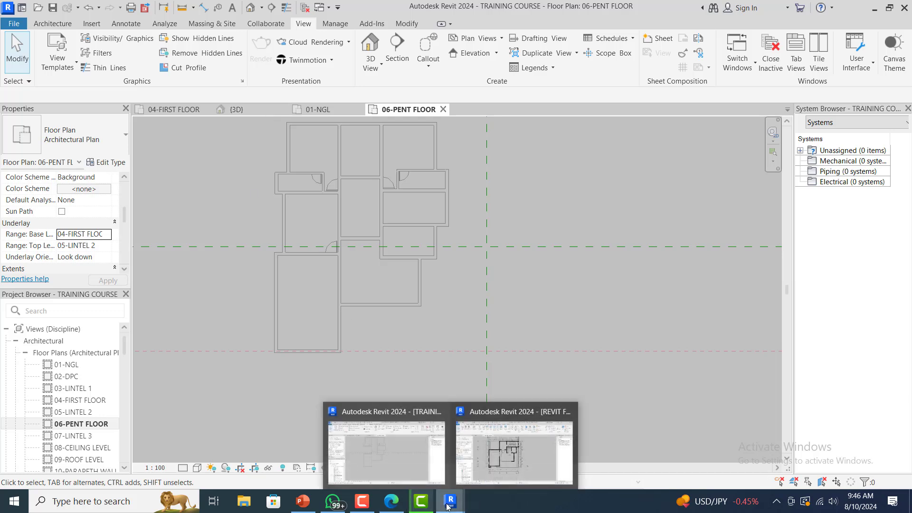
left_click(501, 458)
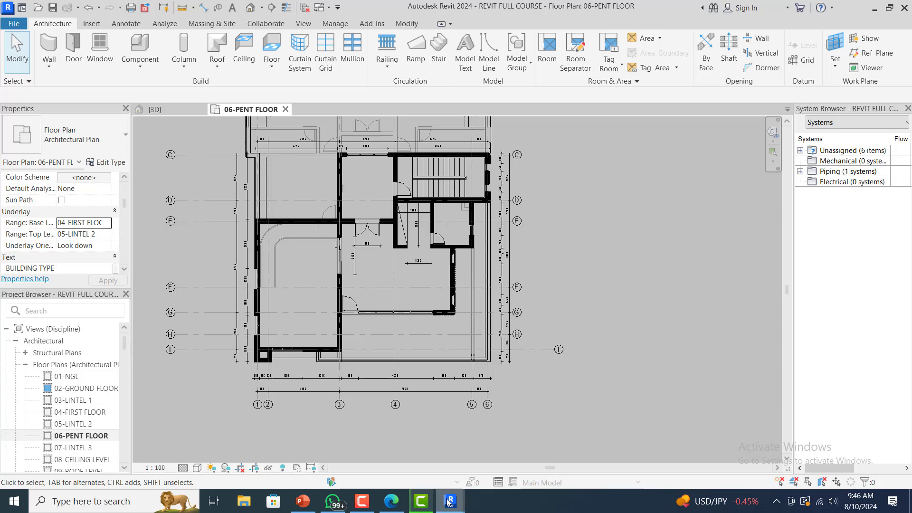
mouse_move(442, 502)
left_click(400, 451)
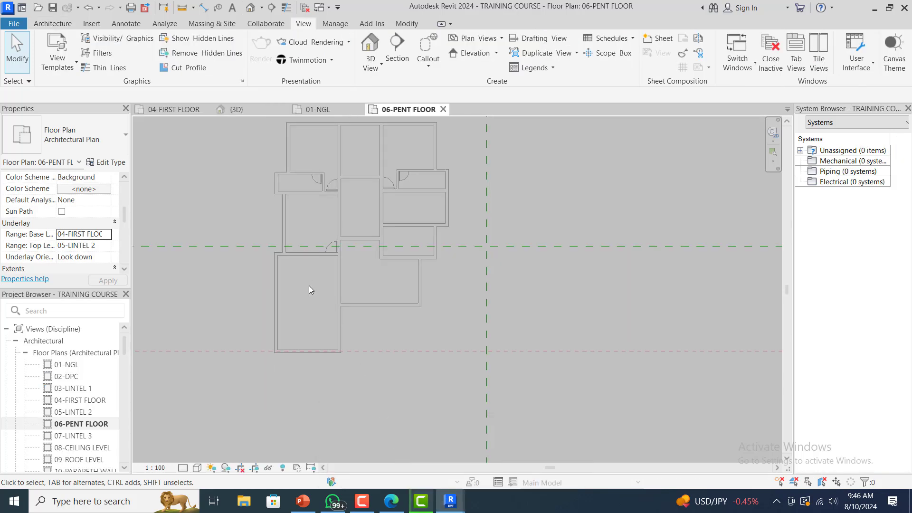
- Draw a 4835 mm Generic - 230mm 2 wall over the southernmost underlay wall, from its east corner to its west corner
scroll(305, 331, "up", 2)
left_click(59, 25)
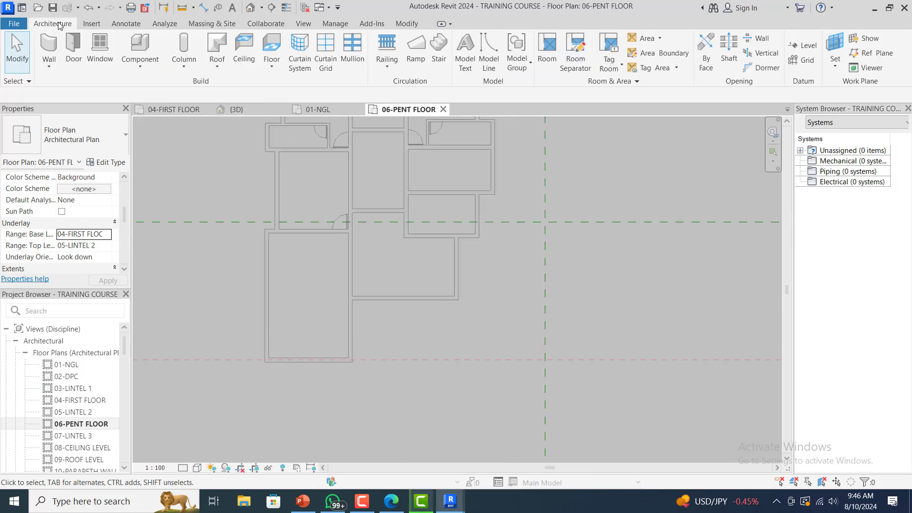
left_click(48, 62)
left_click(48, 63)
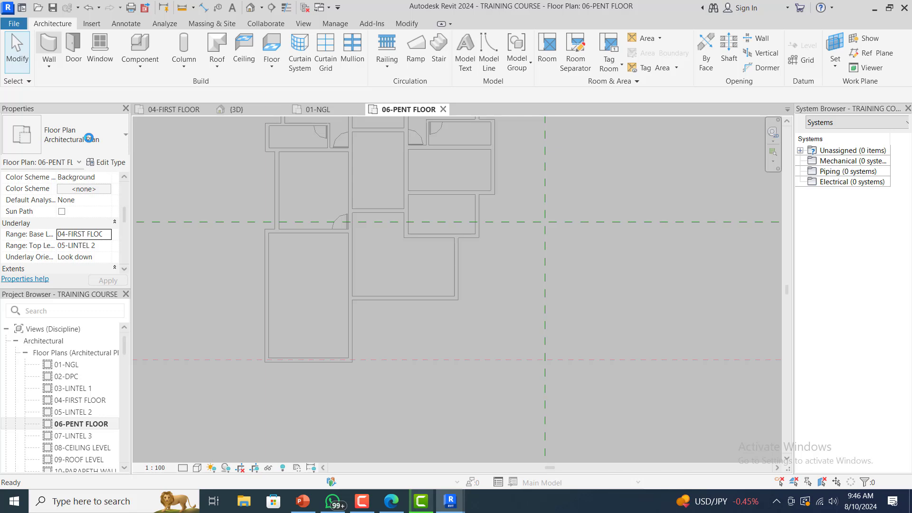
key("w")
key("a")
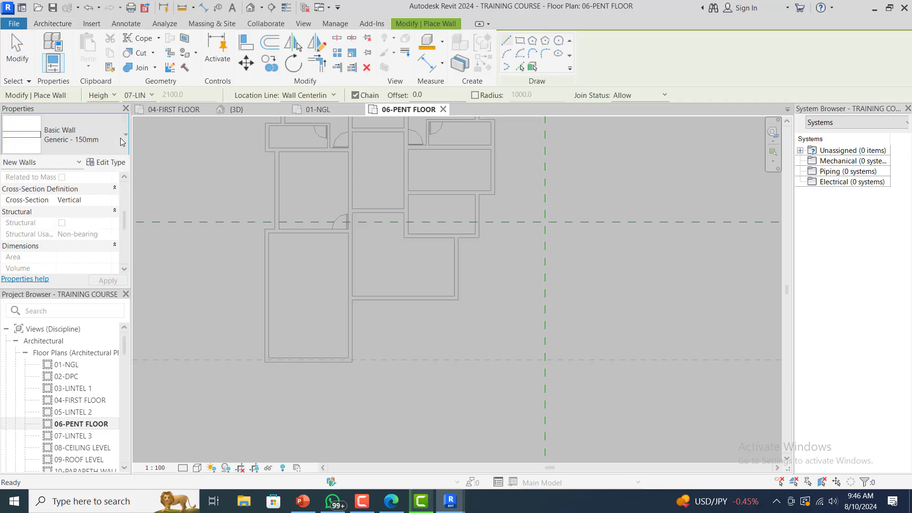
left_click(122, 141)
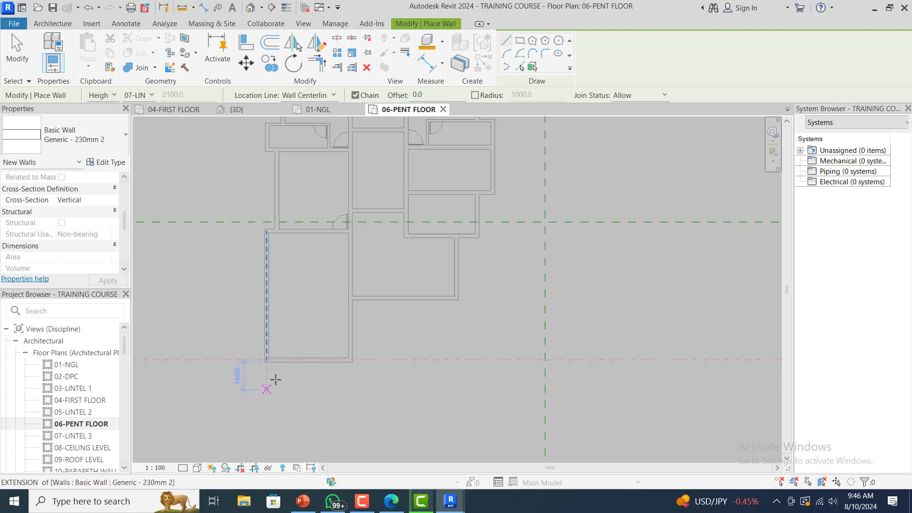
scroll(315, 366, "up", 5)
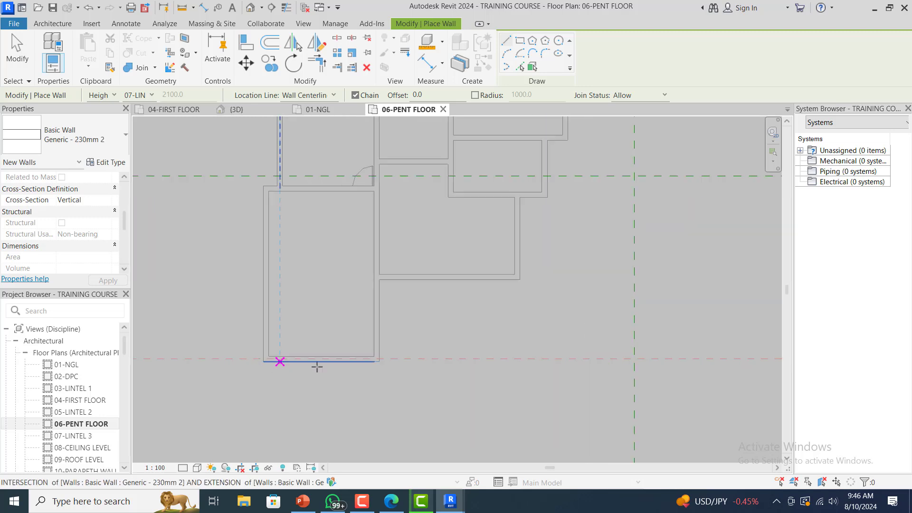
left_click(371, 354)
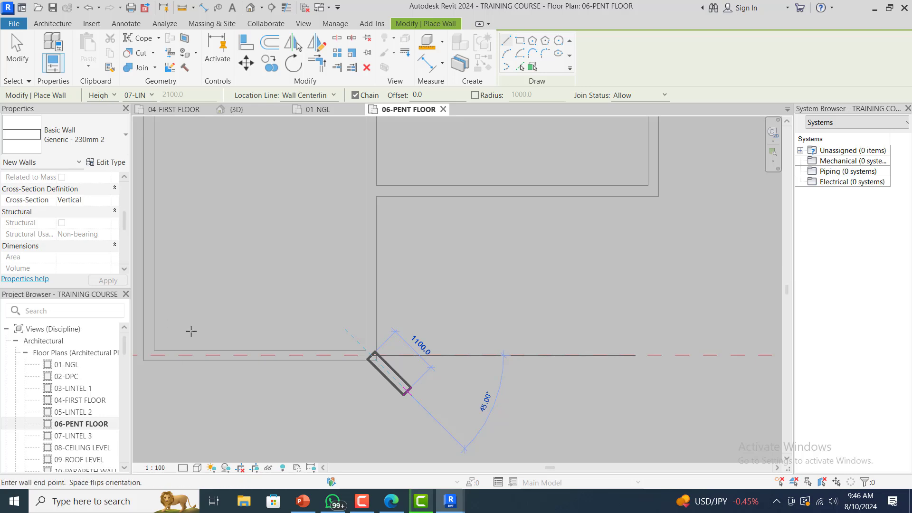
scroll(407, 392, "down", 1)
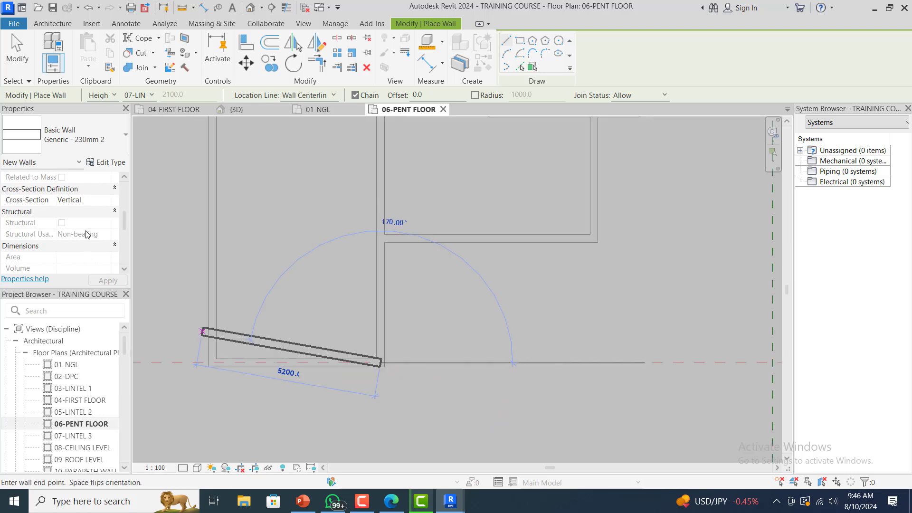
scroll(208, 363, "up", 3)
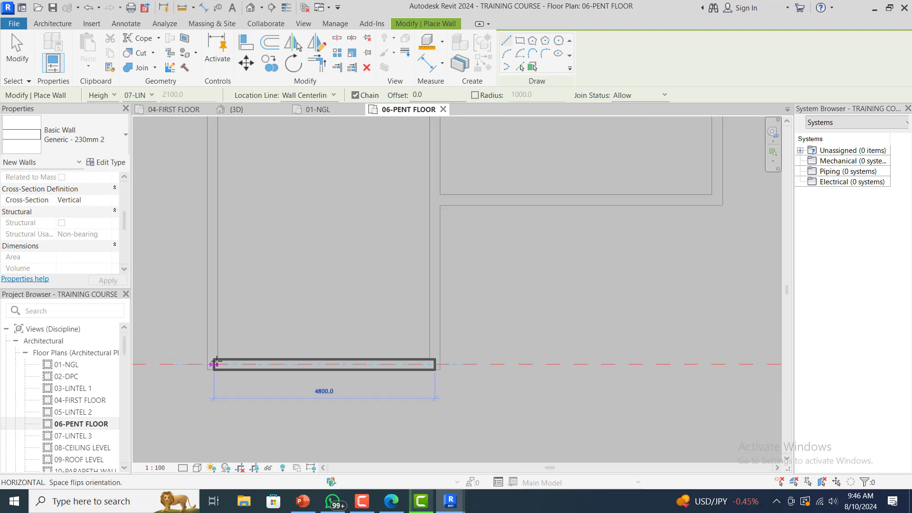
left_click(212, 365)
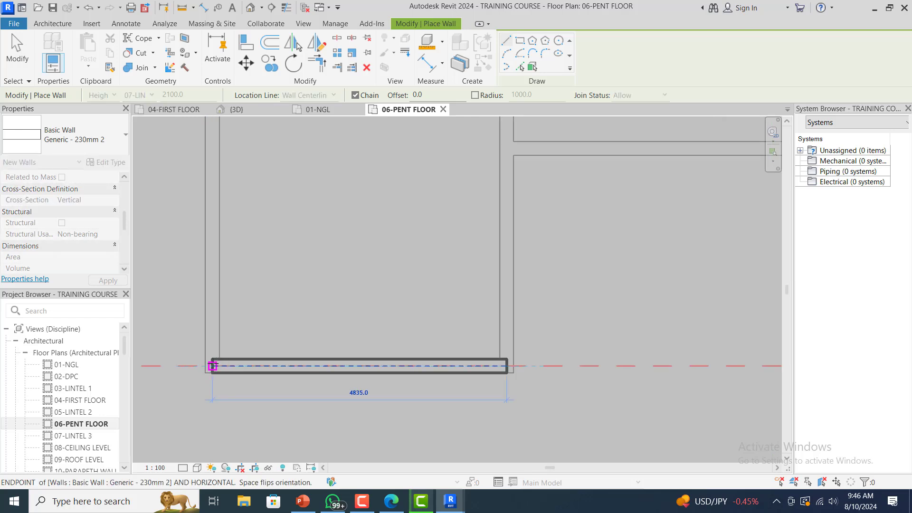
- Continue the wall chain along the underlay with the room's 7450 mm west wall and its 4835 mm north wall
scroll(215, 405, "down", 2)
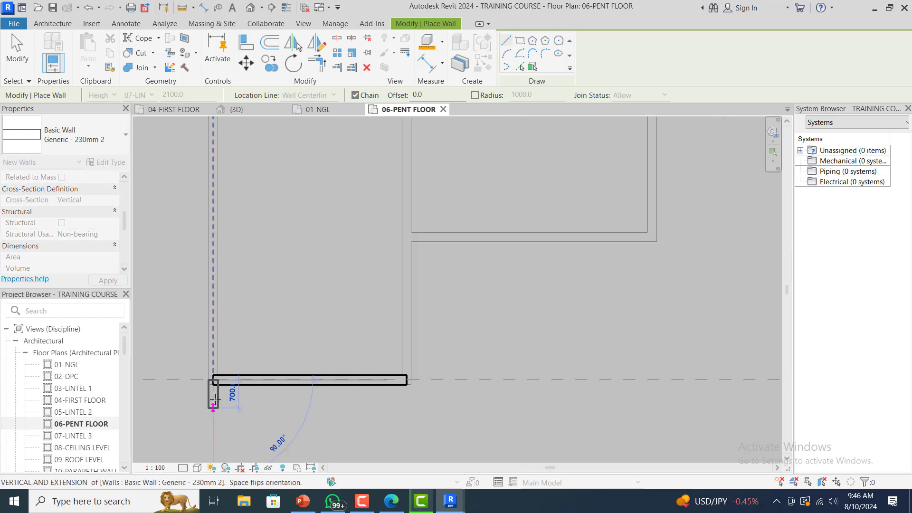
scroll(215, 398, "down", 3)
scroll(216, 264, "up", 3)
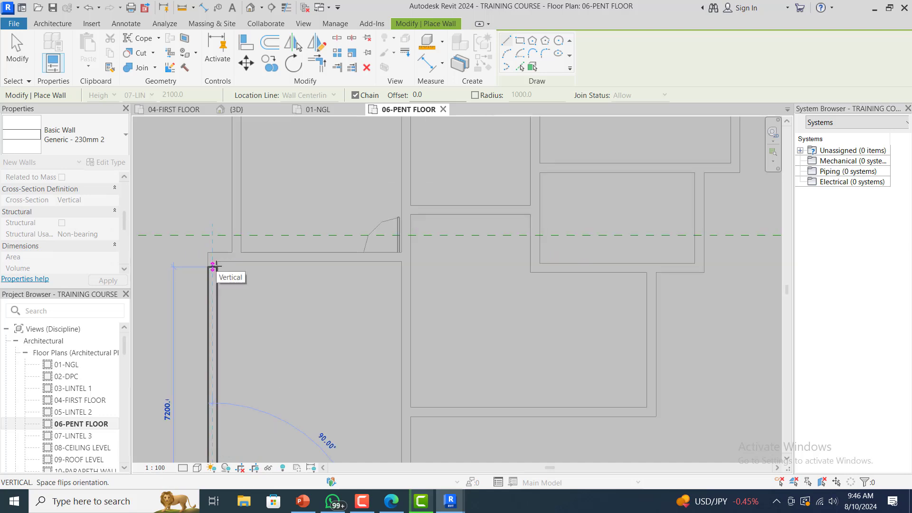
scroll(212, 253, "up", 1)
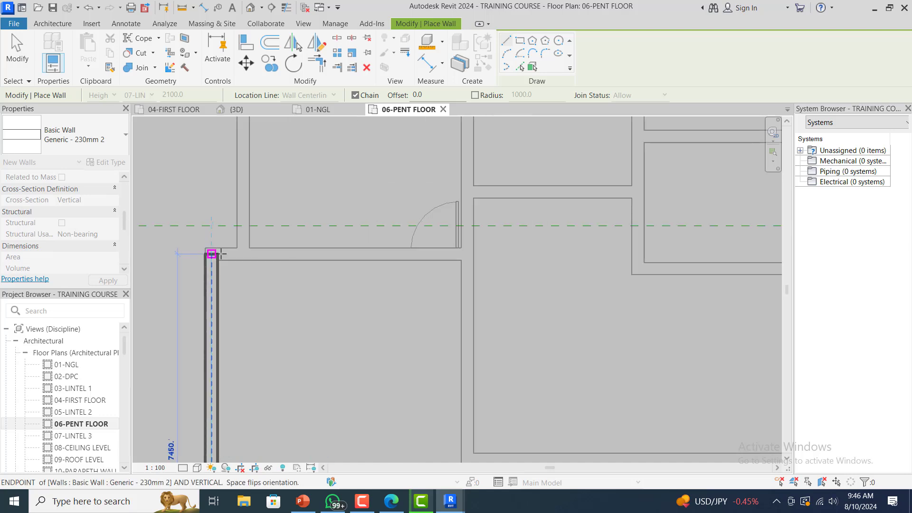
left_click(221, 253)
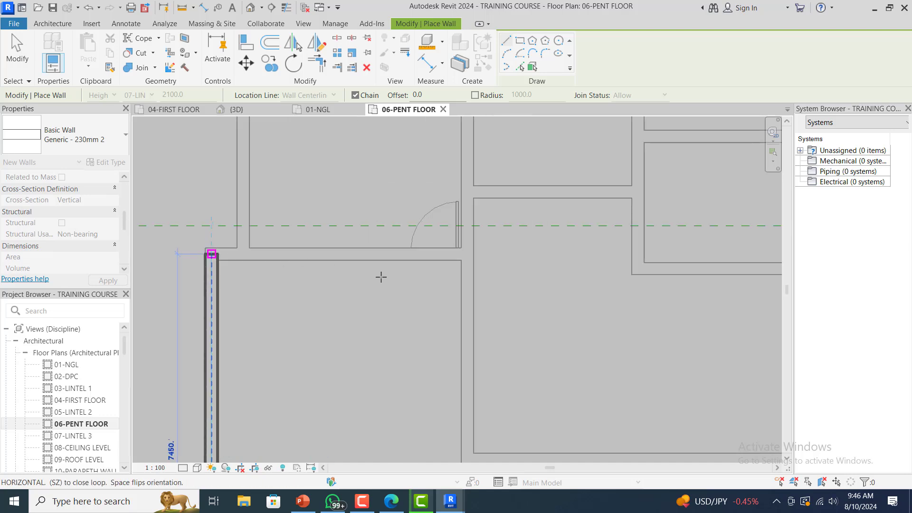
left_click(467, 254)
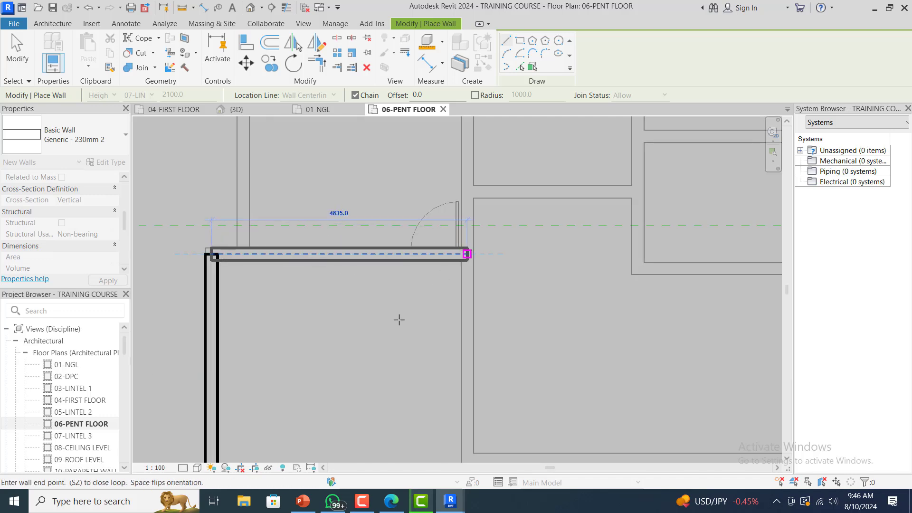
- Extend the wall chain about 2224 mm north, then about 7332 mm east to the end of the underlay wall
scroll(401, 319, "down", 2)
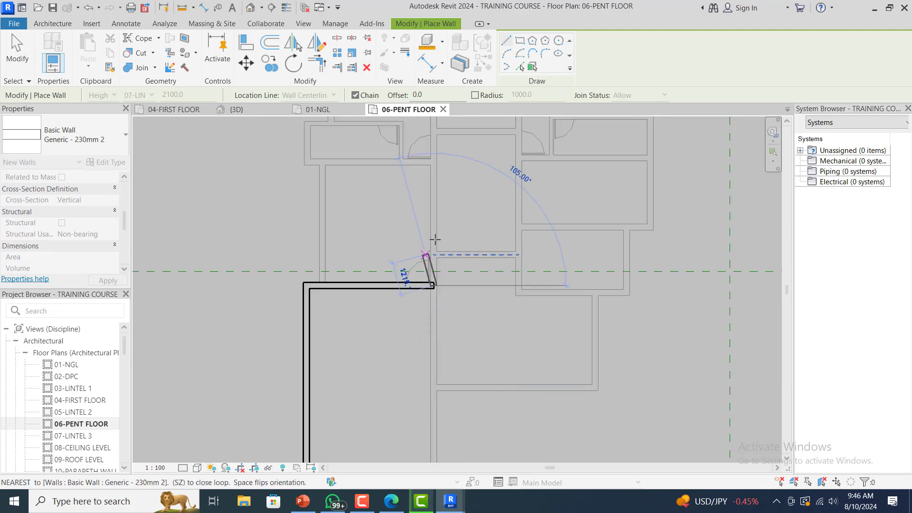
scroll(441, 229, "up", 2)
scroll(441, 227, "up", 1)
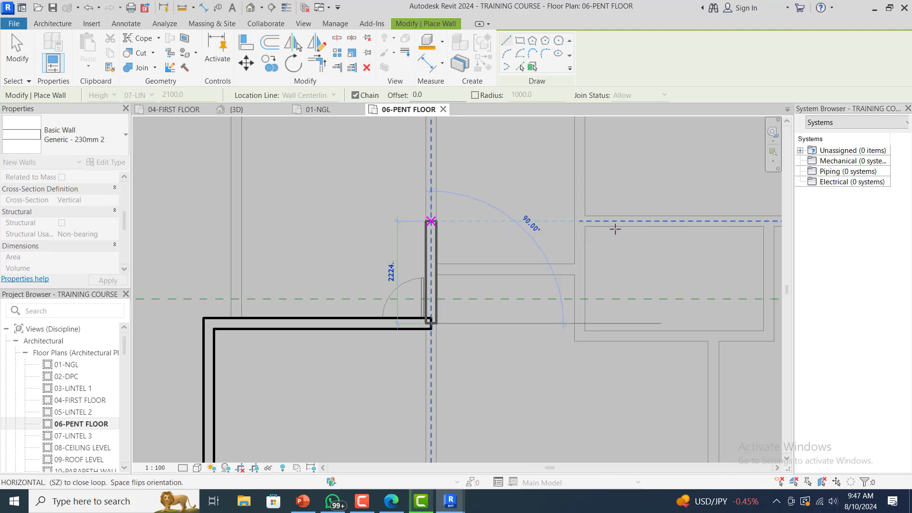
left_click(431, 221)
scroll(463, 232, "down", 3)
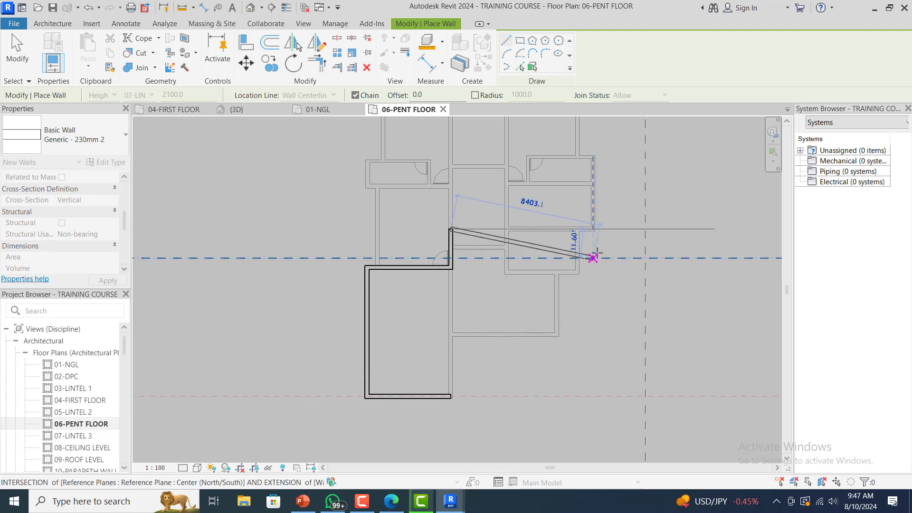
scroll(592, 253, "up", 1)
scroll(592, 259, "up", 1)
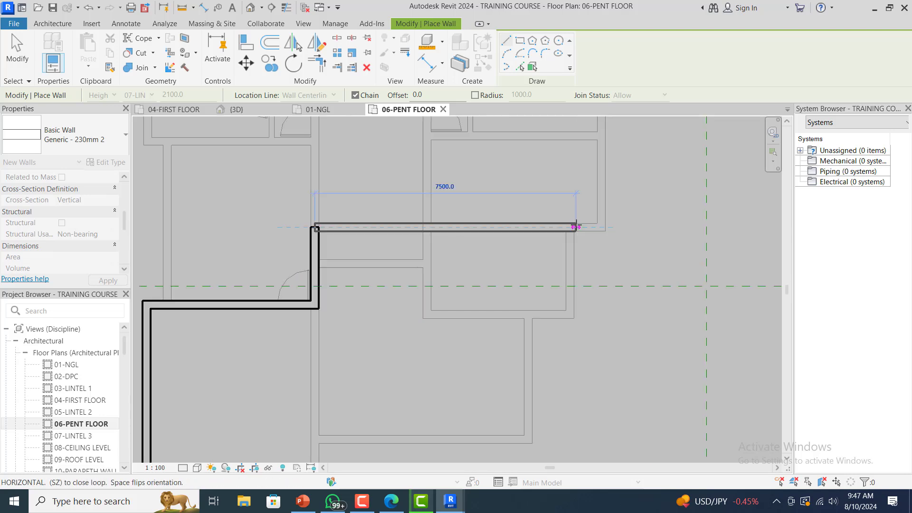
scroll(577, 190, "up", 1)
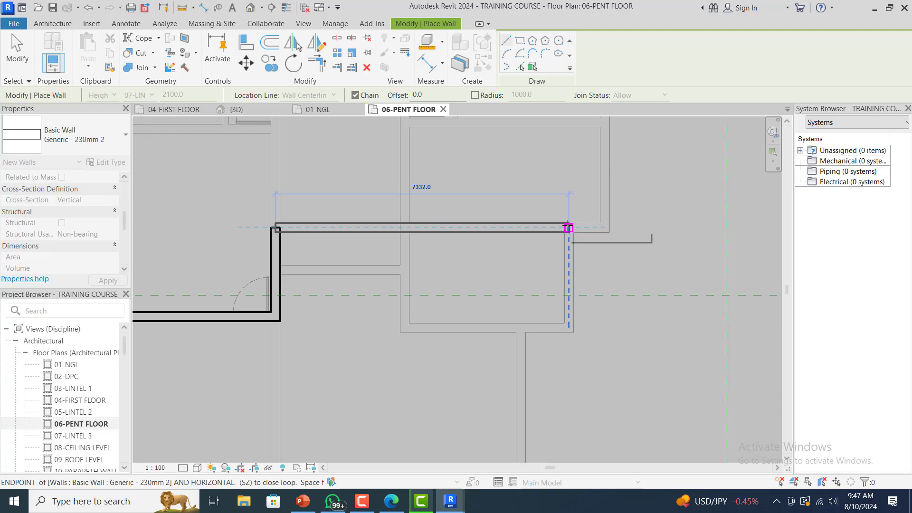
left_click(568, 228)
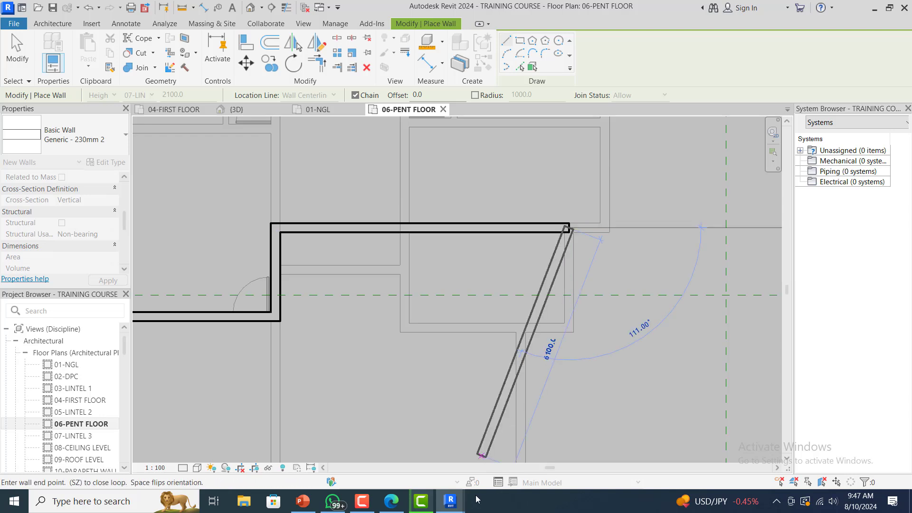
- Examine the walls and dimensions around grids 5 and 6 in the REVIT FULL COURSE penthouse plan, then return to the TRAINING COURSE project
mouse_move(453, 505)
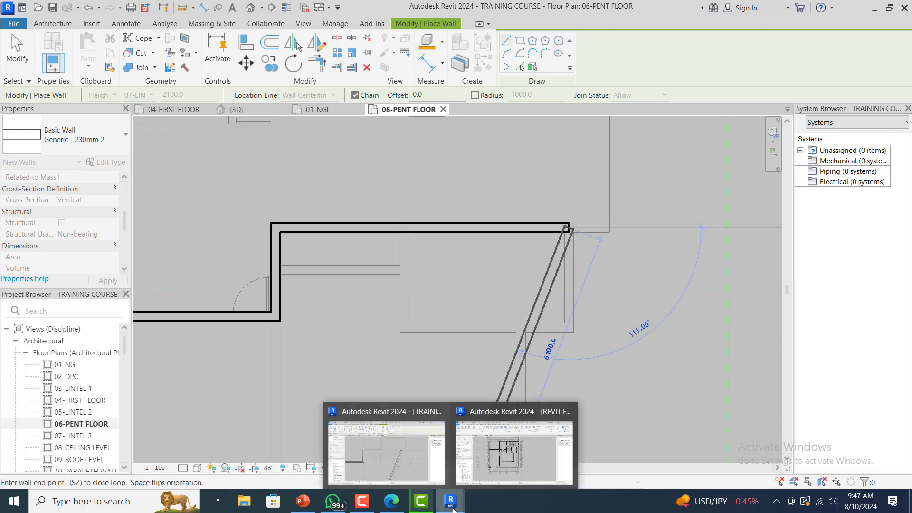
left_click(496, 455)
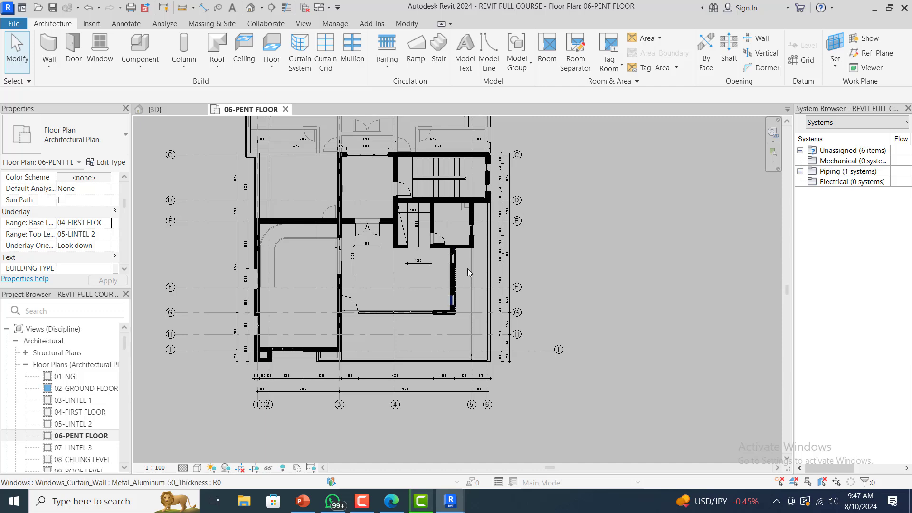
scroll(497, 192, "up", 6)
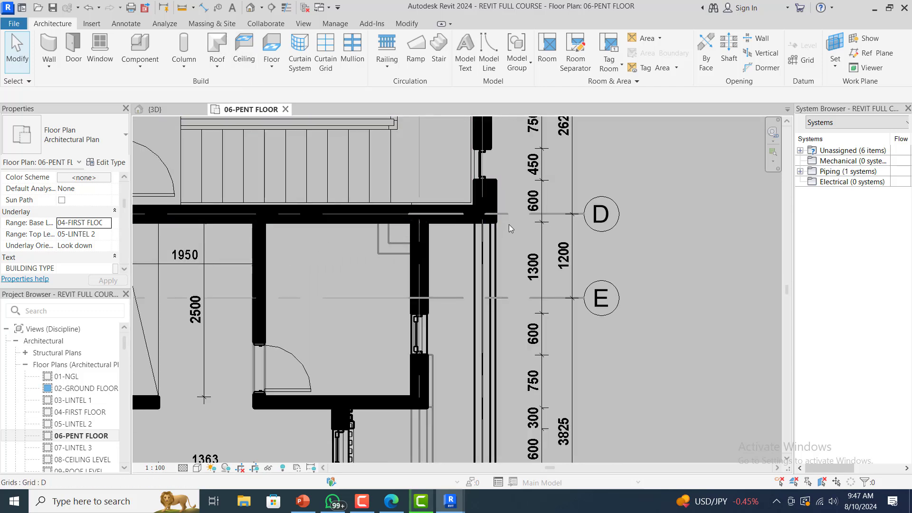
scroll(509, 225, "down", 8)
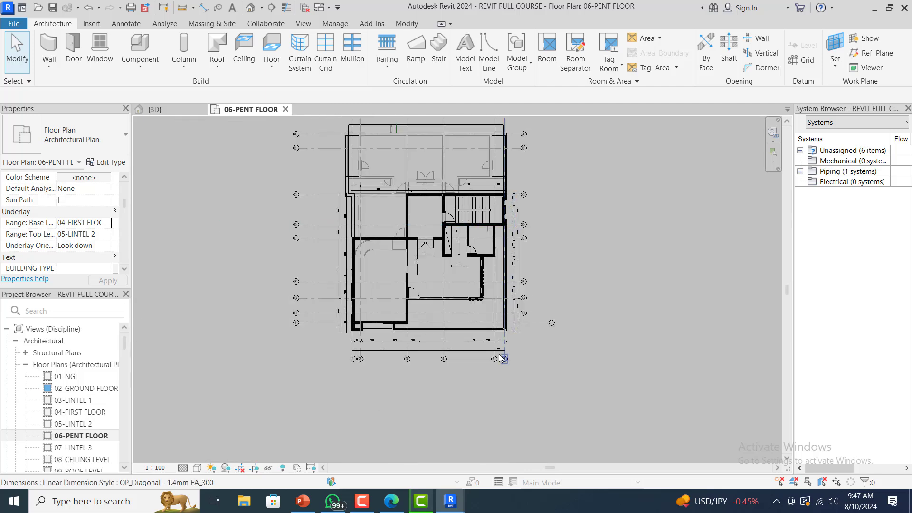
scroll(507, 342, "up", 5)
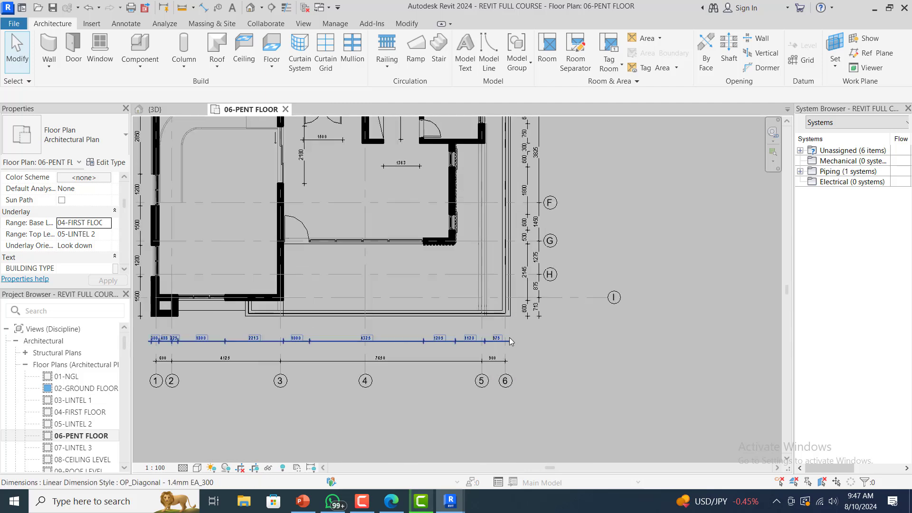
scroll(509, 339, "up", 4)
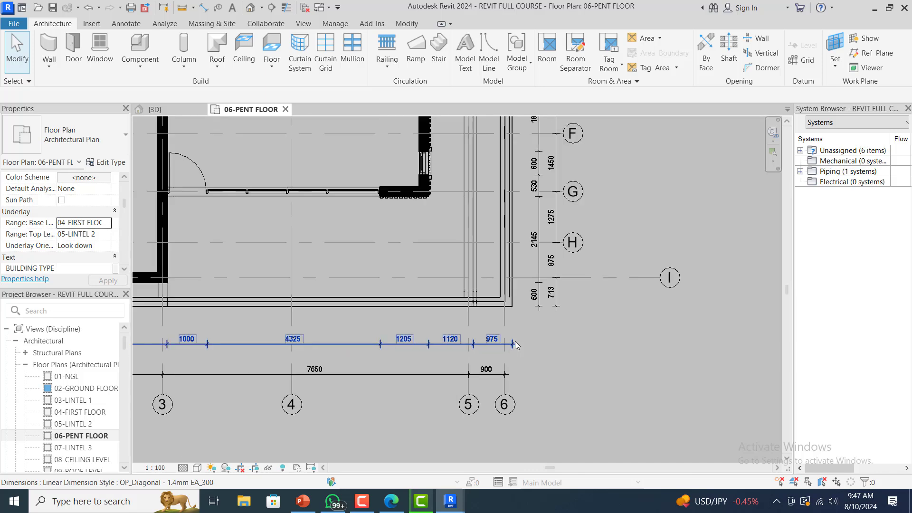
scroll(515, 341, "down", 1)
scroll(472, 345, "down", 3)
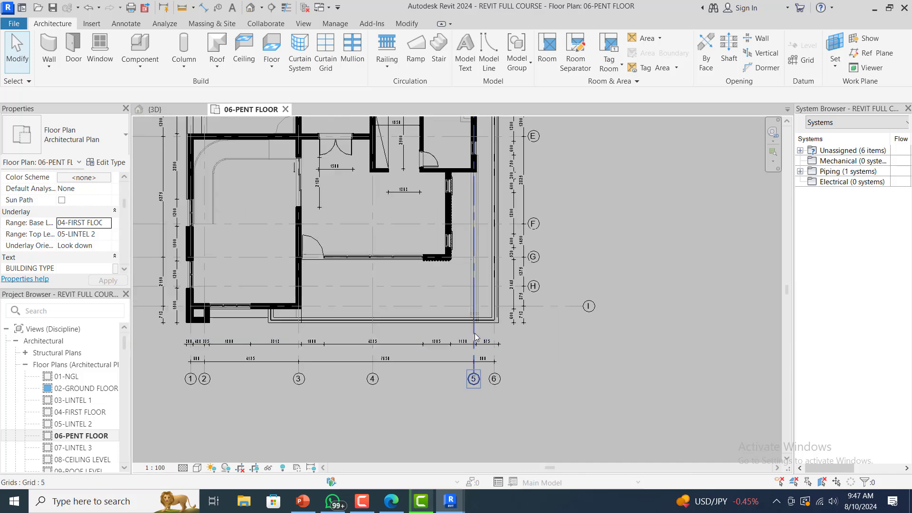
scroll(475, 332, "up", 3)
scroll(467, 358, "up", 2)
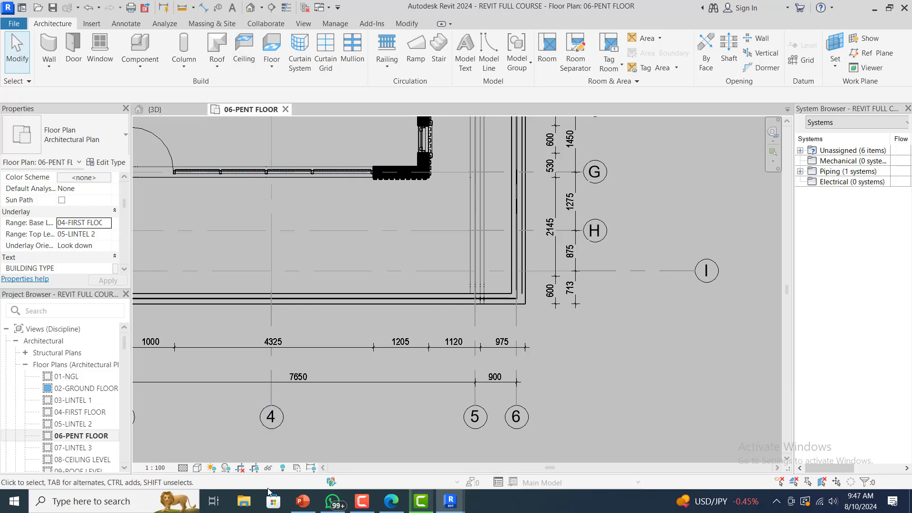
mouse_move(450, 501)
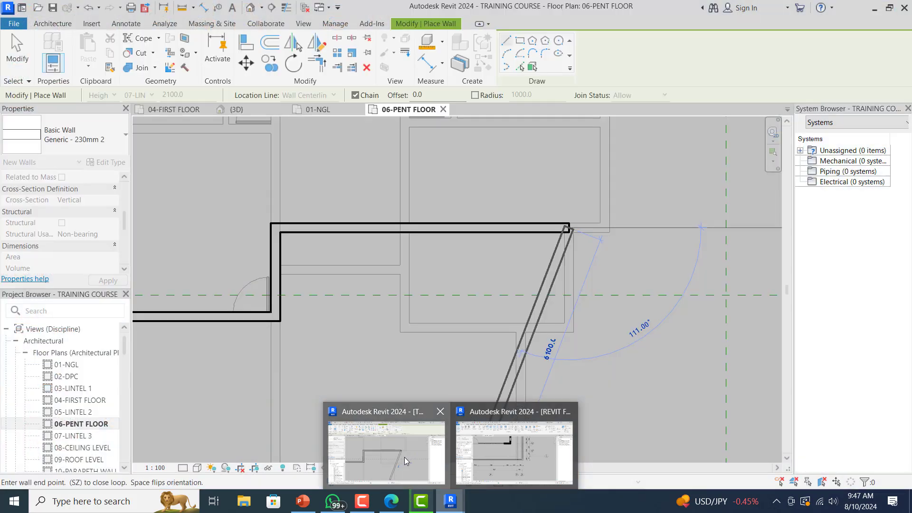
left_click(404, 457)
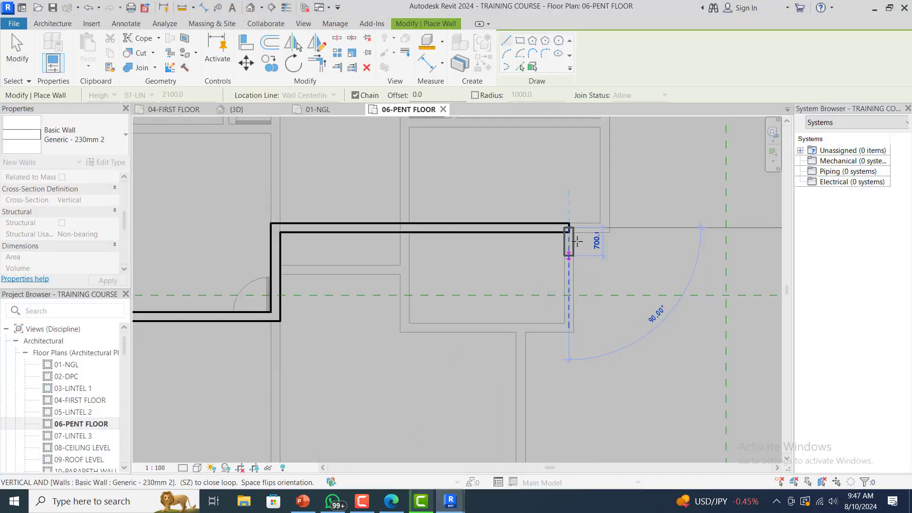
- End the current wall chain and draw a wall about 2625 mm north from the west end of the last east-west wall
scroll(577, 241, "down", 3)
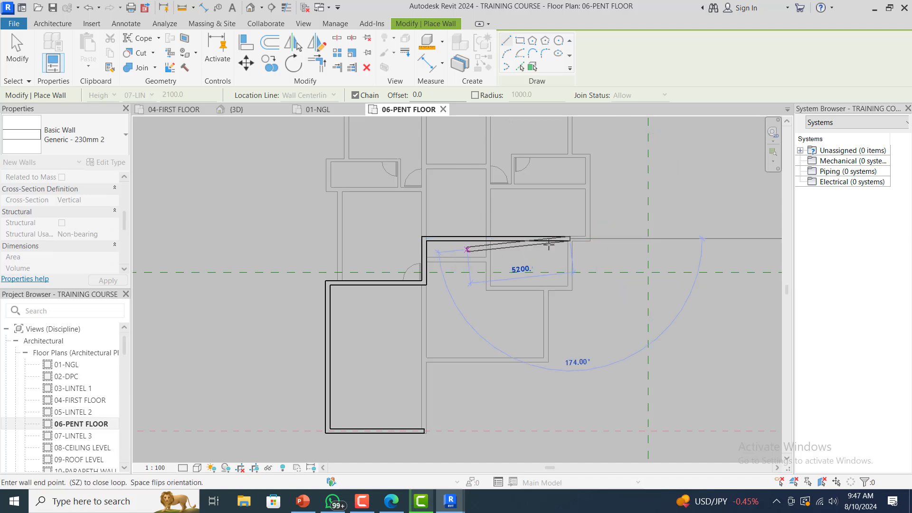
key("Escape")
key("Escape")
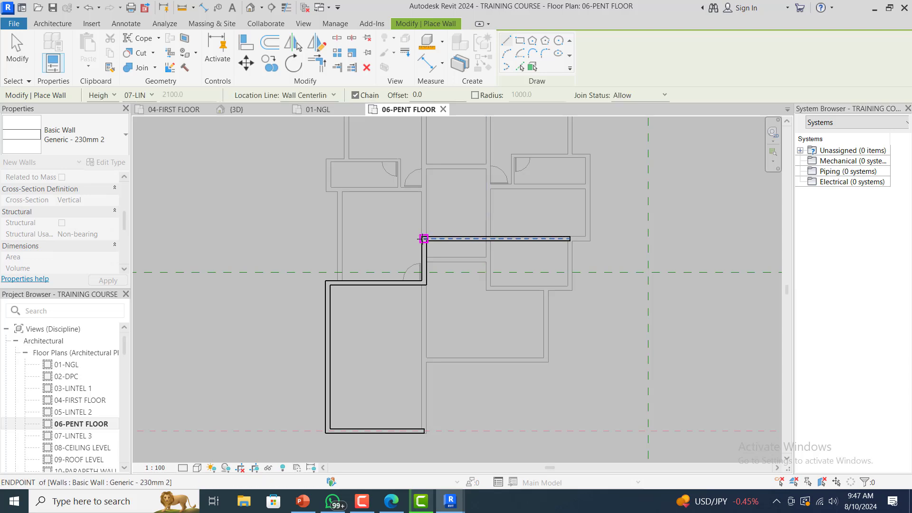
scroll(424, 239, "up", 3)
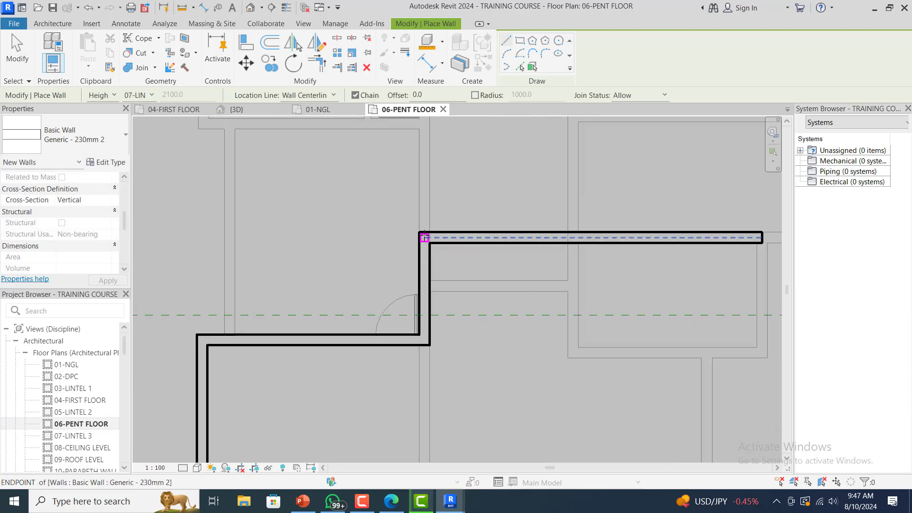
left_click(424, 238)
scroll(423, 147, "down", 2)
scroll(422, 144, "down", 1)
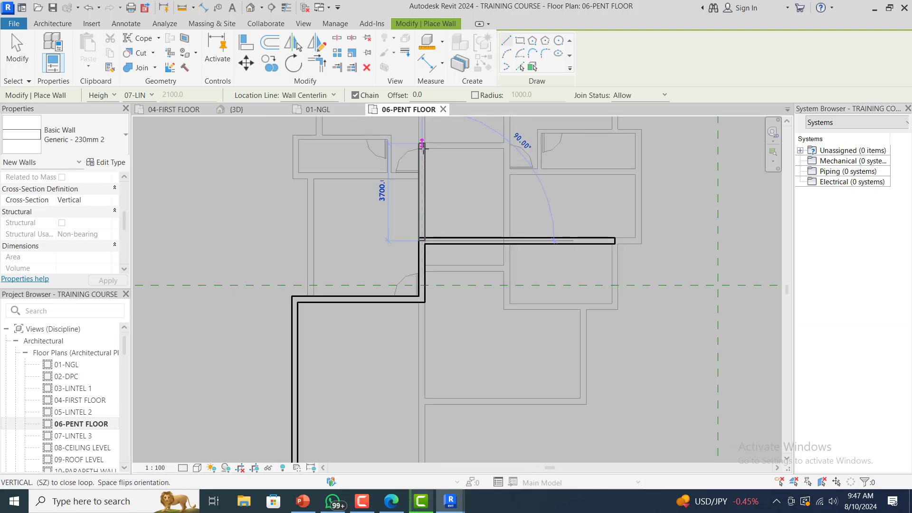
scroll(422, 147, "up", 2)
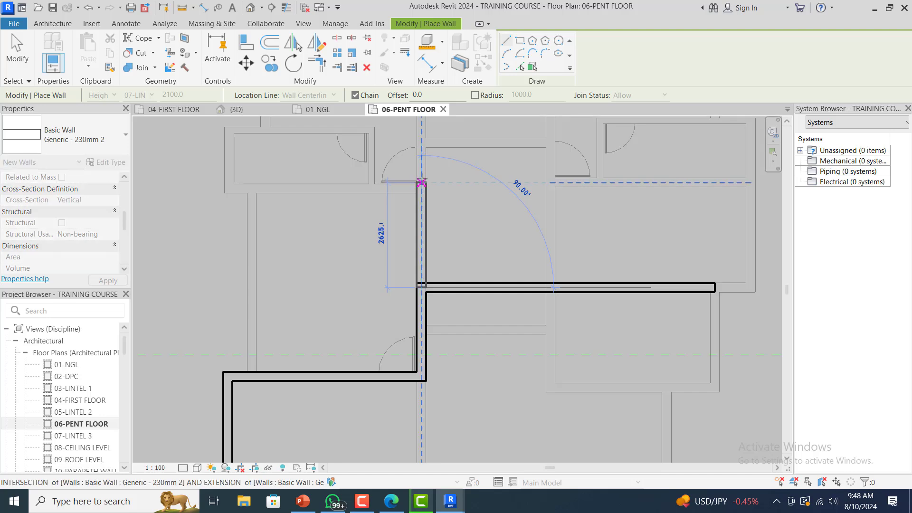
left_click(421, 182)
- Continue the chain east along the underlay wall, about 2625 mm south, and west to the existing wall's end, closing the room
scroll(422, 183, "down", 1)
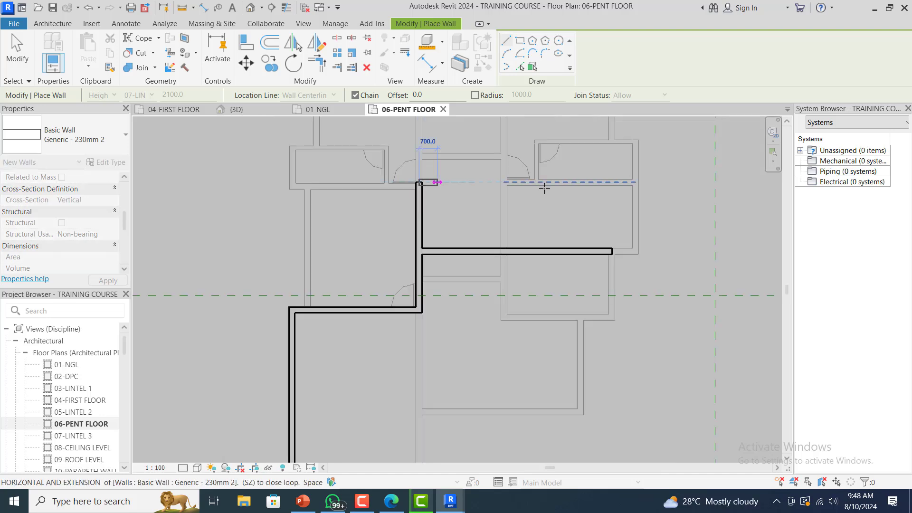
left_click(637, 182)
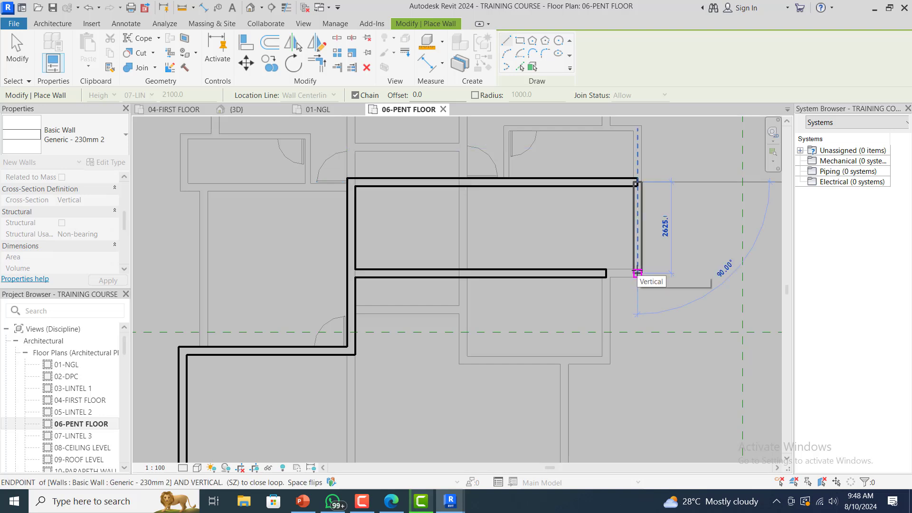
left_click(613, 271)
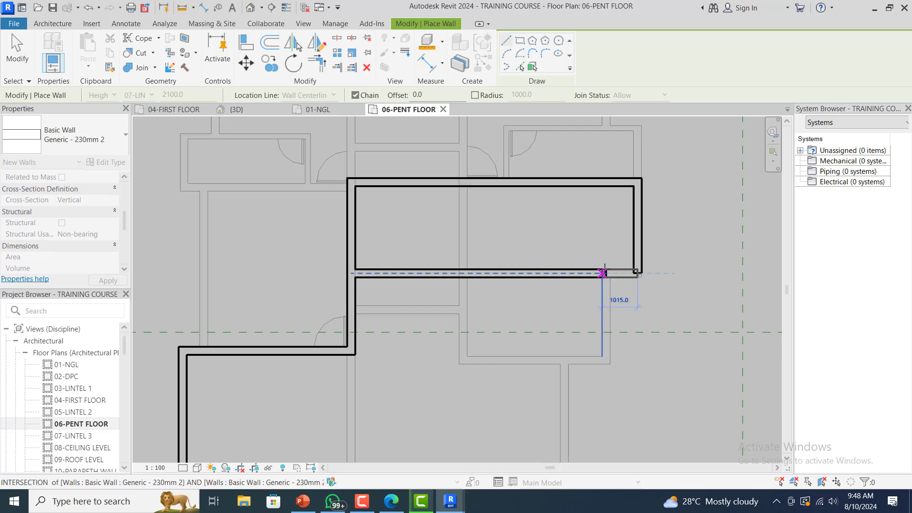
key("Escape")
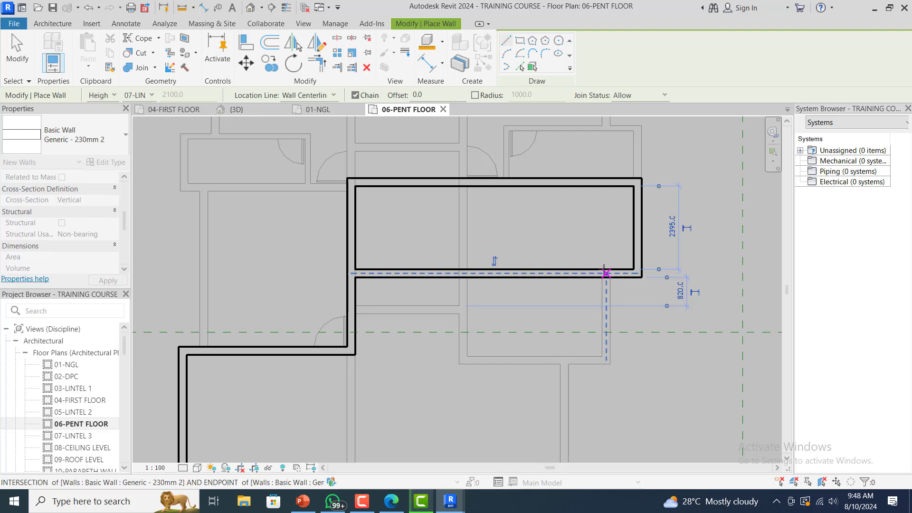
- Start a new chain below the closed room's east end, running about 2500 mm south and 1200 mm west along the underlay
left_click(606, 273)
scroll(607, 276, "down", 4)
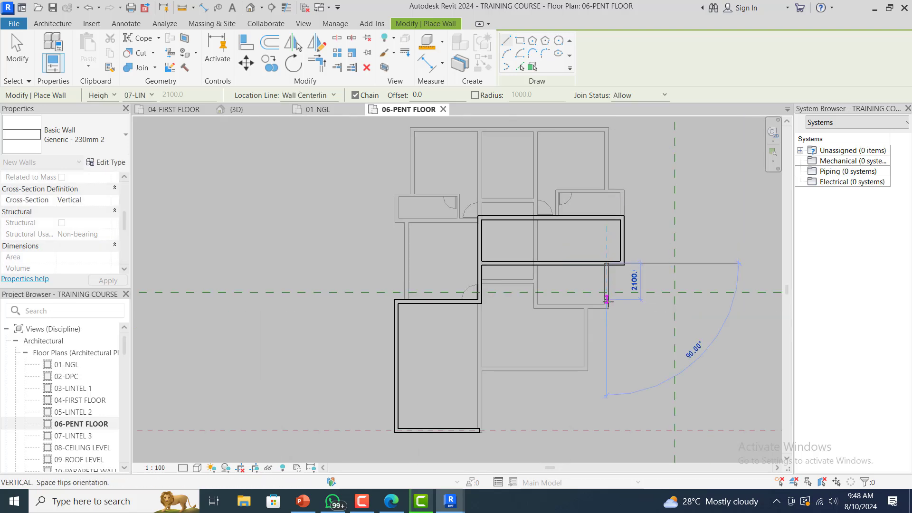
scroll(608, 307, "up", 3)
left_click(608, 309)
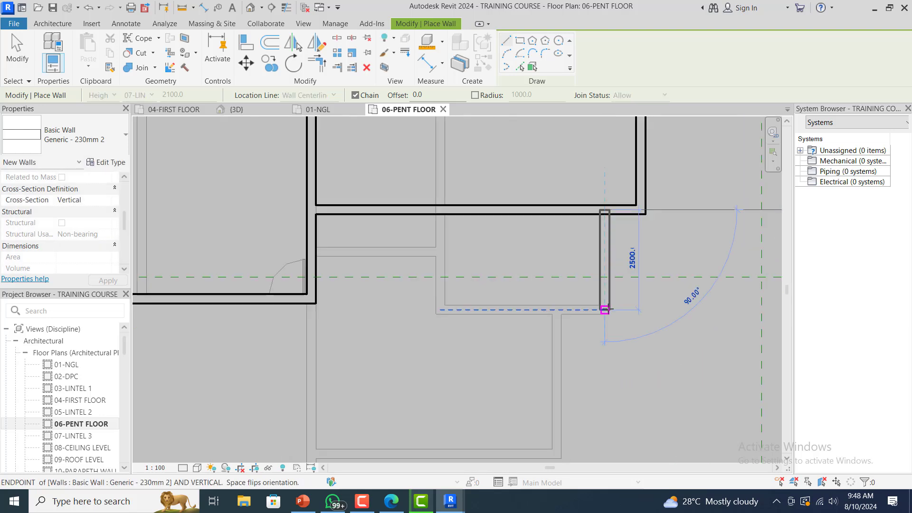
left_click(558, 310)
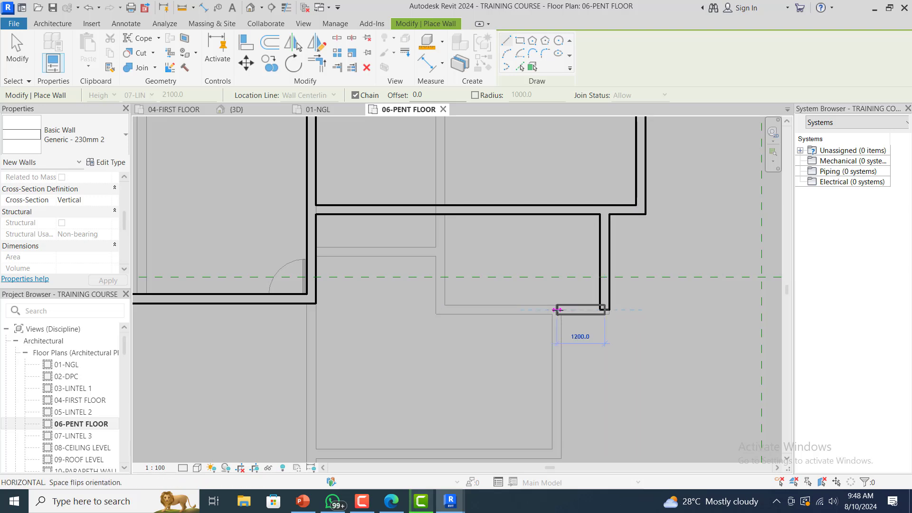
- Compare the next southward wall with the walls in the REVIT FULL COURSE penthouse plan, then return to the TRAINING COURSE project
scroll(562, 271, "down", 2)
scroll(564, 265, "down", 2)
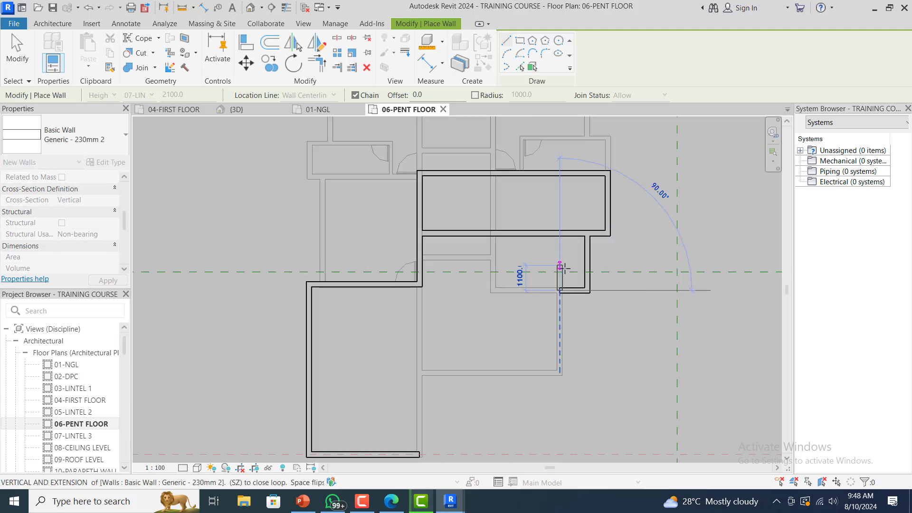
left_click(561, 366)
scroll(561, 365, "down", 1)
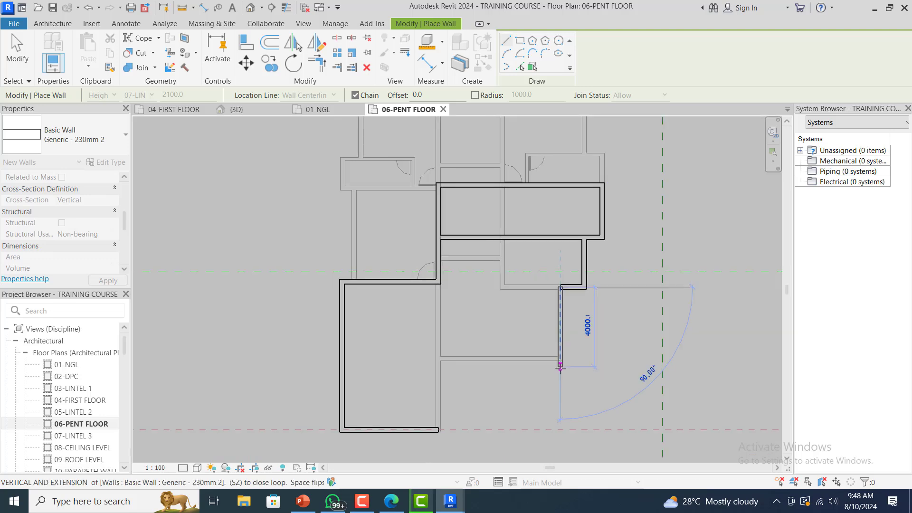
scroll(560, 367, "up", 1)
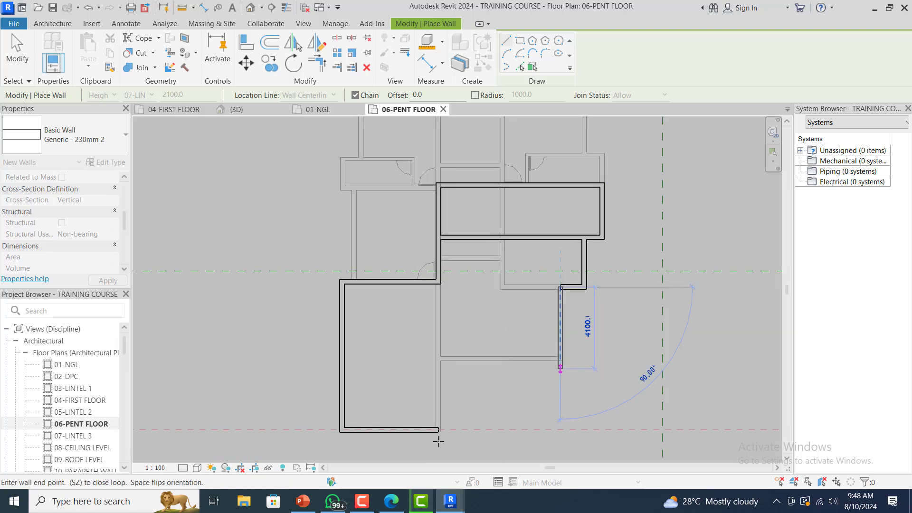
mouse_move(451, 505)
left_click(479, 471)
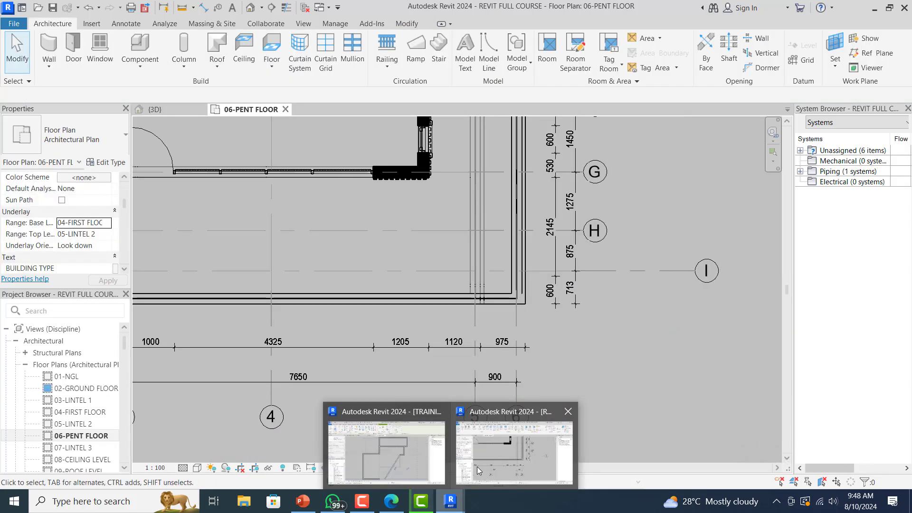
scroll(562, 295, "down", 3)
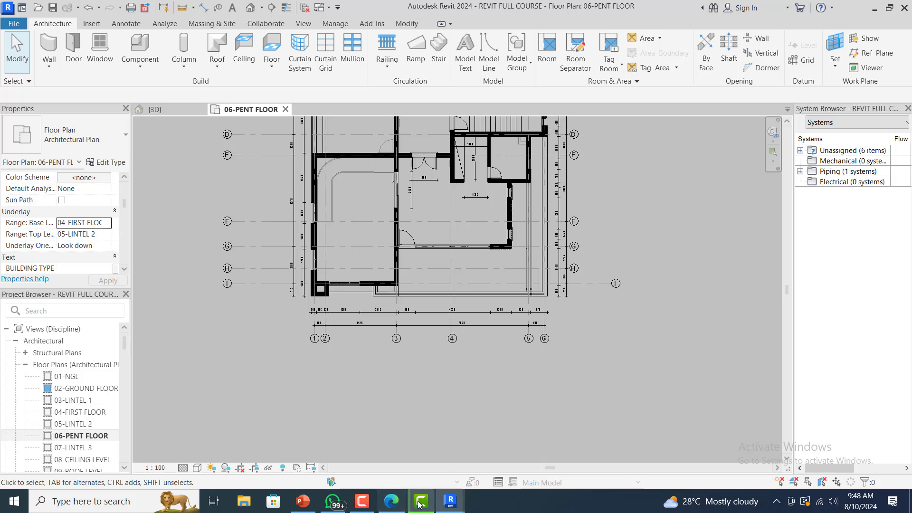
mouse_move(451, 501)
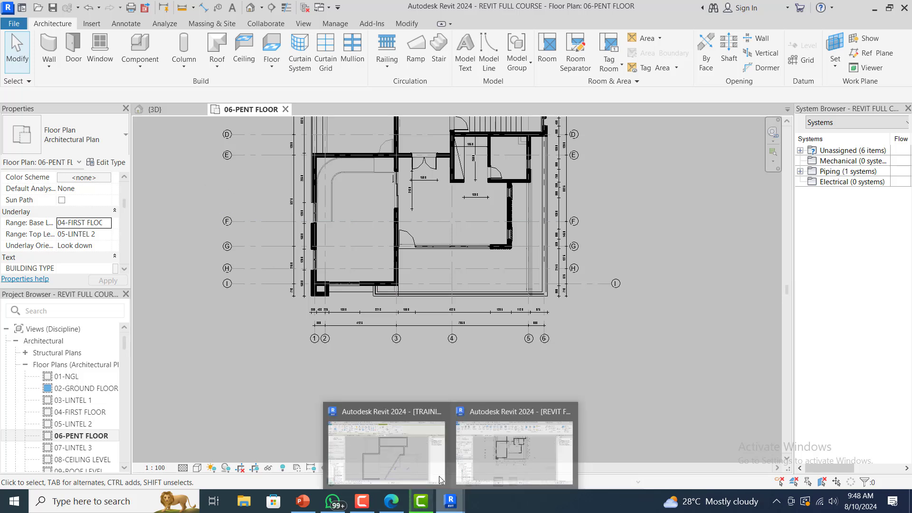
left_click(416, 451)
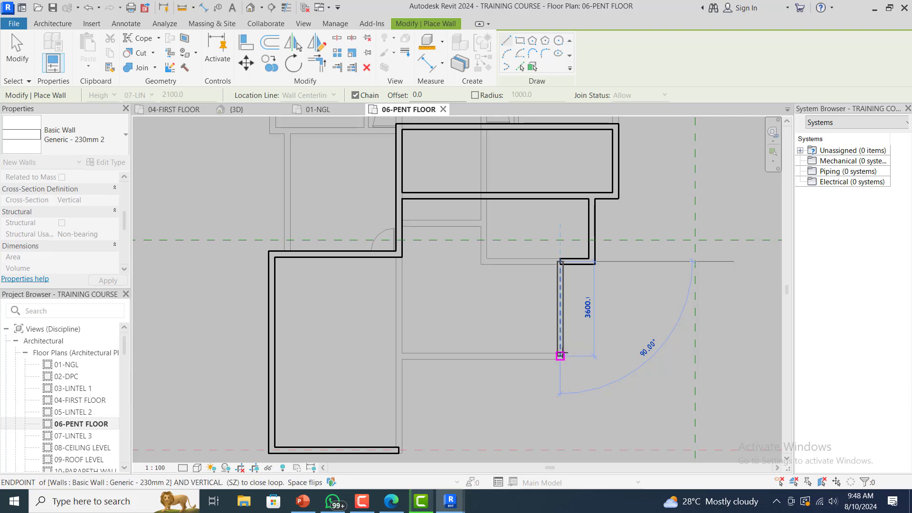
- Complete the chain with walls about 3600 mm south, 6132 mm west and 3875 mm north to the southwest room's northeast corner
scroll(562, 352, "up", 2)
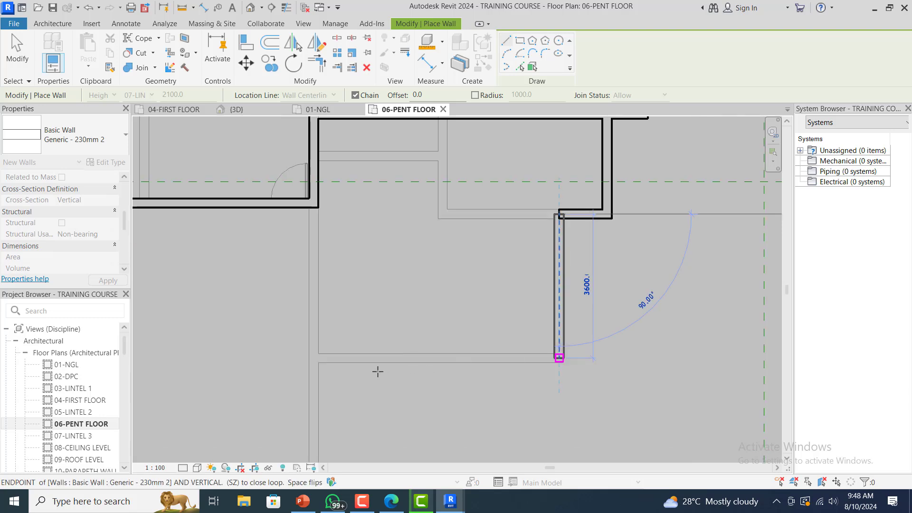
left_click(559, 358)
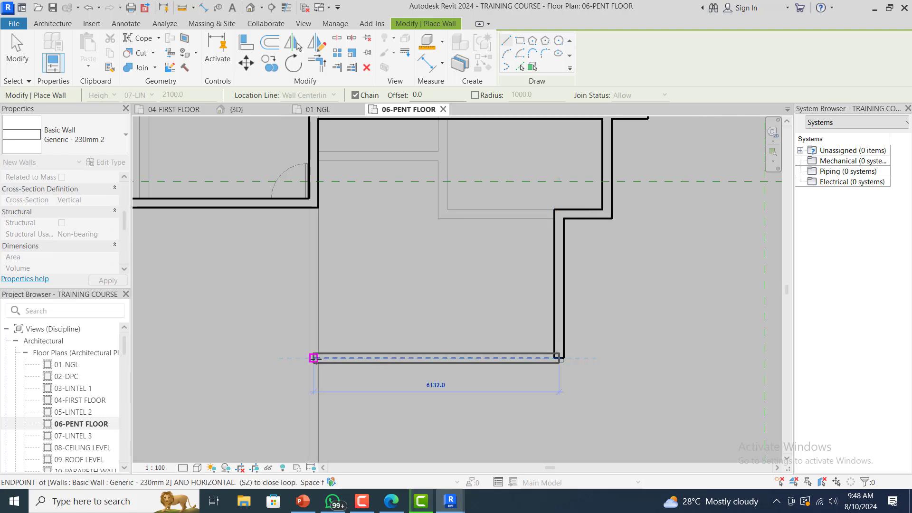
left_click(314, 357)
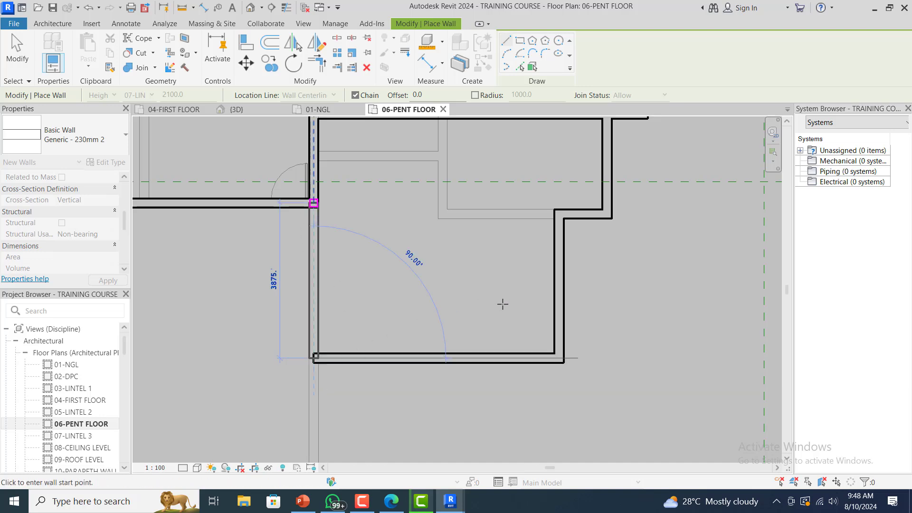
scroll(503, 304, "down", 3)
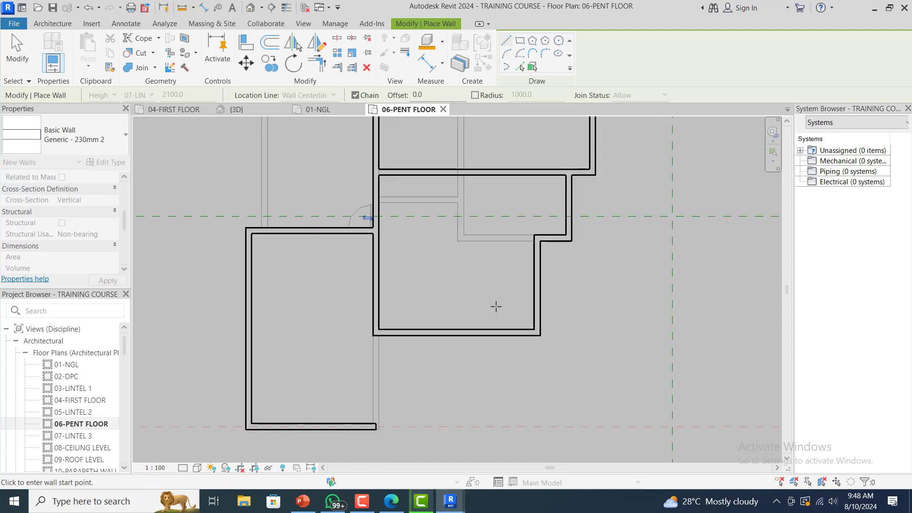
- Close the southwest room with a wall about 3575 mm north from its southeast corner to the middle room's corner, and end wall placement
scroll(381, 429, "up", 2)
left_click(373, 422)
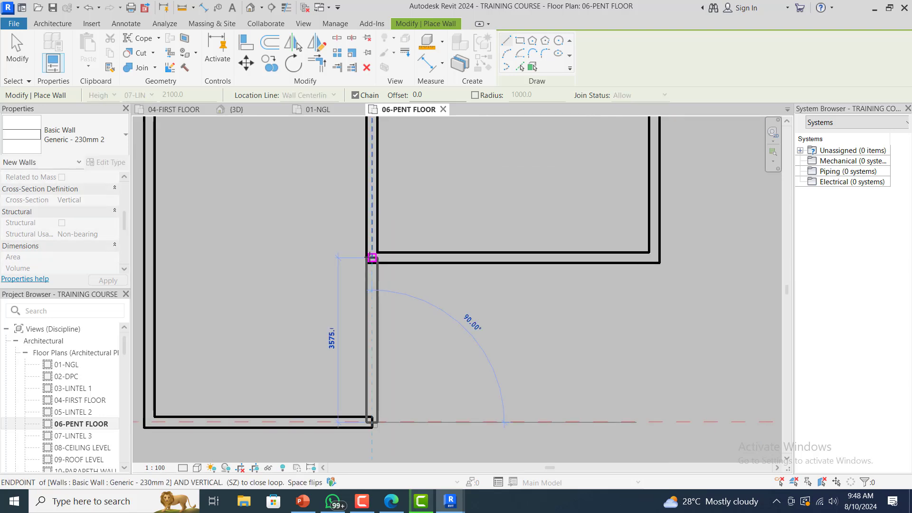
left_click(372, 258)
scroll(362, 342, "down", 2)
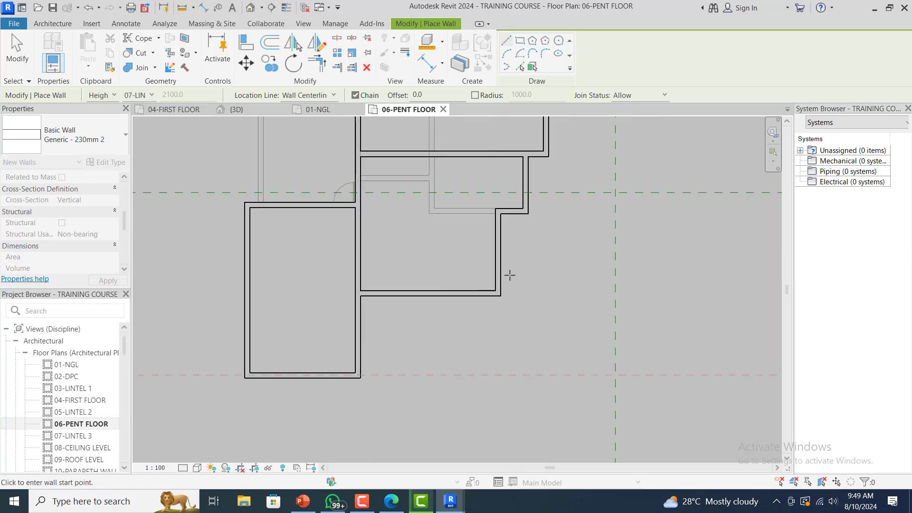
key("Escape")
key("Escape")
- Start an aligned dimension string across the centrelines of the three stepped east walls, from the top room's east wall westward
scroll(522, 282, "down", 1)
scroll(549, 282, "up", 2)
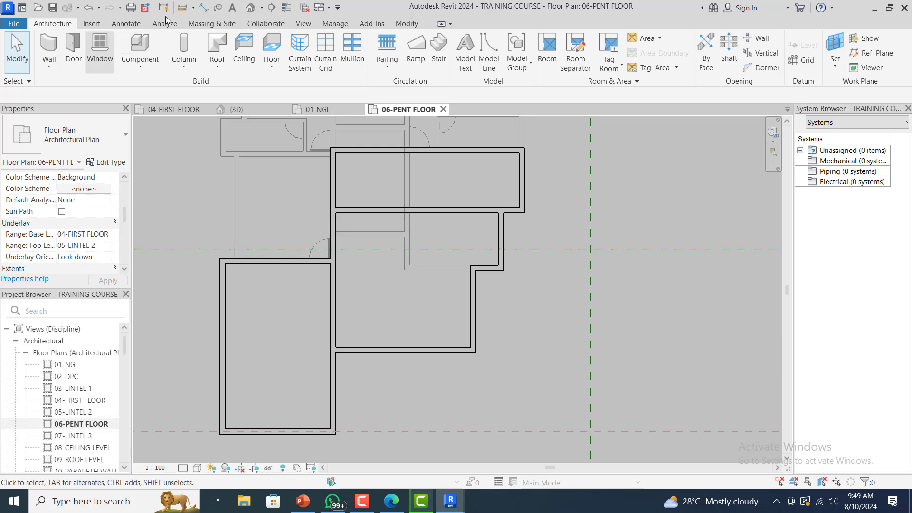
left_click(130, 25)
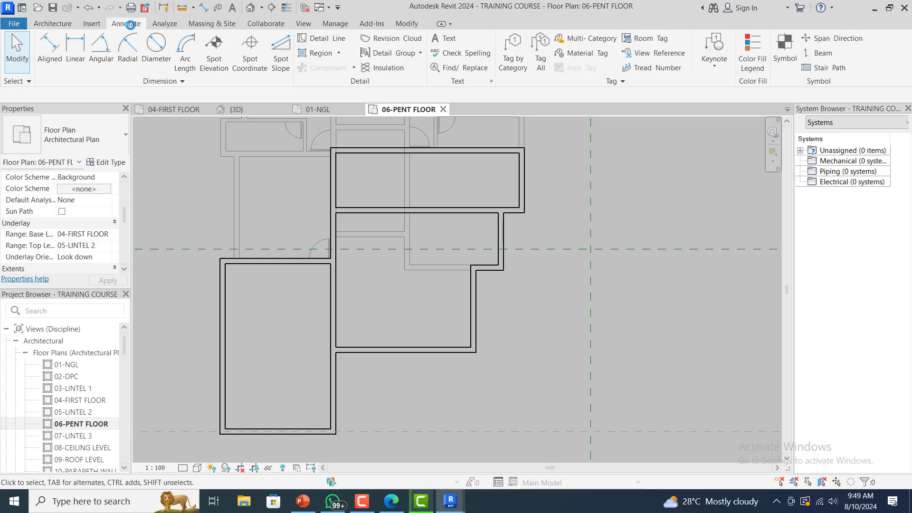
left_click(58, 46)
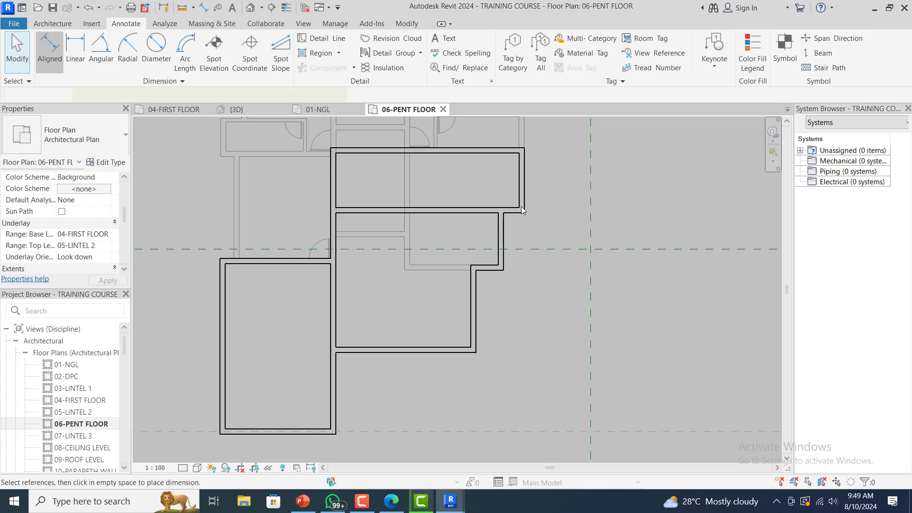
scroll(521, 207, "up", 3)
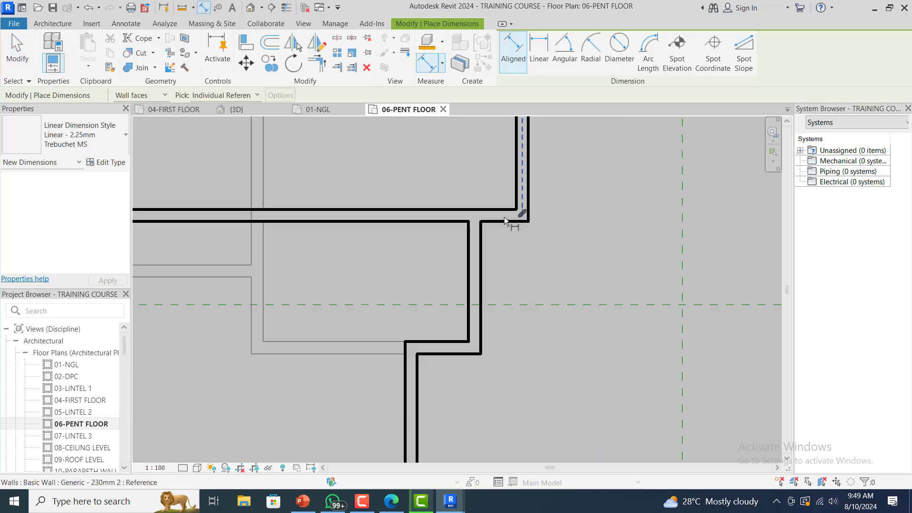
left_click(475, 216)
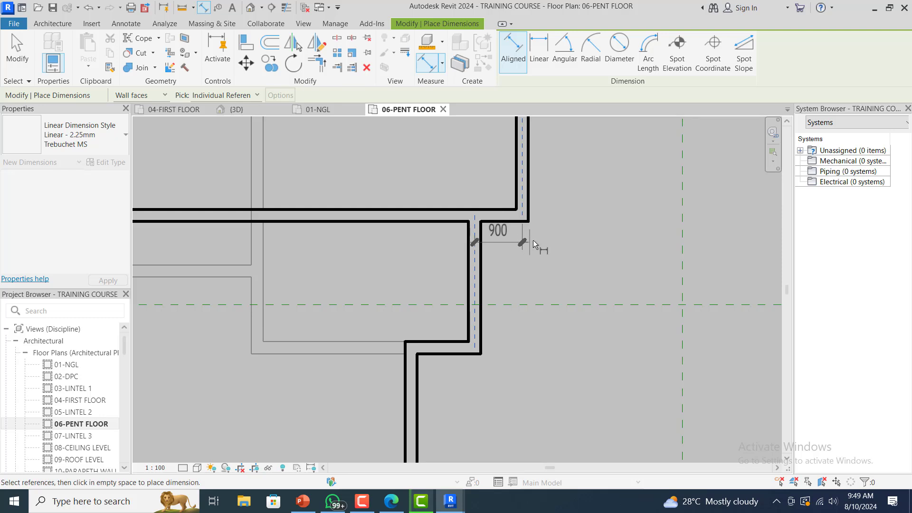
scroll(533, 241, "down", 3)
scroll(504, 271, "up", 2)
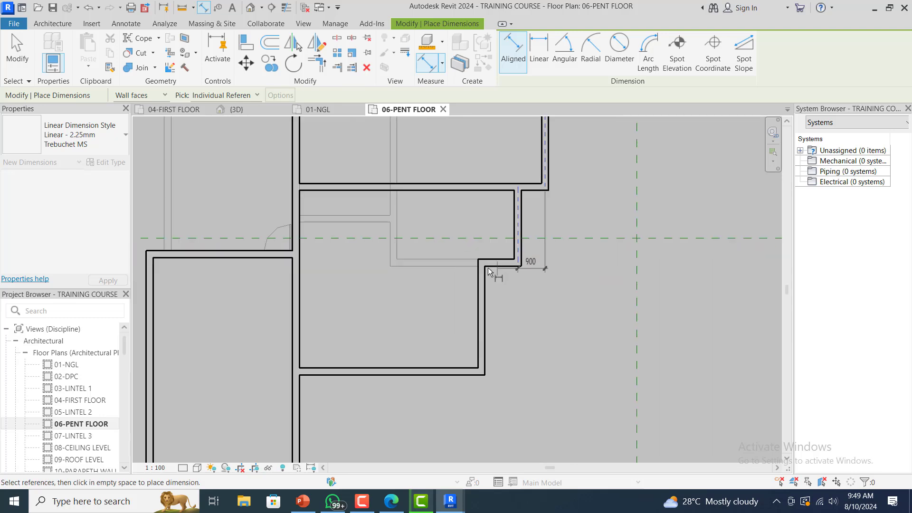
scroll(475, 267, "up", 3)
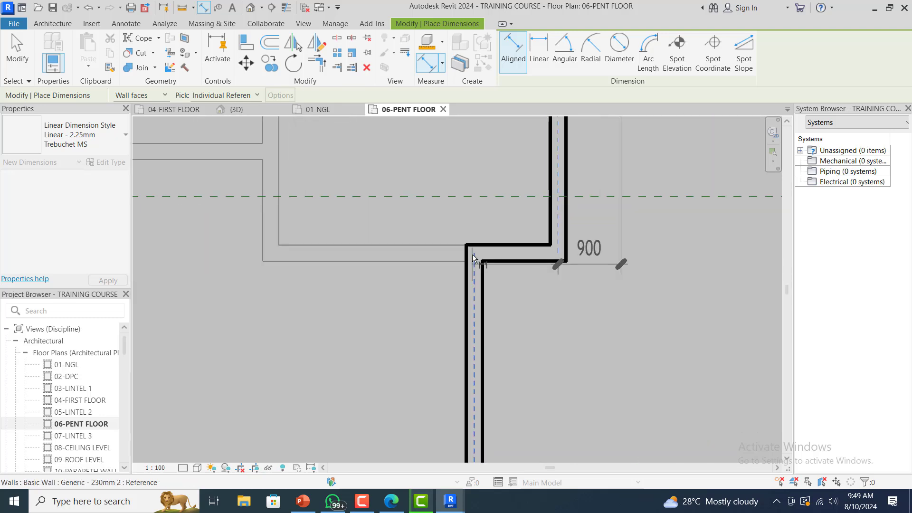
left_click(474, 258)
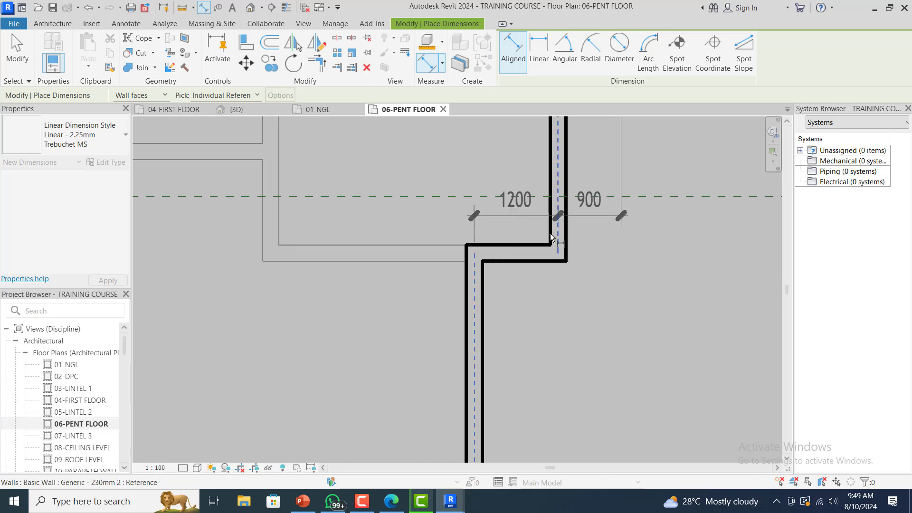
- Extend the string to the southwest room's east and west wall centrelines, place it below the plan and end dimensioning
scroll(551, 238, "down", 4)
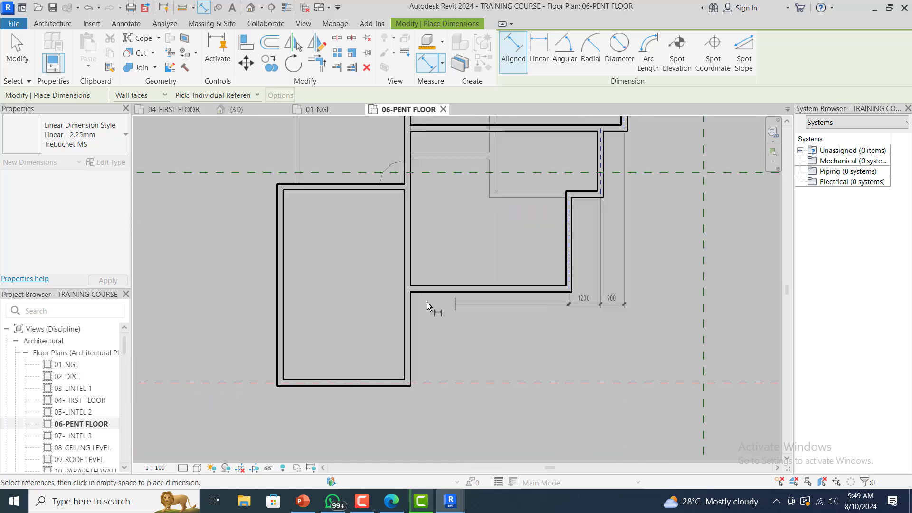
scroll(426, 301, "up", 2)
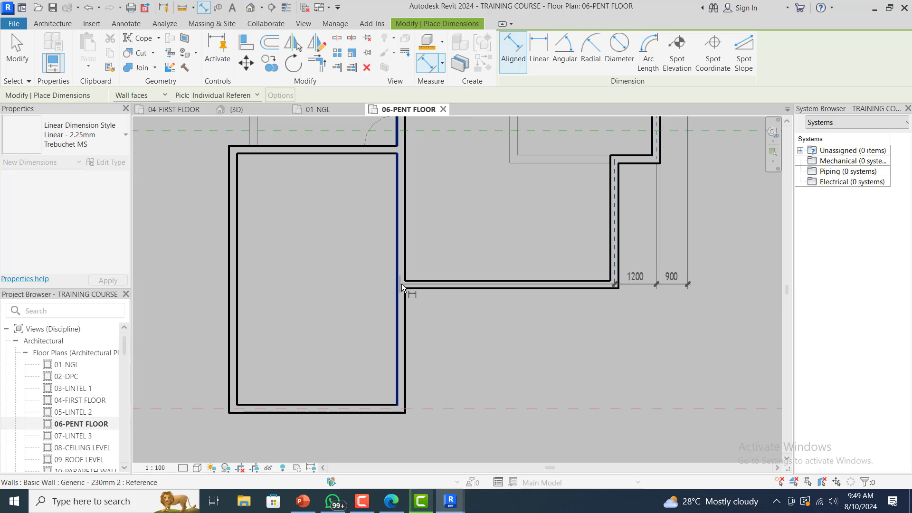
scroll(402, 285, "up", 2)
scroll(401, 298, "up", 2)
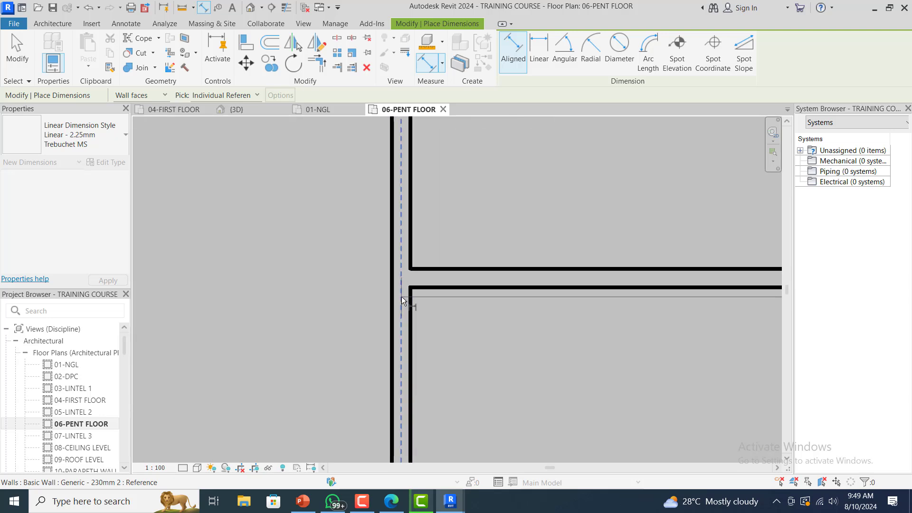
scroll(526, 292, "down", 4)
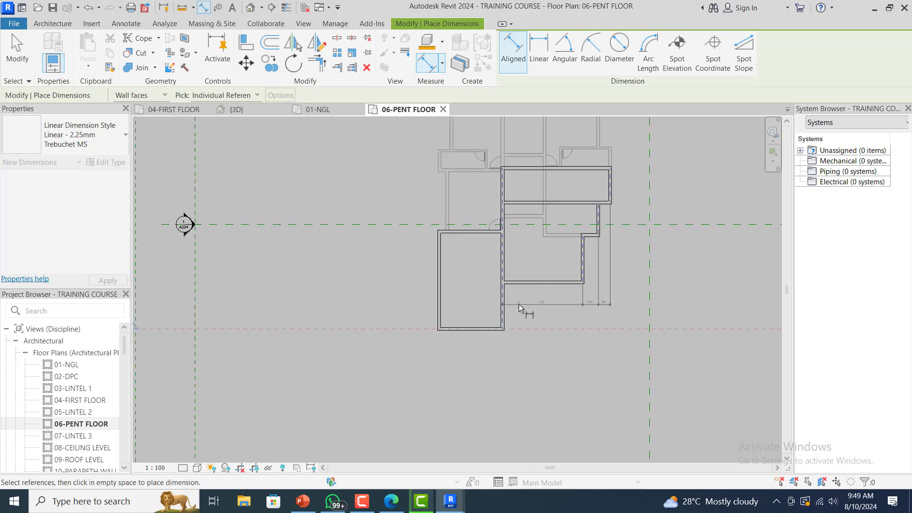
scroll(519, 304, "down", 1)
scroll(455, 338, "up", 2)
scroll(452, 315, "up", 1)
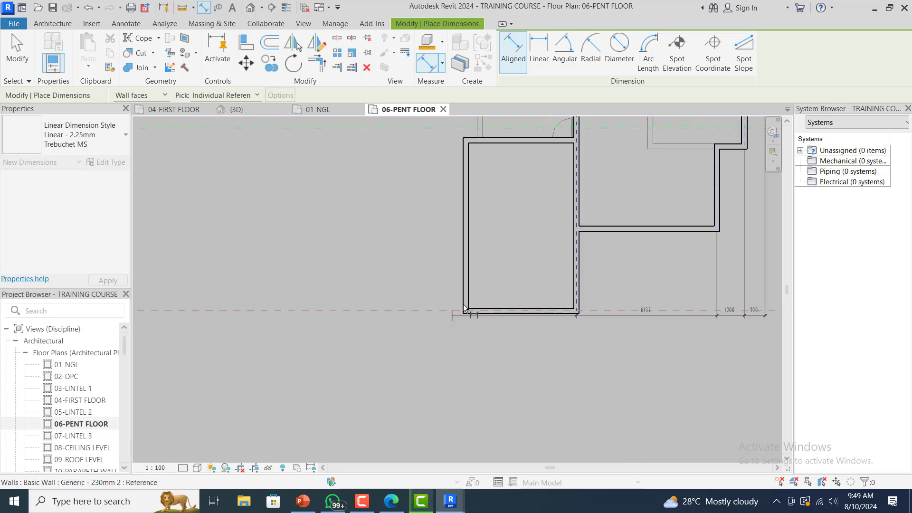
scroll(468, 311, "up", 3)
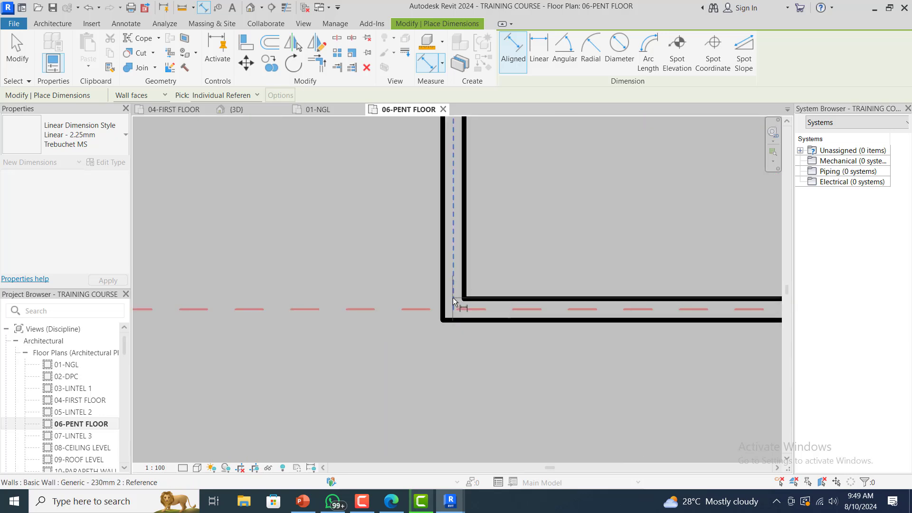
left_click(438, 320)
scroll(437, 320, "down", 4)
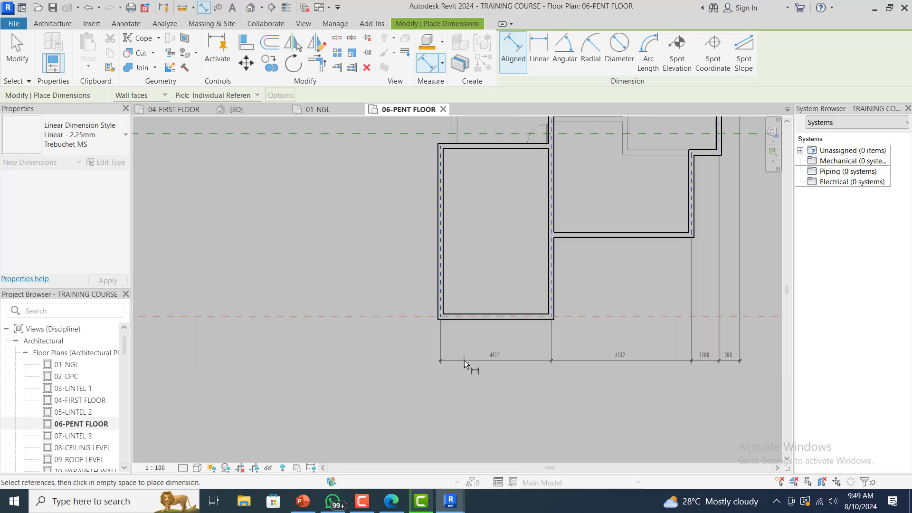
left_click(466, 350)
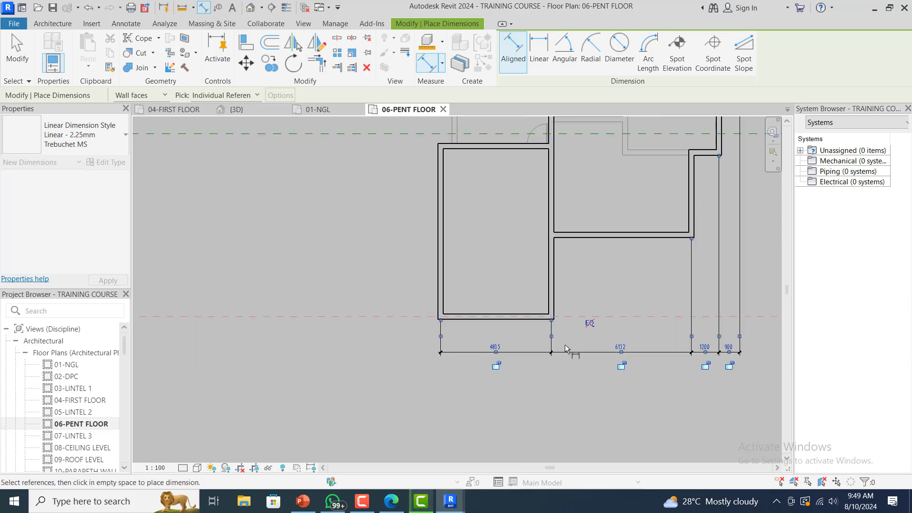
scroll(494, 333, "down", 2)
key("Escape")
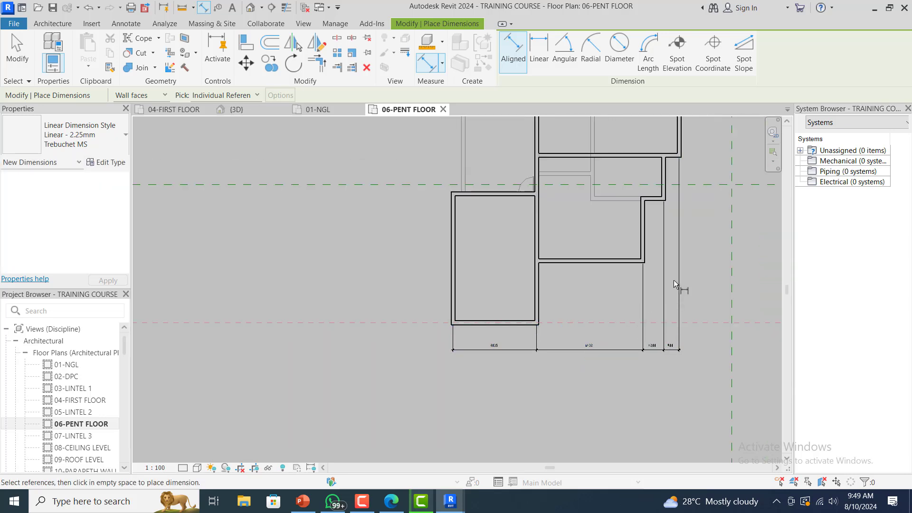
scroll(674, 280, "up", 2)
key("Escape")
scroll(685, 238, "down", 2)
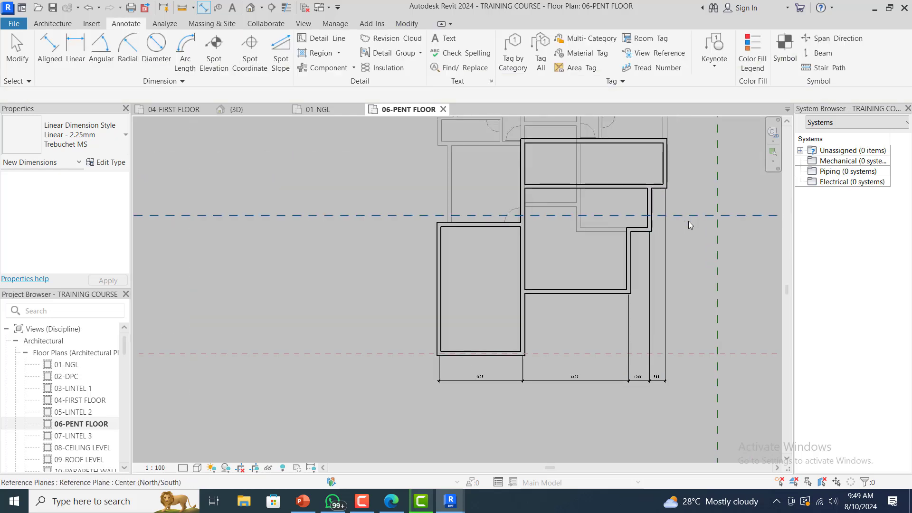
key("Escape")
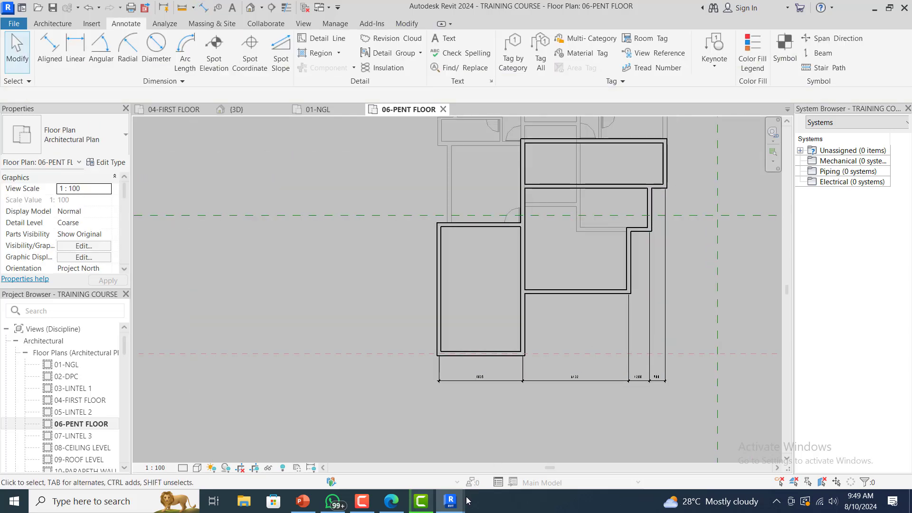
- Examine the south-side dimensions of the REVIT FULL COURSE penthouse plan around grids 5 and 6, then return to the TRAINING COURSE project
mouse_move(458, 503)
left_click(506, 443)
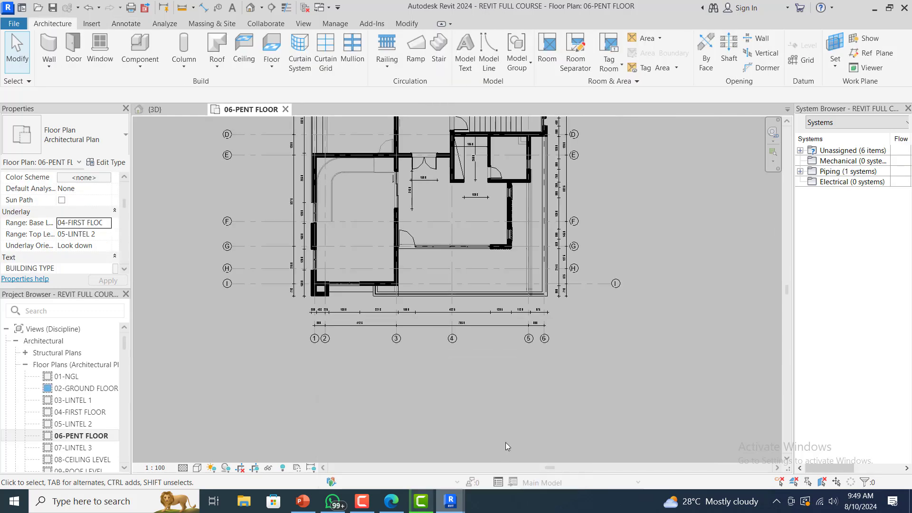
scroll(543, 237, "up", 2)
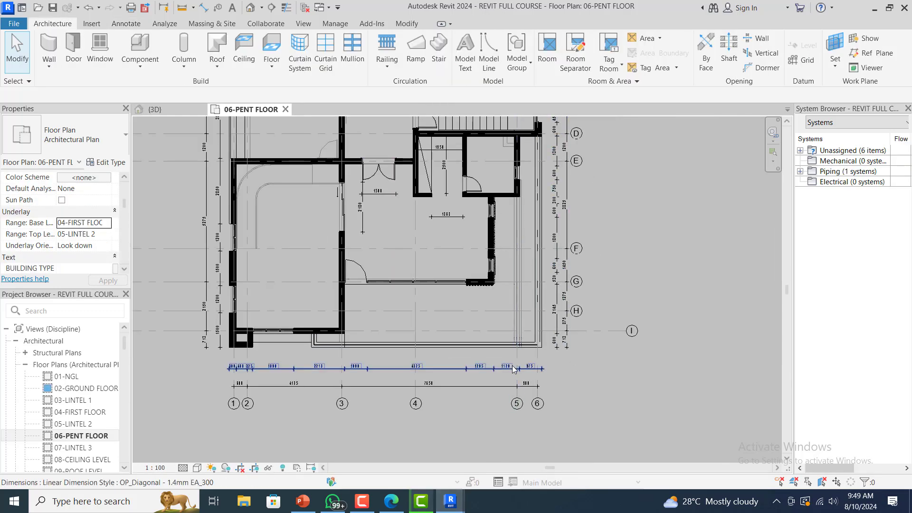
scroll(513, 374, "up", 2)
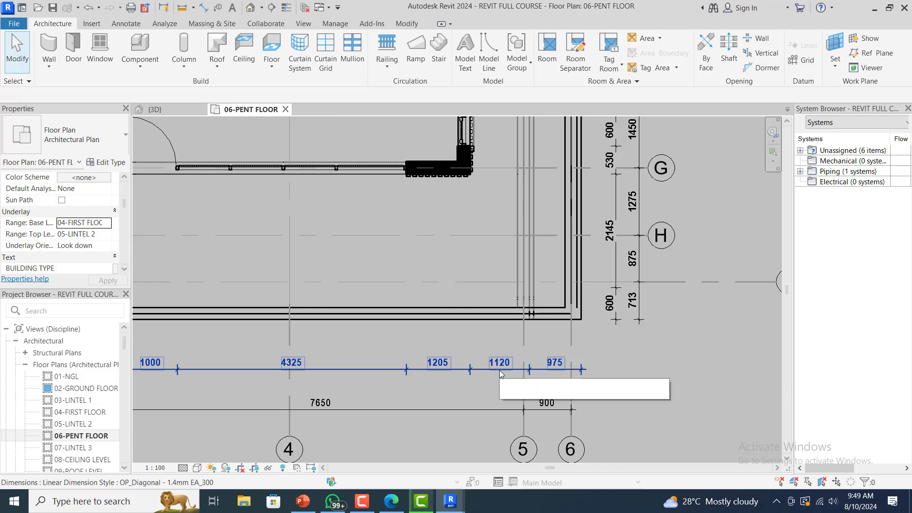
scroll(506, 376, "down", 2)
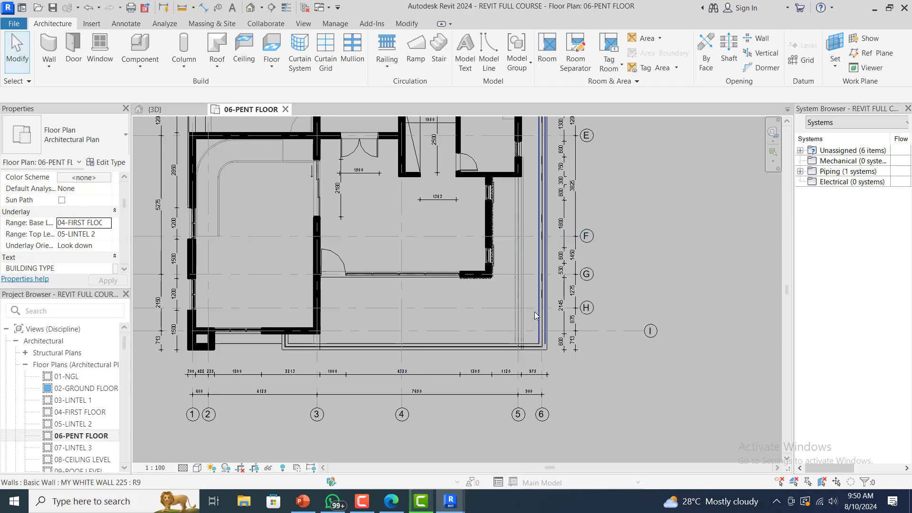
scroll(534, 318, "down", 2)
scroll(535, 258, "up", 3)
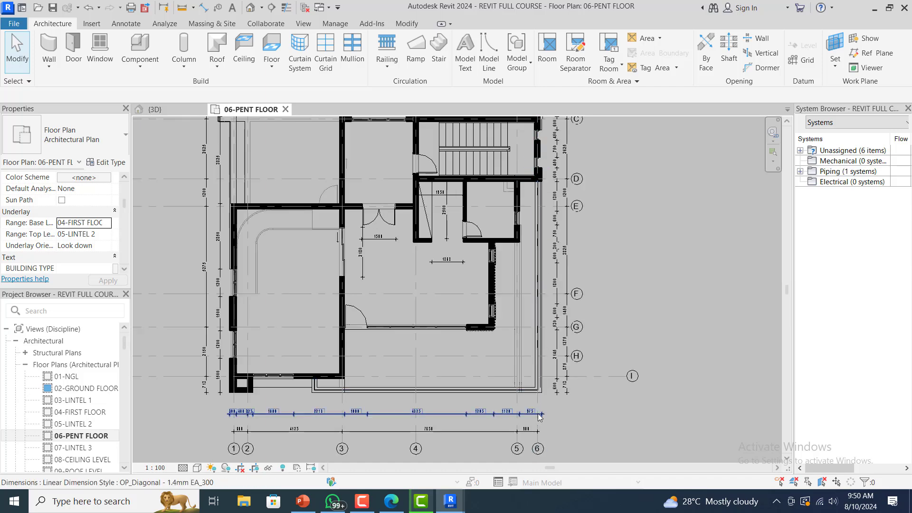
scroll(540, 416, "up", 1)
scroll(540, 416, "up", 1)
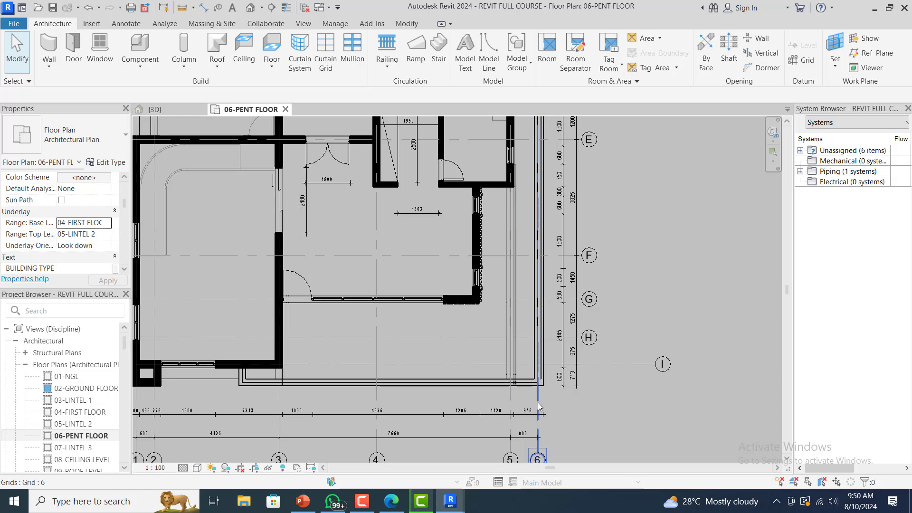
scroll(523, 420, "up", 3)
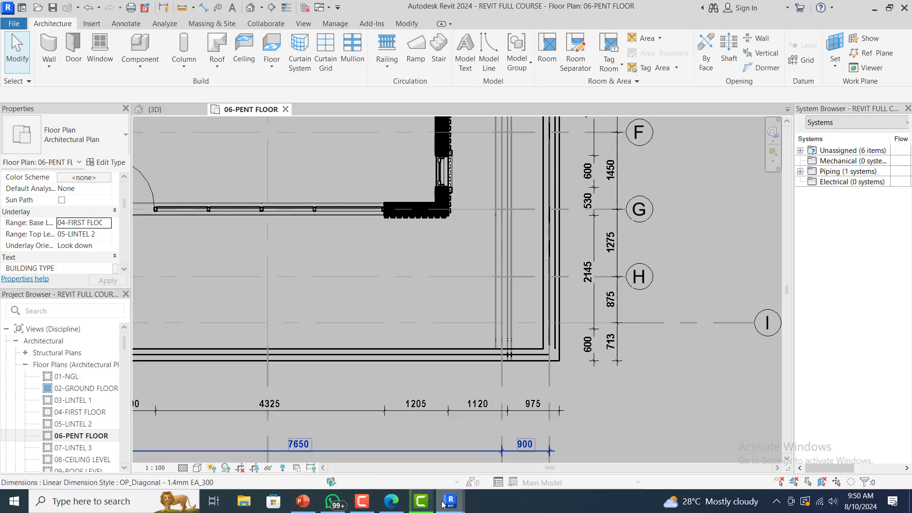
mouse_move(445, 503)
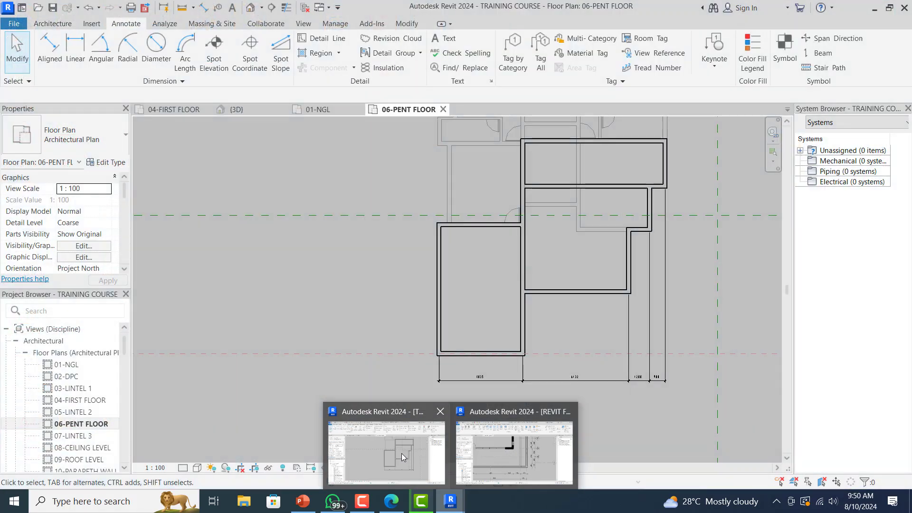
left_click(401, 453)
- Move the top room's east wall by setting its offset from the next stepped wall to 975 mm, and deselect it
scroll(665, 388, "up", 5)
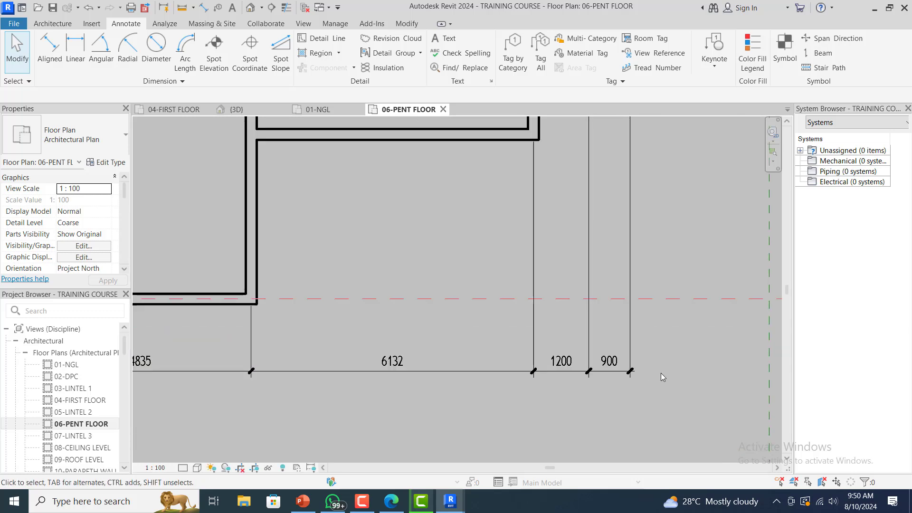
scroll(662, 377, "down", 5)
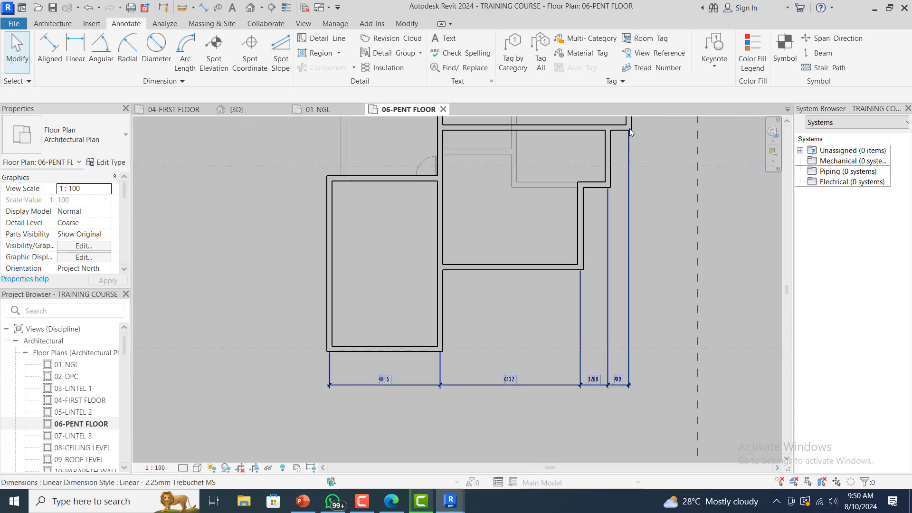
scroll(642, 372, "up", 3)
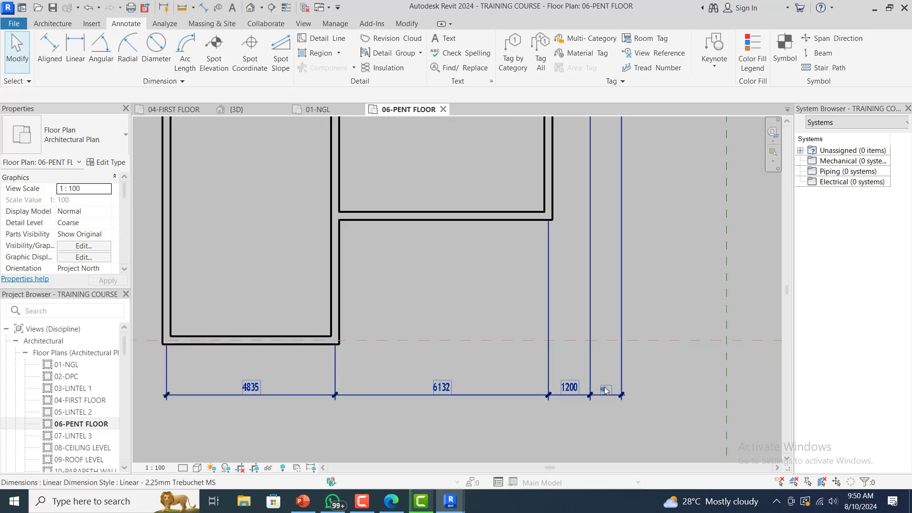
left_click(603, 392)
left_click(604, 391)
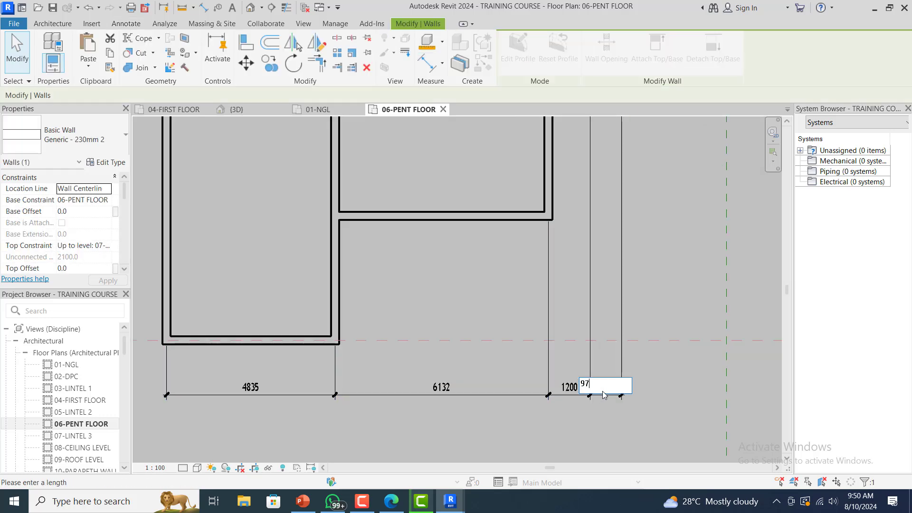
key("Return")
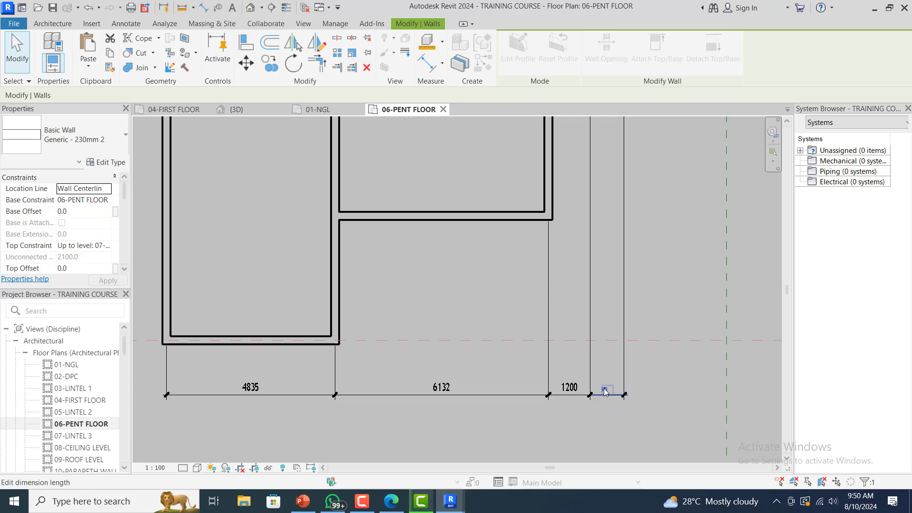
scroll(570, 394, "down", 3)
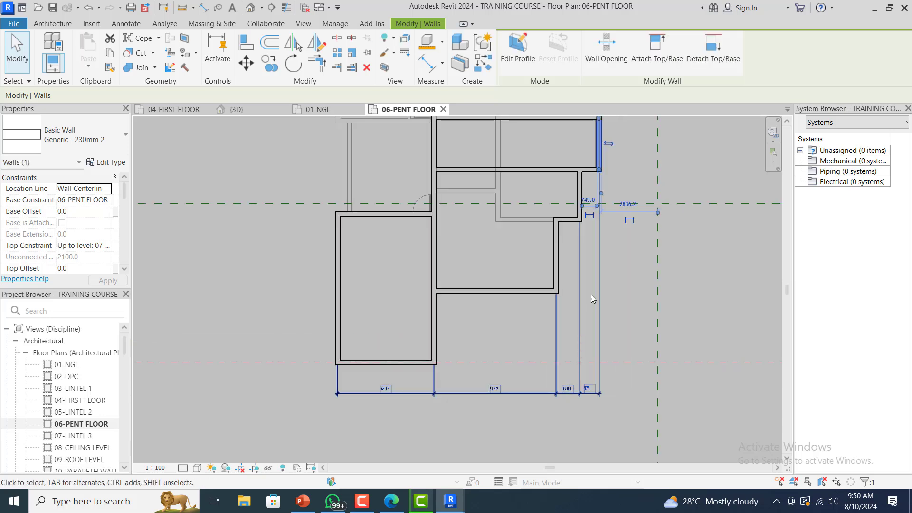
scroll(602, 303, "down", 2)
left_click(603, 303)
- Move the south-central room's east wall by setting its offset from the next stepped wall to 1120 mm, and deselect it
scroll(586, 393, "up", 5)
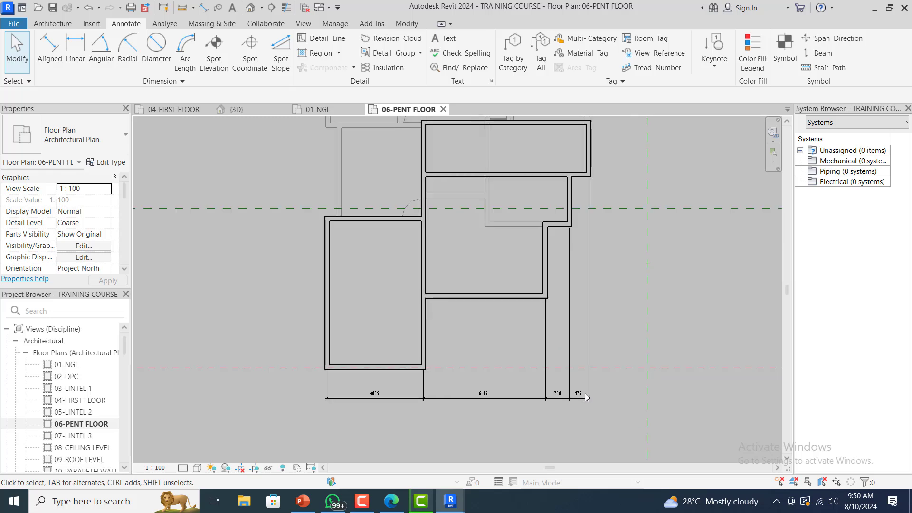
left_click(550, 388)
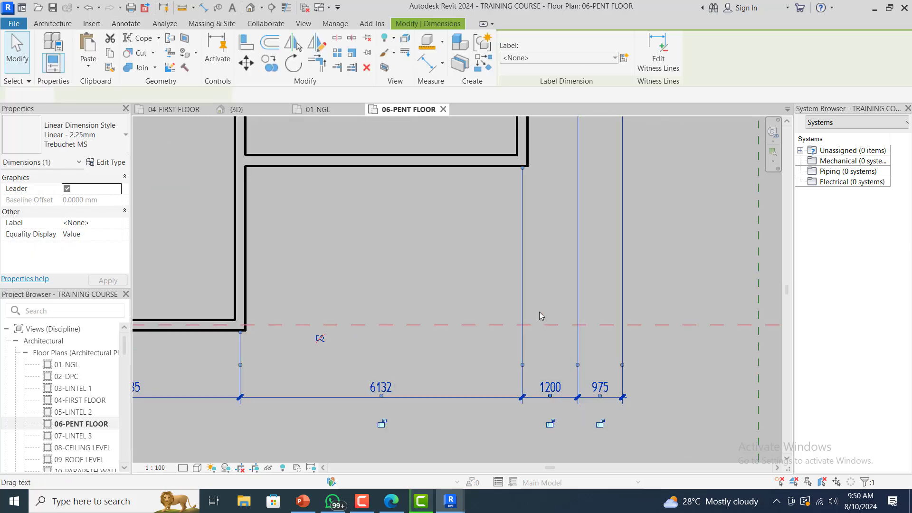
left_click(540, 304)
left_click(520, 153)
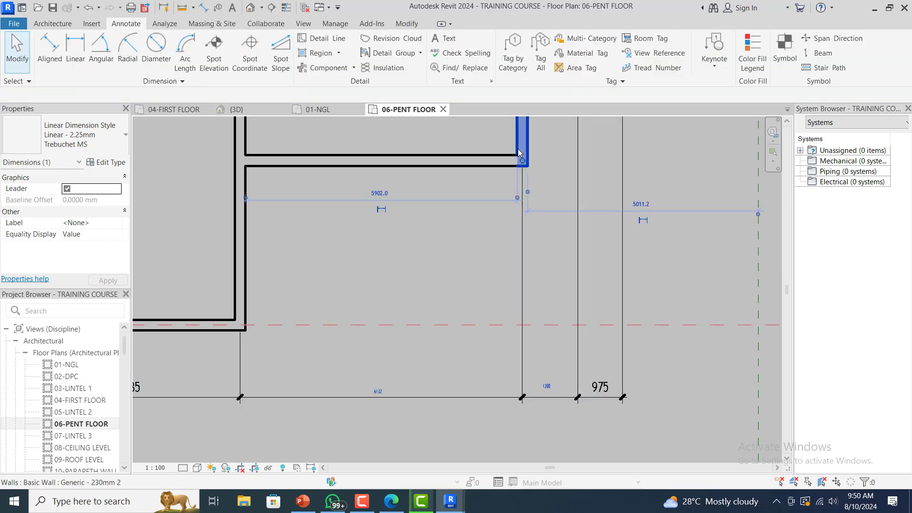
left_click(553, 388)
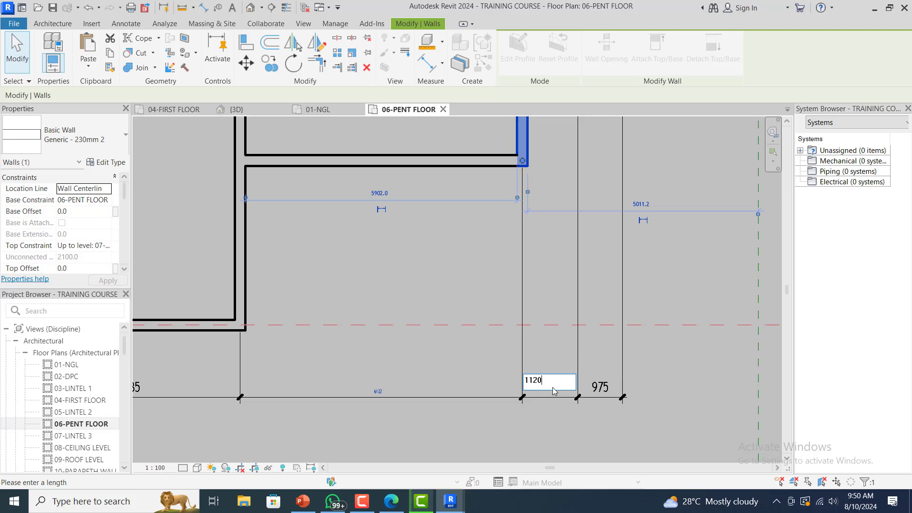
key("Return")
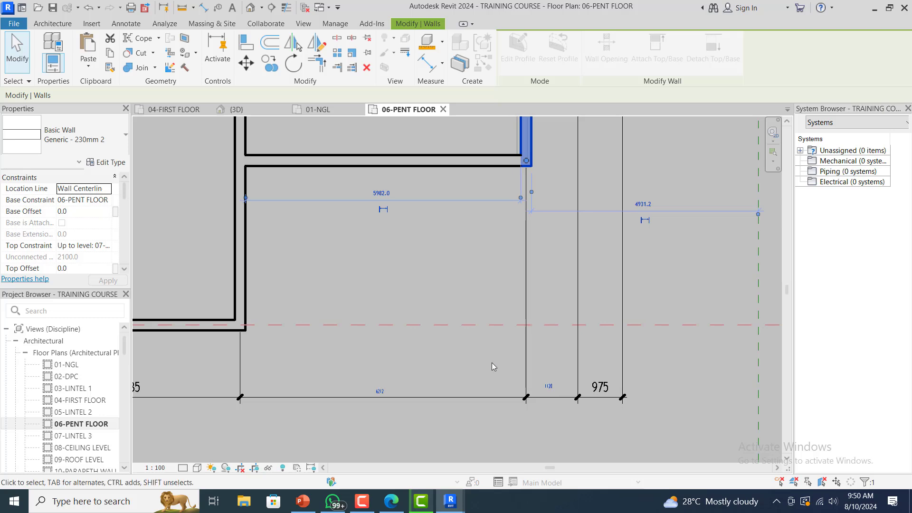
scroll(555, 375, "down", 5)
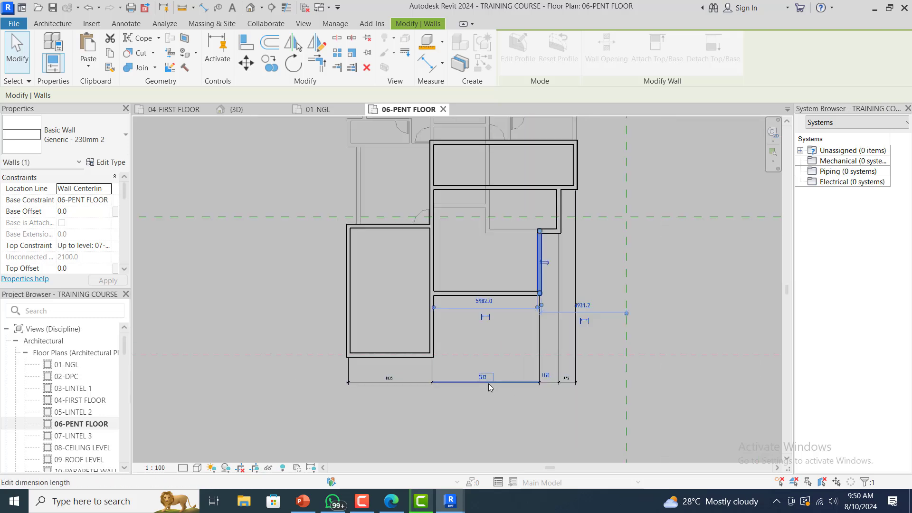
left_click(484, 405)
- Compare the southern dimension string with the REVIT FULL COURSE penthouse plan, examine that plan's room layout, and return to the TRAINING COURSE project
scroll(484, 405, "up", 1)
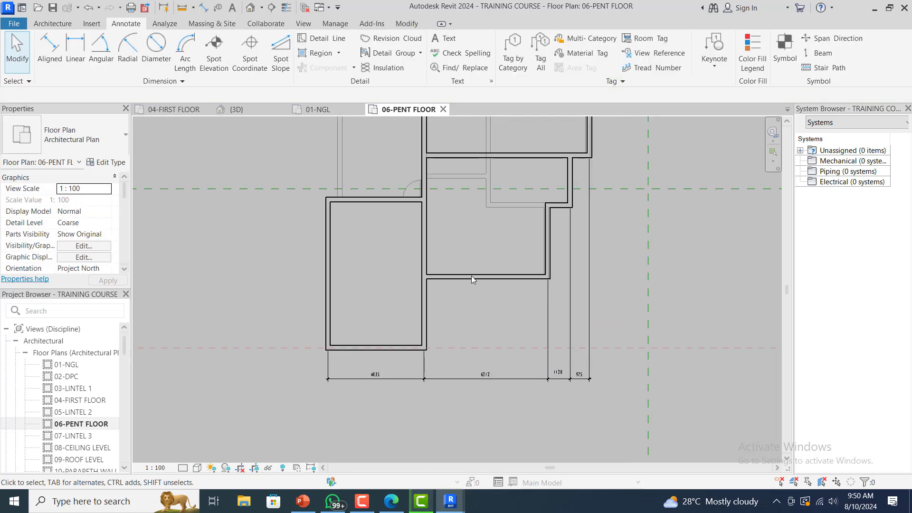
scroll(464, 382, "up", 1)
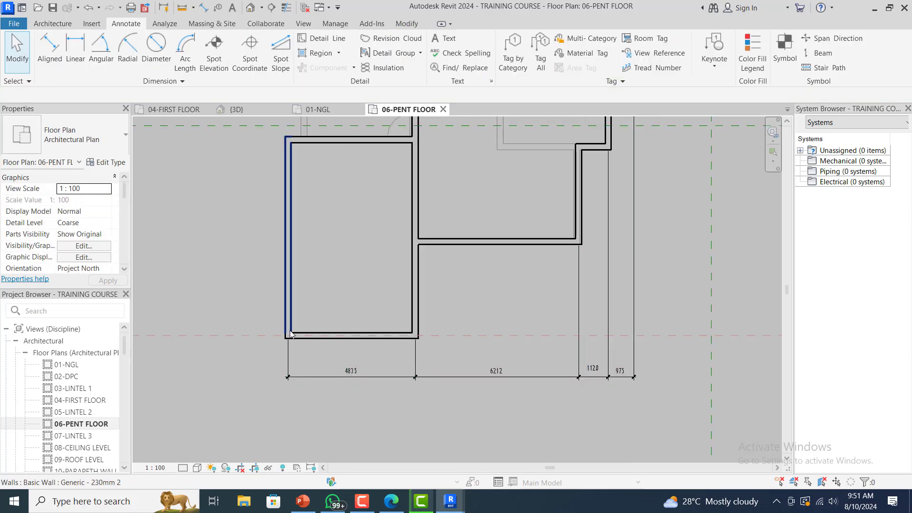
scroll(309, 377, "up", 1)
left_click(369, 385)
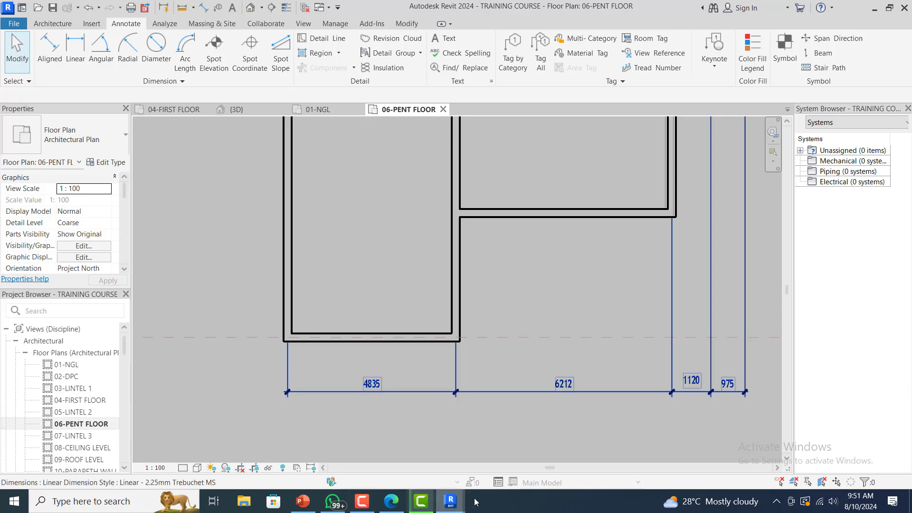
mouse_move(463, 506)
left_click(480, 446)
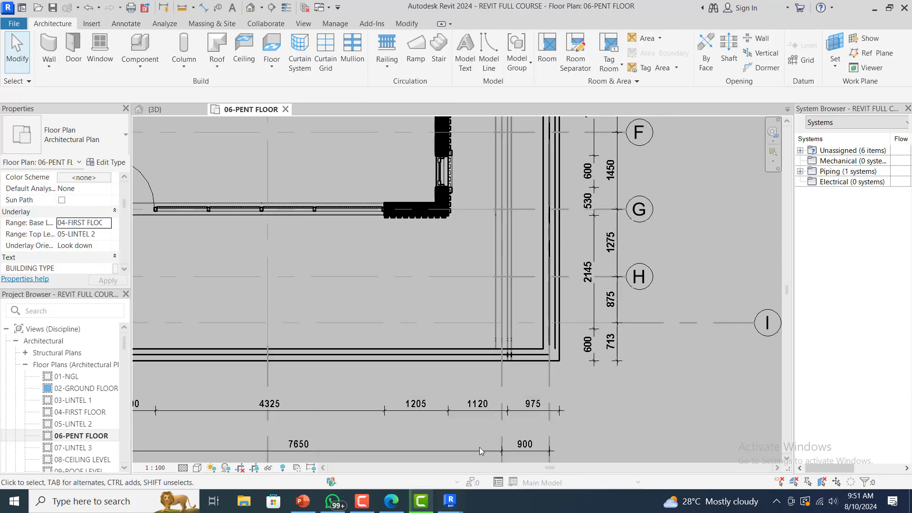
scroll(593, 344, "down", 4)
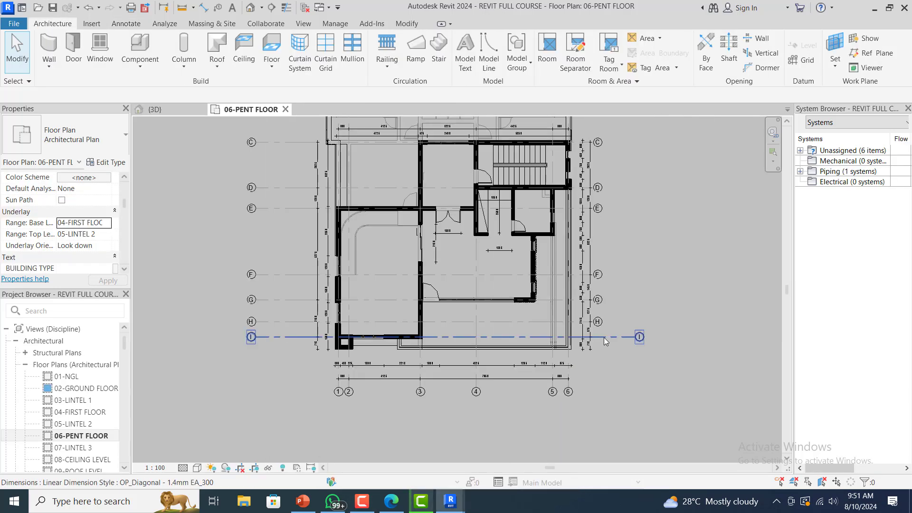
scroll(466, 369, "up", 4)
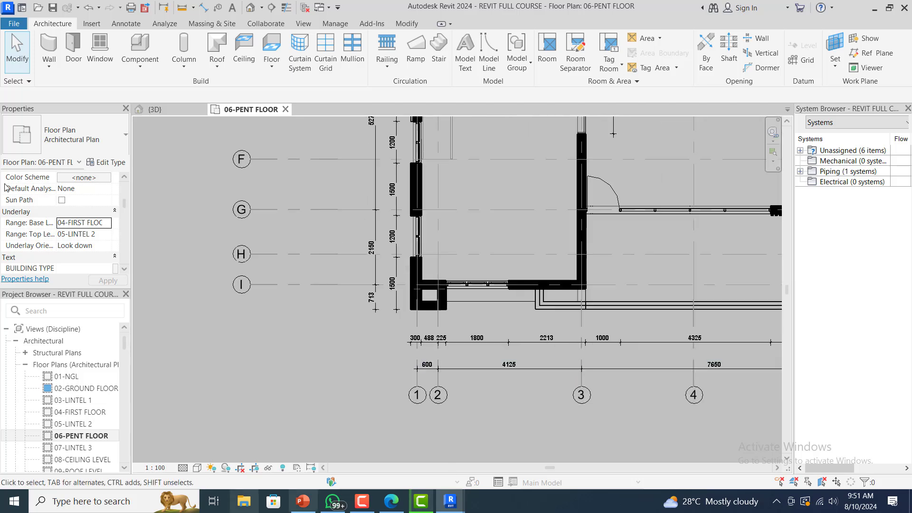
scroll(431, 353, "down", 4)
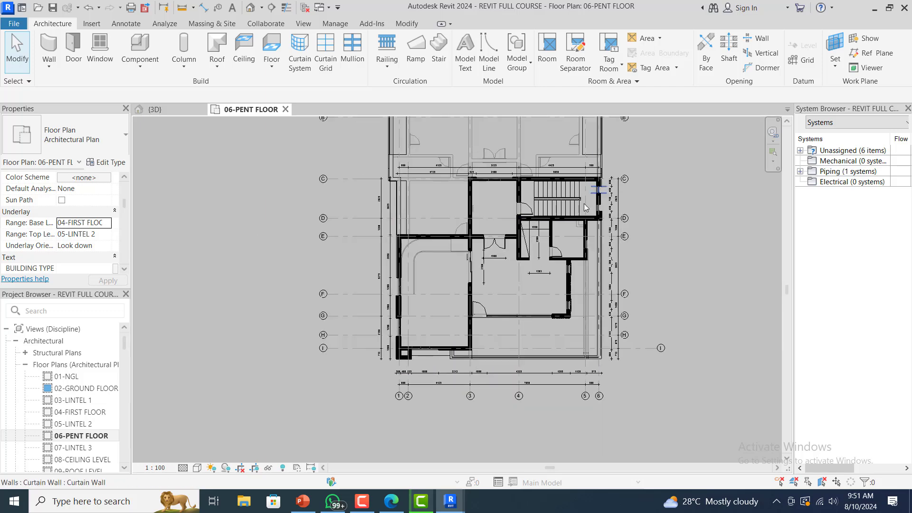
scroll(577, 209, "up", 2)
scroll(560, 267, "up", 2)
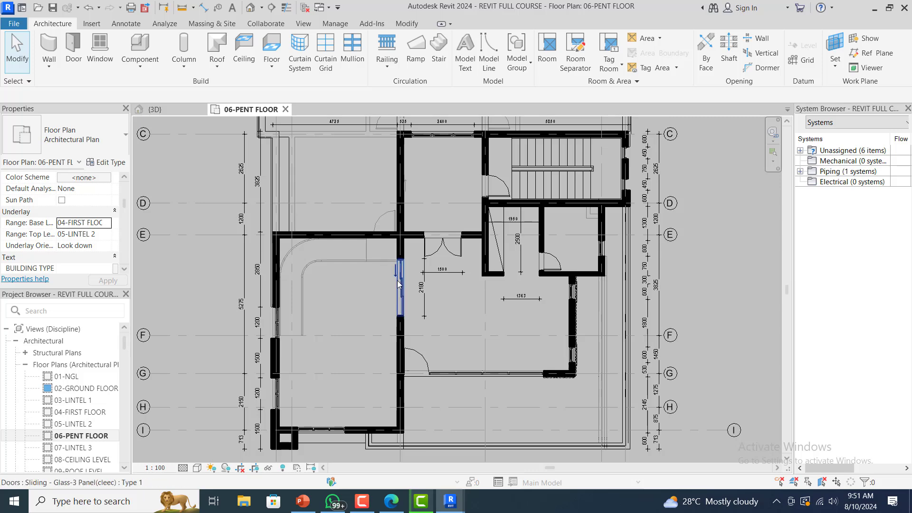
scroll(418, 294, "down", 2)
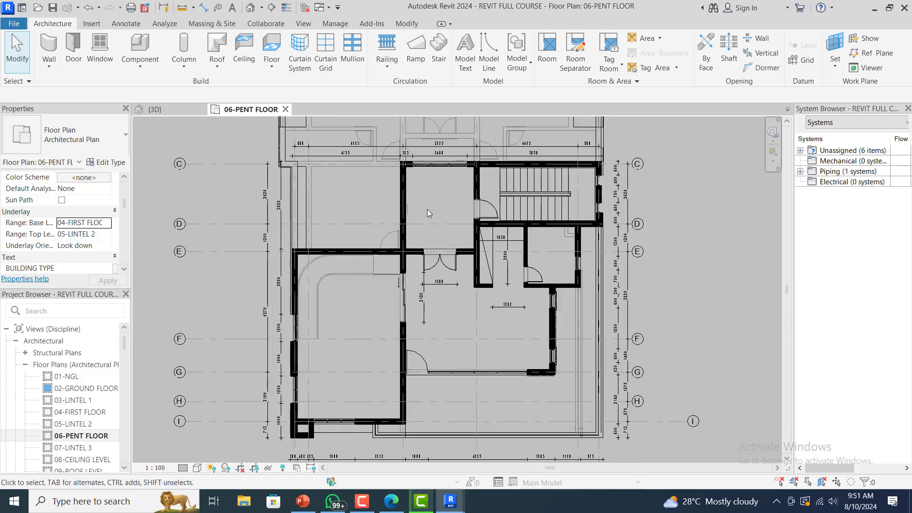
scroll(422, 253, "up", 2)
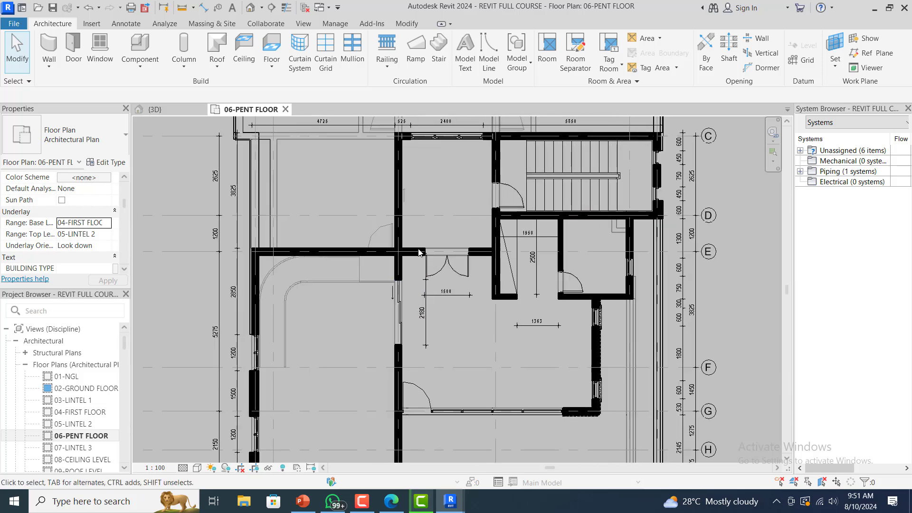
scroll(463, 323, "down", 1)
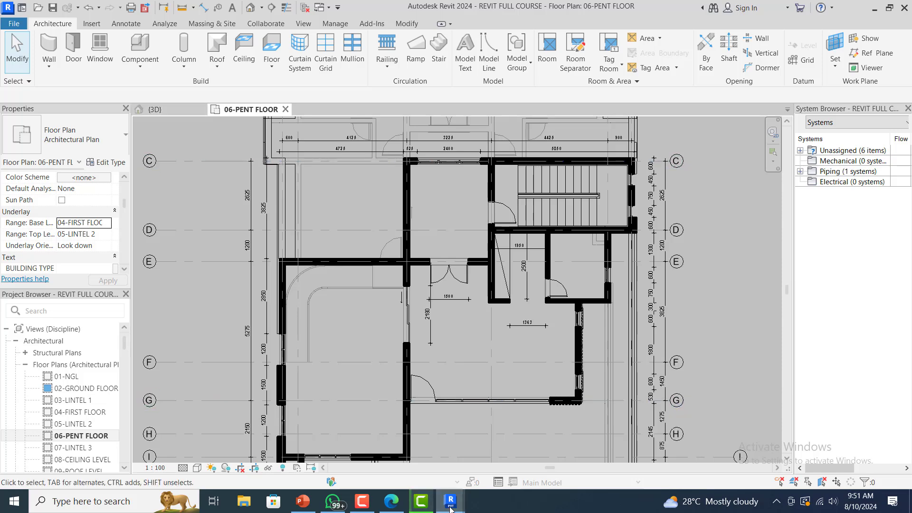
mouse_move(450, 490)
left_click(409, 460)
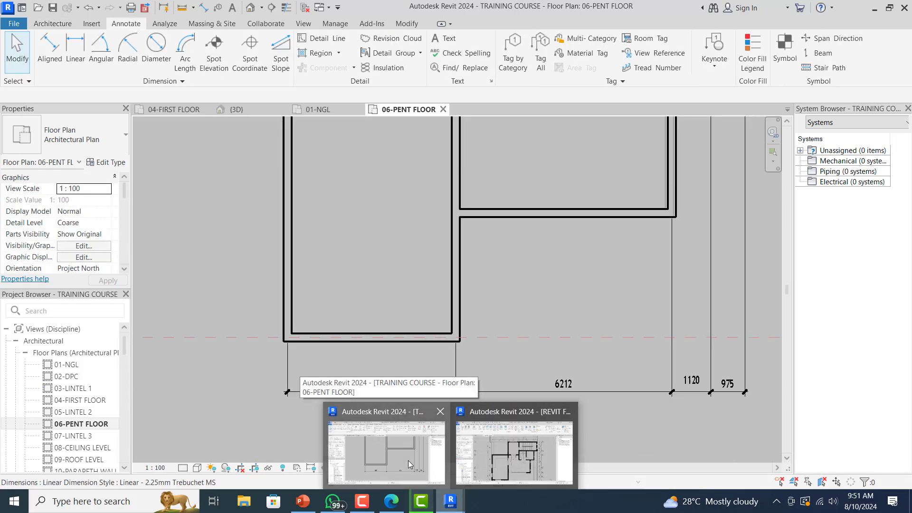
- Inspect the penthouse wall heights in the 3D view from a low front-right angle, then return to the 06-PENT FLOOR plan
scroll(432, 356, "down", 3)
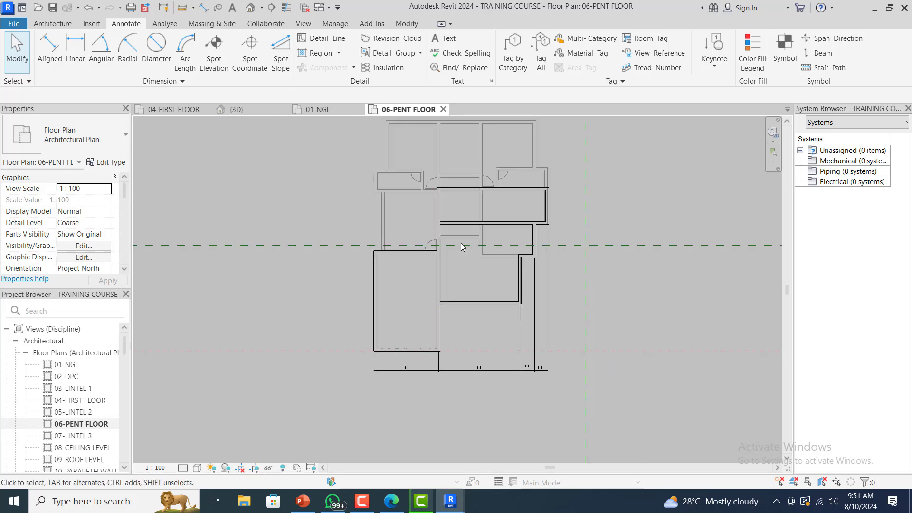
left_click(265, 109)
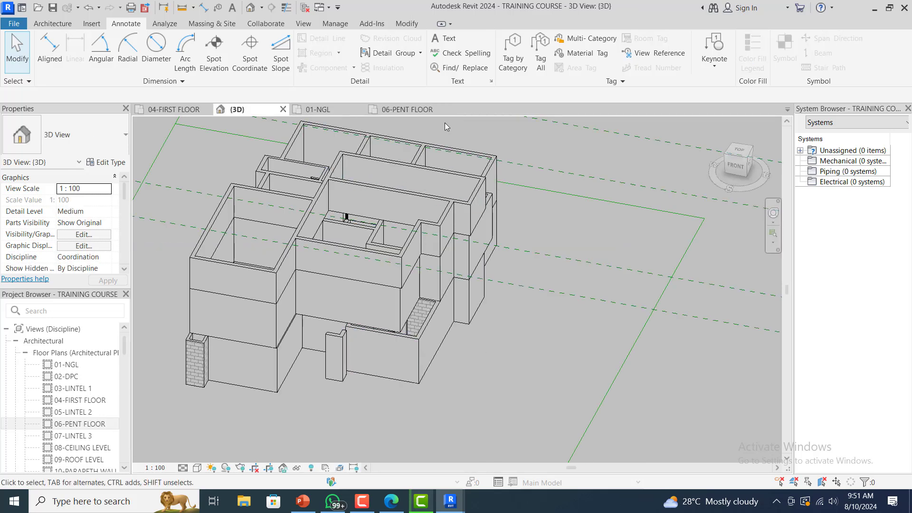
left_click(773, 215)
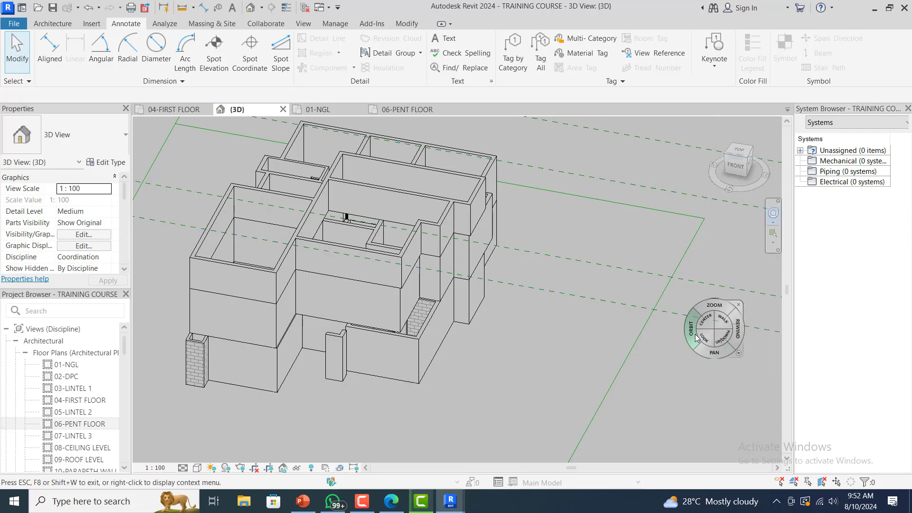
left_click_drag(695, 334, 600, 291)
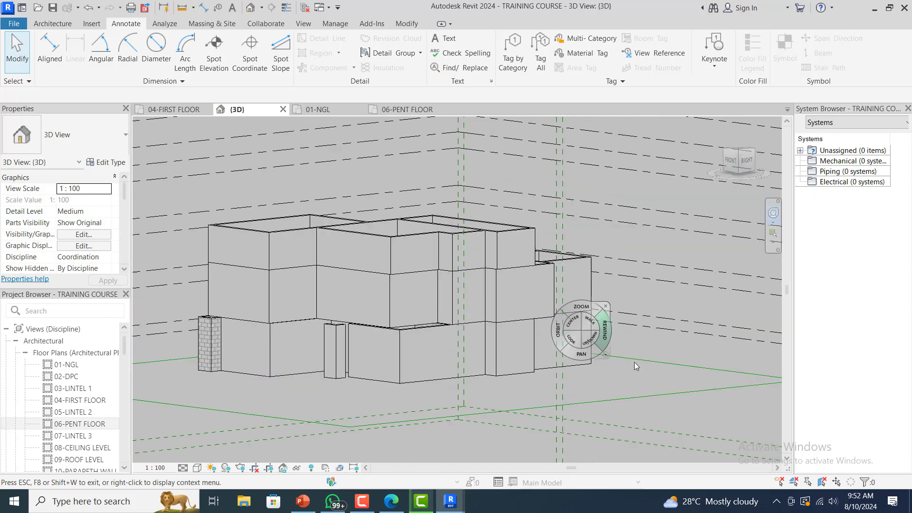
left_click(664, 332)
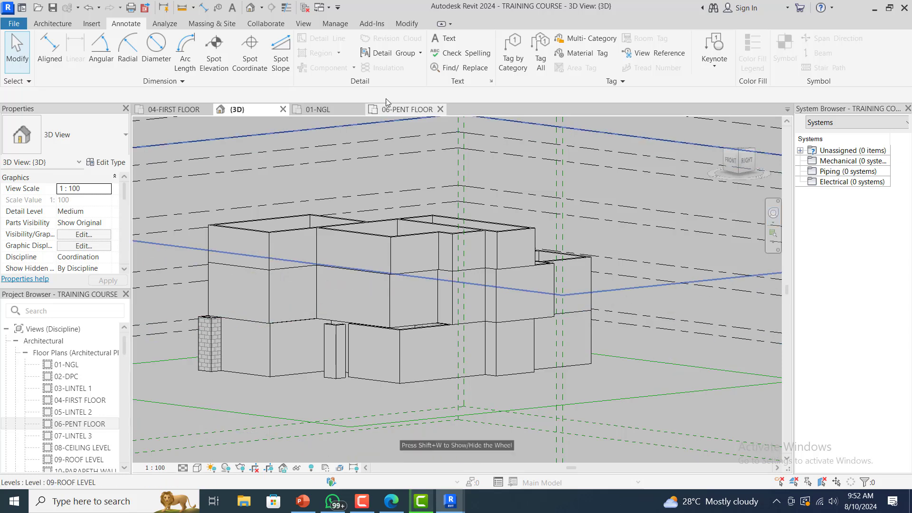
left_click(395, 110)
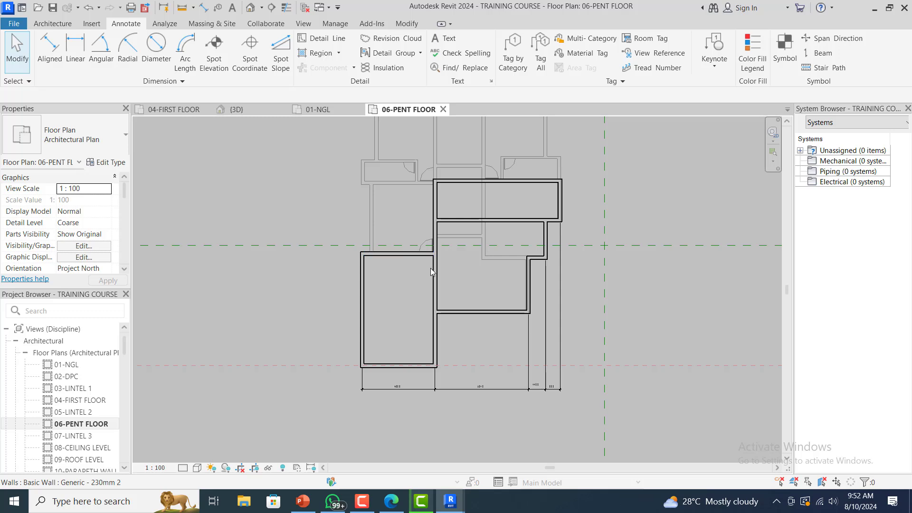
- Select all wall instances of the same type visible in the penthouse plan, set their top constraint to 09-ROOF LEVEL, and deselect them
left_click(433, 273)
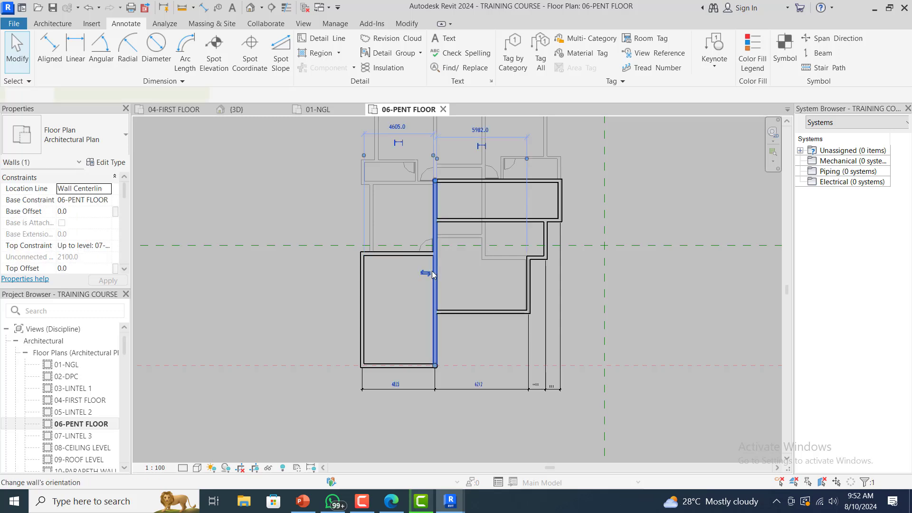
right_click(433, 274)
mouse_move(513, 347)
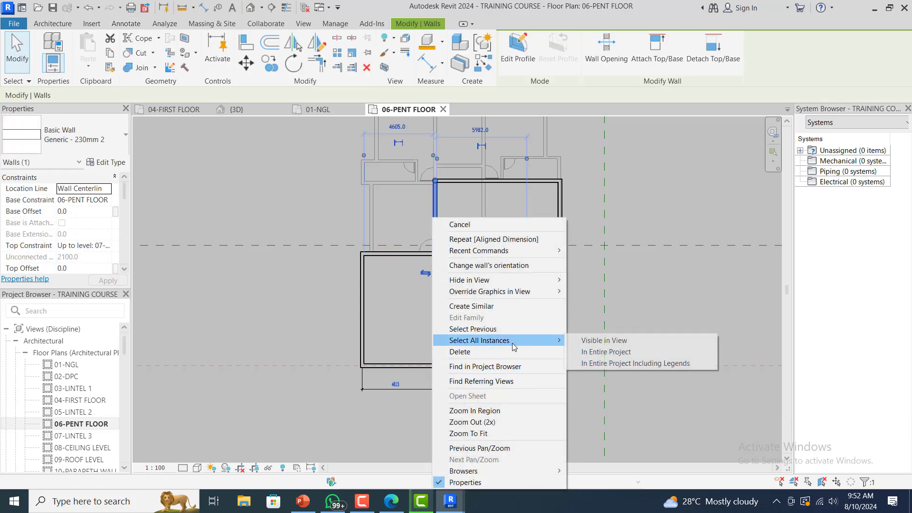
left_click(645, 346)
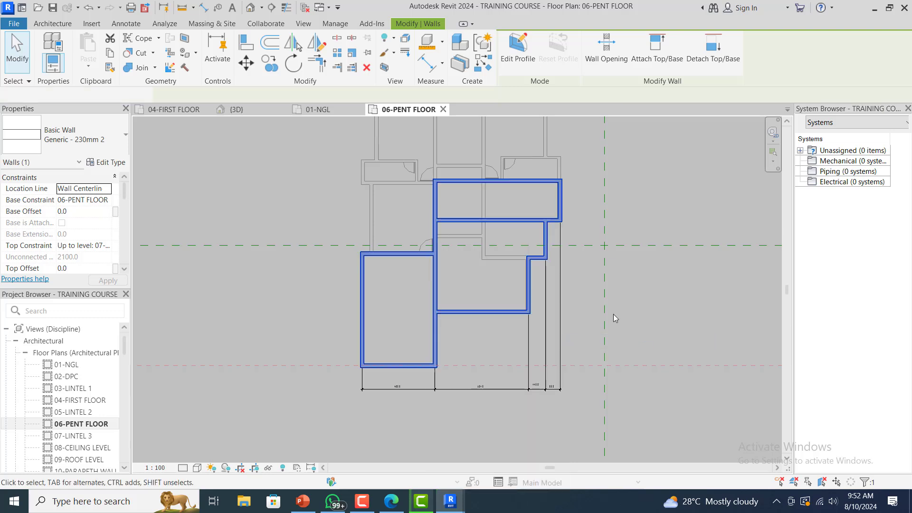
left_click(76, 248)
left_click(108, 247)
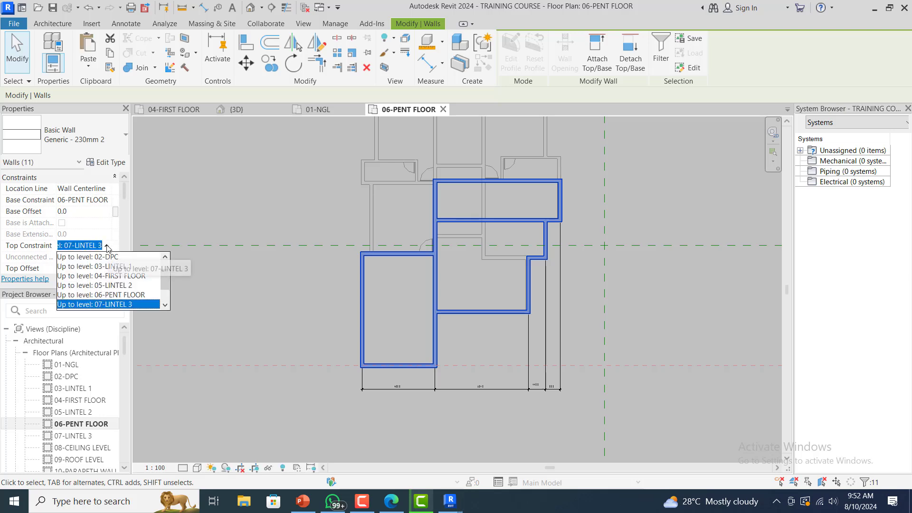
scroll(126, 301, "down", 1)
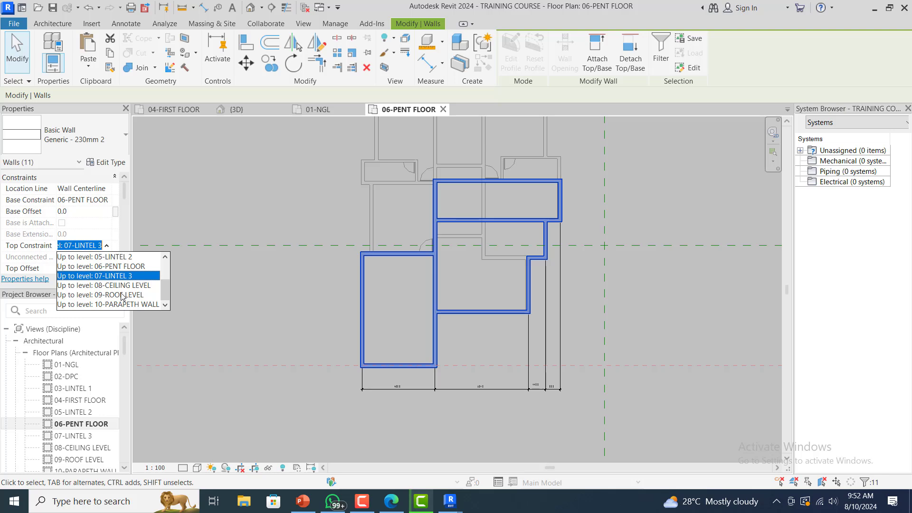
left_click(127, 296)
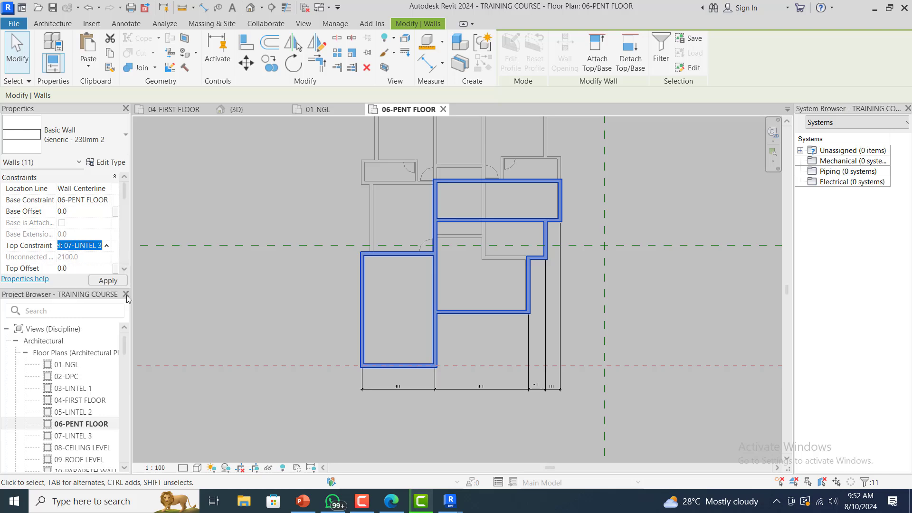
left_click(234, 300)
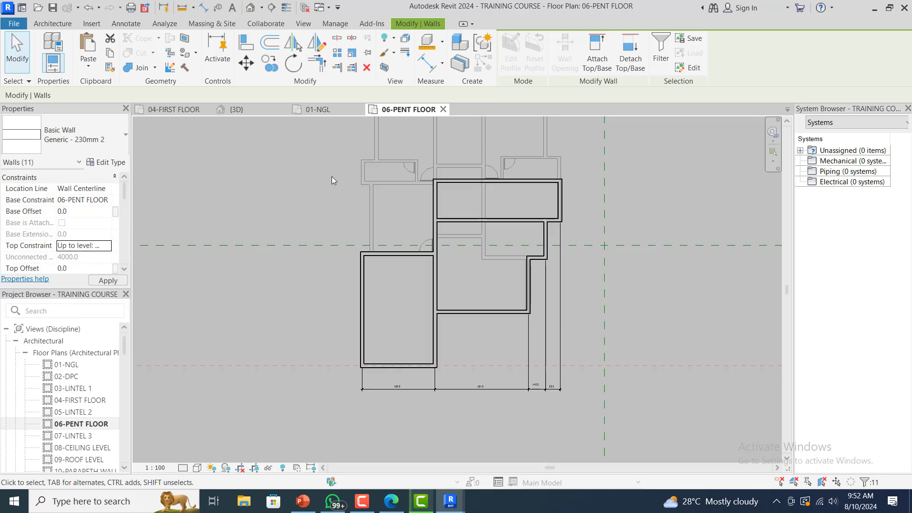
- Check the raised penthouse walls in the 3D view and return to the 06-PENT FLOOR plan
left_click(242, 110)
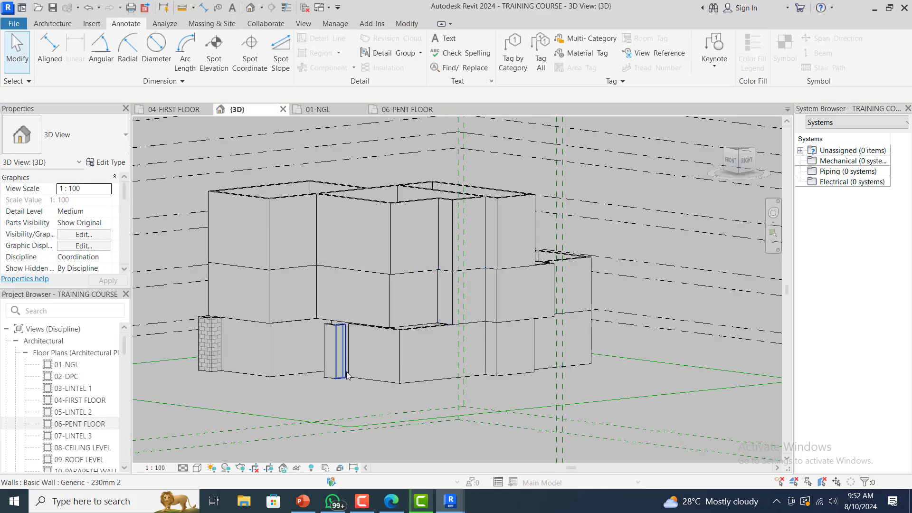
scroll(417, 271, "down", 2)
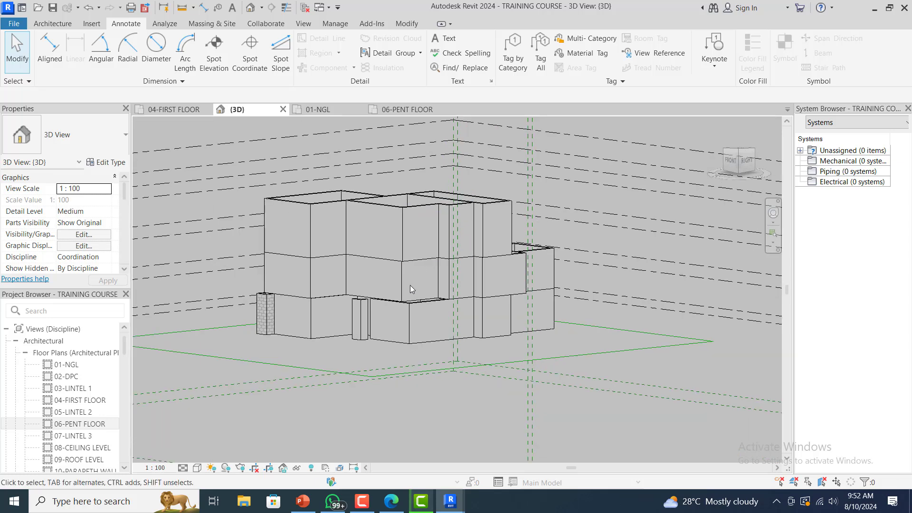
left_click(398, 110)
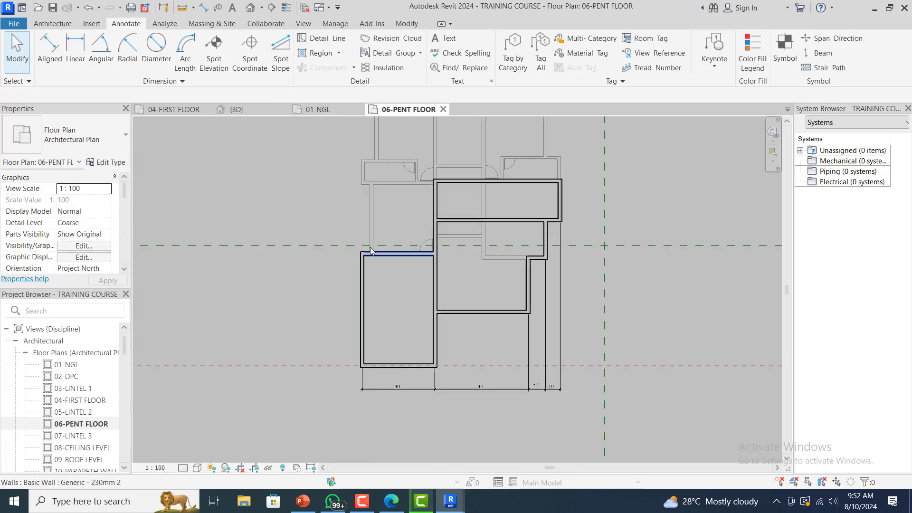
- Select all wall instances of the same type visible in the penthouse plan, set their top constraint to 08-CEILING LEVEL, and deselect them
left_click(379, 254)
right_click(379, 255)
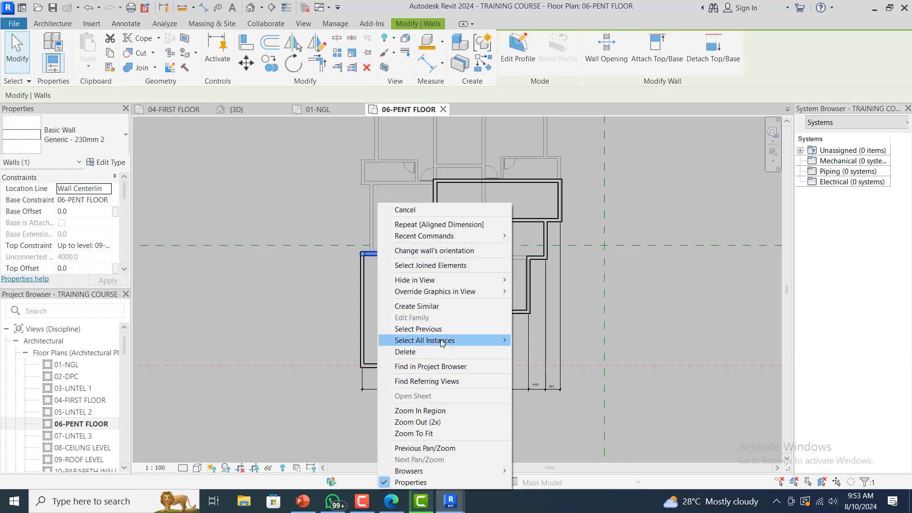
mouse_move(473, 339)
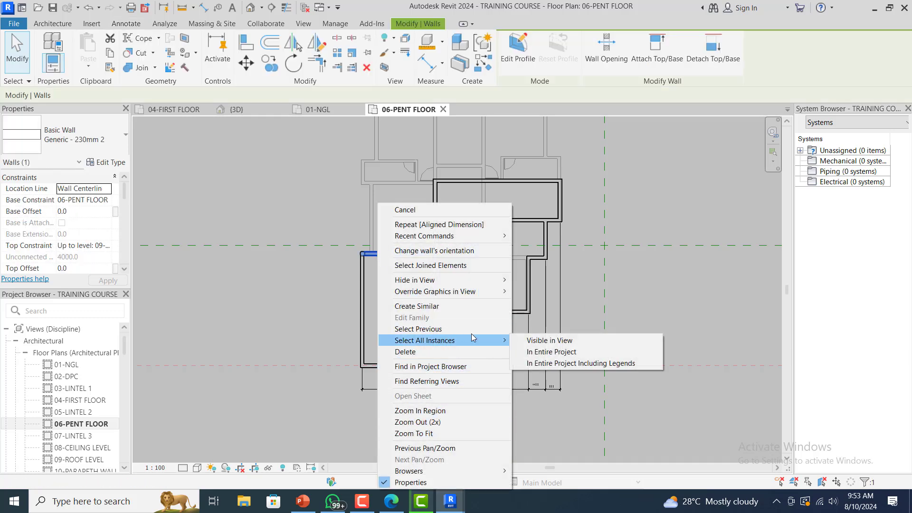
left_click(557, 346)
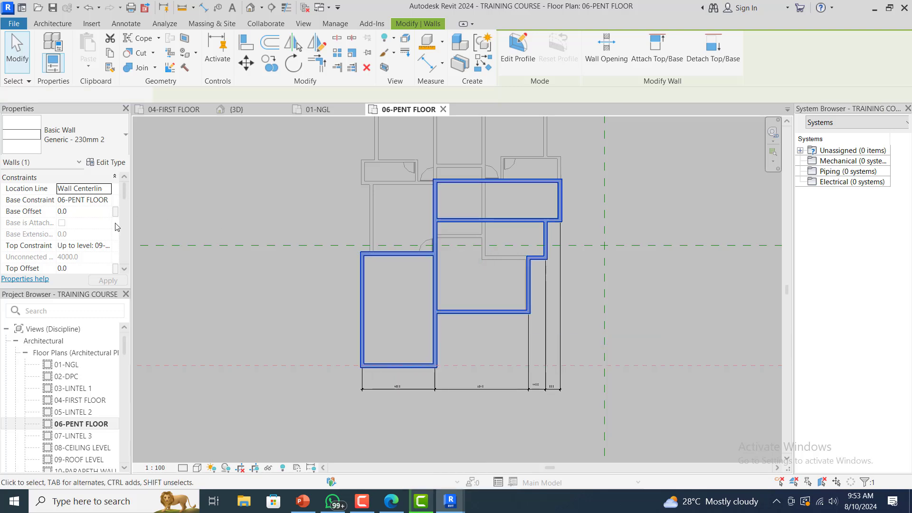
left_click(106, 248)
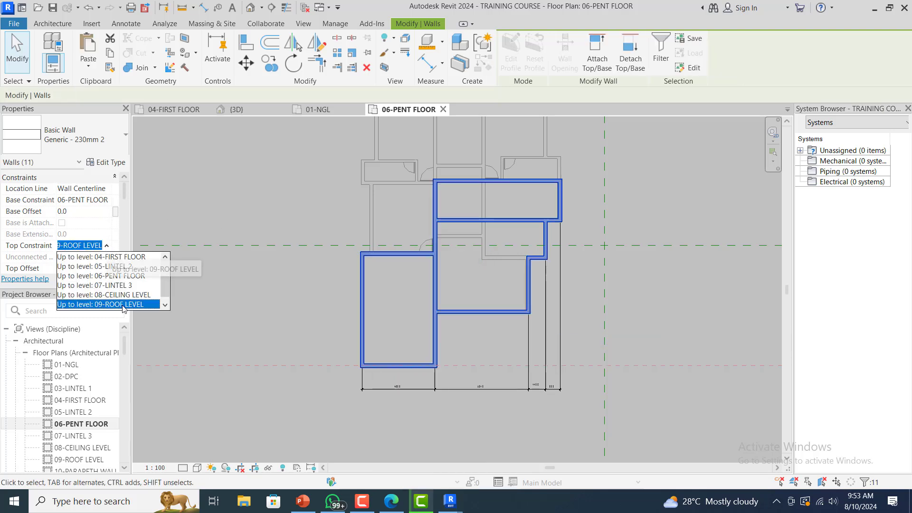
left_click(135, 295)
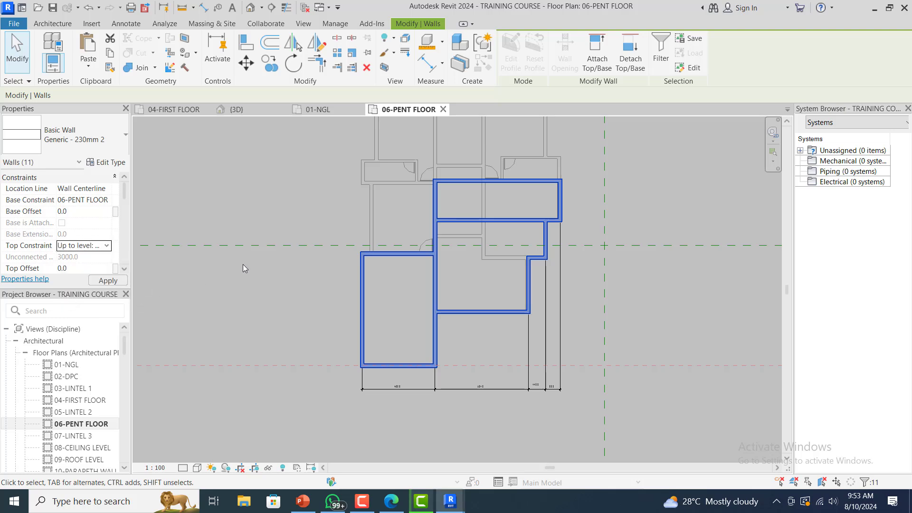
key("Escape")
scroll(563, 183, "up", 2)
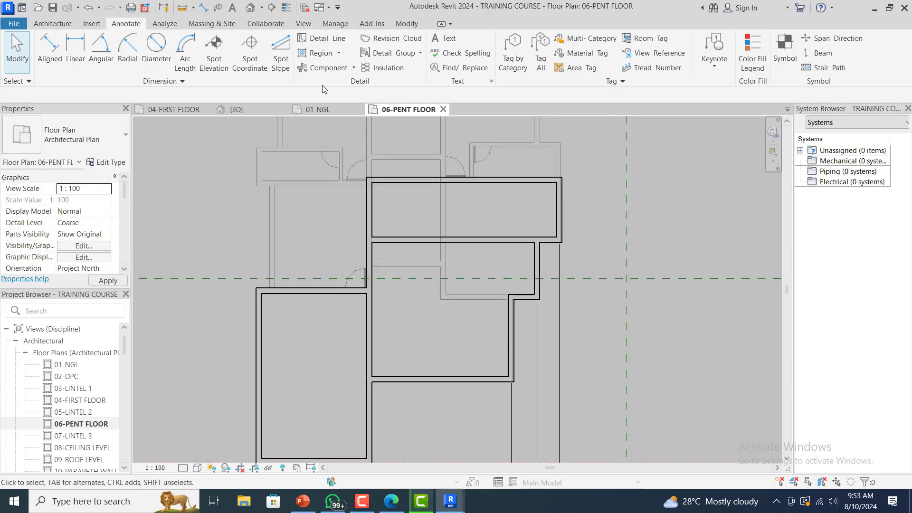
scroll(571, 238, "down", 2)
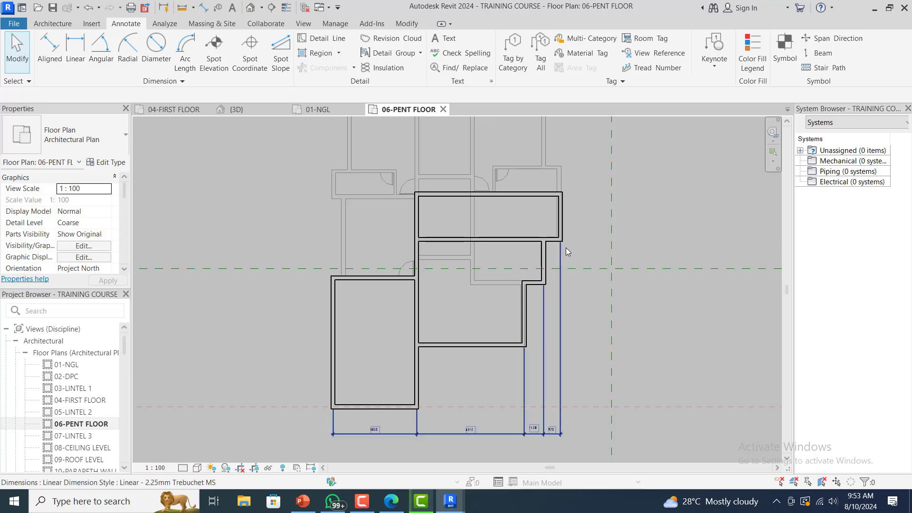
scroll(568, 245, "down", 1)
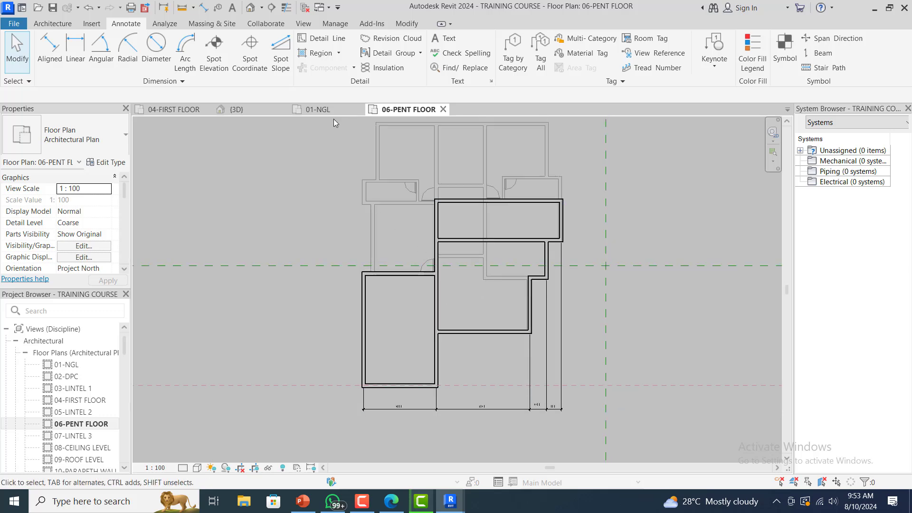
- Check the constraints of the masonry corner pier wall and the plain entrance pier wall at ground level in the 3D view
left_click(252, 111)
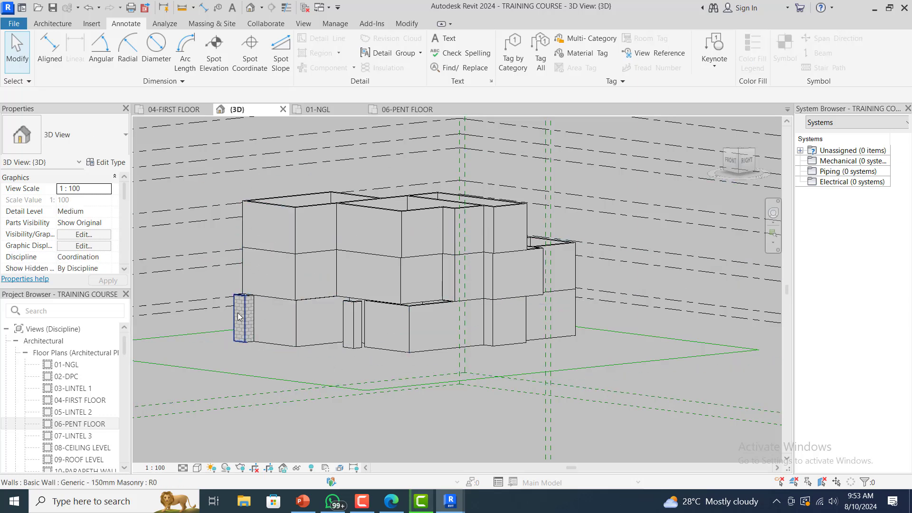
scroll(255, 318, "up", 4)
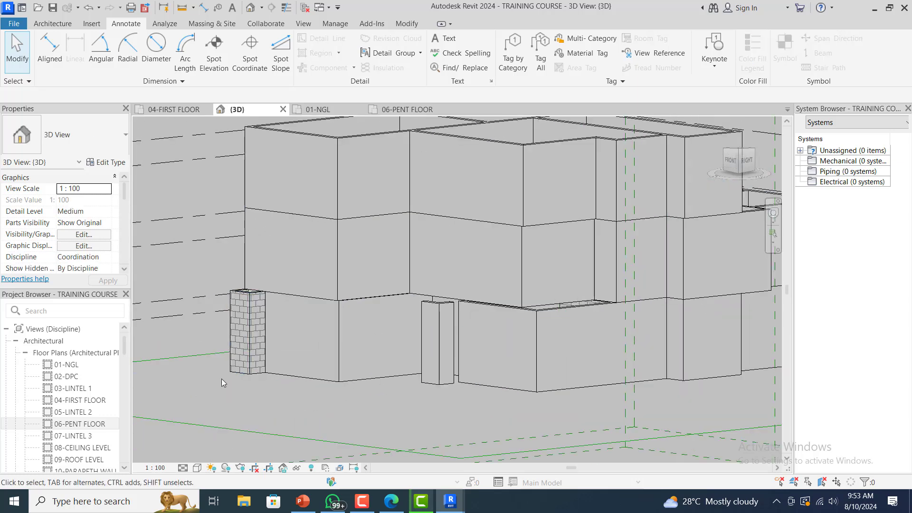
left_click(258, 295)
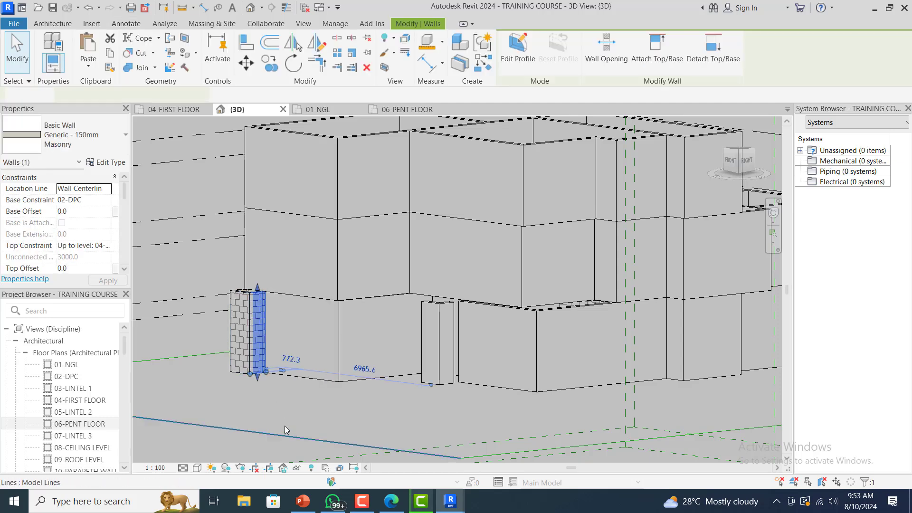
left_click(293, 414)
left_click(443, 323)
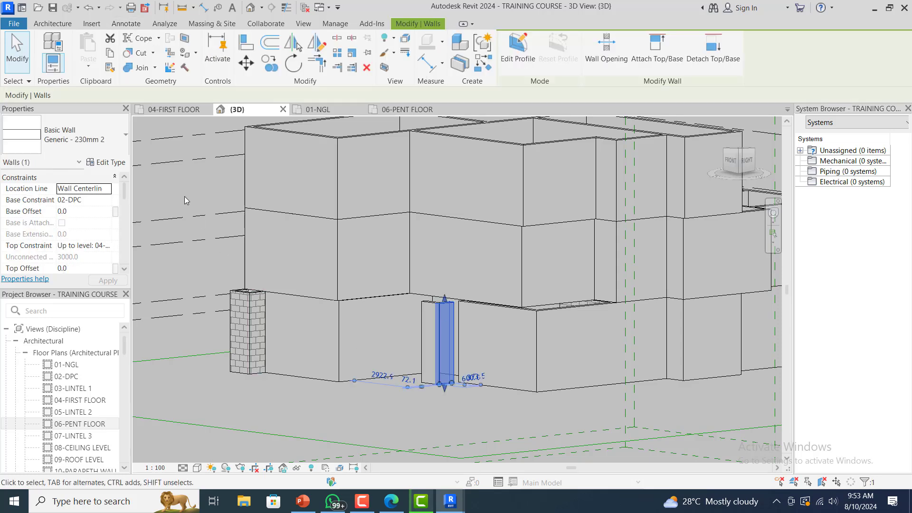
key("Escape")
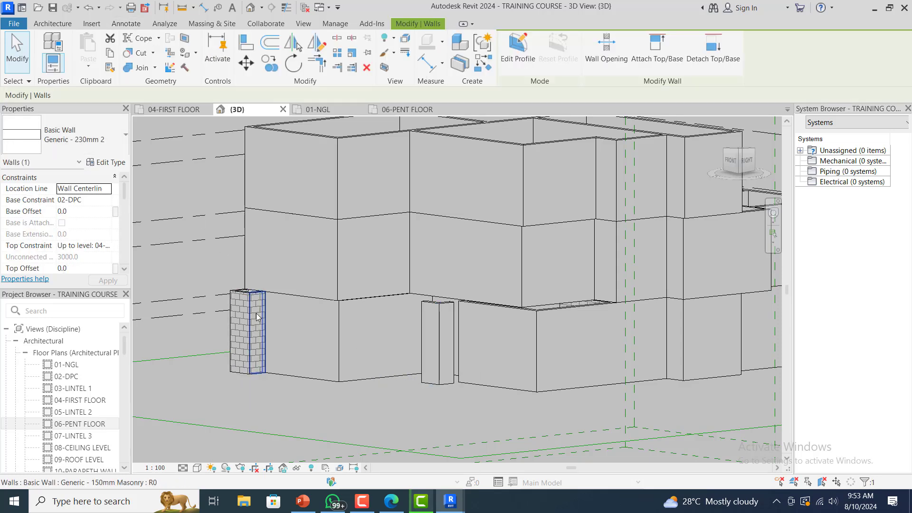
- Select two walls of the masonry corner pier and examine the pier's top edge up close from the front
left_click(257, 318)
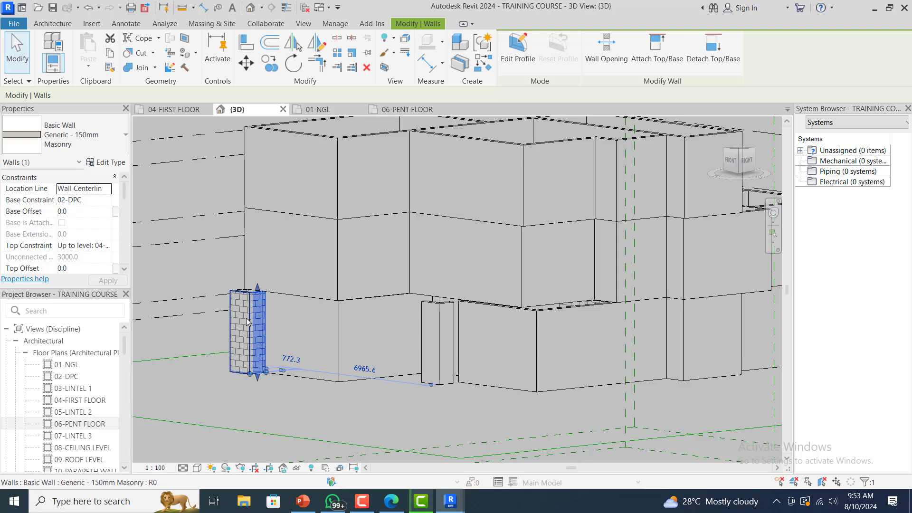
left_click(238, 291, "ctrl")
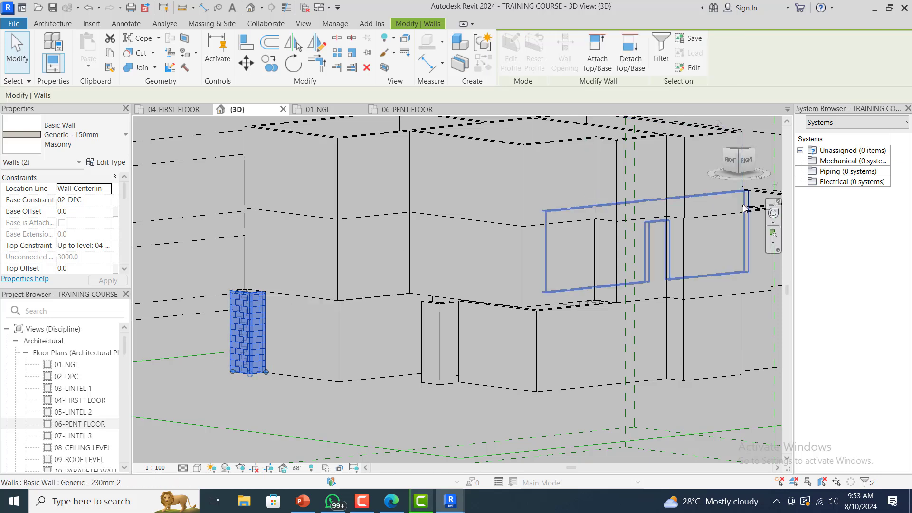
left_click(773, 215)
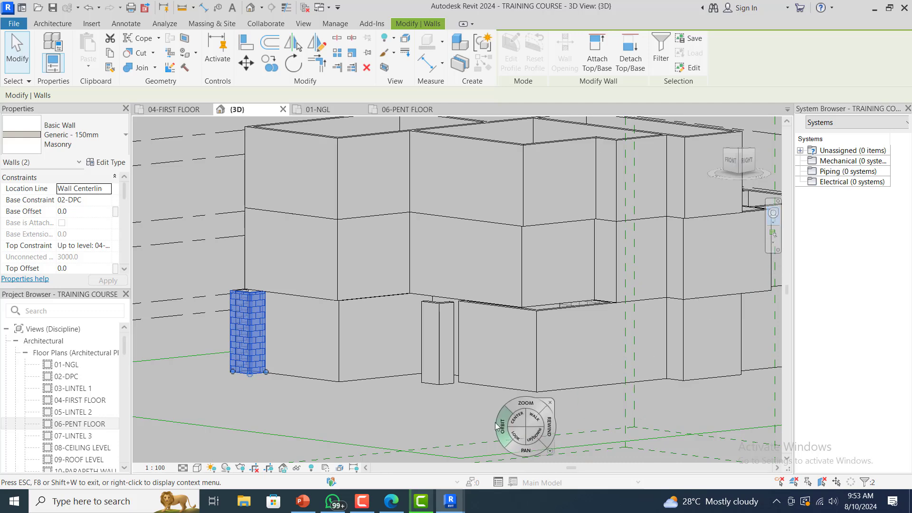
left_click_drag(495, 432, 593, 402)
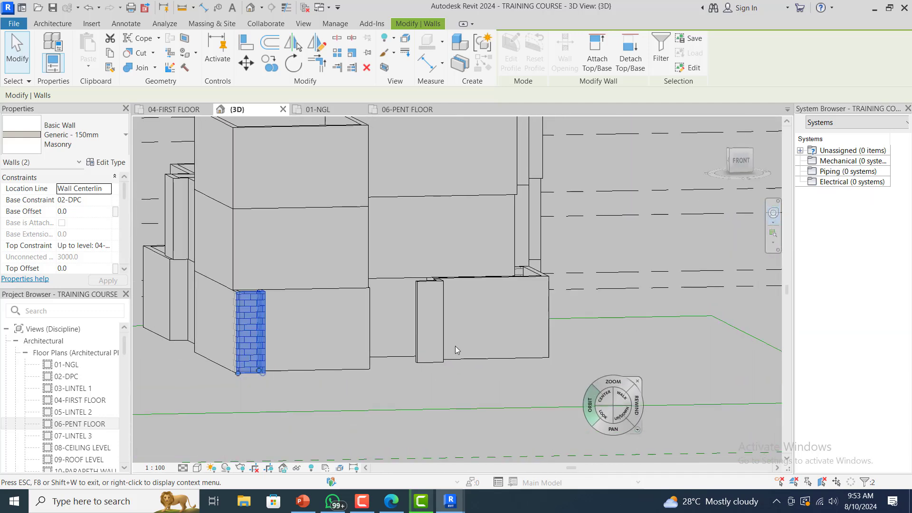
left_click(484, 325)
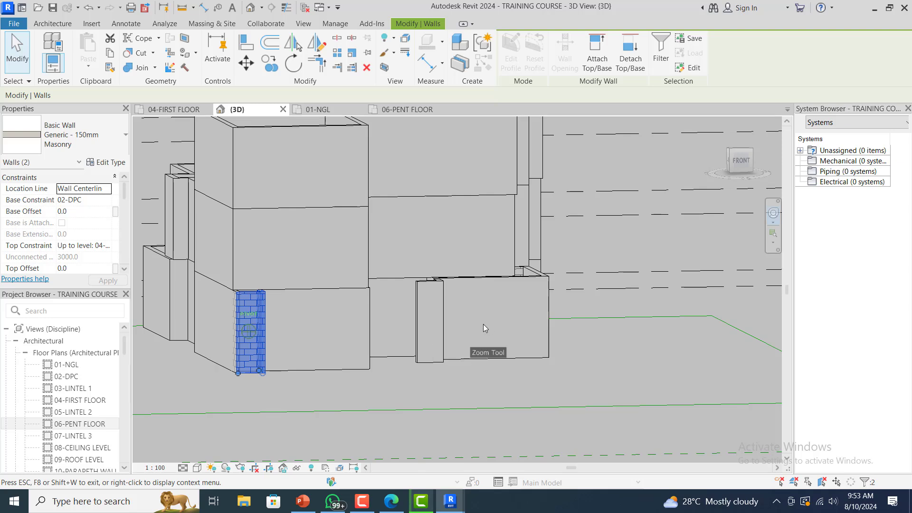
scroll(209, 298, "up", 3)
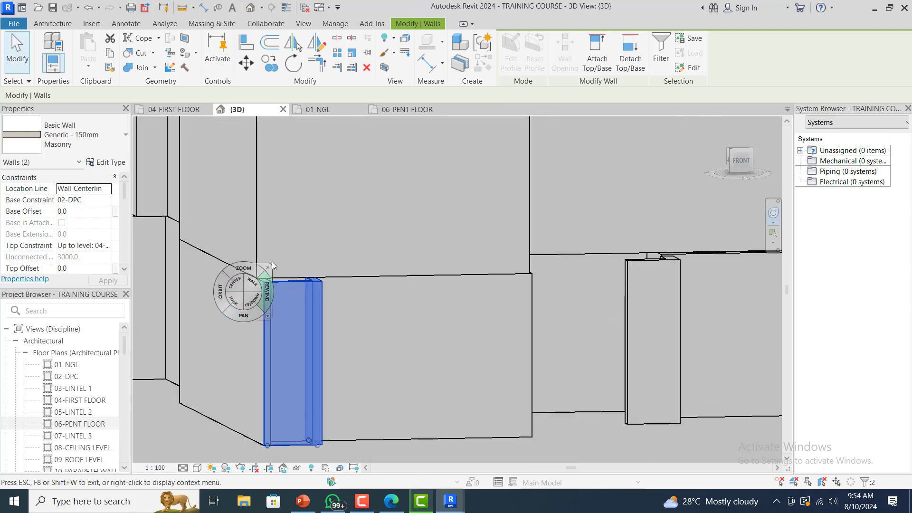
key("Escape")
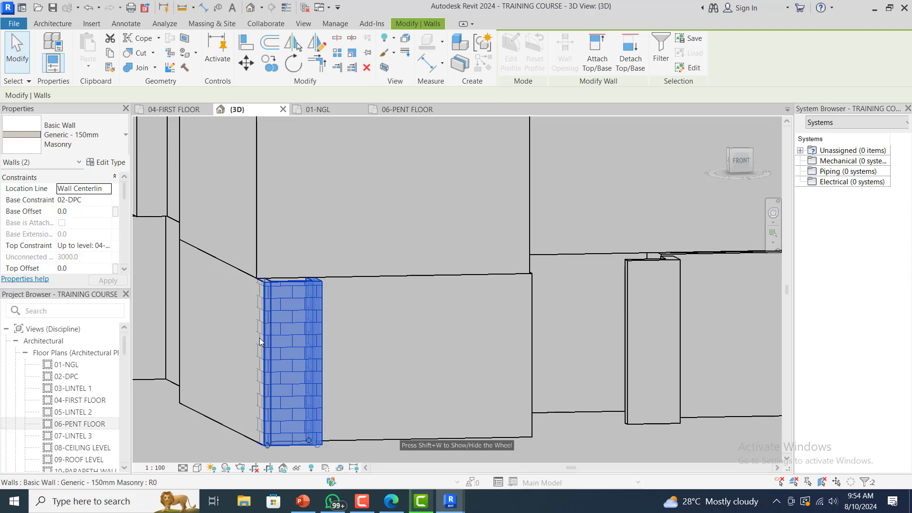
scroll(255, 284, "up", 5)
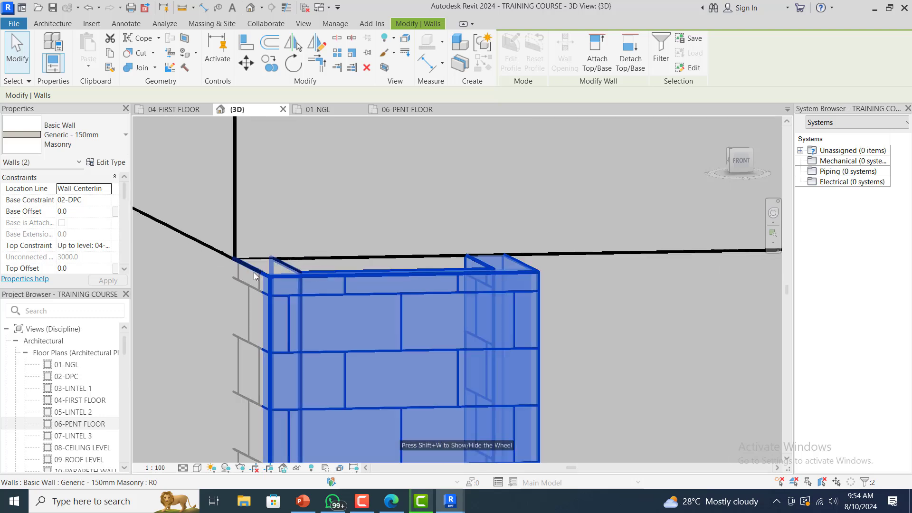
- Select the three 150mm masonry walls of the corner pier, set their top constraint to 08-CEILING LEVEL, and deselect them
left_click(253, 272)
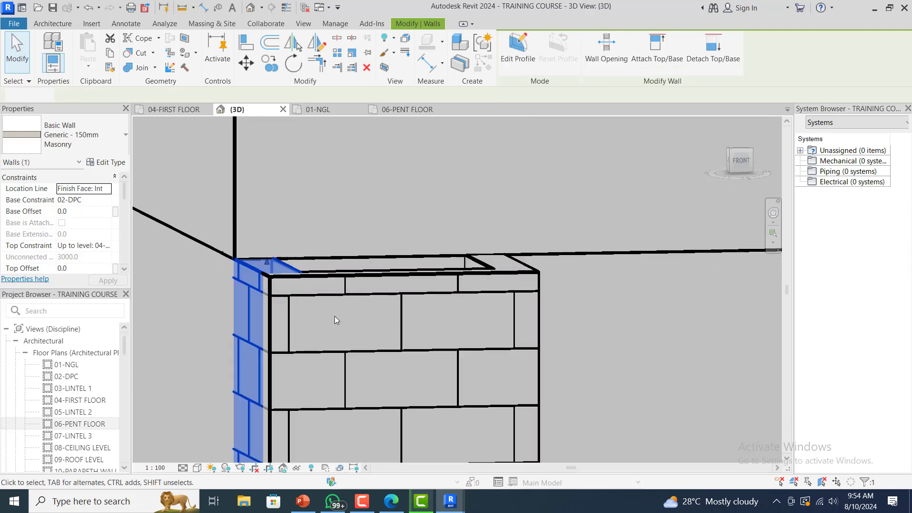
left_click(483, 267, "ctrl")
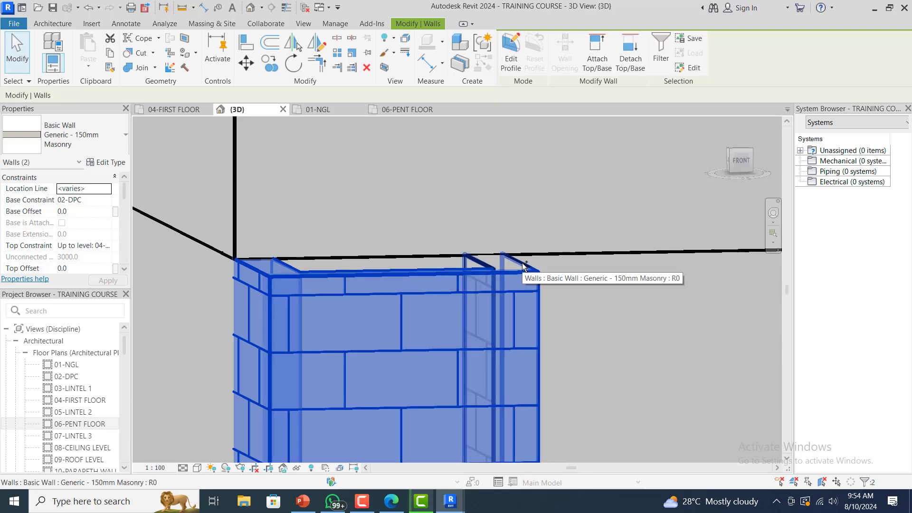
scroll(471, 269, "down", 7)
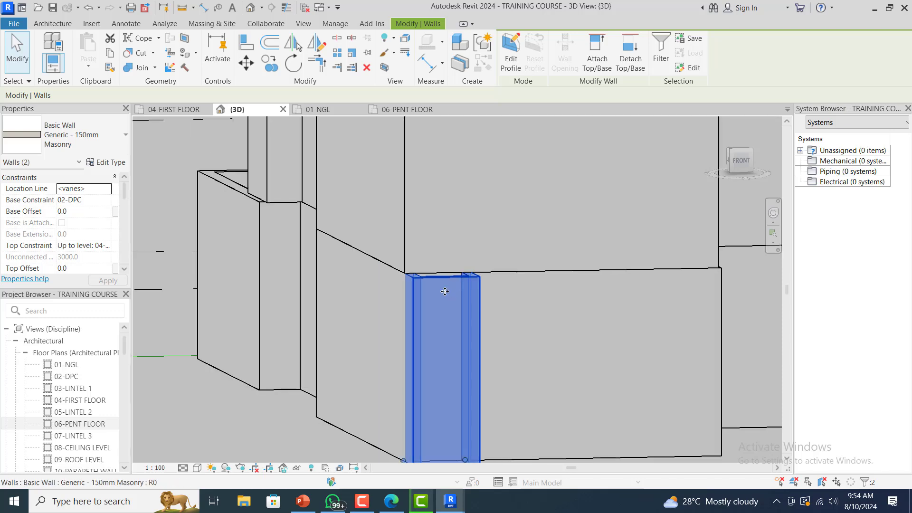
right_click(451, 345)
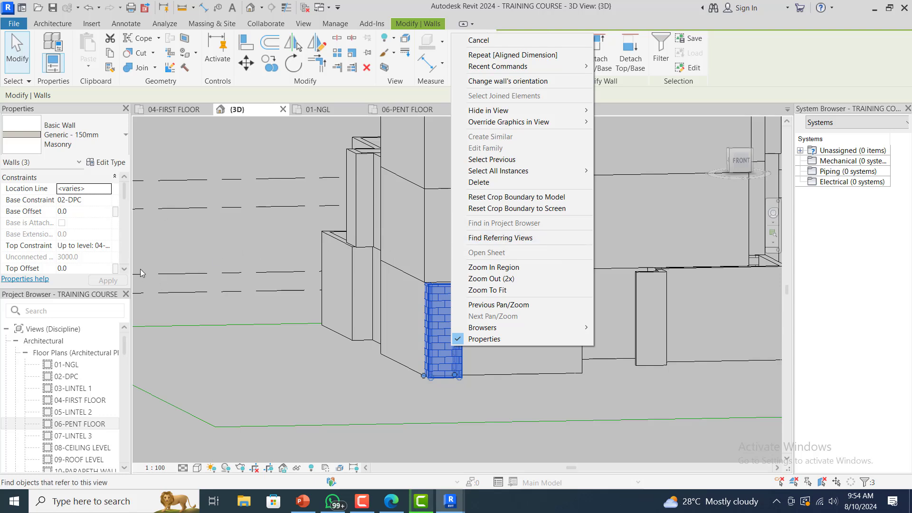
left_click(107, 246)
left_click(70, 246)
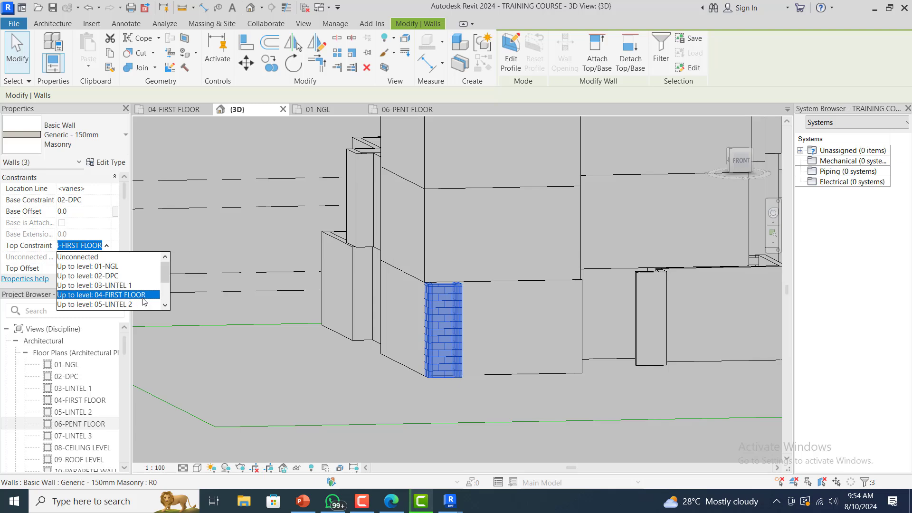
left_click(165, 306)
left_click(164, 306)
left_click(164, 306)
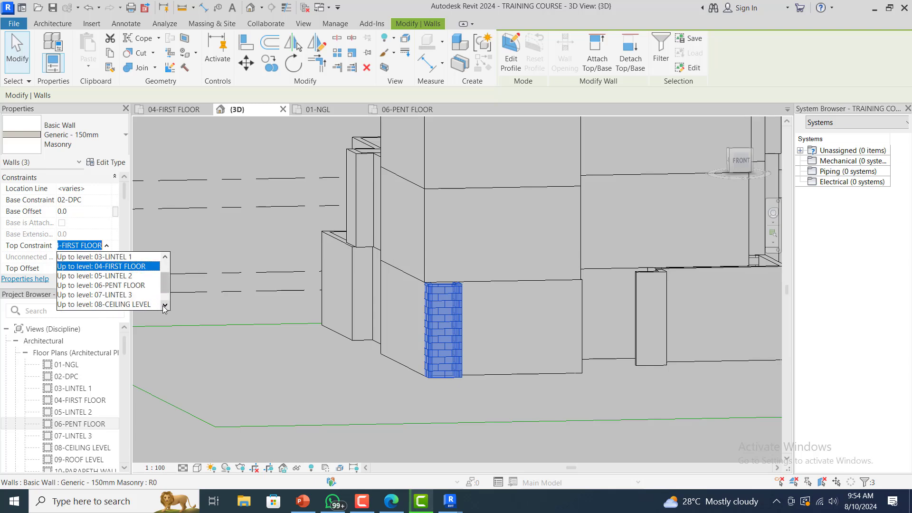
scroll(135, 304, "down", 1)
left_click(133, 286)
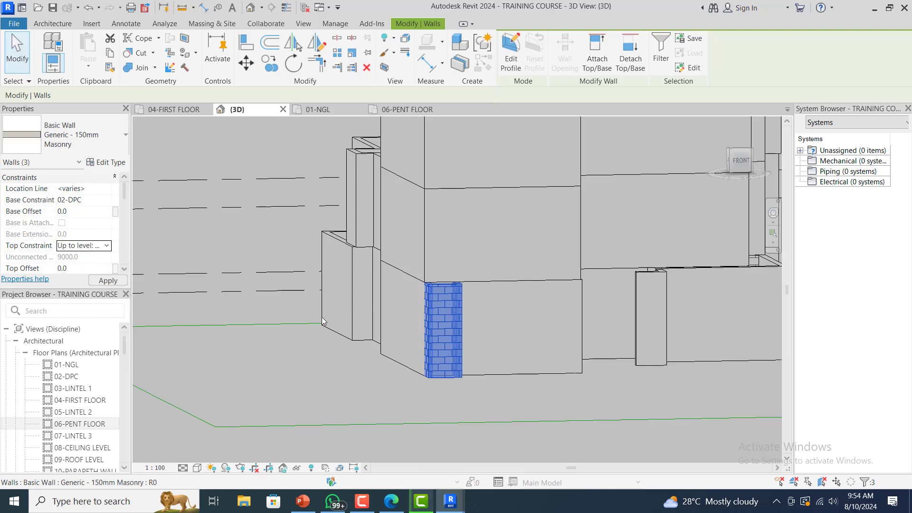
left_click(333, 378)
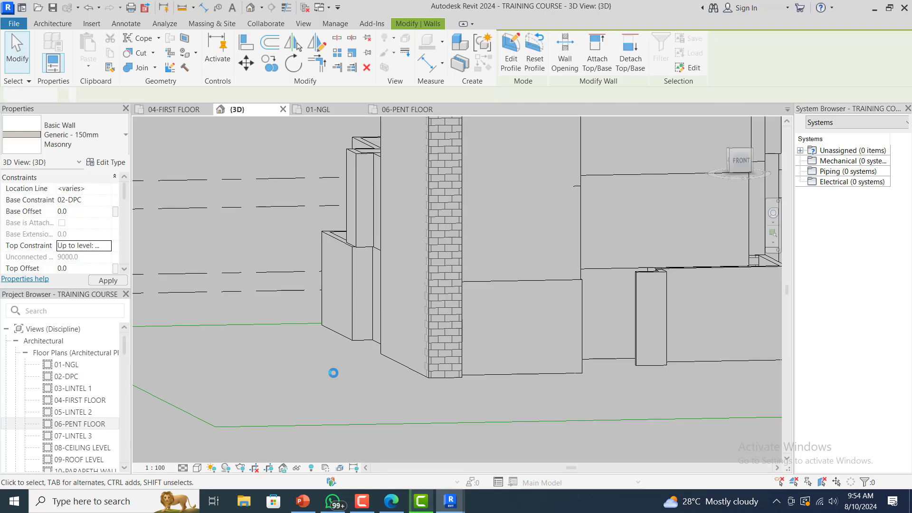
scroll(322, 404, "down", 2)
scroll(322, 400, "down", 2)
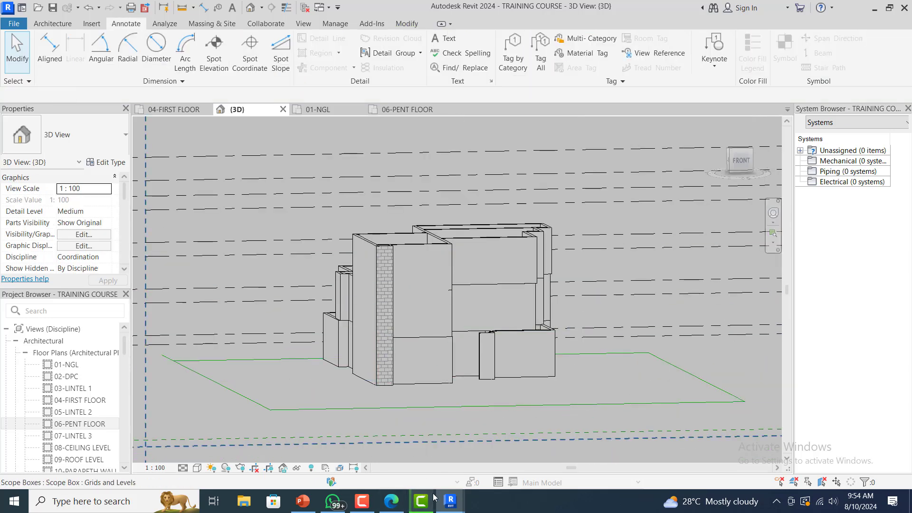
- Examine the finished building in the REVIT FULL COURSE project's 3D view, then return to the TRAINING COURSE project
mouse_move(450, 508)
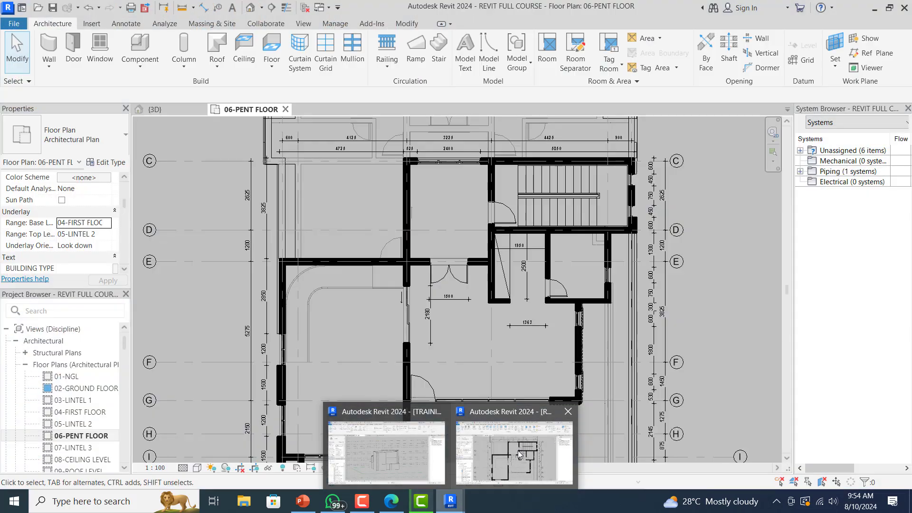
left_click(520, 454)
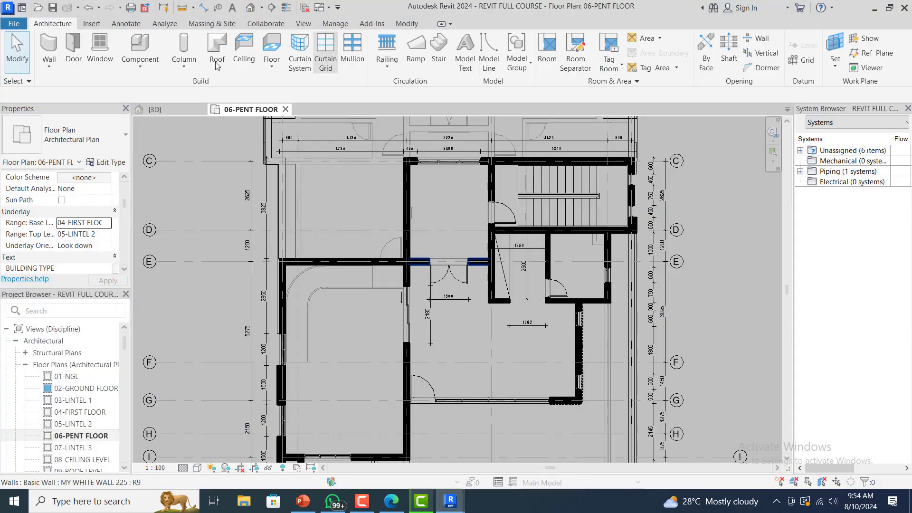
left_click(181, 108)
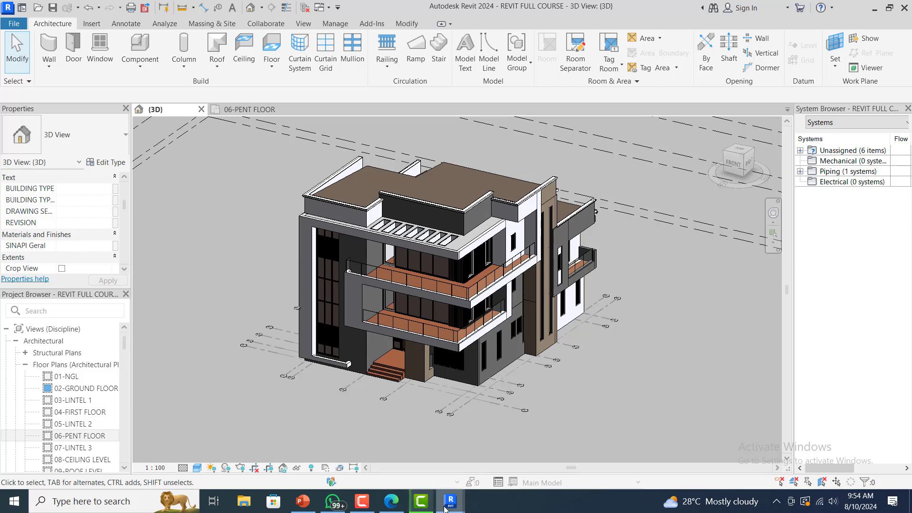
mouse_move(446, 508)
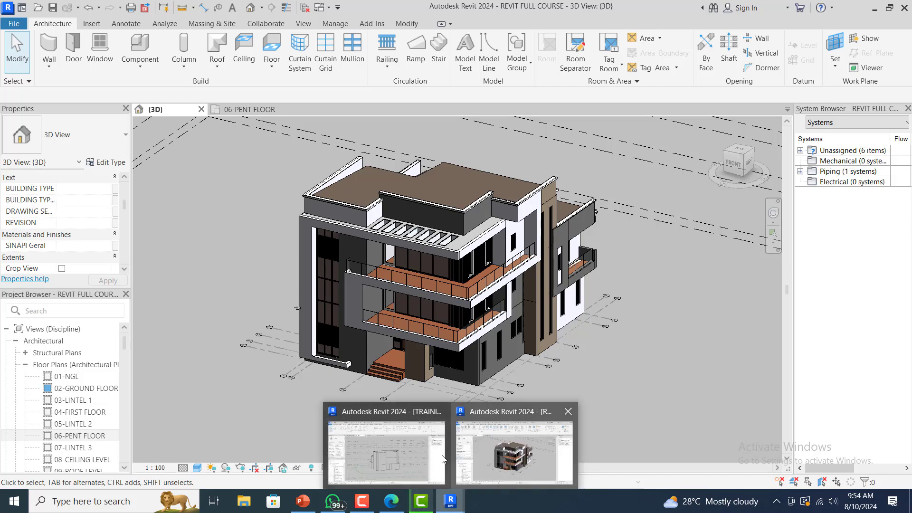
left_click(404, 458)
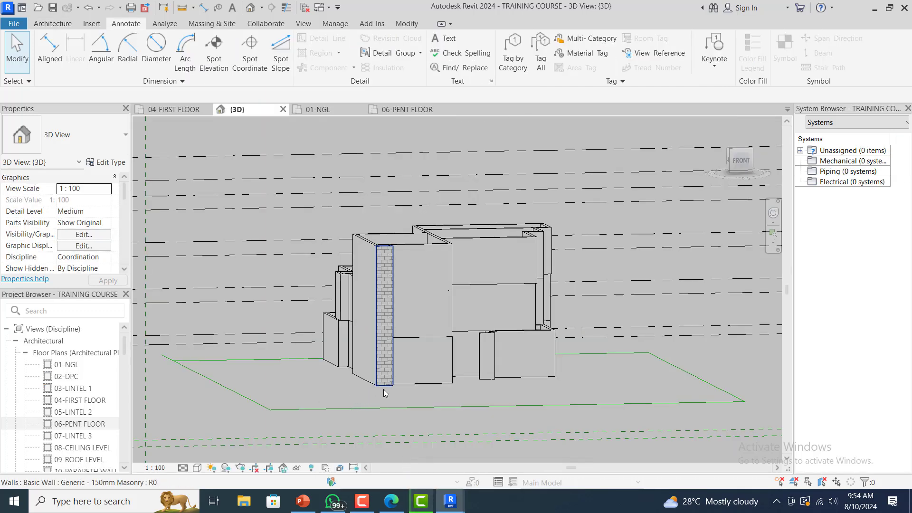
- Examine the pier's base in 3D, the 01-NGL and 02-DPC floor plans, and the level lines in the North elevation
scroll(384, 384, "up", 4)
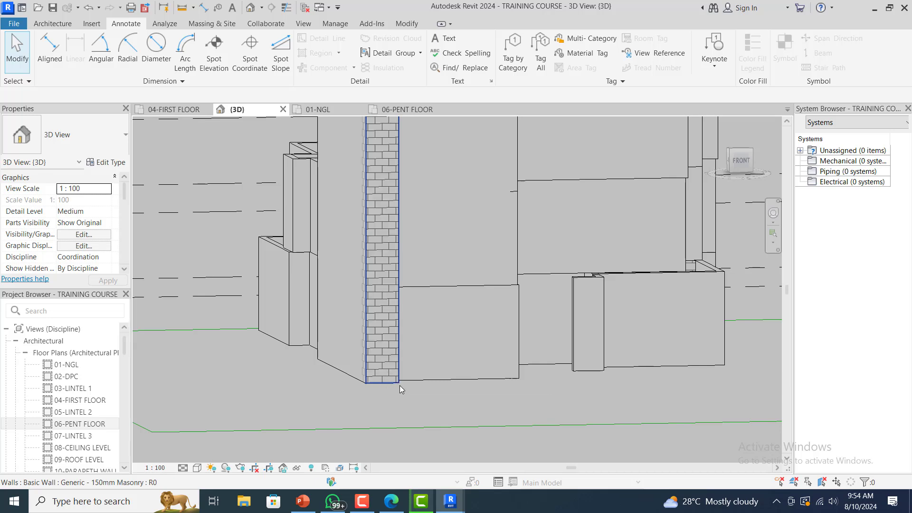
scroll(395, 387, "down", 2)
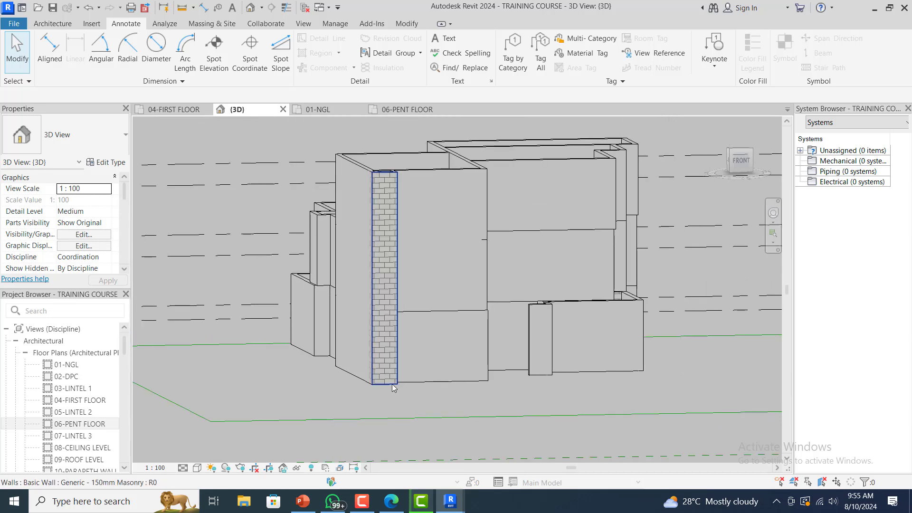
left_click(334, 109)
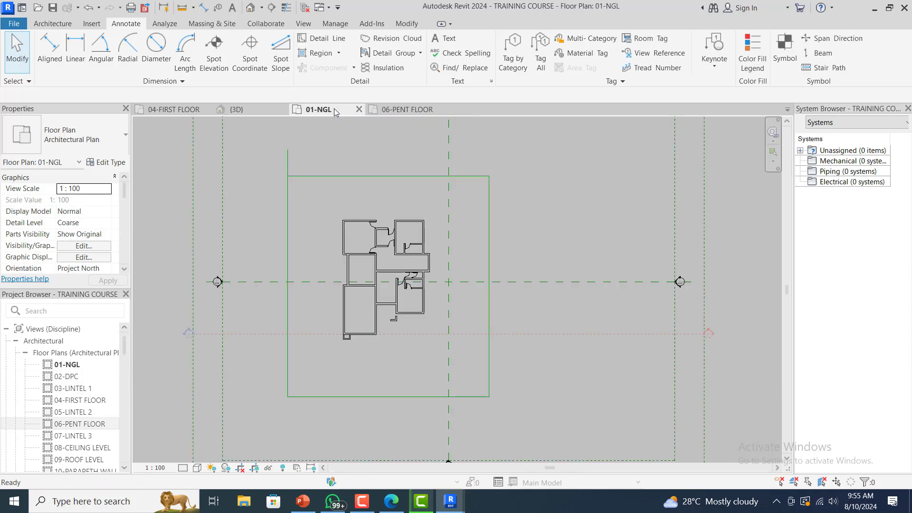
scroll(374, 314, "up", 1)
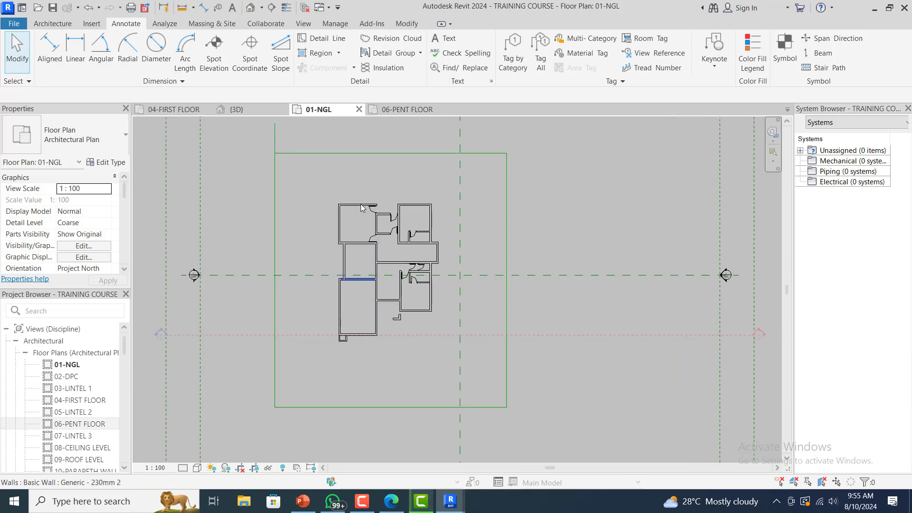
left_click(70, 377)
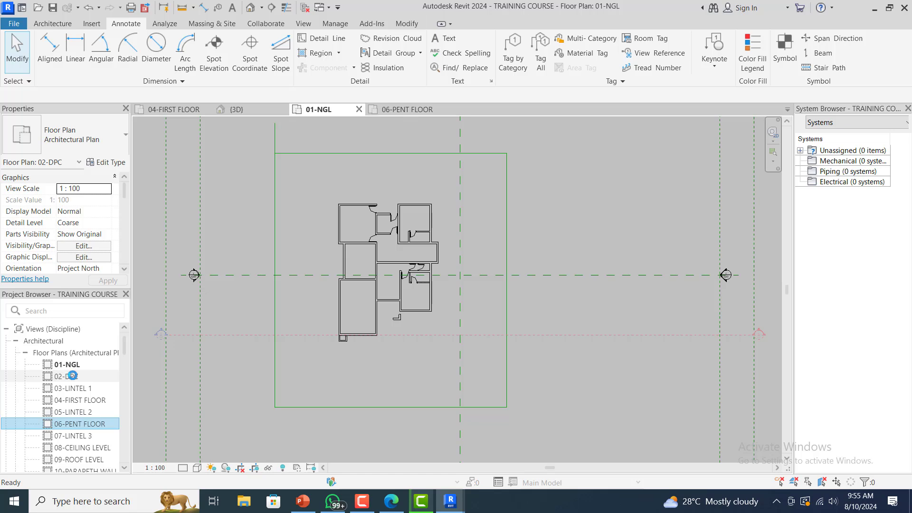
double_click(73, 376)
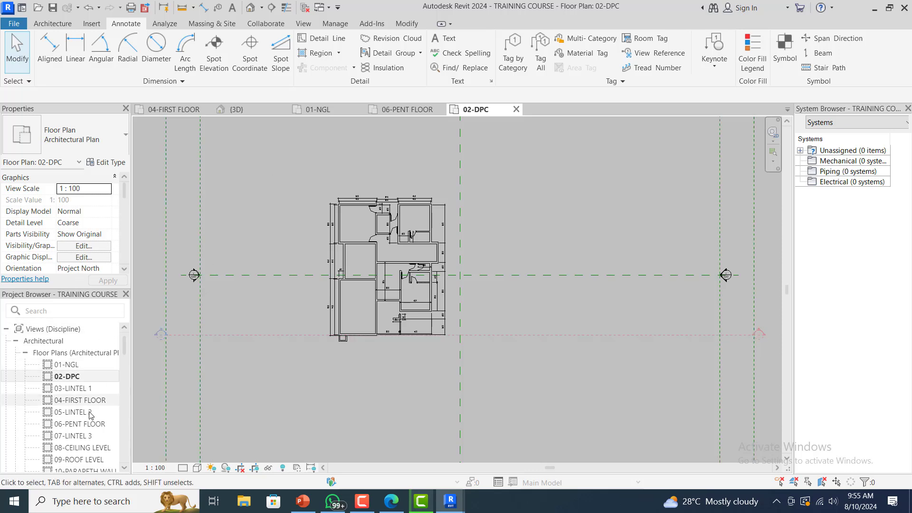
scroll(90, 415, "down", 5)
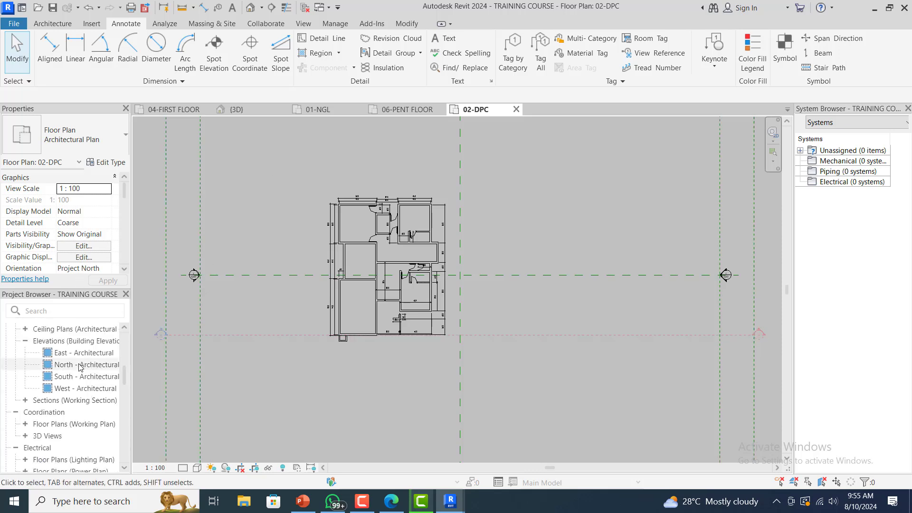
left_click(81, 365)
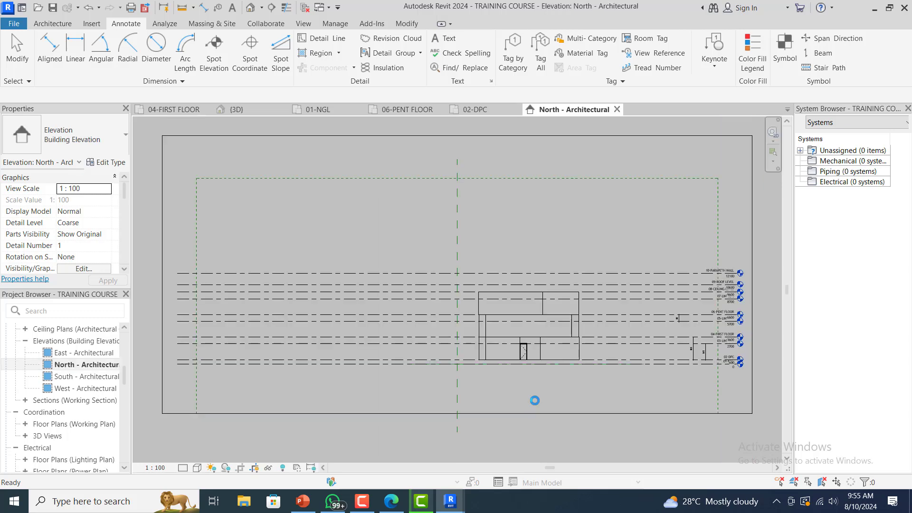
scroll(678, 375, "up", 2)
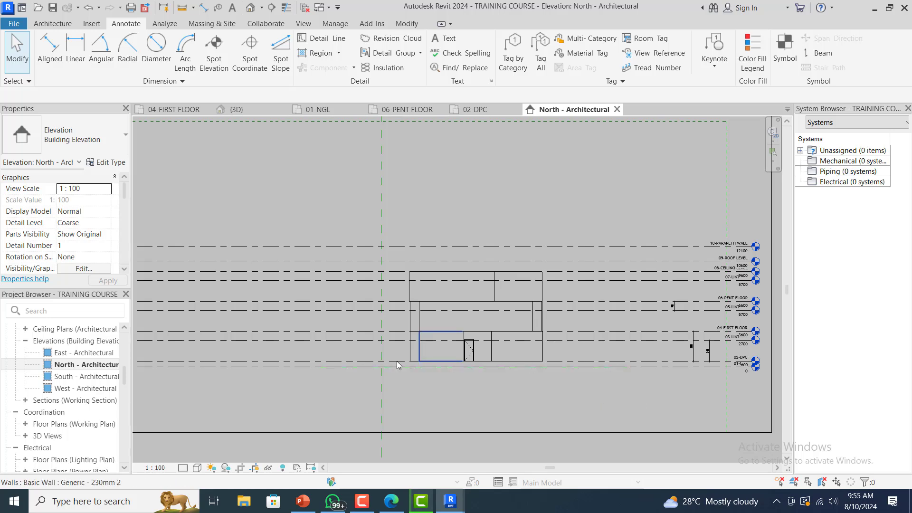
- In the 02-DPC floor plan, select all instances of the Generic - 230mm 2 wall visible in the view
left_click(484, 111)
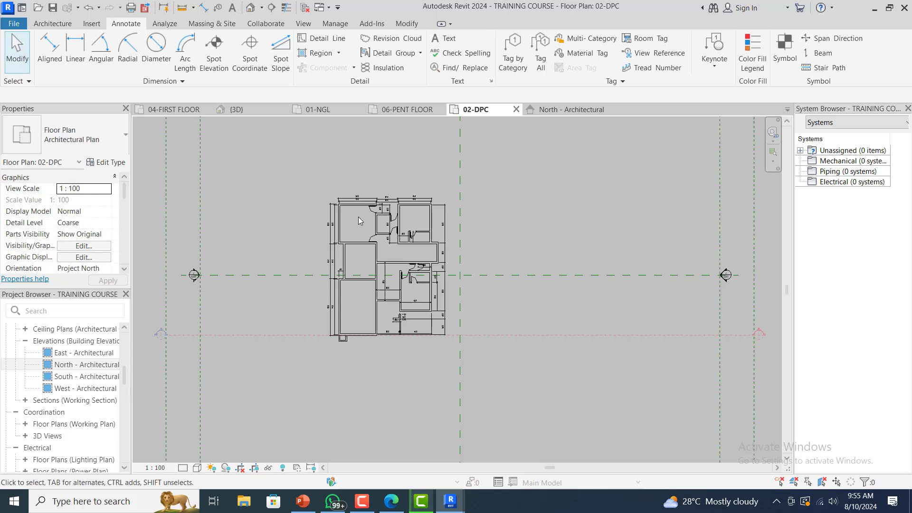
scroll(359, 217, "up", 3)
left_click(348, 202)
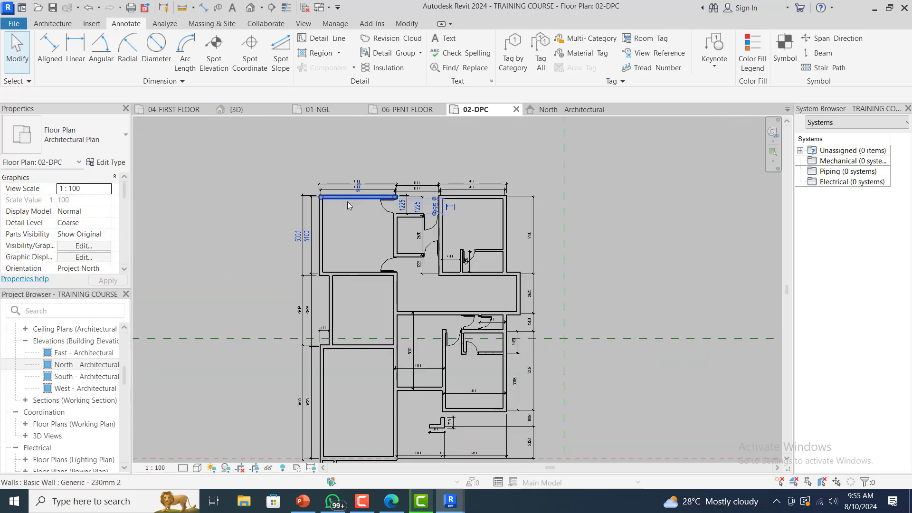
right_click(348, 201)
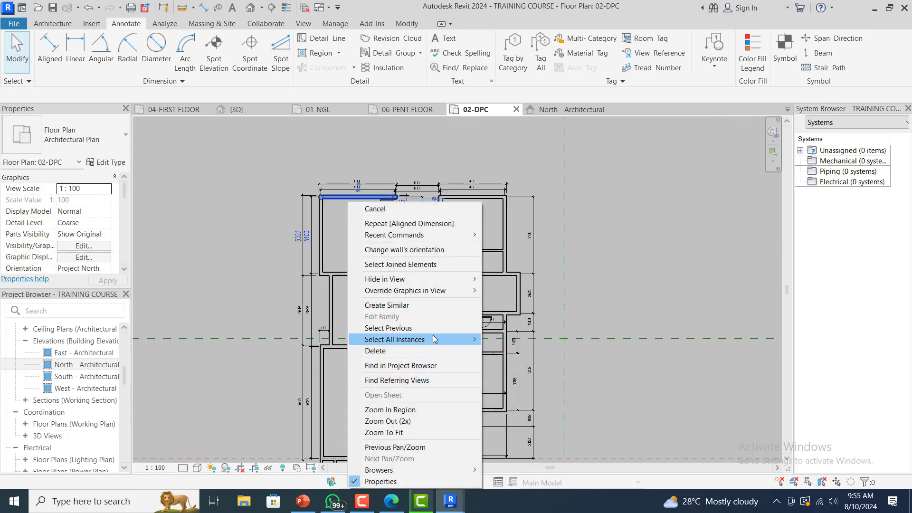
mouse_move(431, 339)
left_click(551, 341)
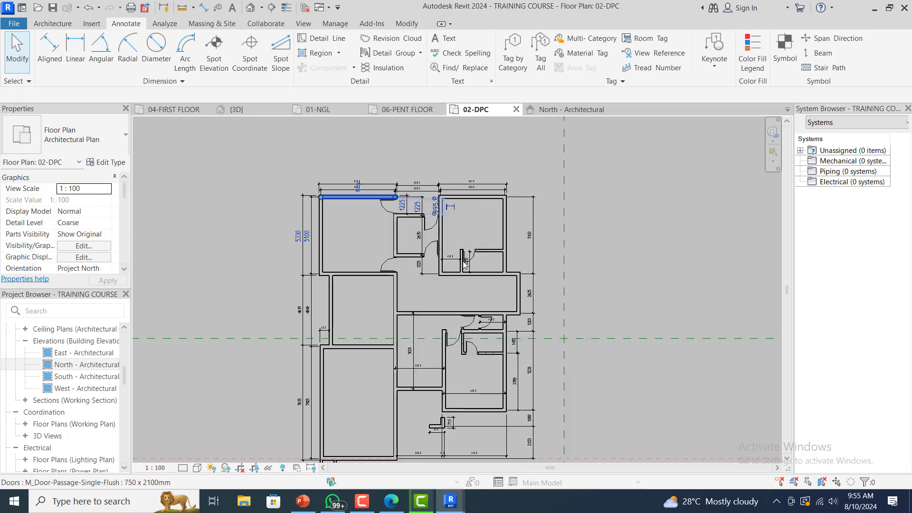
scroll(374, 277, "down", 1)
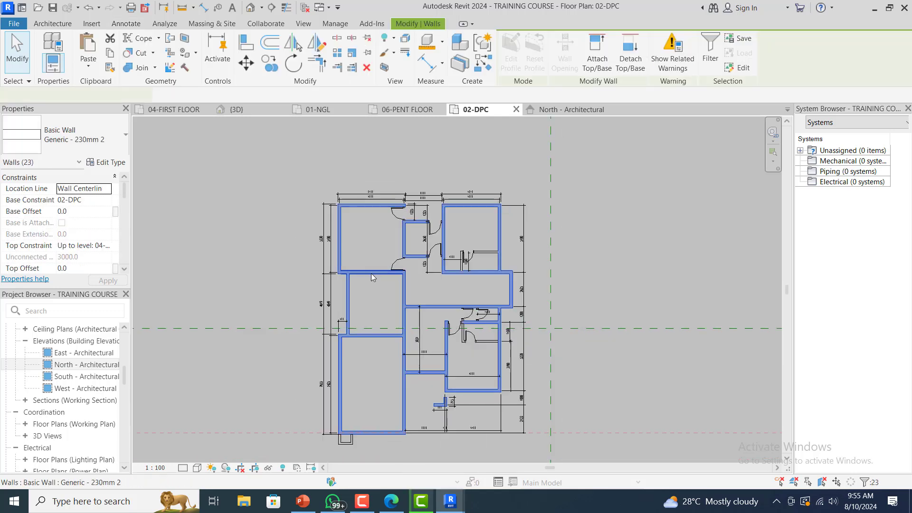
right_click(370, 274)
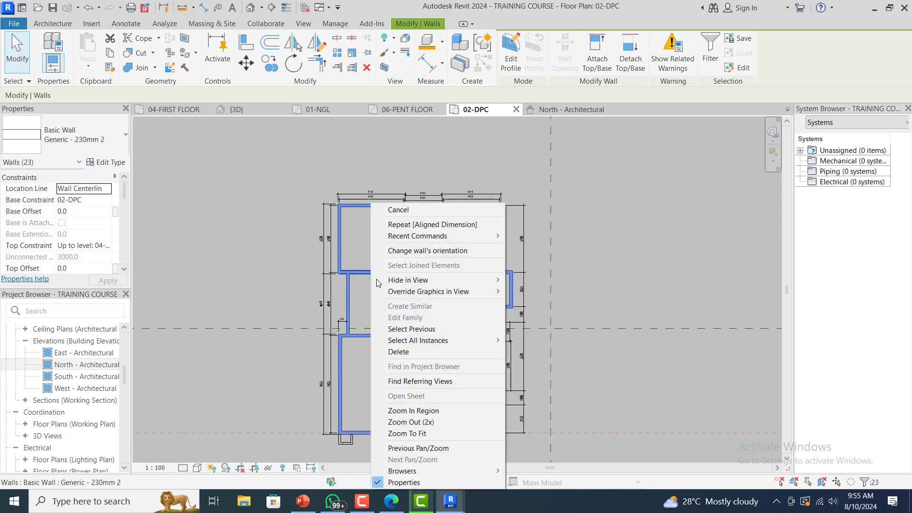
- Copy the selected 230mm walls to the clipboard, paste them aligned to level 01-NGL, and deselect them
left_click(113, 58)
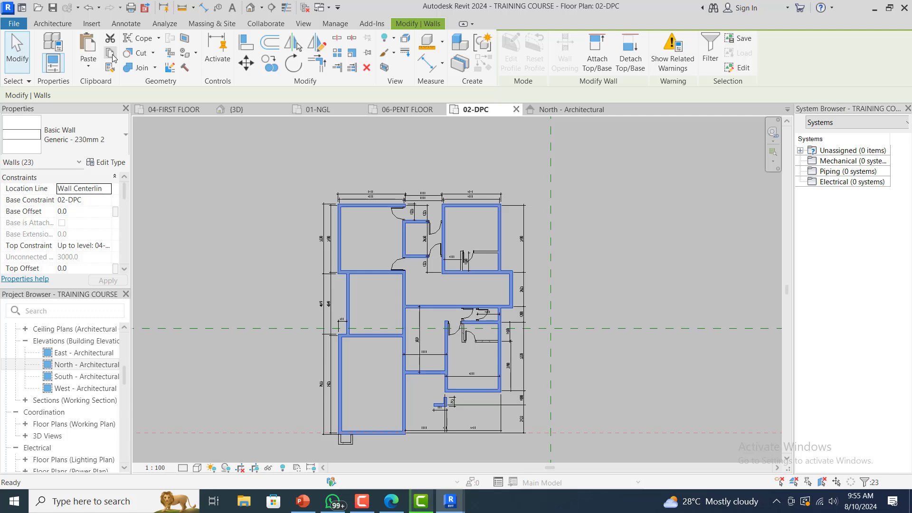
left_click(89, 66)
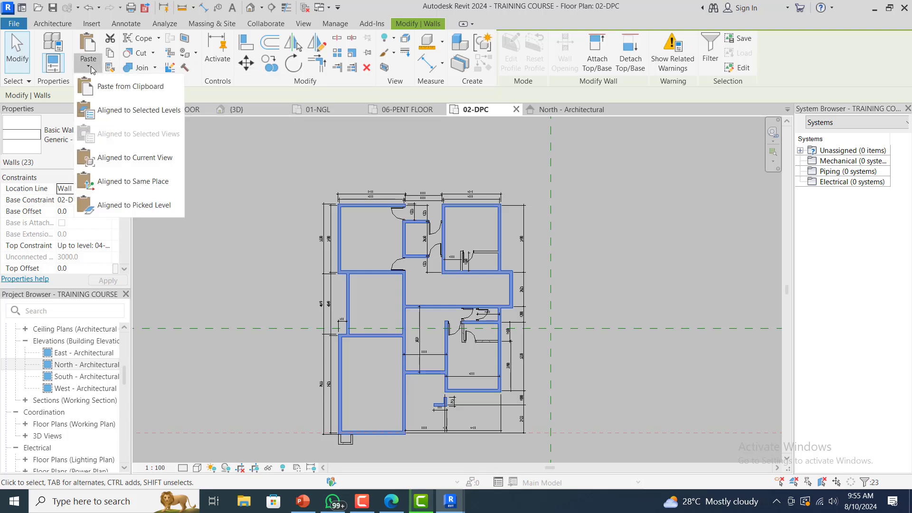
left_click(133, 114)
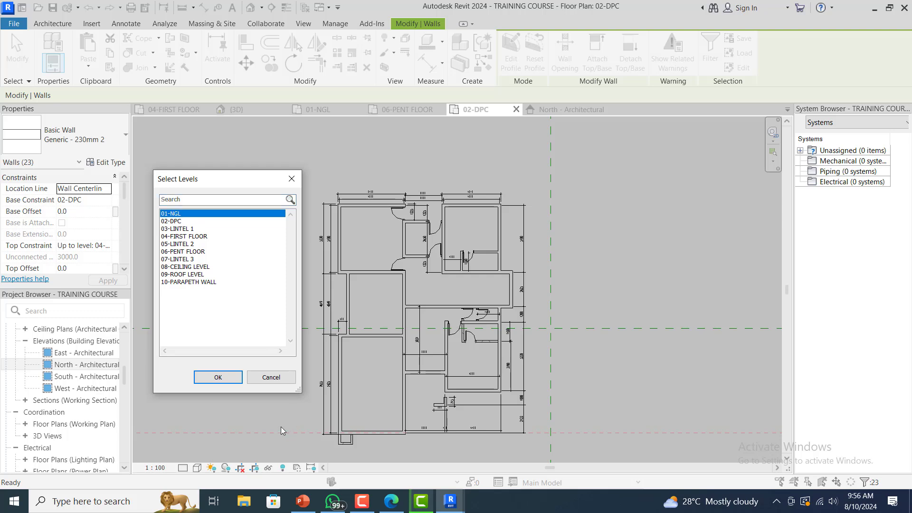
left_click(227, 382)
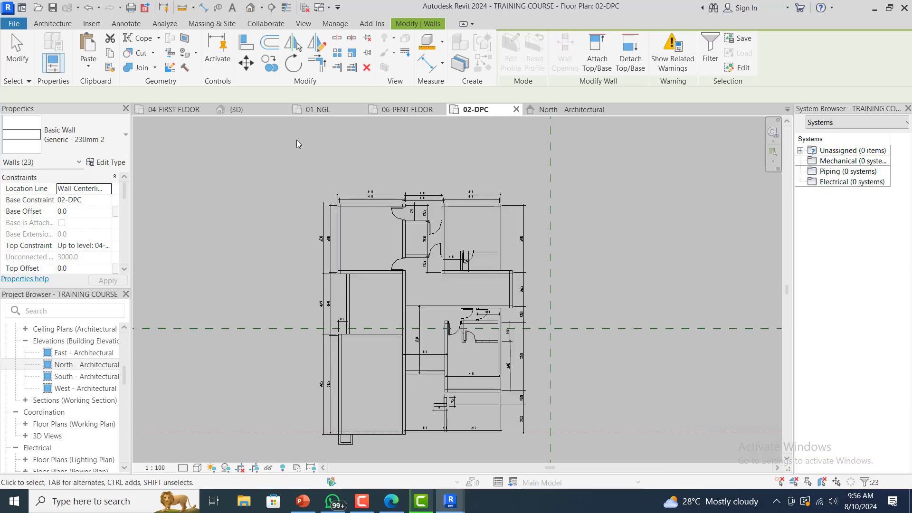
left_click(340, 179)
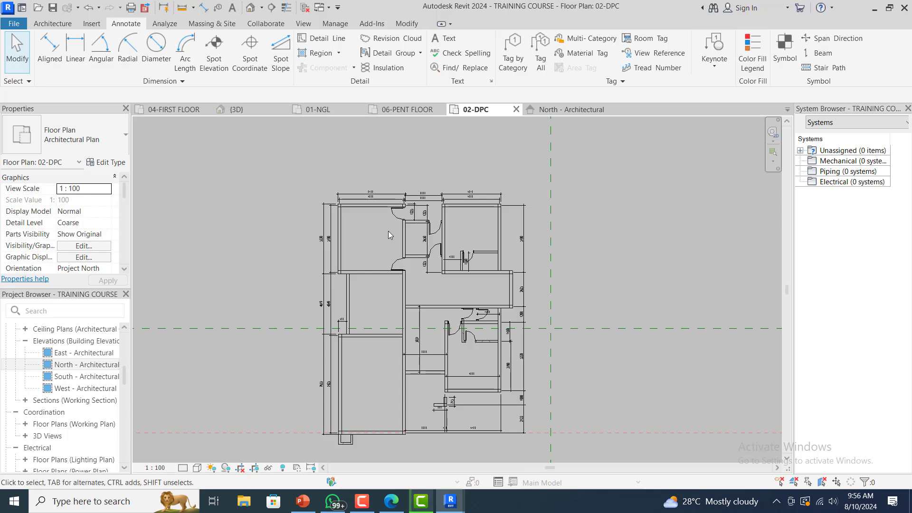
left_click(400, 221)
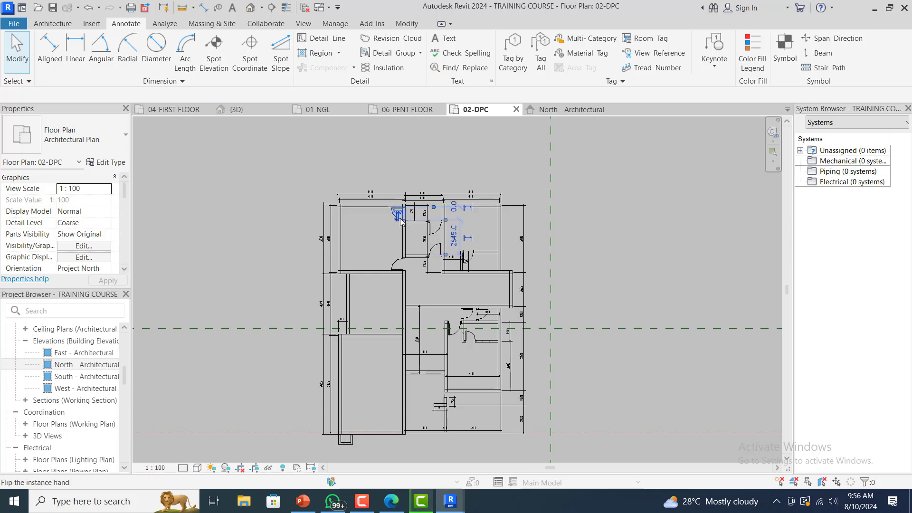
right_click(413, 183)
- In the 01-NGL floor plan, select all instances of the Generic - 230mm 2 wall visible in the view
left_click(309, 109)
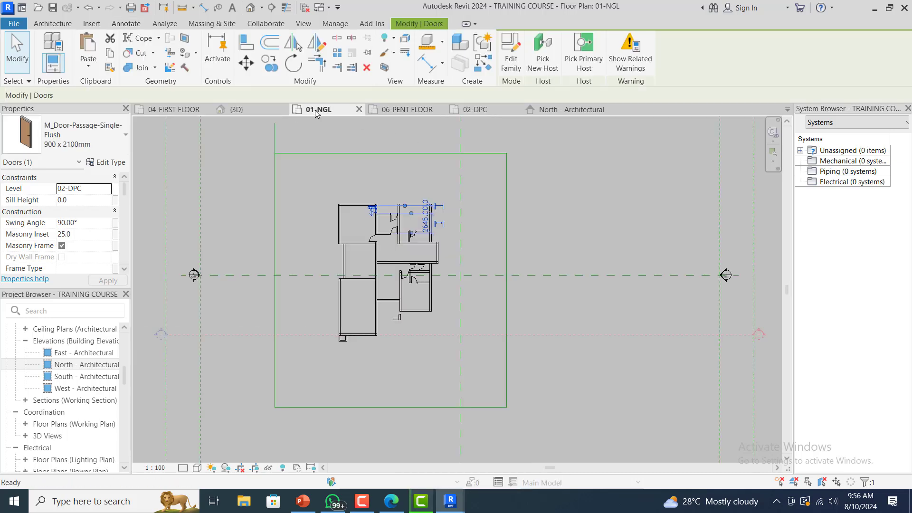
scroll(380, 210, "up", 5)
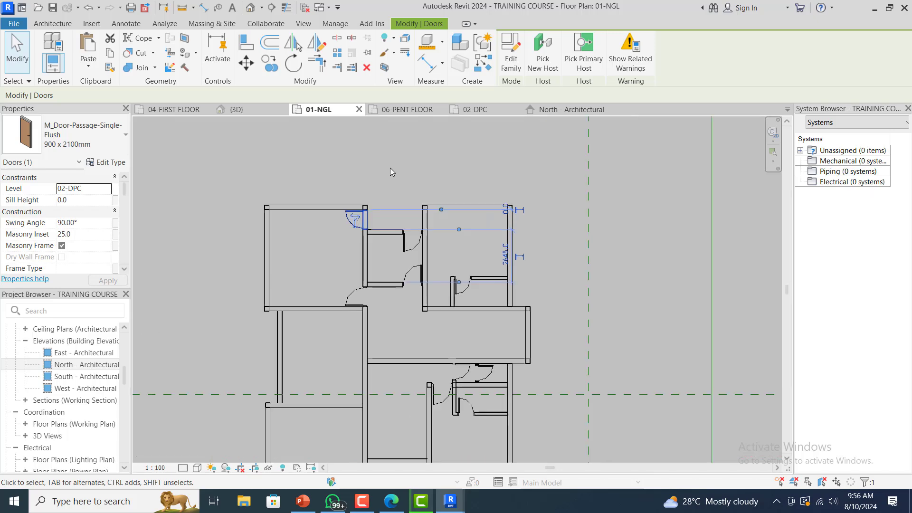
key("Escape")
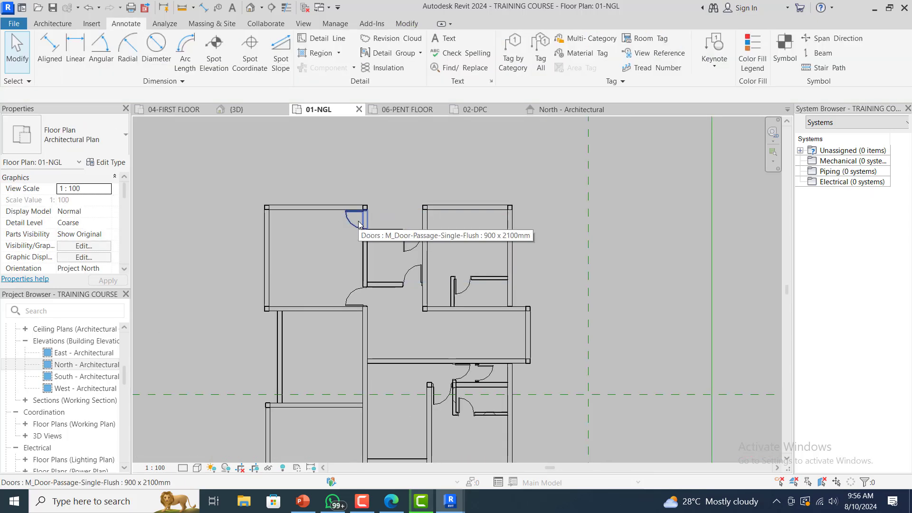
left_click(360, 222)
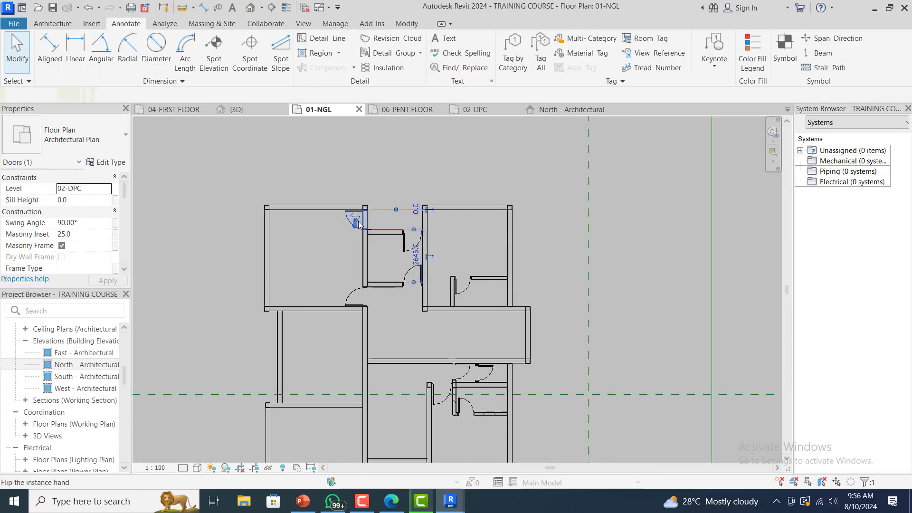
right_click(360, 223)
left_click(306, 180)
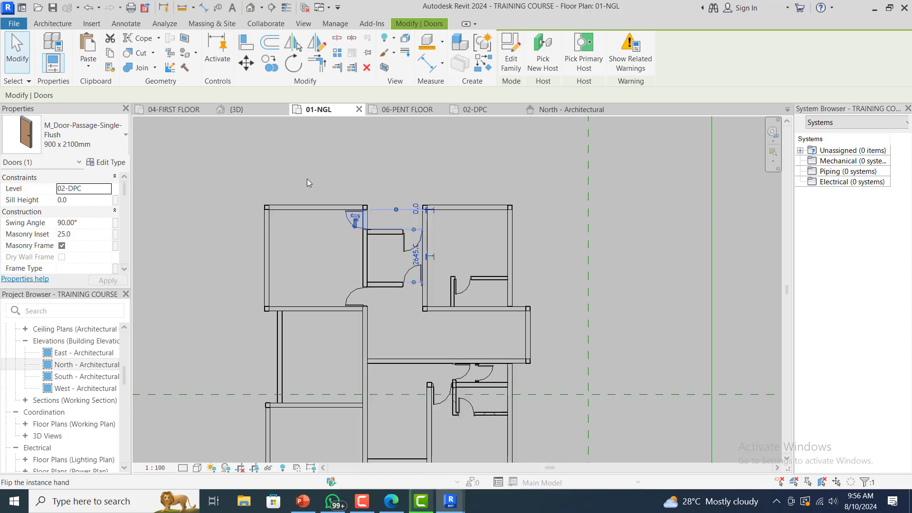
left_click(310, 209)
right_click(310, 207)
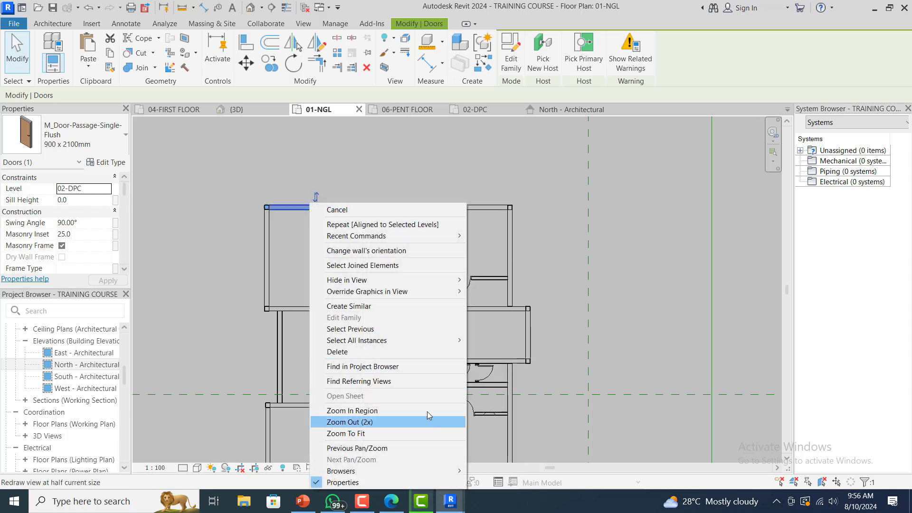
mouse_move(439, 340)
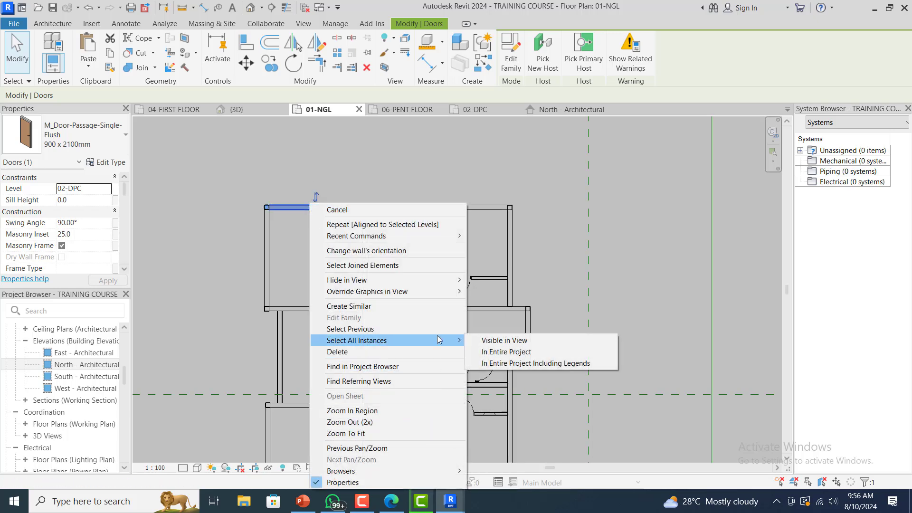
left_click(485, 342)
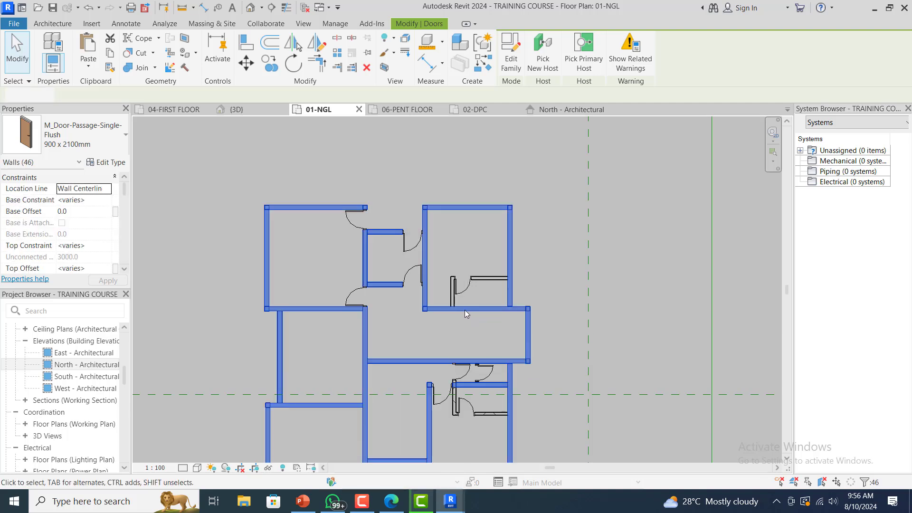
- Try to set the top constraint of the selected 230mm walls to level 02-DPC, and cancel the change
left_click(92, 250)
left_click(106, 246)
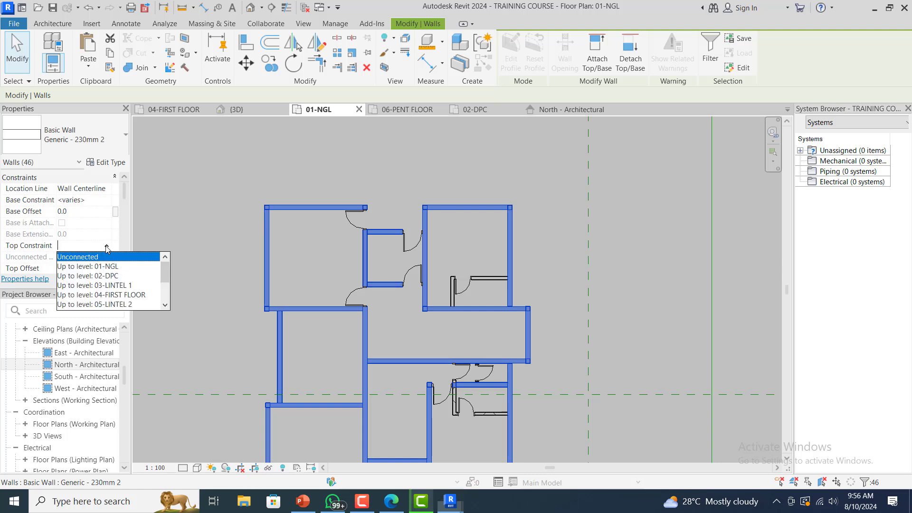
left_click(114, 276)
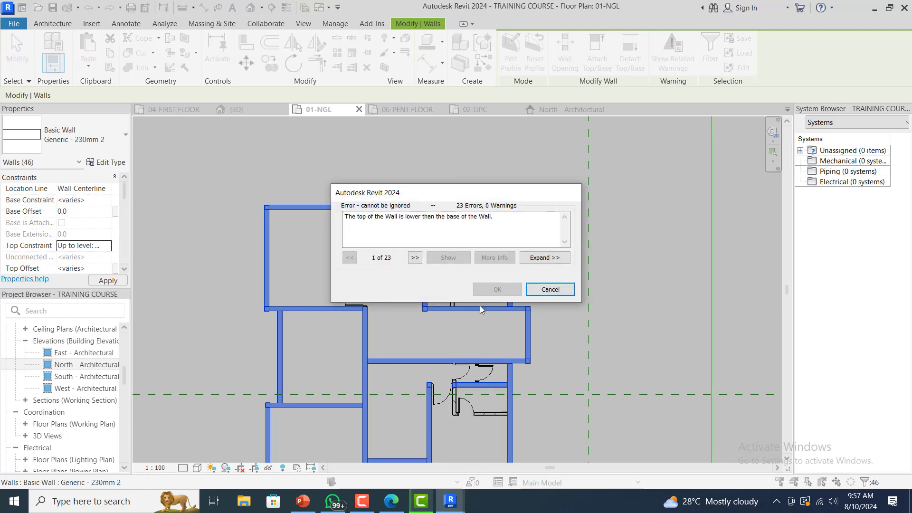
left_click(550, 289)
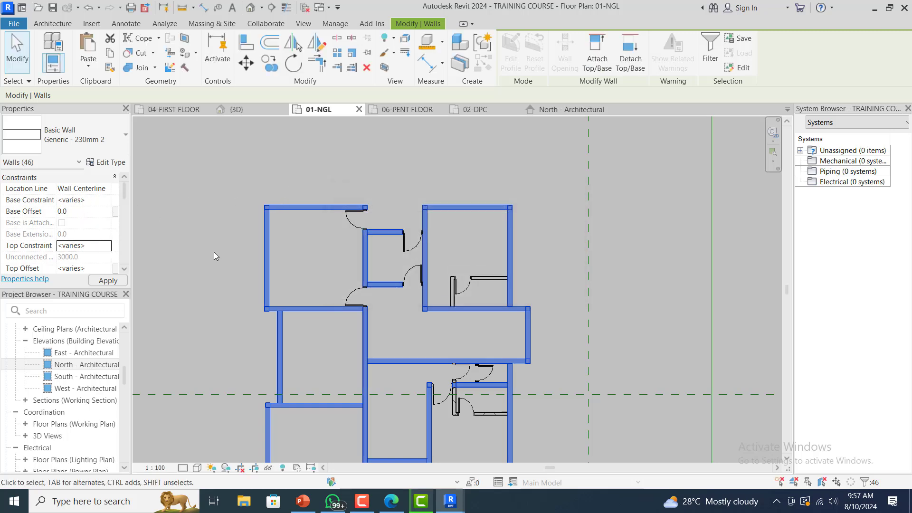
- Try to set the selected 230mm walls' base constraint to 01-NGL together with a level-based top constraint, and cancel the change
left_click(107, 200)
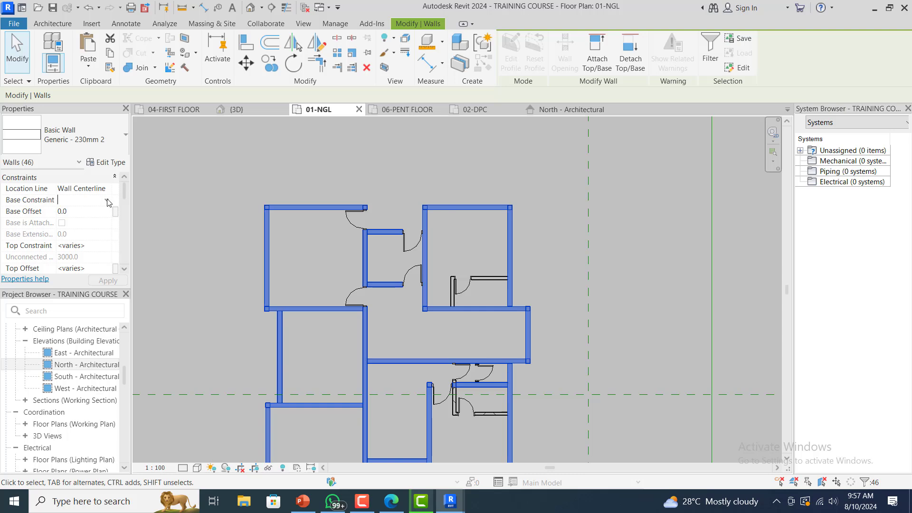
left_click(107, 201)
left_click(99, 215)
left_click(98, 246)
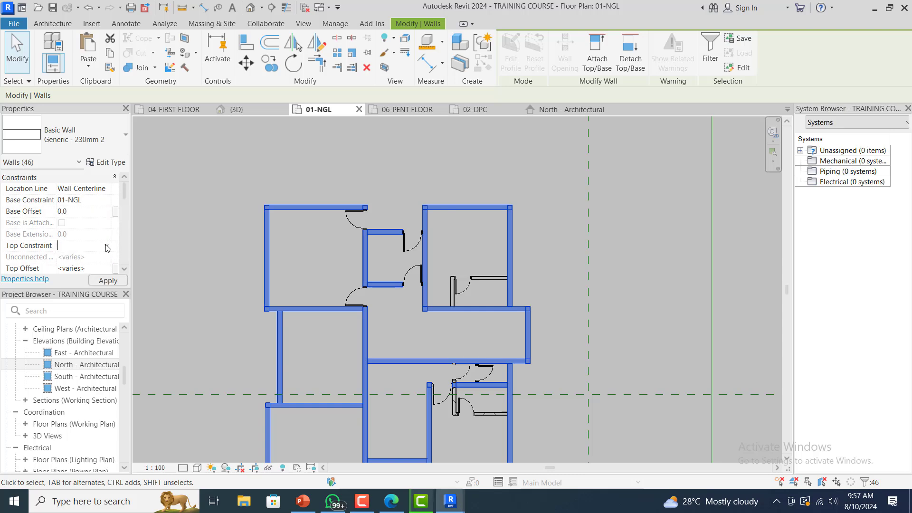
left_click(107, 248)
left_click(116, 267)
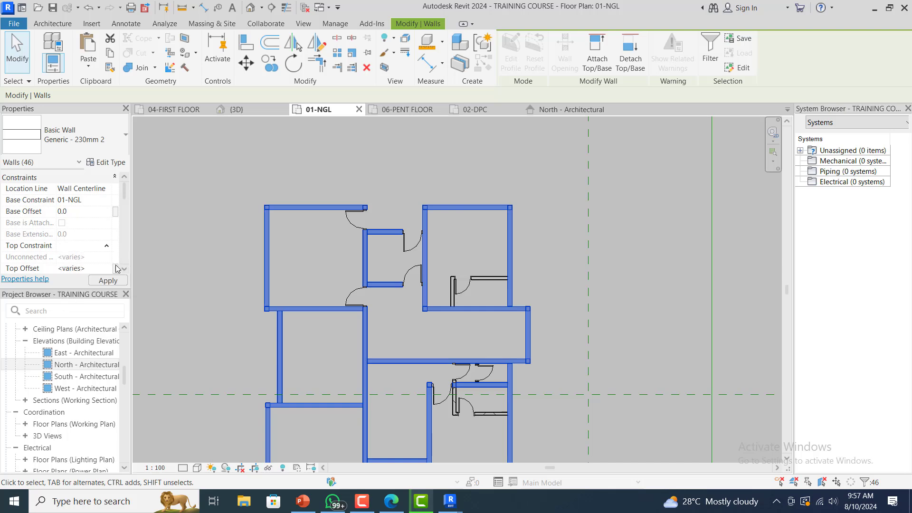
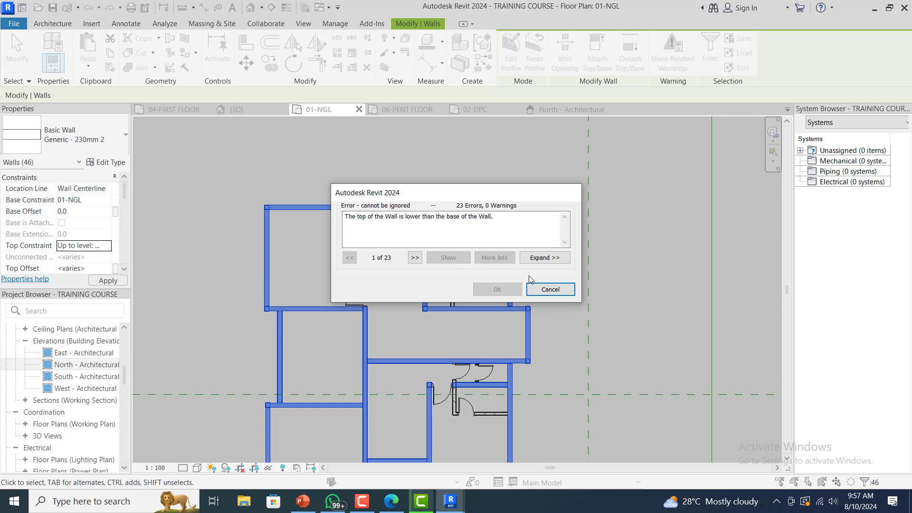
left_click(550, 289)
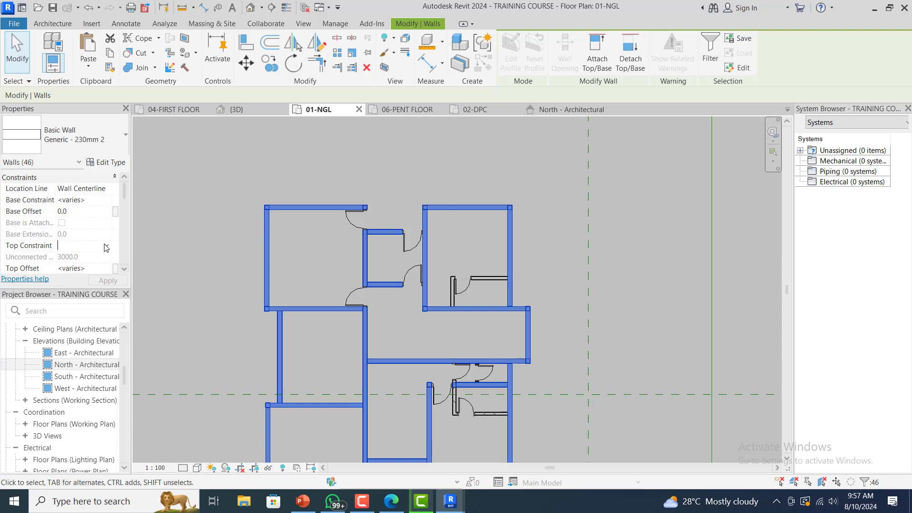
- Set the top offset of the selected 230mm walls to 0 and open their top constraint for editing
left_click(108, 248)
left_click(109, 249)
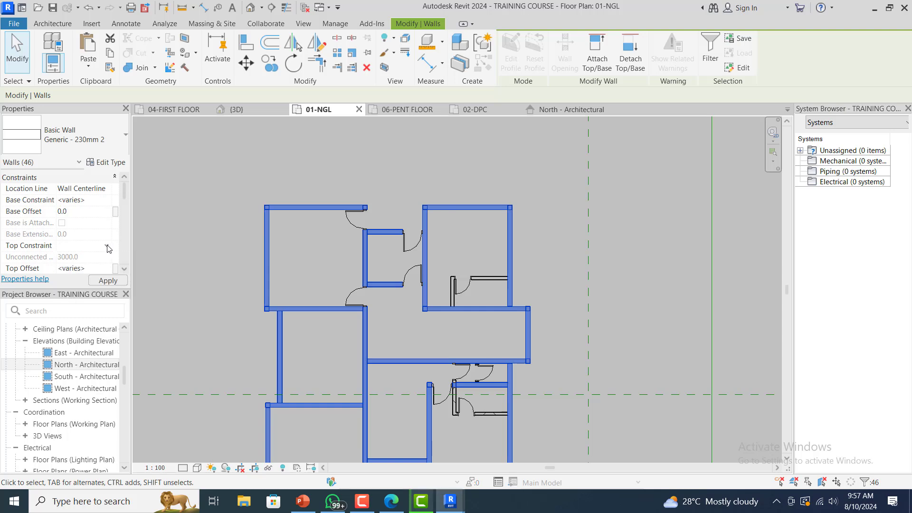
left_click(108, 248)
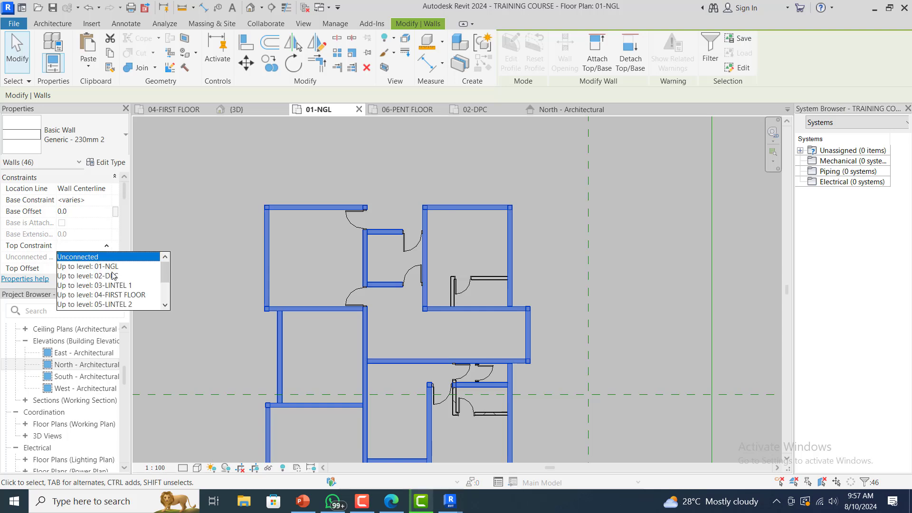
left_click(110, 232)
left_click(77, 269)
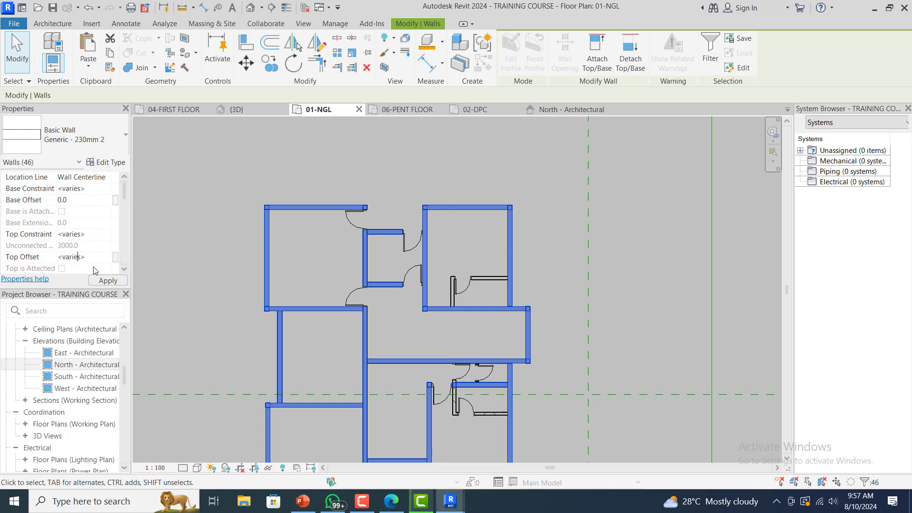
left_click_drag(96, 257, 64, 257)
type("0")
left_click(99, 235)
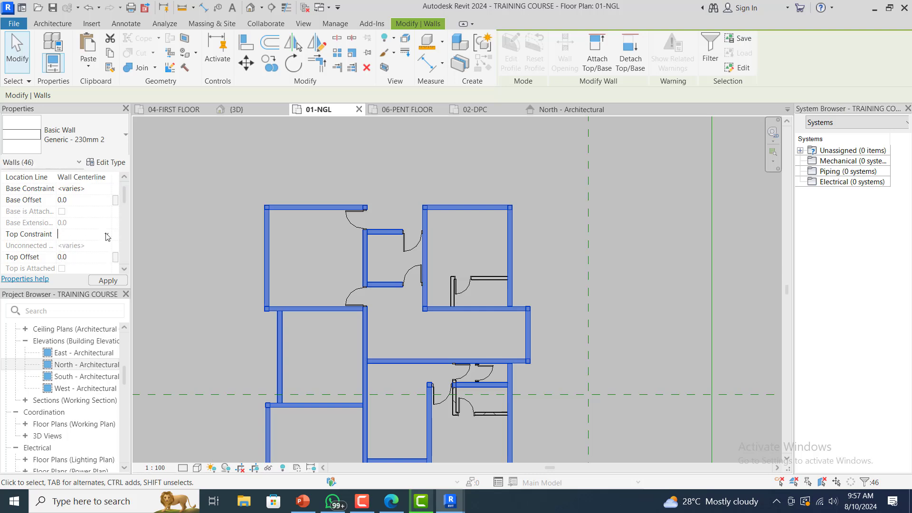
- Set the selected walls' base constraint to 01-NGL and top constraint to Up to level: 02-DPC, resolving the door errors
left_click(106, 236)
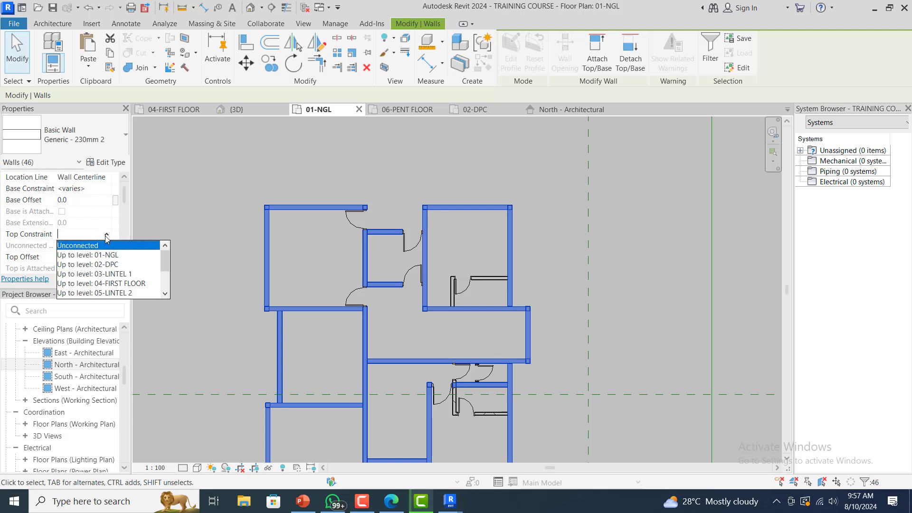
left_click(99, 198)
left_click(103, 189)
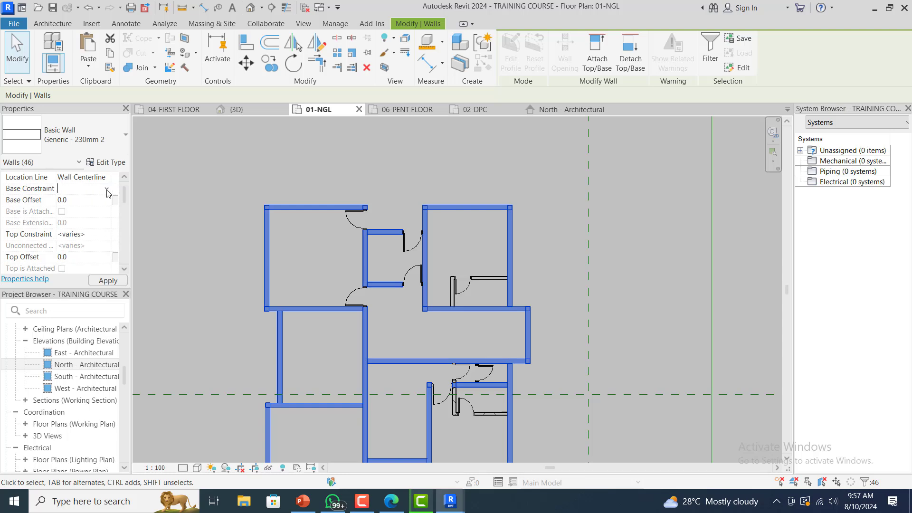
left_click(107, 190)
left_click(98, 200)
left_click(85, 235)
left_click(106, 235)
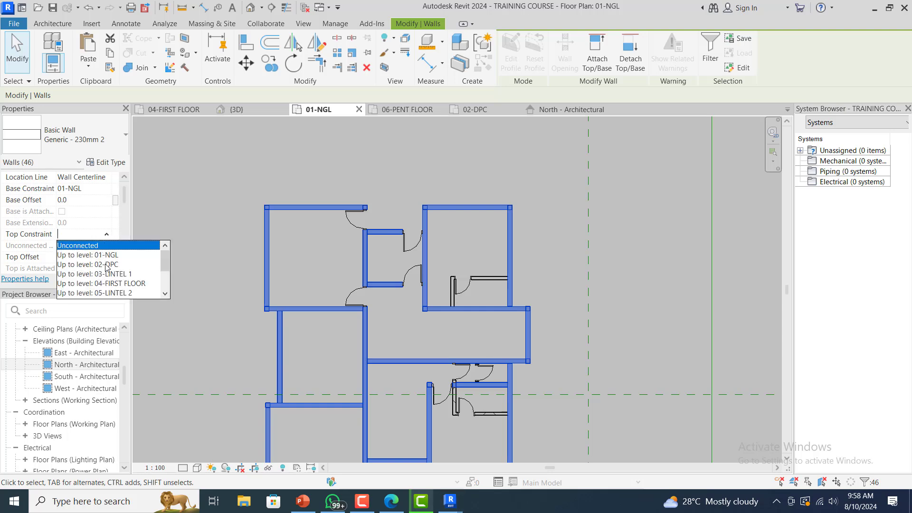
left_click(105, 264)
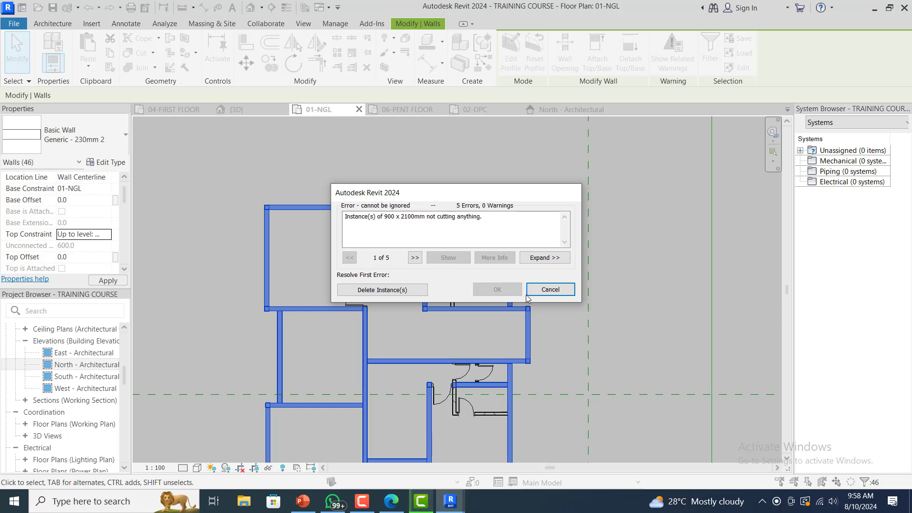
left_click(399, 292)
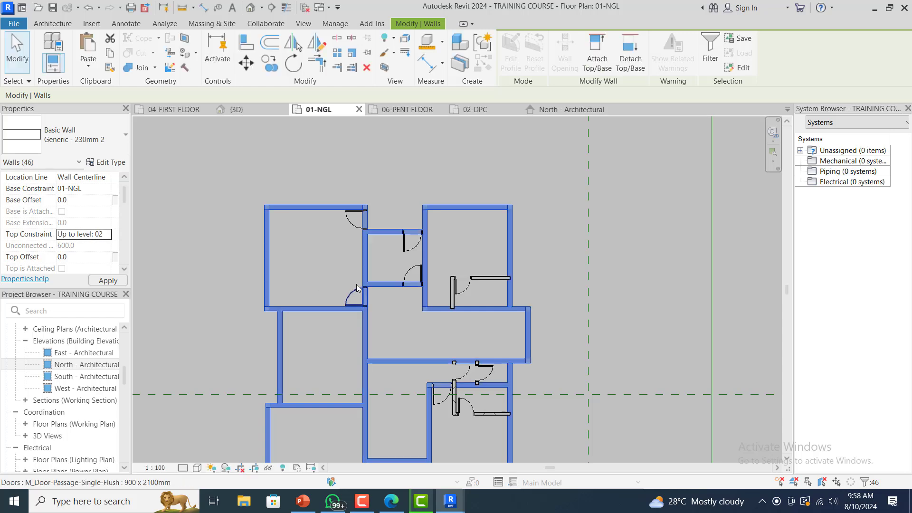
- Examine the lowered 01-NGL walls in the 3D view, orbiting the model to see them from above
scroll(444, 185, "down", 2)
scroll(439, 207, "down", 1)
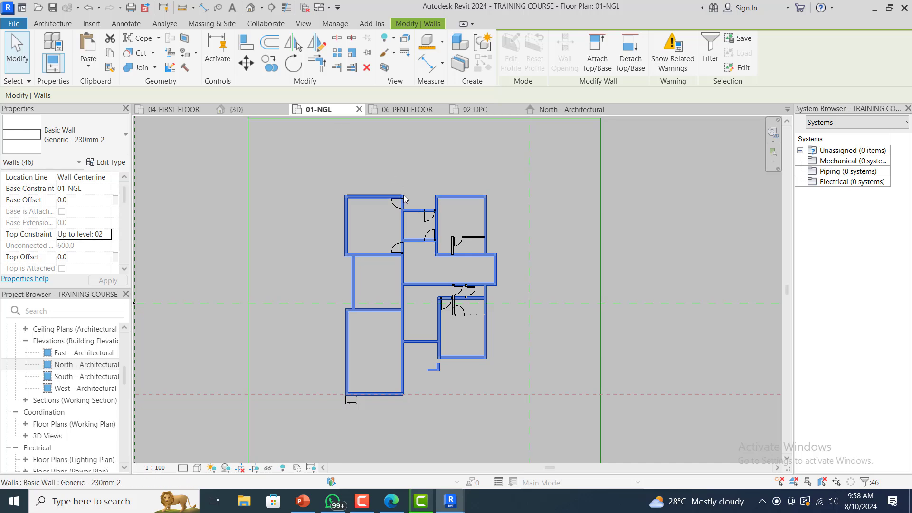
scroll(401, 202, "up", 1)
left_click(261, 115)
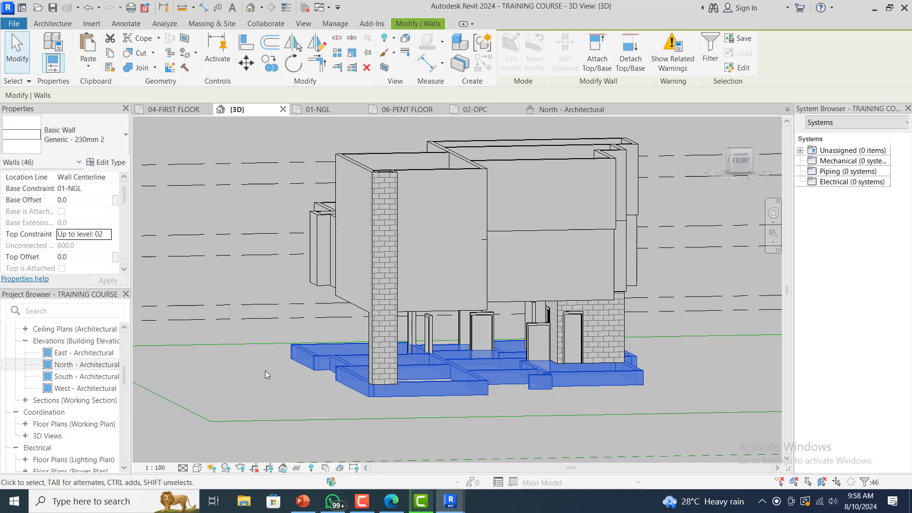
left_click(264, 352)
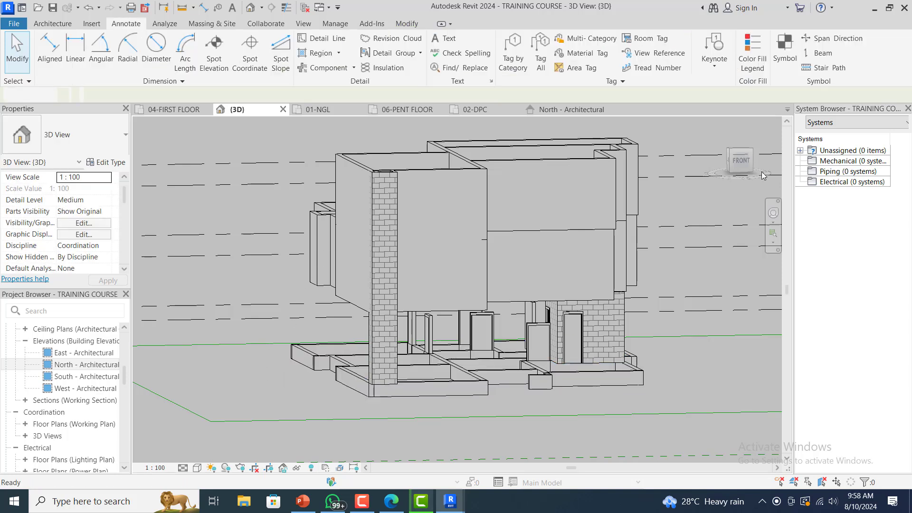
left_click(774, 214)
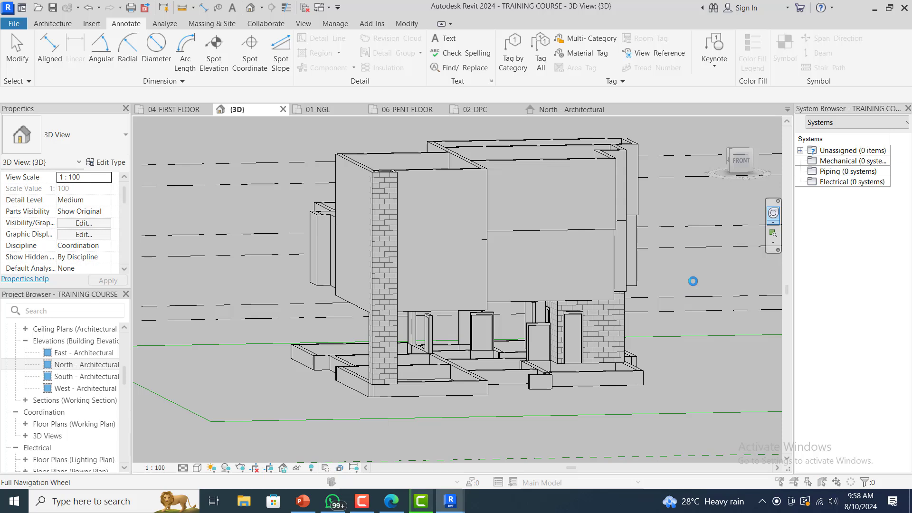
left_click(482, 227)
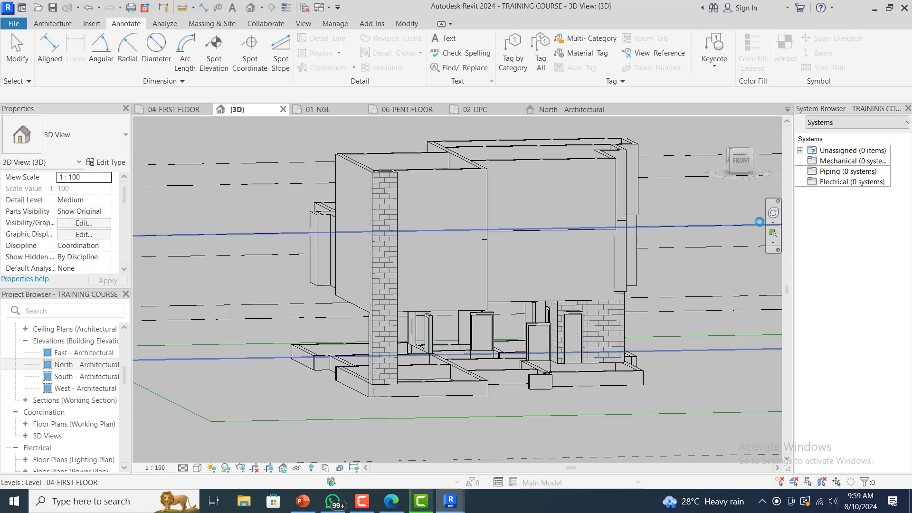
left_click(774, 213)
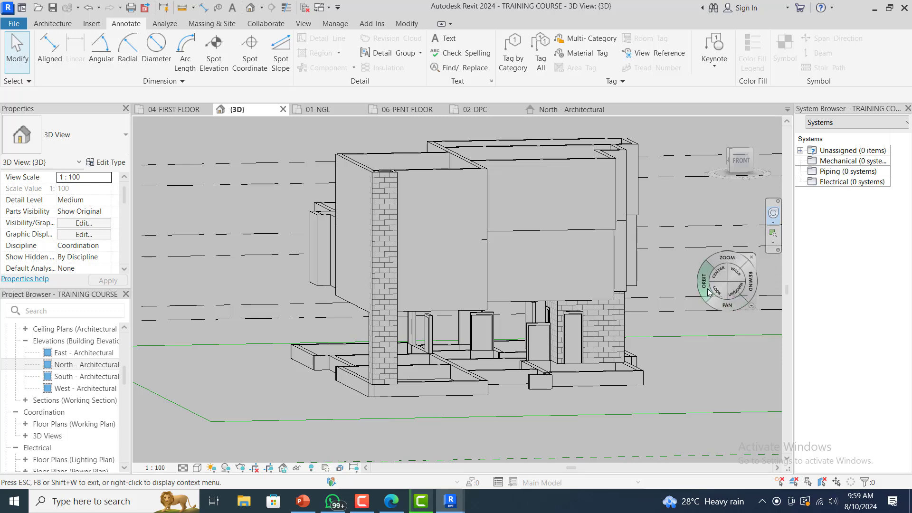
left_click_drag(698, 310, 632, 307)
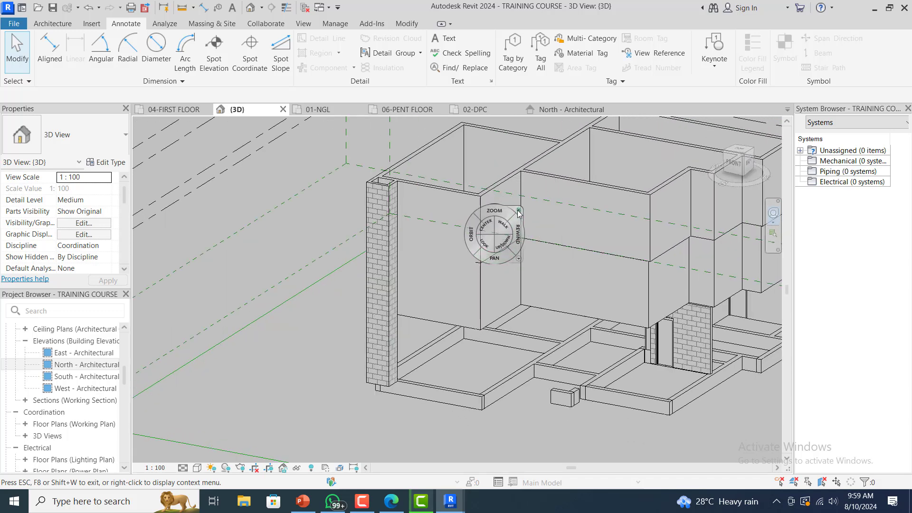
left_click(519, 211)
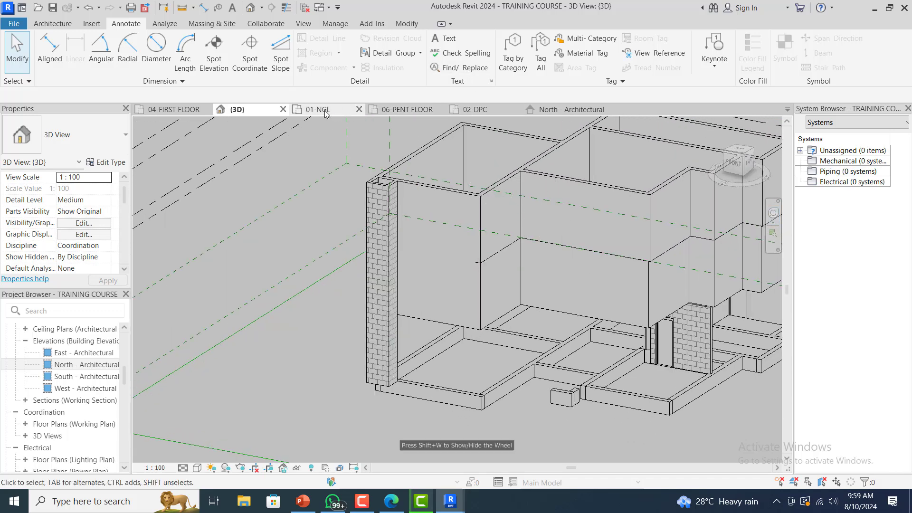
- Copy all visible Generic - 230mm 2 walls in the 01-NGL floor plan and paste them aligned to level 02-DPC
left_click(481, 112)
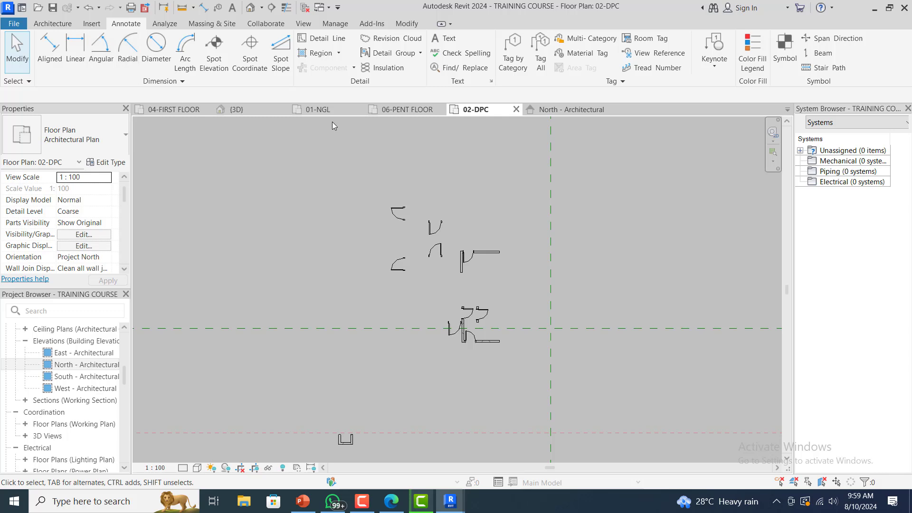
left_click(337, 109)
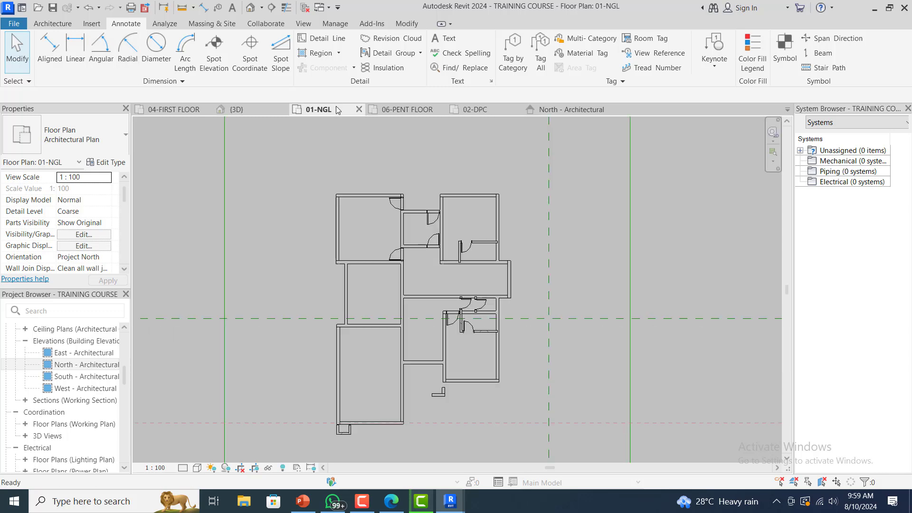
left_click(352, 326)
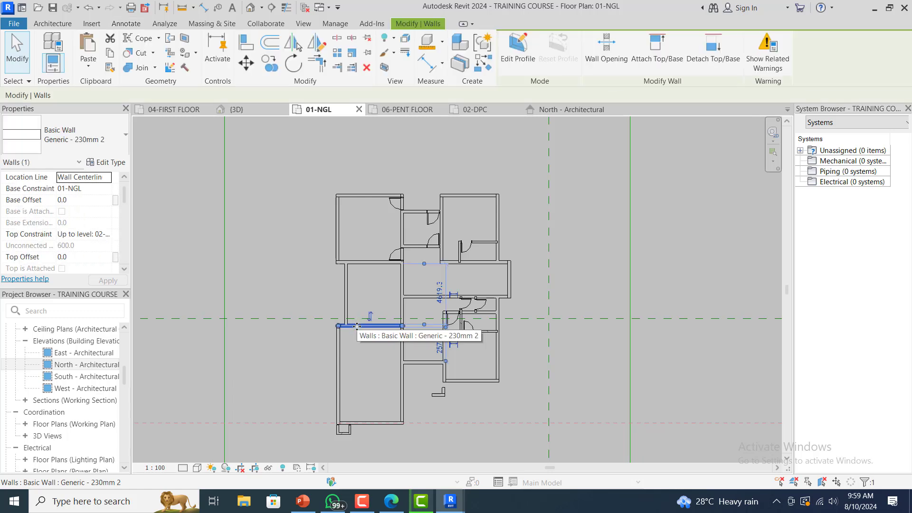
right_click(357, 326)
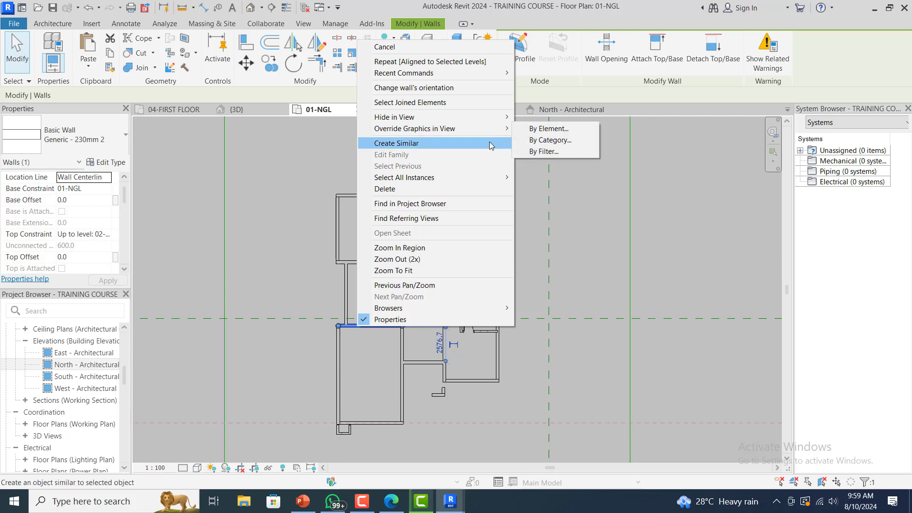
mouse_move(494, 175)
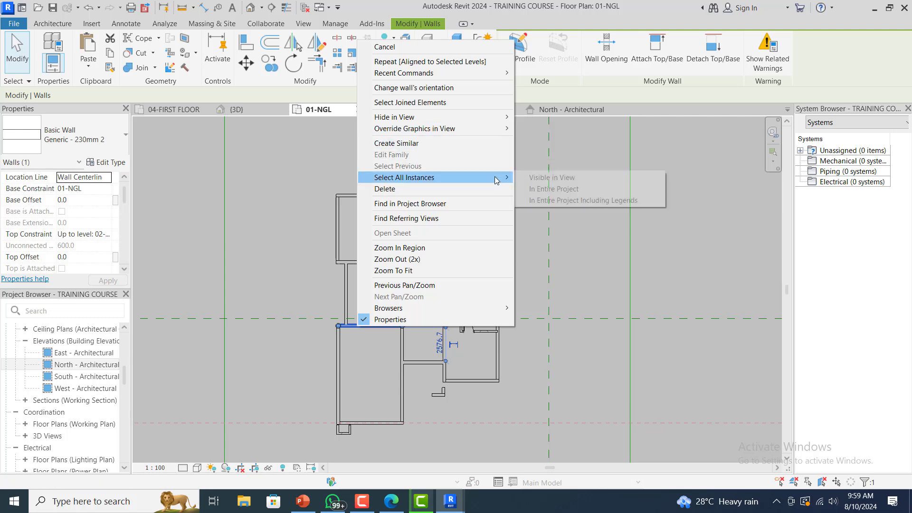
left_click(599, 181)
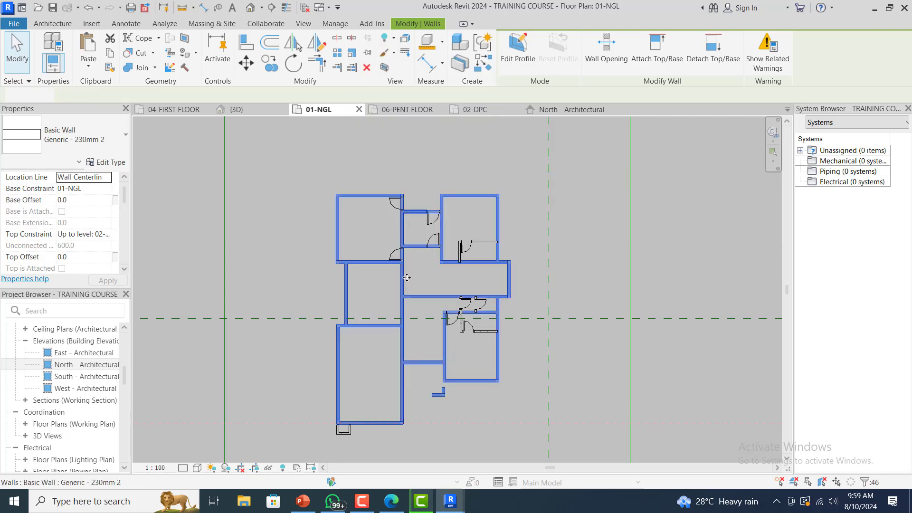
left_click(89, 66)
left_click(152, 111)
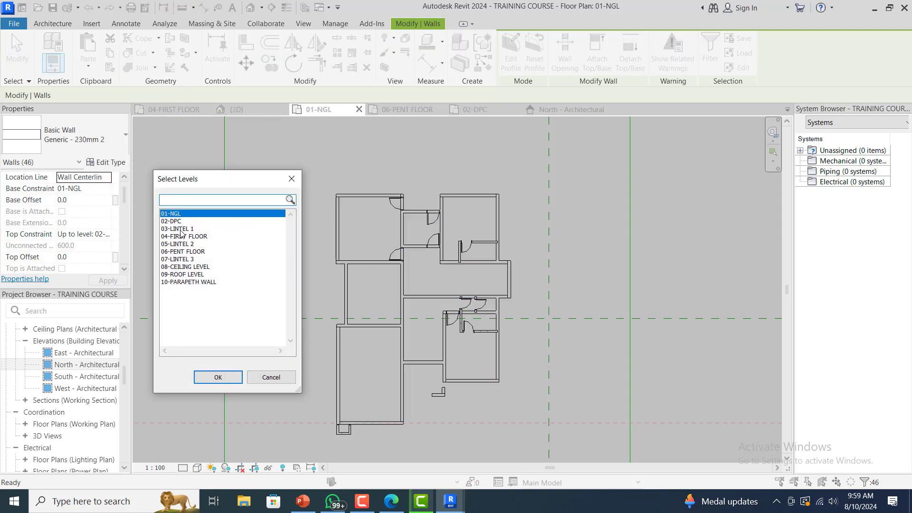
left_click(179, 221)
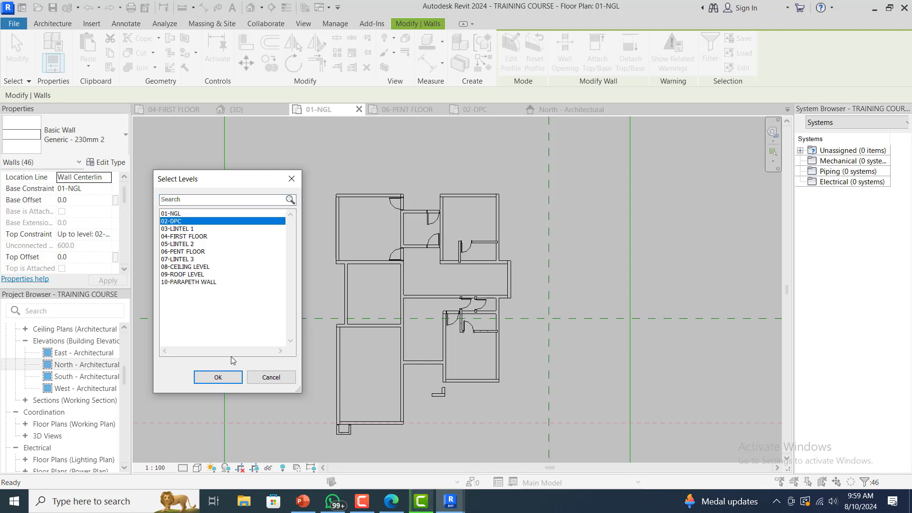
left_click(220, 383)
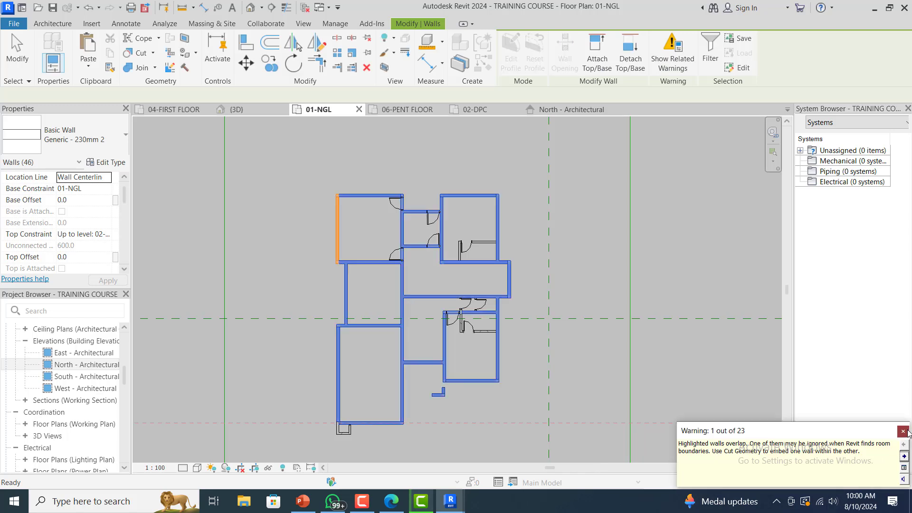
left_click(908, 433)
left_click(526, 238)
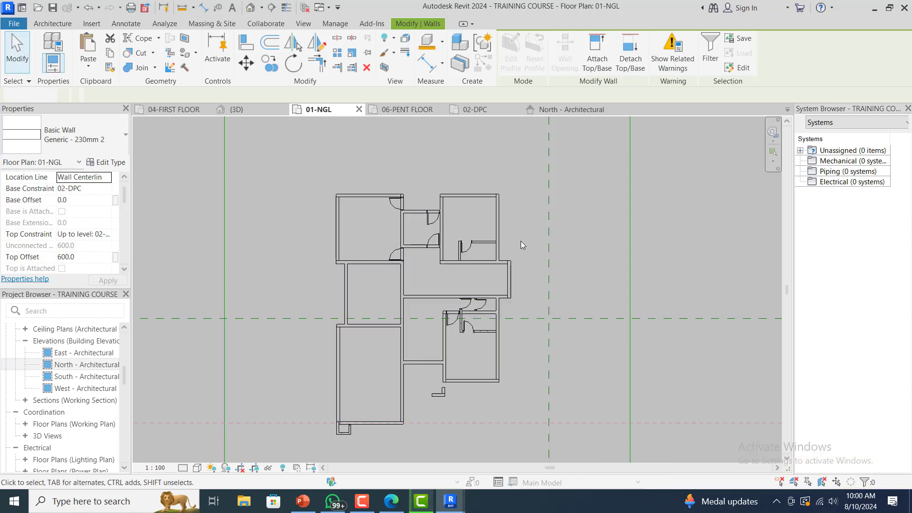
- Examine the walls pasted at the 02-DPC level in the 3D view from the front and the back
left_click(238, 109)
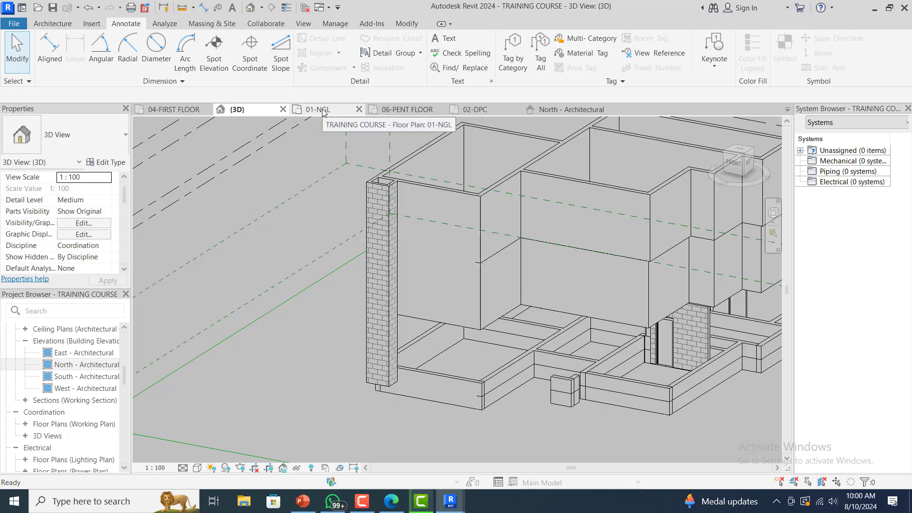
scroll(270, 280, "down", 3)
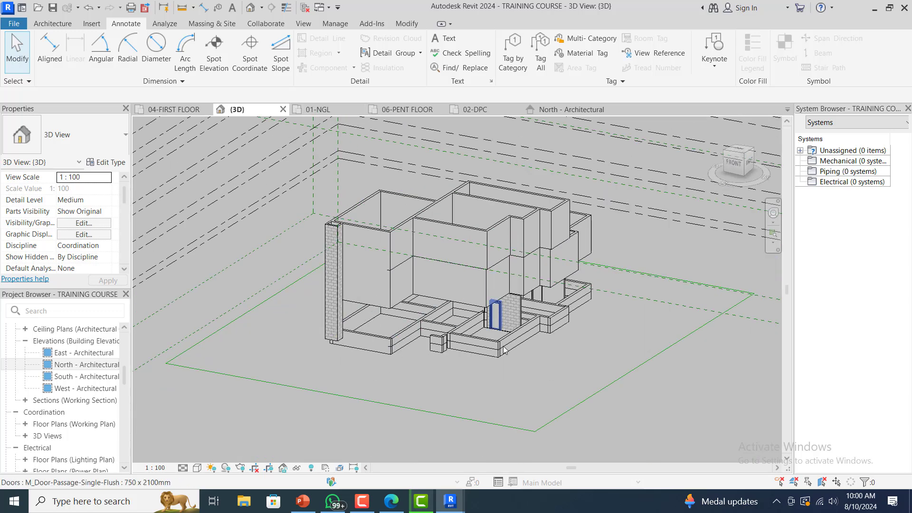
scroll(480, 328, "up", 5)
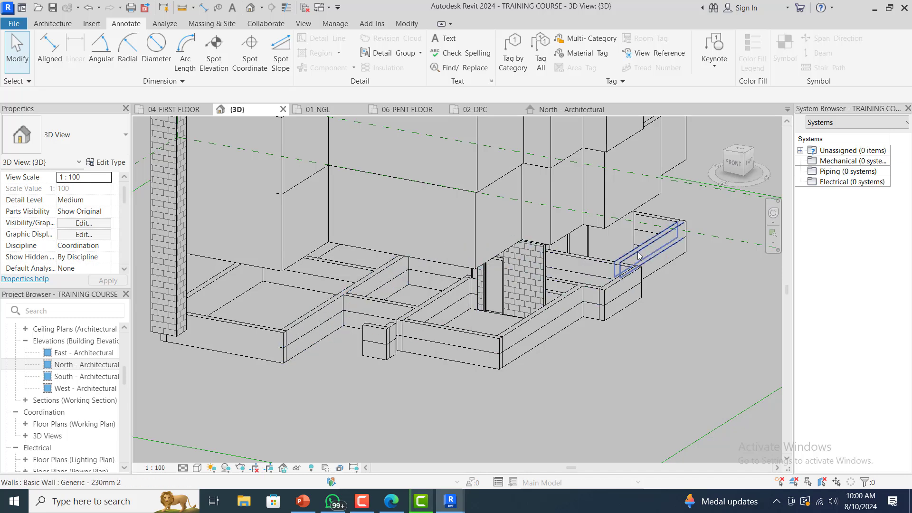
scroll(653, 285, "down", 2)
left_click(780, 213)
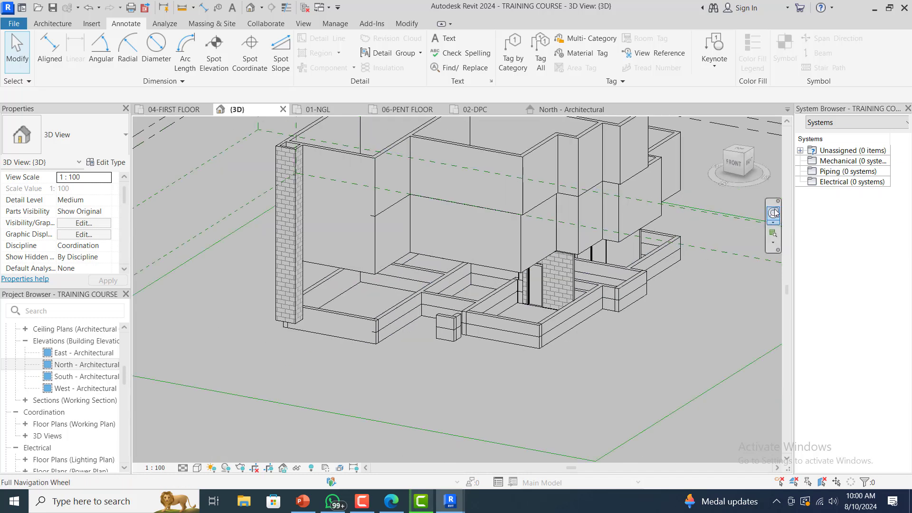
left_click_drag(727, 288, 462, 281)
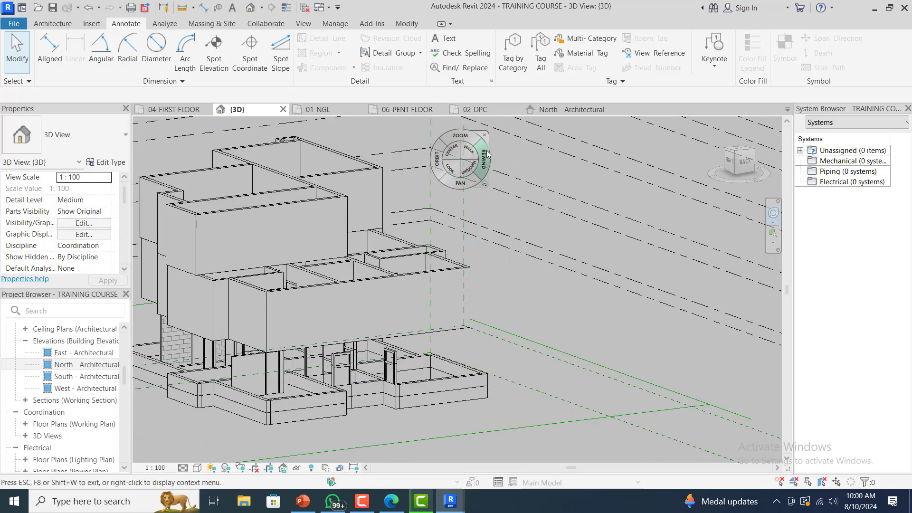
- Select all visible Generic - 230mm 2 walls in the 02-DPC floor plan and set top offset 0 and top constraint Up to level: 04-FIRST FLOOR
left_click(340, 110)
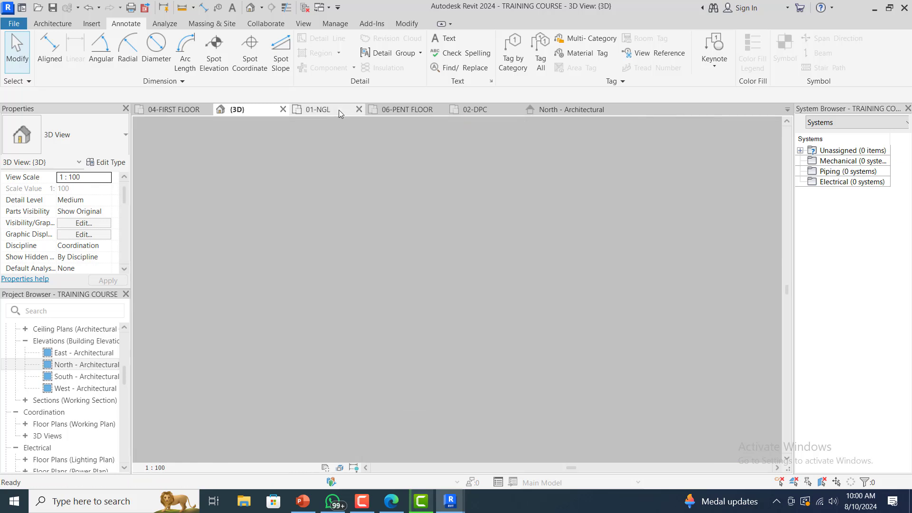
left_click(473, 110)
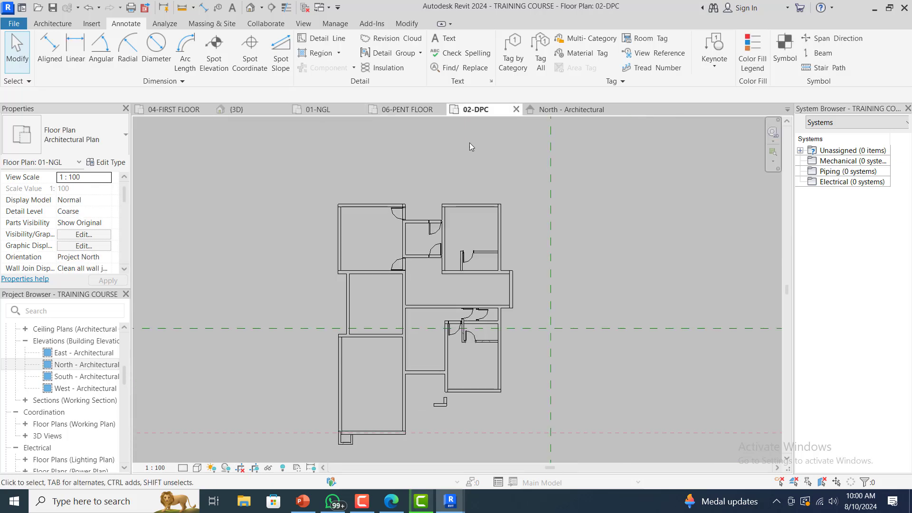
left_click(381, 273)
right_click(381, 275)
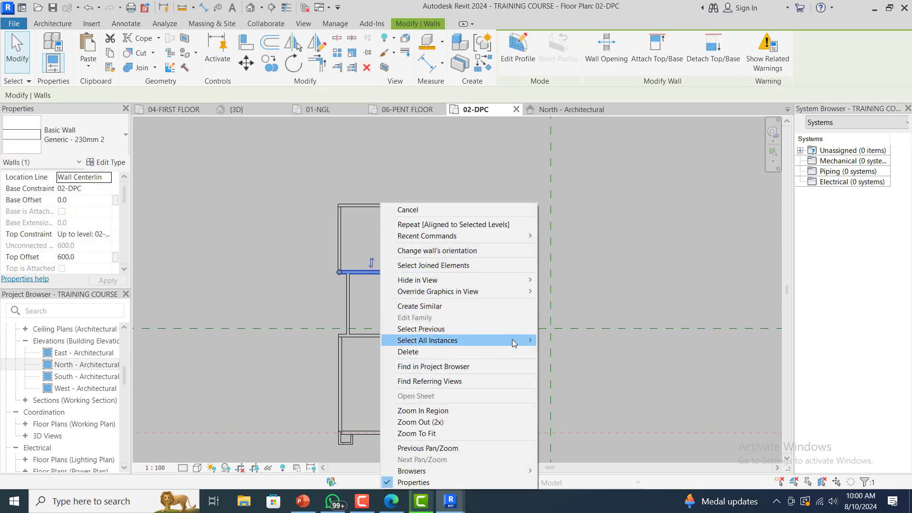
mouse_move(499, 340)
left_click(596, 341)
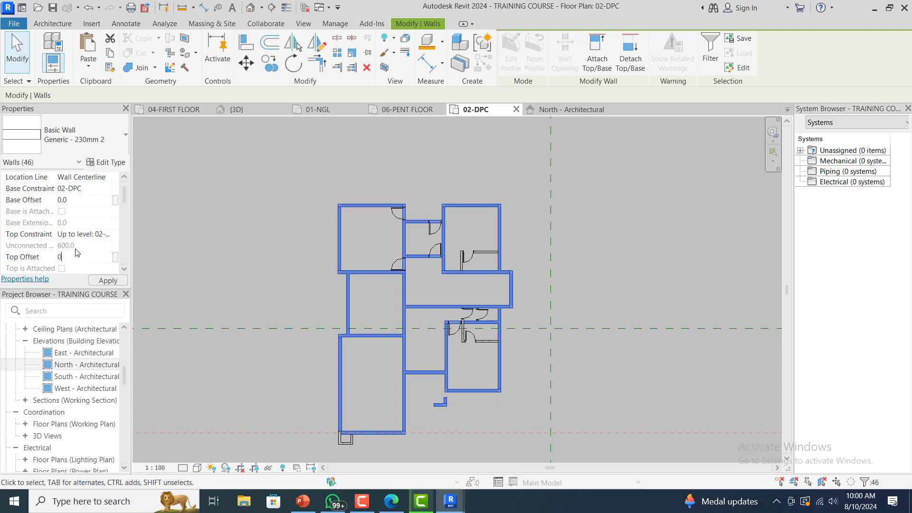
left_click(100, 234)
left_click(107, 236)
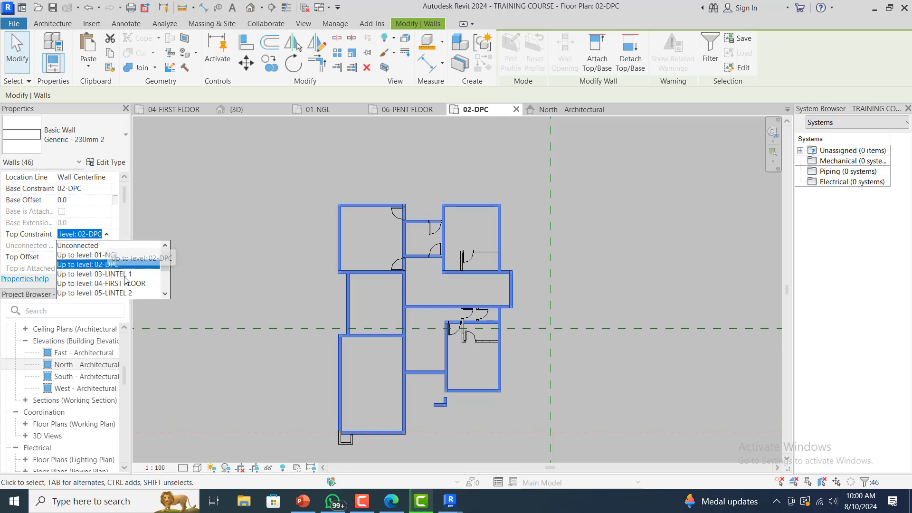
key("Escape")
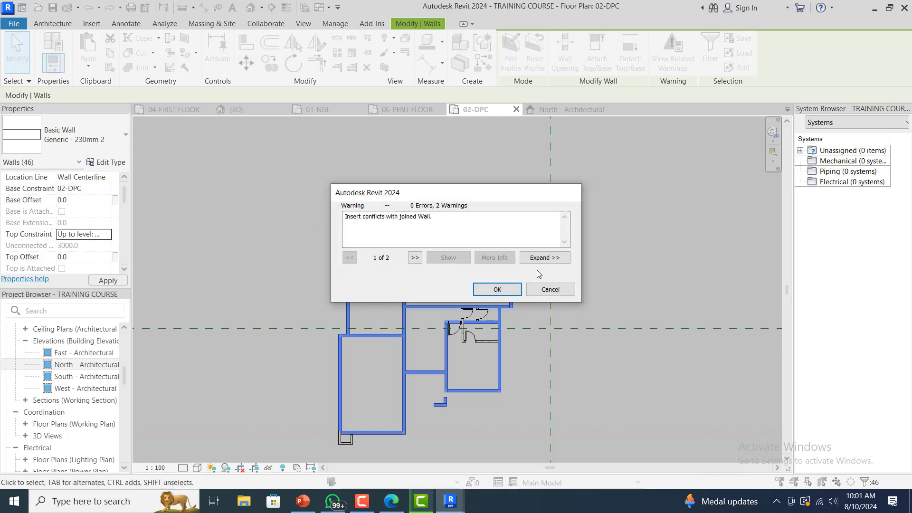
left_click(498, 290)
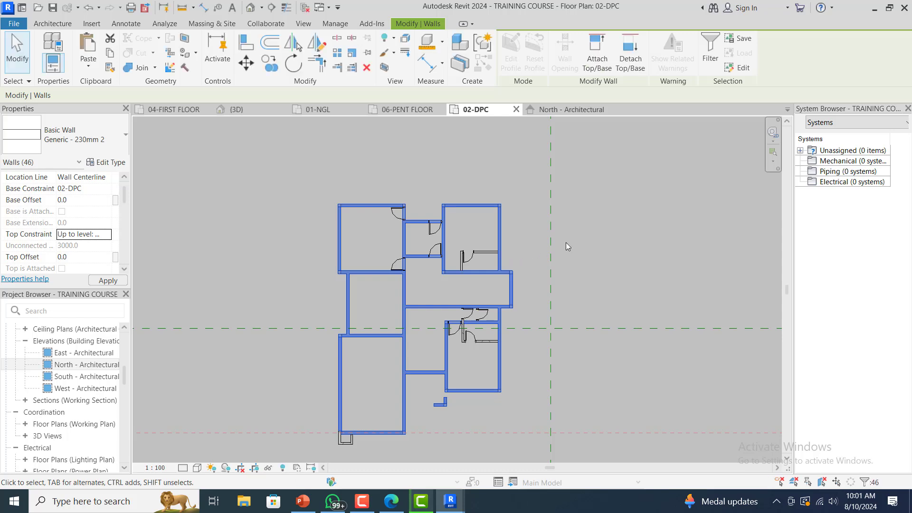
- Examine the 02-DPC walls in the 3D view, orbiting to the front and looking closely at the base of the walls
left_click(518, 210)
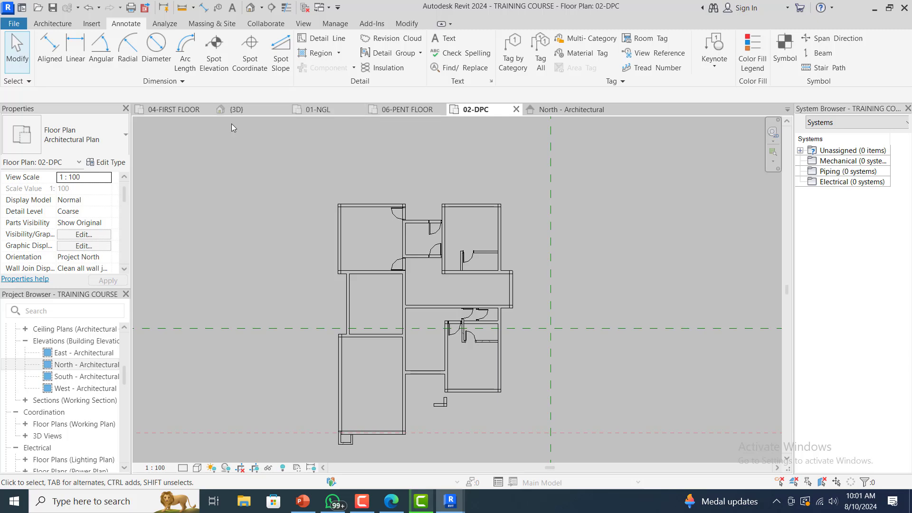
left_click(241, 113)
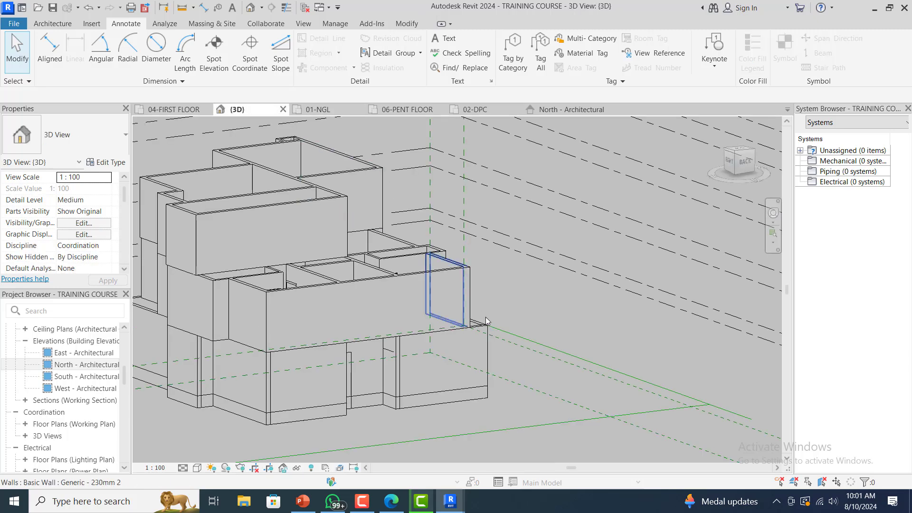
scroll(517, 320, "down", 2)
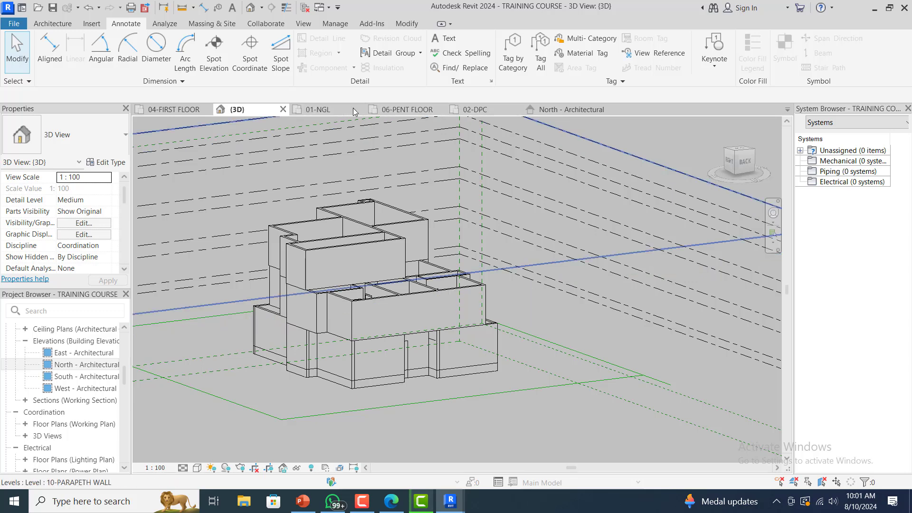
left_click(773, 213)
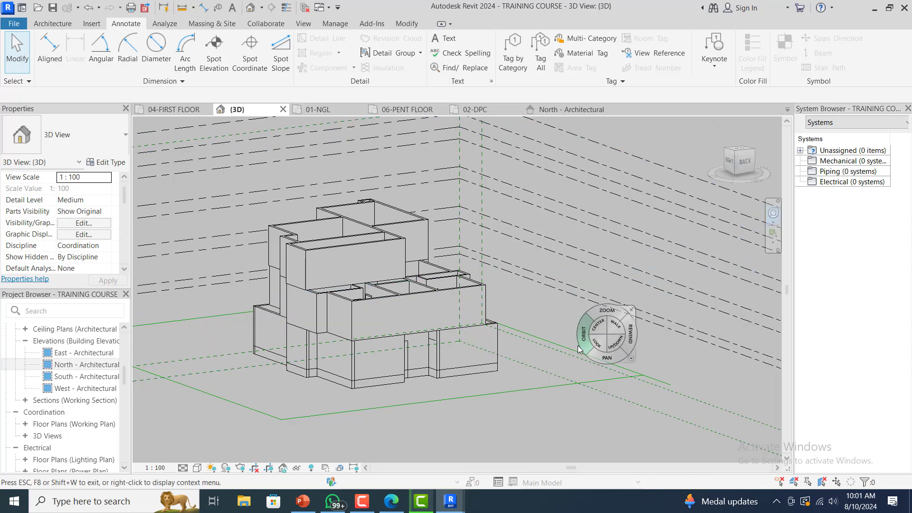
left_click_drag(604, 354, 342, 341)
scroll(247, 267, "up", 4)
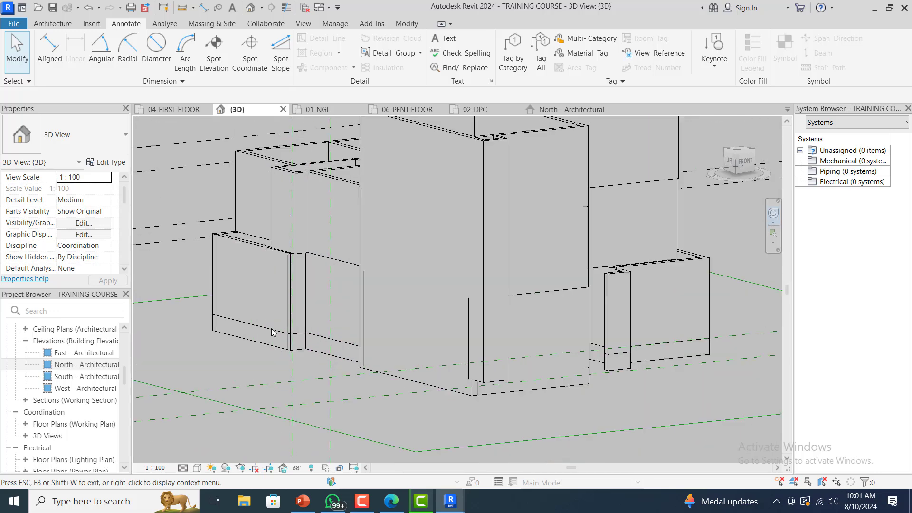
scroll(290, 395, "up", 1)
scroll(292, 398, "up", 1)
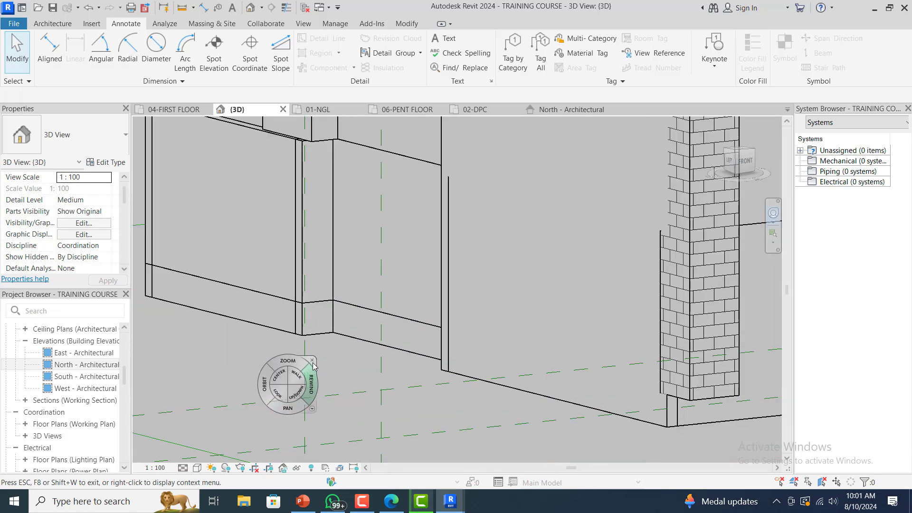
key("Escape")
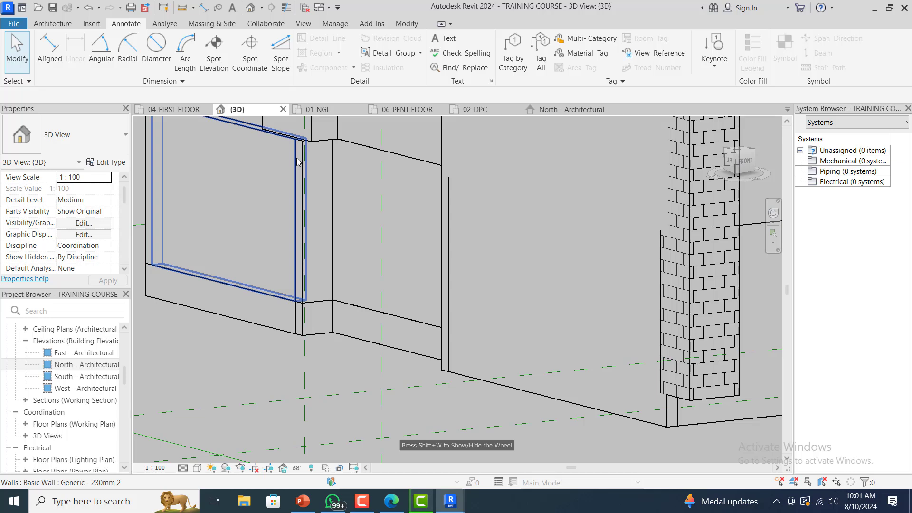
scroll(224, 179, "down", 2)
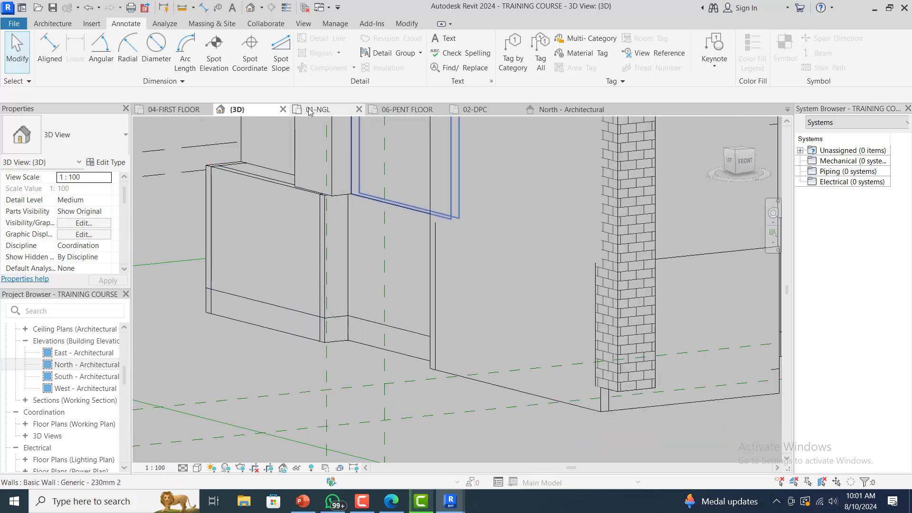
- Check the top constraints of the upper-left room's left and top walls and inspect the adjoining small room's upper wall in the 02-DPC floor plan
left_click(476, 109)
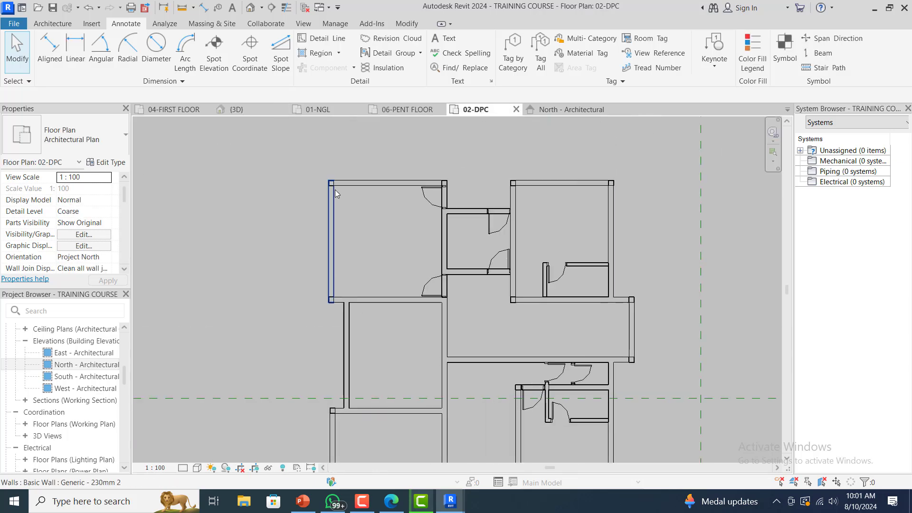
scroll(335, 190, "up", 3)
left_click(335, 204)
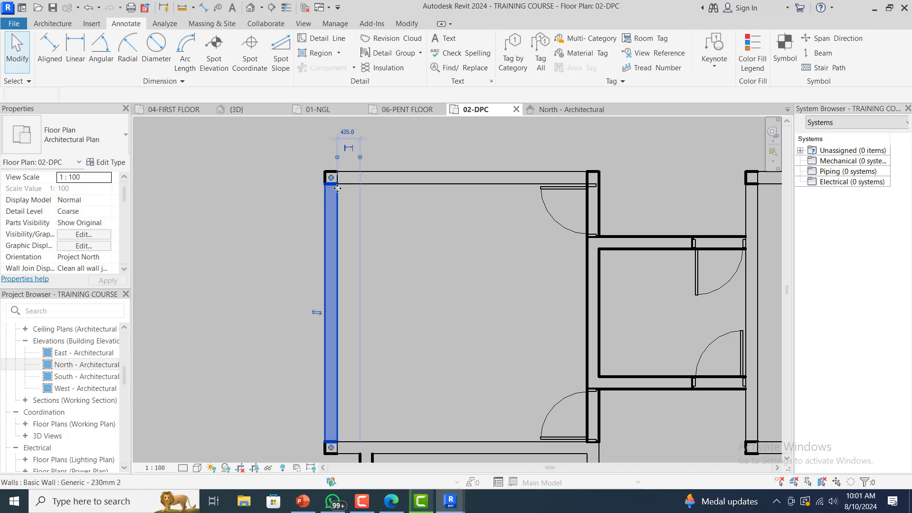
left_click(349, 206)
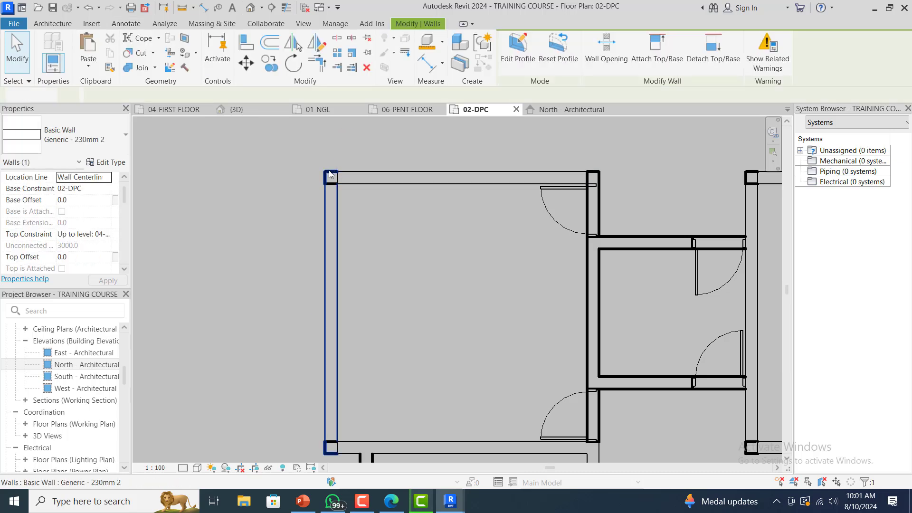
left_click(332, 174)
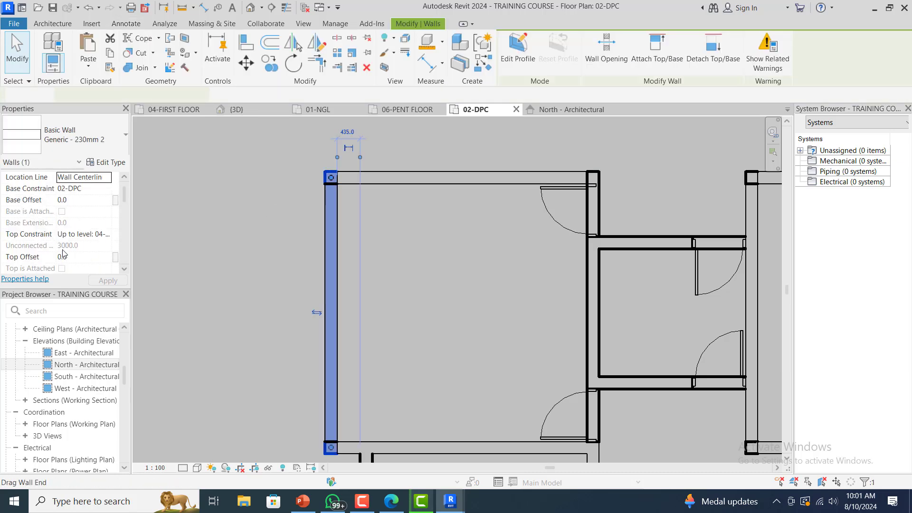
left_click(107, 235)
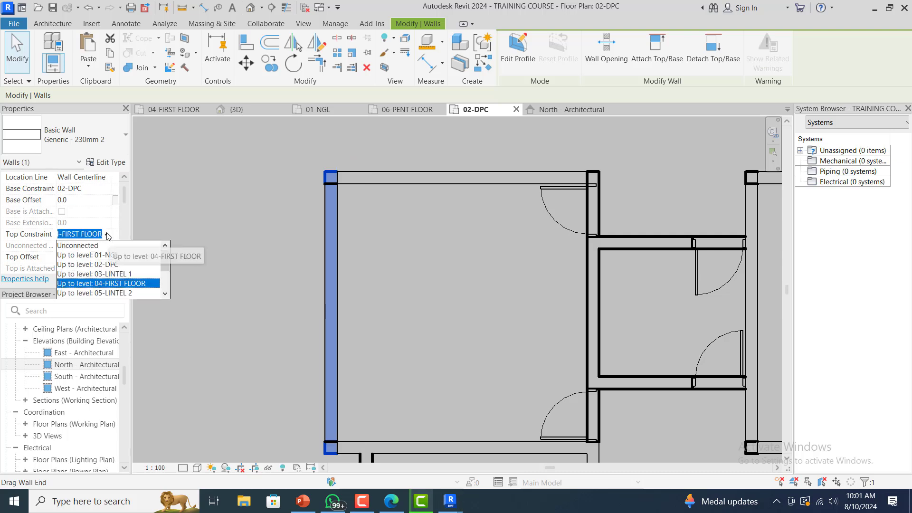
left_click(372, 180)
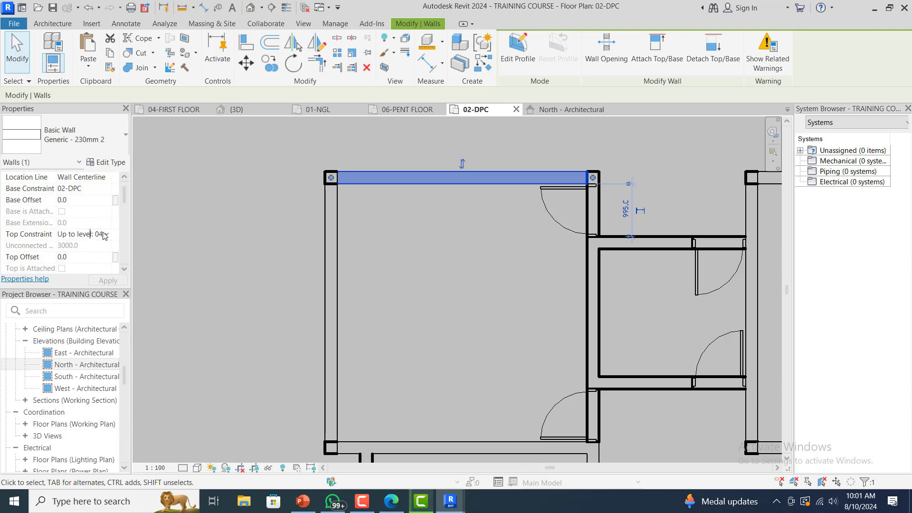
left_click(109, 236)
left_click(111, 235)
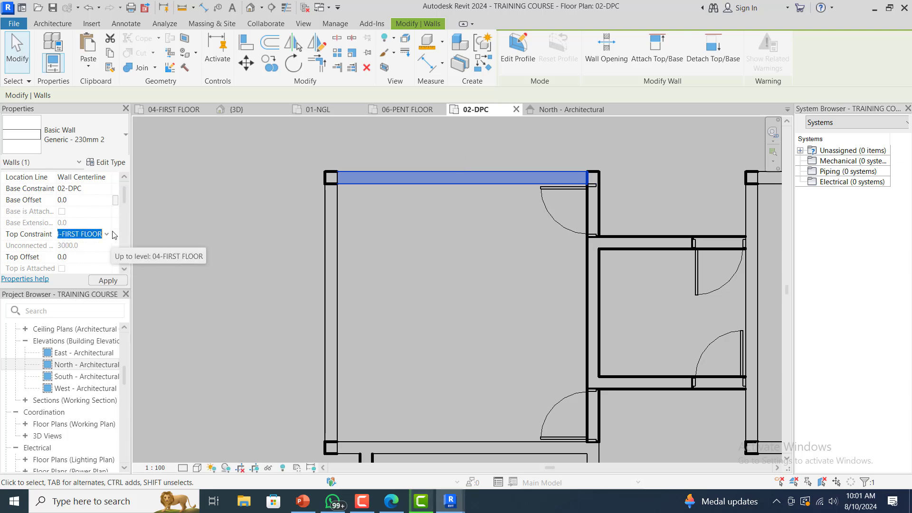
left_click(394, 266)
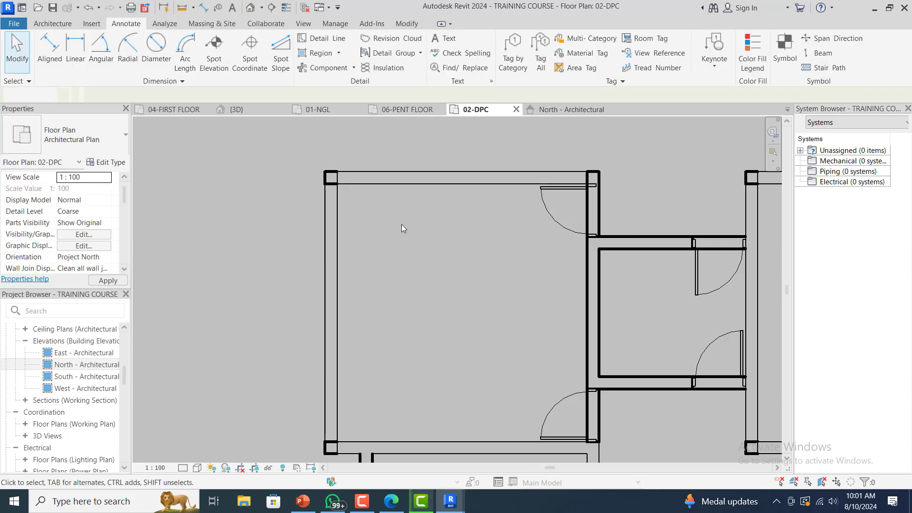
scroll(402, 228, "down", 2)
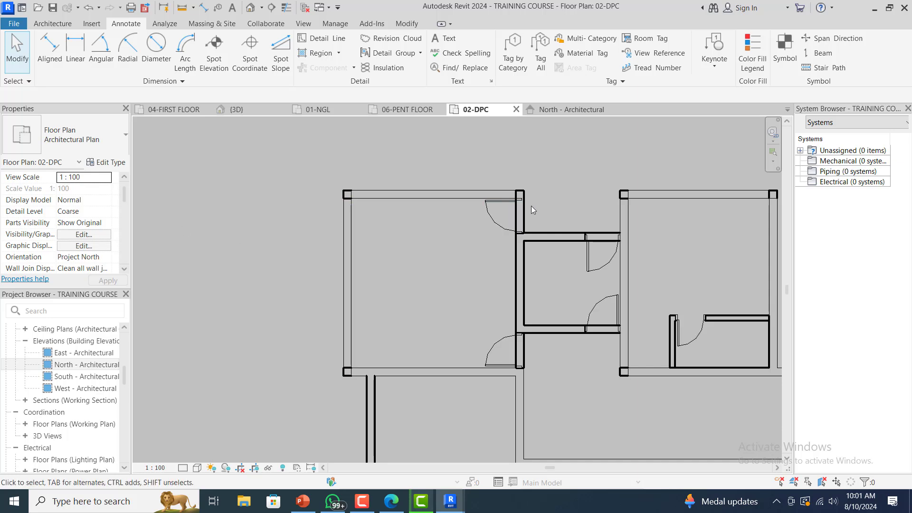
left_click(545, 237)
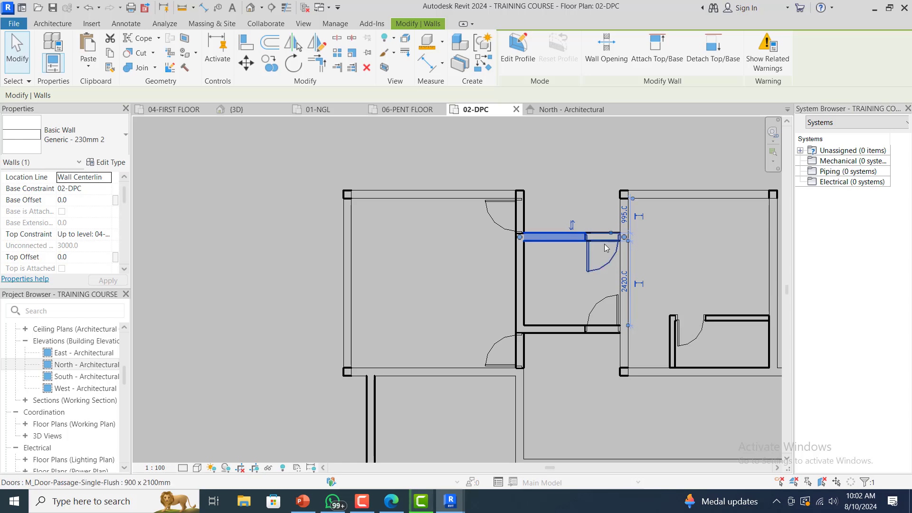
key("Escape")
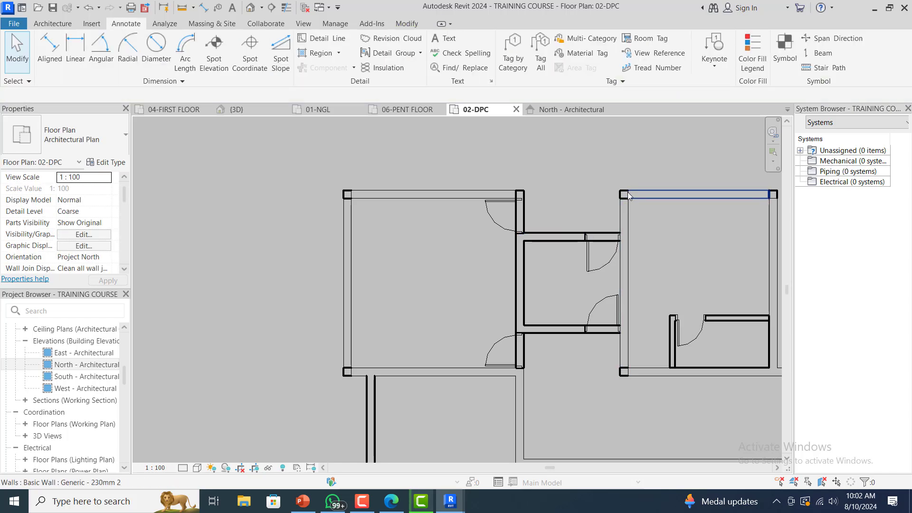
left_click(627, 196)
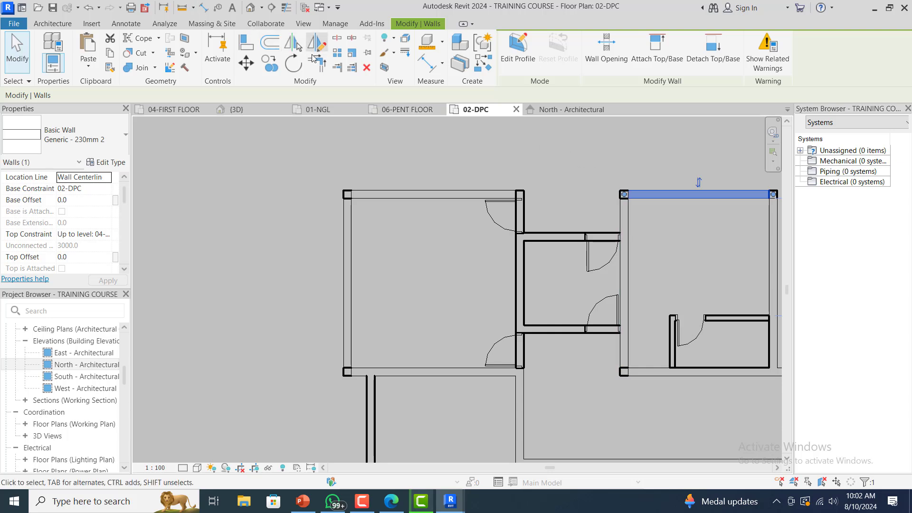
left_click(325, 66)
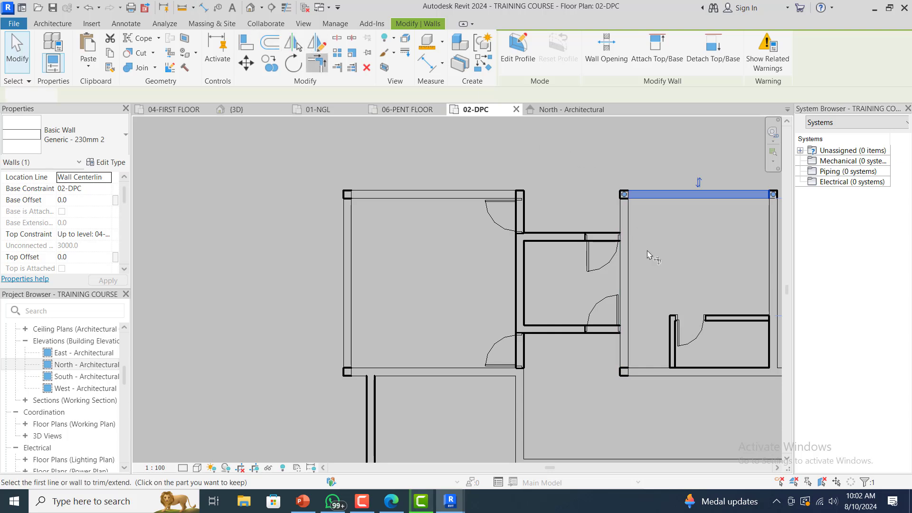
left_click(639, 197)
left_click(639, 197)
key("Escape")
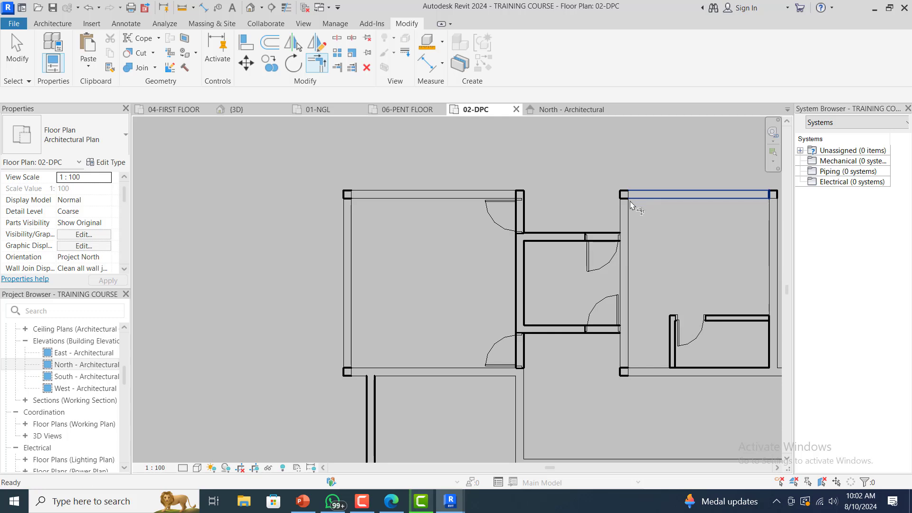
left_click(624, 196)
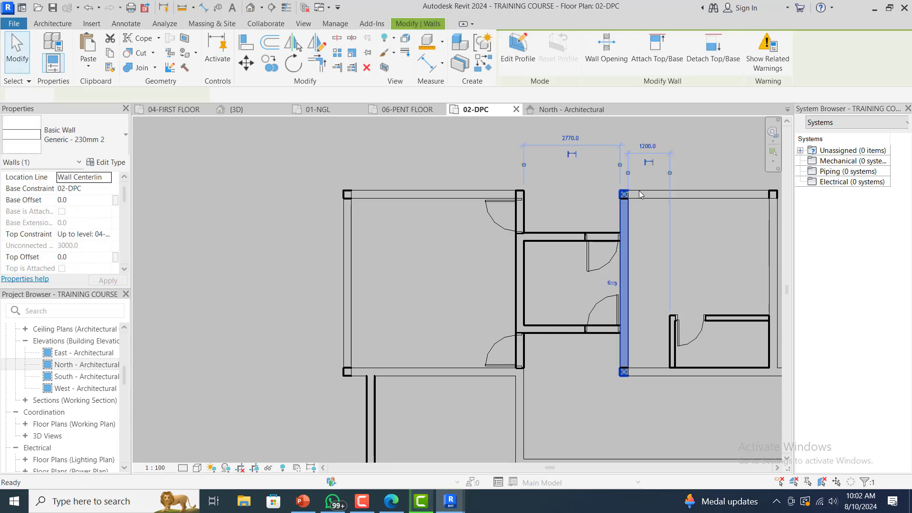
key("Escape")
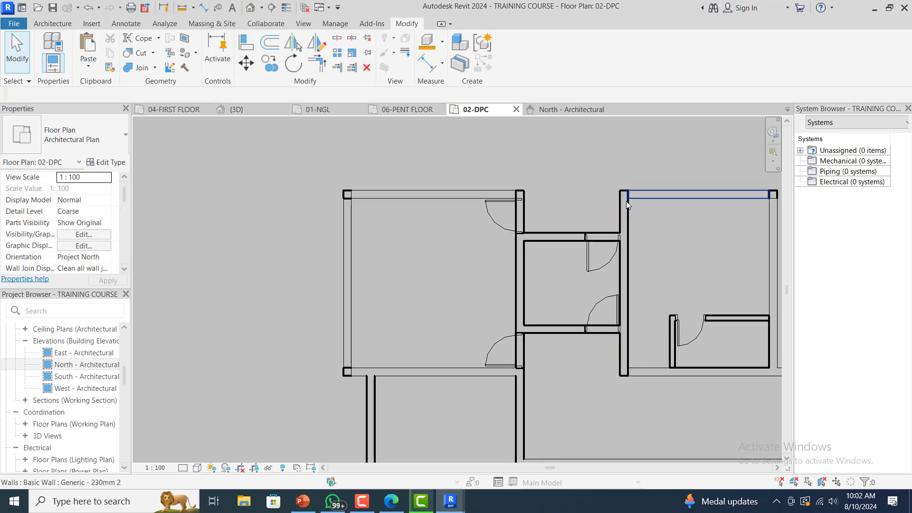
- Examine the joint between the foundation and ground-floor walls in the 3D view, including the base of the brick-patterned column
scroll(552, 201, "down", 2)
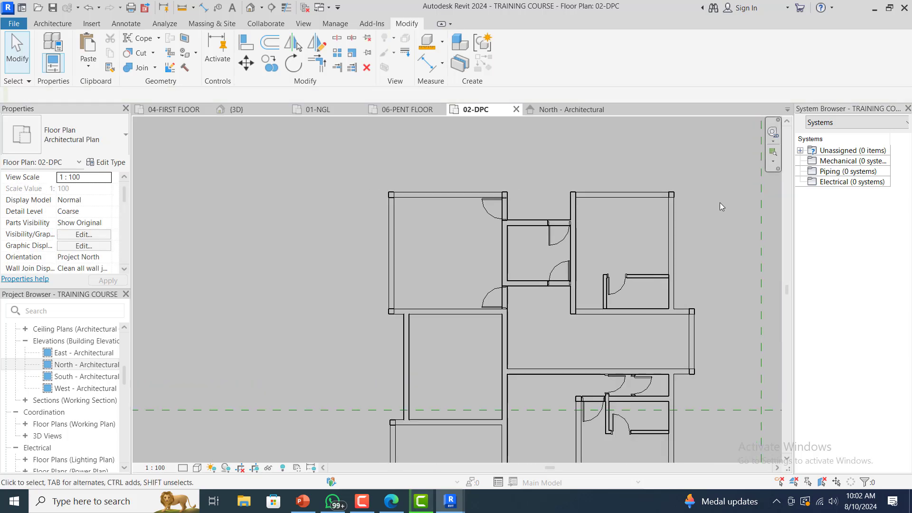
scroll(720, 203, "up", 1)
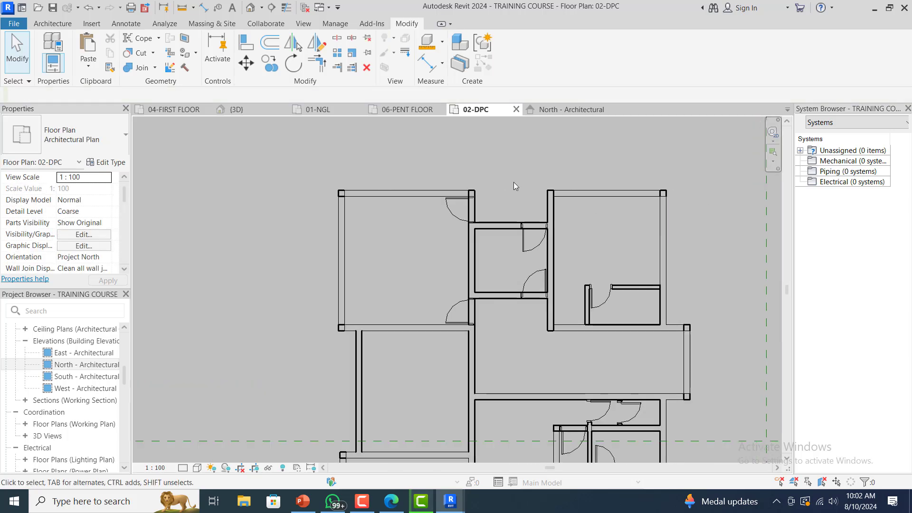
left_click(257, 111)
scroll(460, 346, "down", 6)
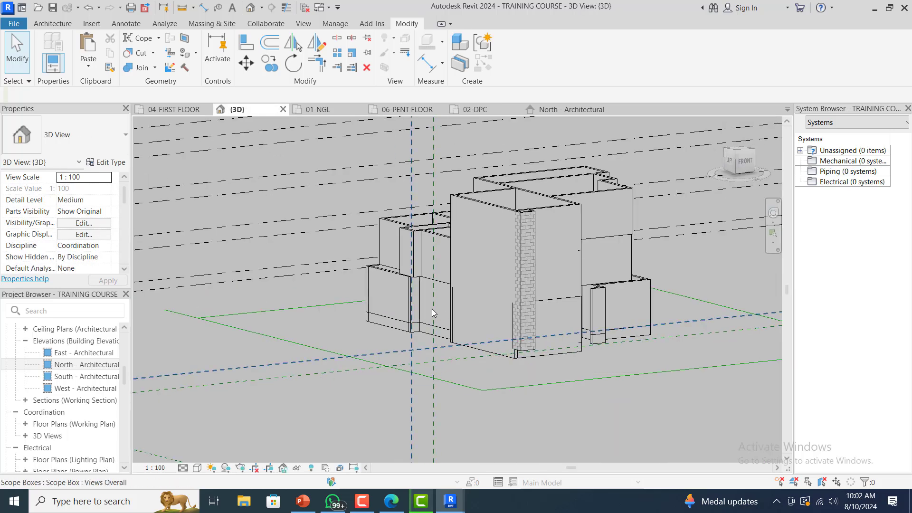
scroll(368, 286, "up", 4)
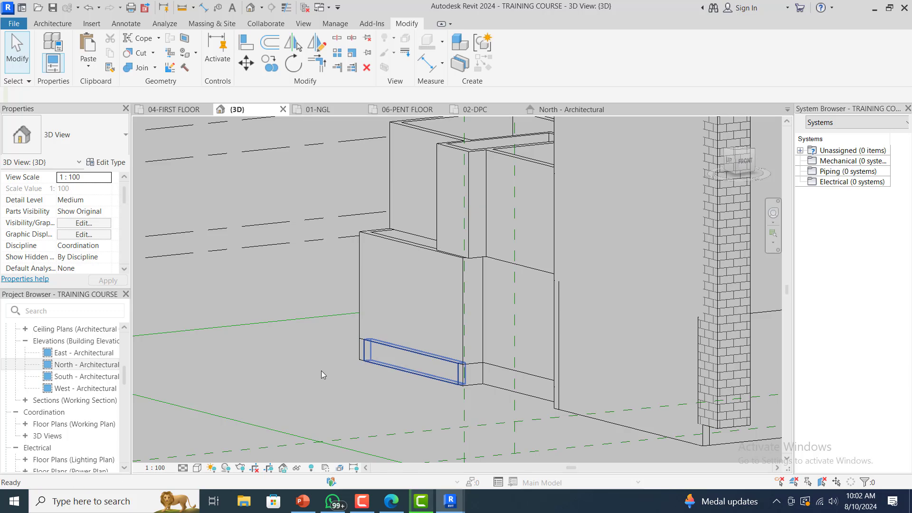
scroll(289, 344, "down", 3)
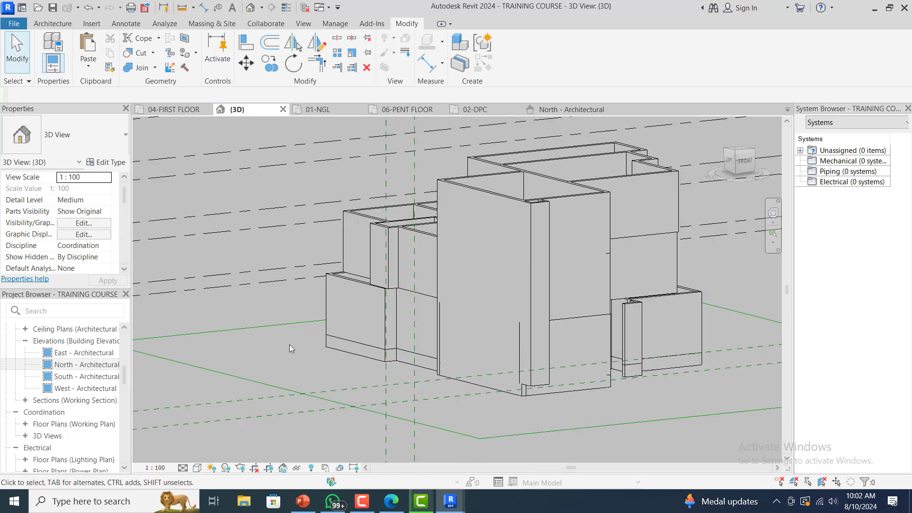
scroll(549, 373, "up", 2)
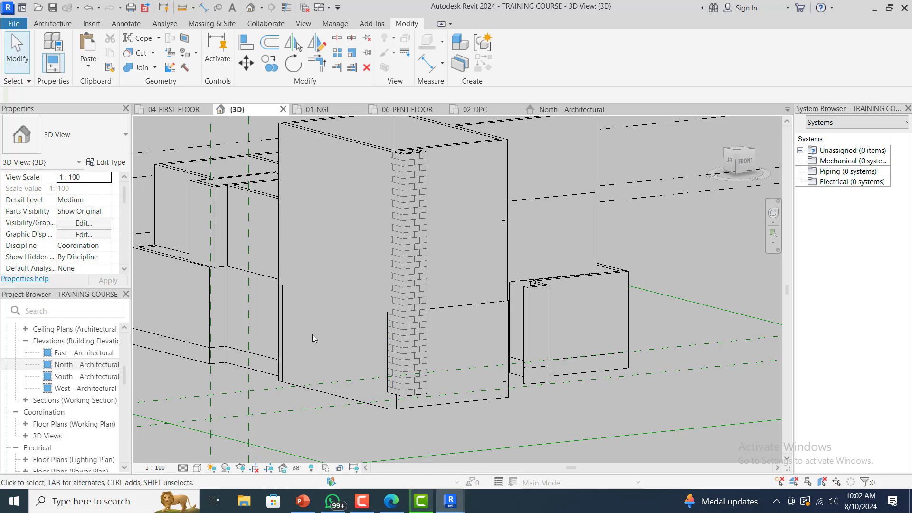
left_click(392, 405)
key("Escape")
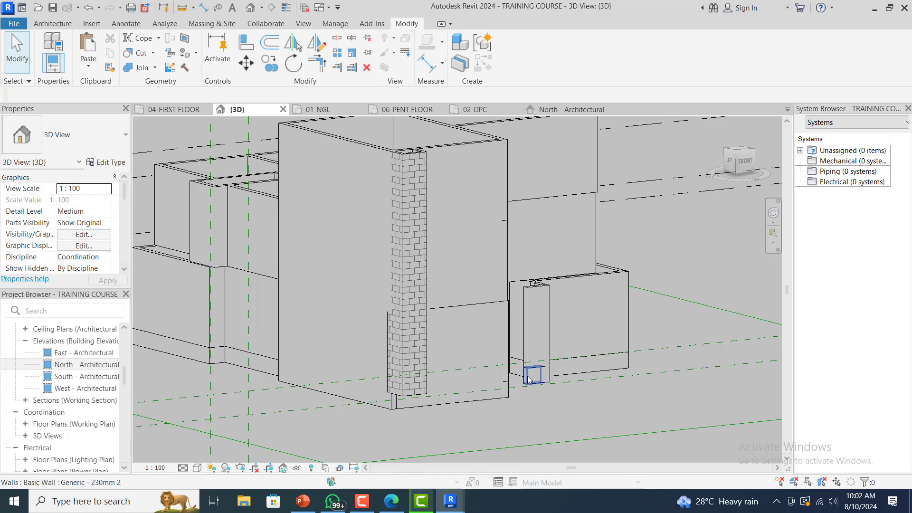
- Try to delete the foundation wall beneath the right-hand front ground-floor wall in the 3D view
left_click(606, 371)
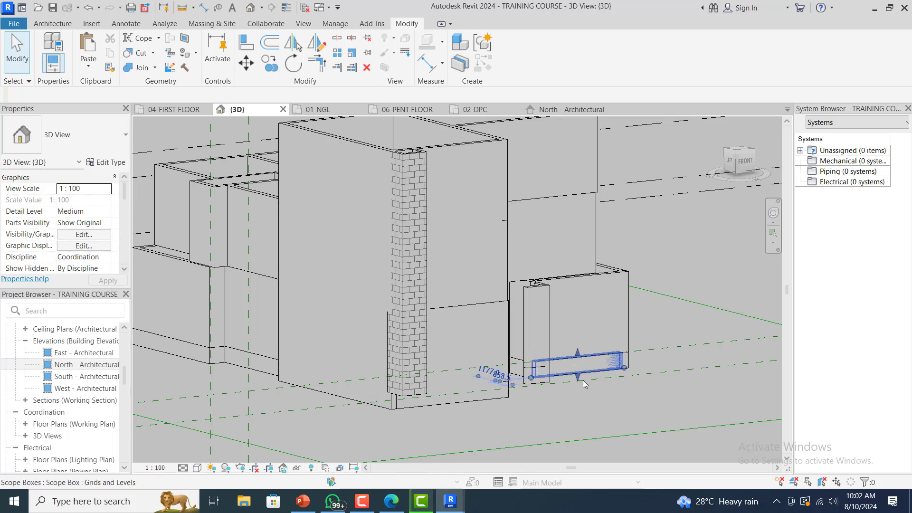
key("Escape")
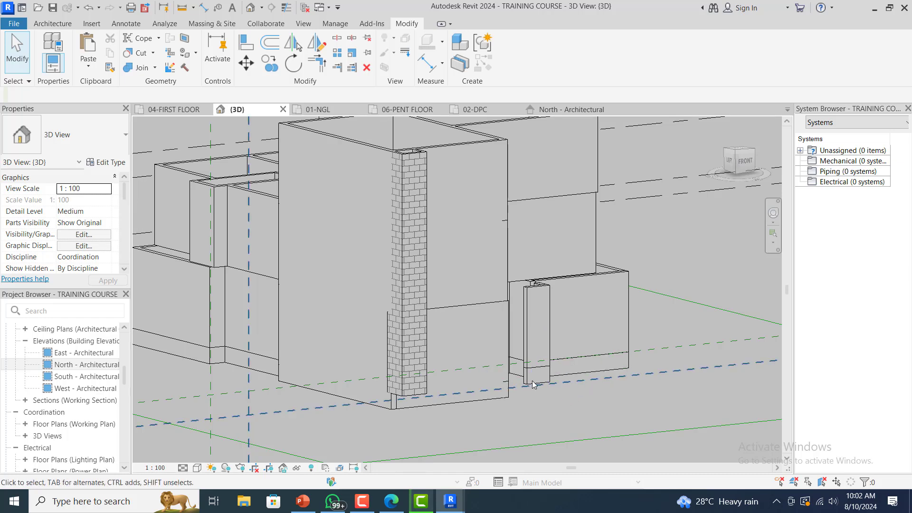
left_click(594, 374)
key("Delete")
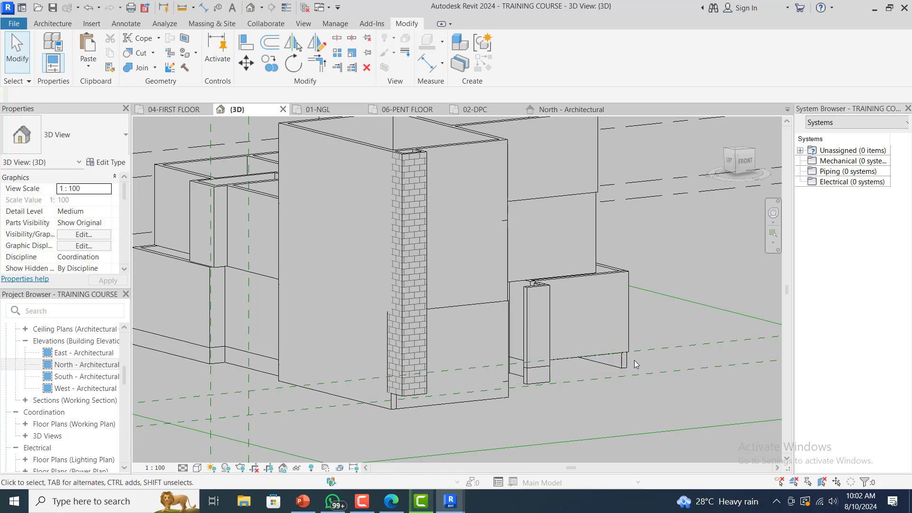
- Try to delete the foundation wall beneath the small pier beside the right-hand front wall, and undo the deletion
left_click(526, 381)
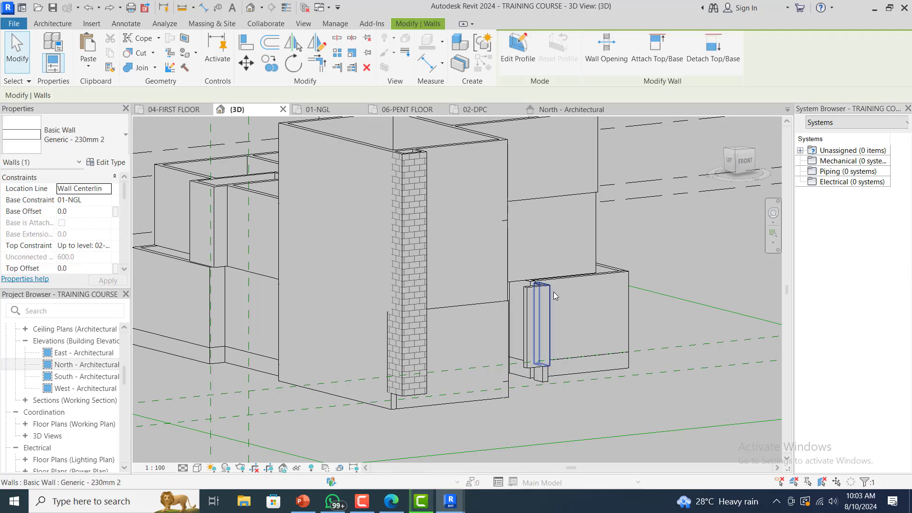
key("Escape")
key("ctrl+z")
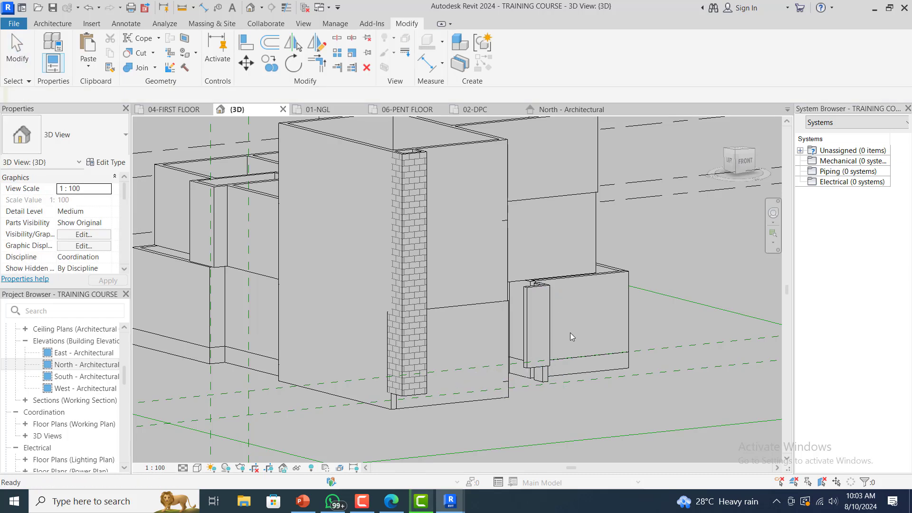
scroll(560, 270, "down", 1)
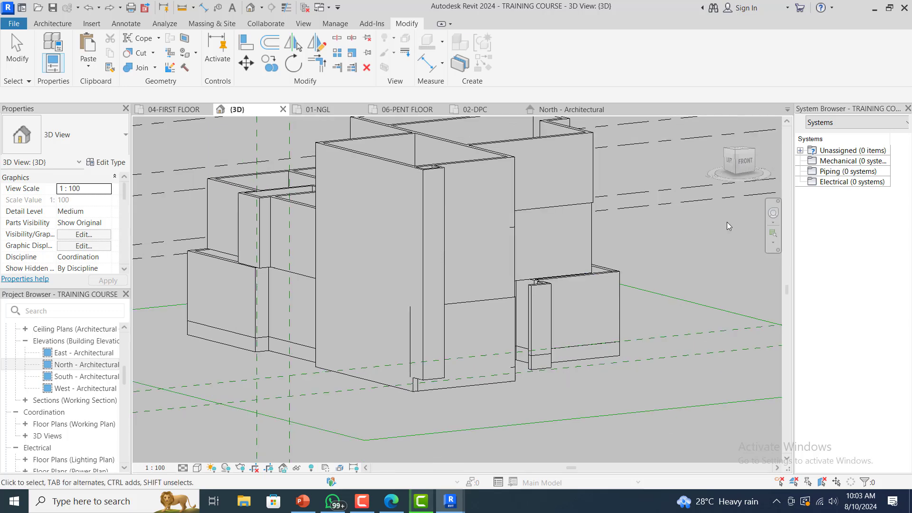
- Check the base and top constraints of the long ground-floor wall on the building's right side in the 3D view
left_click(774, 213)
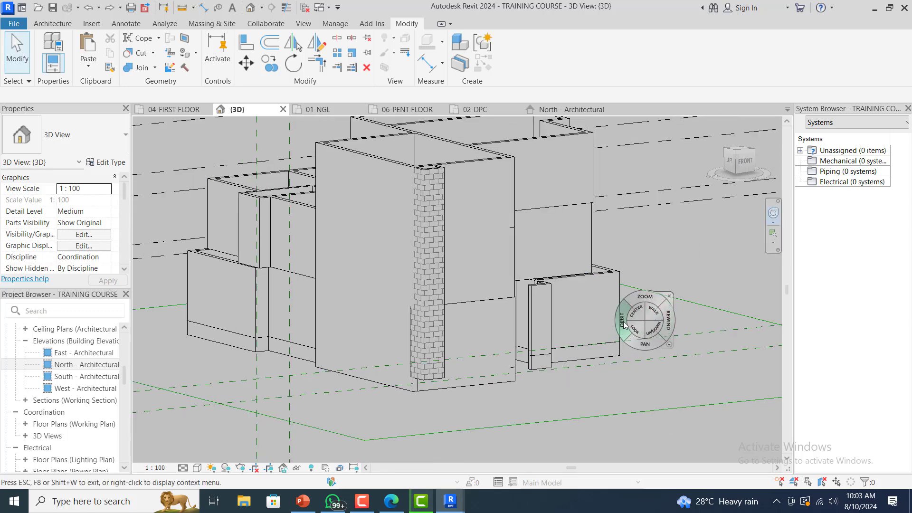
left_click_drag(625, 326, 413, 359)
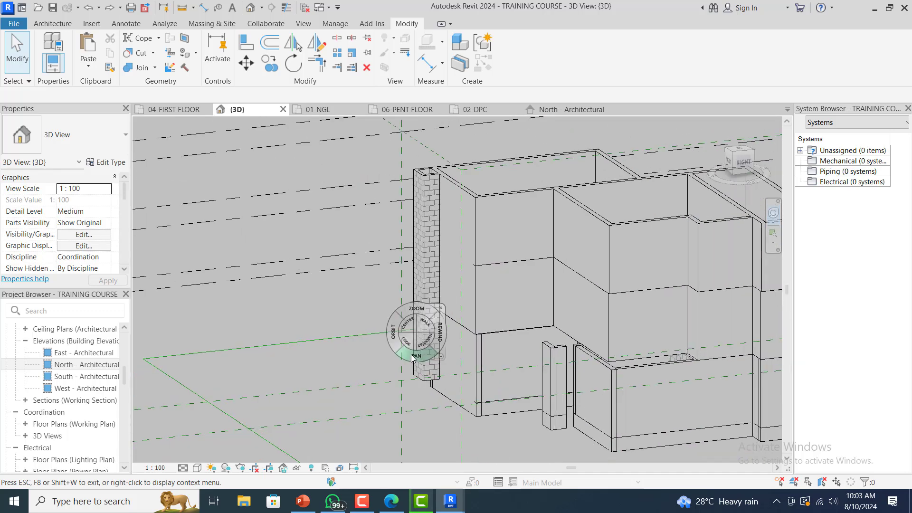
left_click(441, 308)
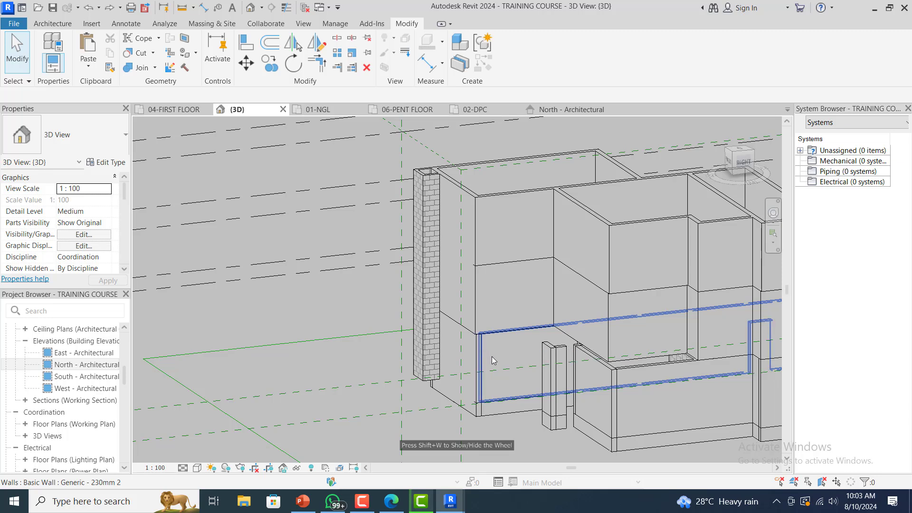
left_click(498, 379)
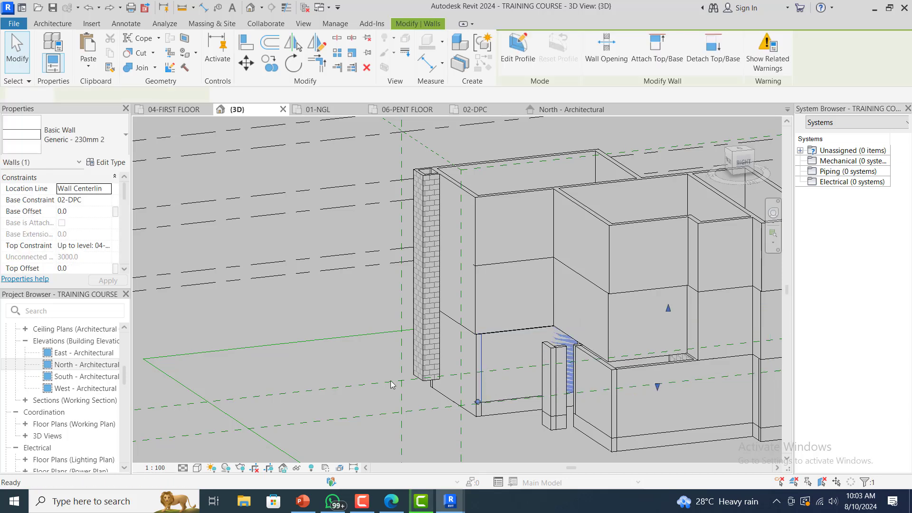
left_click(337, 333)
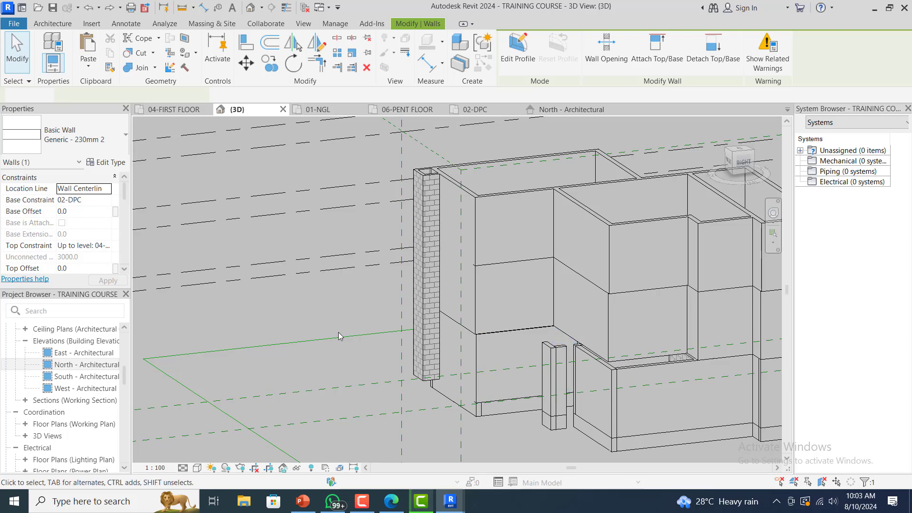
- Examine the joint between the foundation and ground-floor walls along the building's right side
scroll(279, 311, "down", 2)
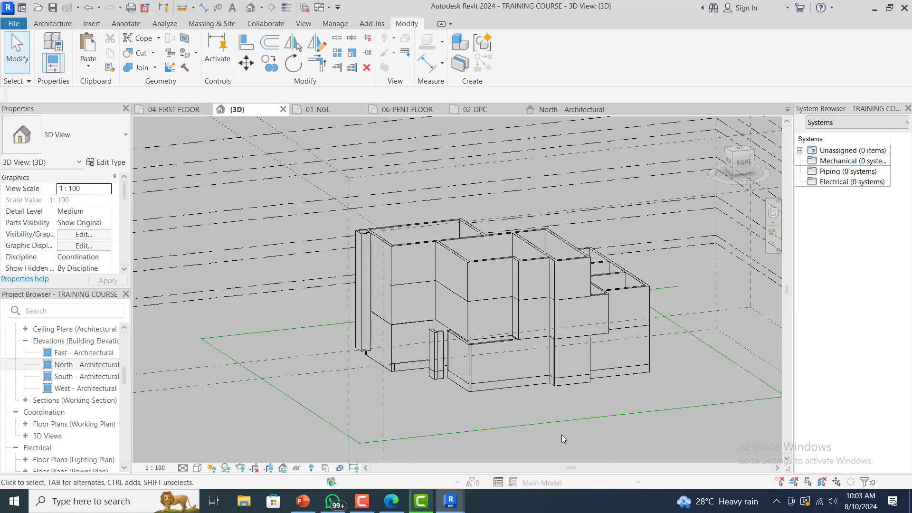
scroll(561, 435, "up", 3)
scroll(367, 375, "up", 1)
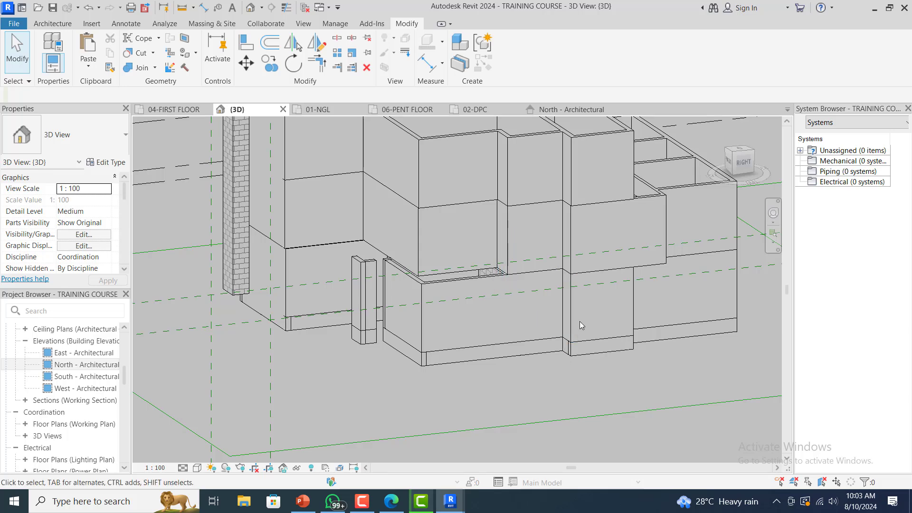
scroll(581, 324, "up", 2)
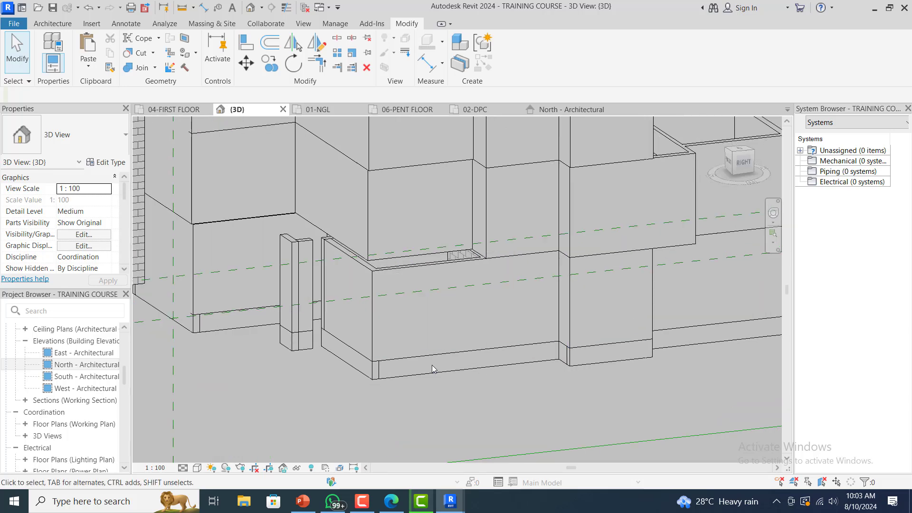
scroll(432, 365, "down", 3)
scroll(495, 375, "up", 4)
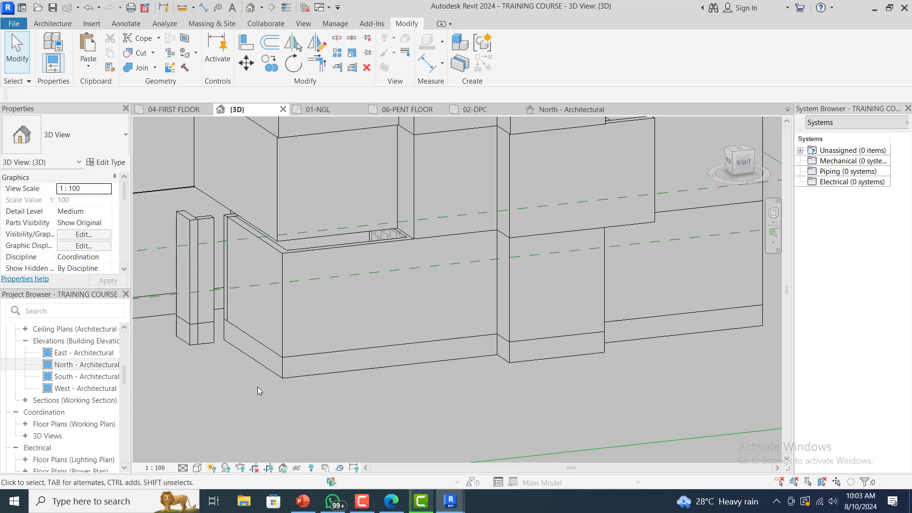
scroll(340, 367, "down", 4)
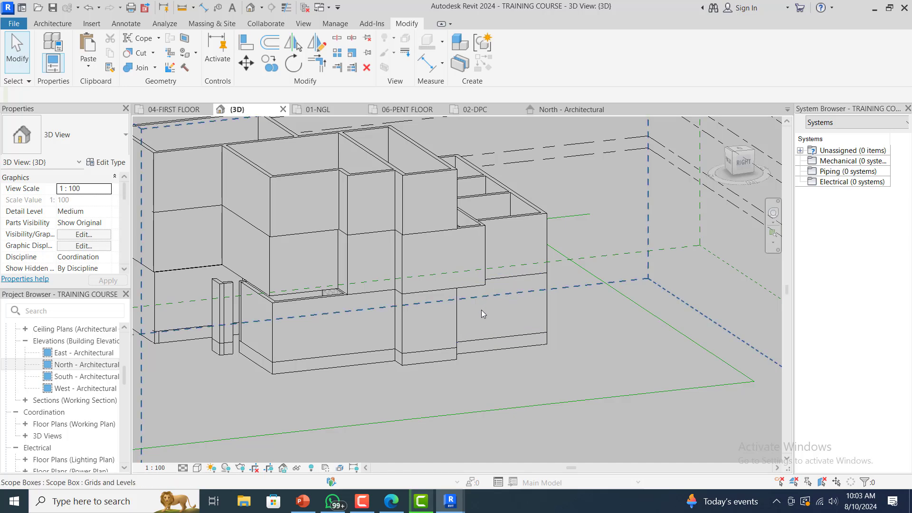
- Check the constraints of the short ground-floor return wall near the rear right corner and inspect the foundation below it
left_click(775, 214)
left_click_drag(710, 300, 547, 312)
scroll(541, 350, "down", 2)
scroll(394, 423, "up", 2)
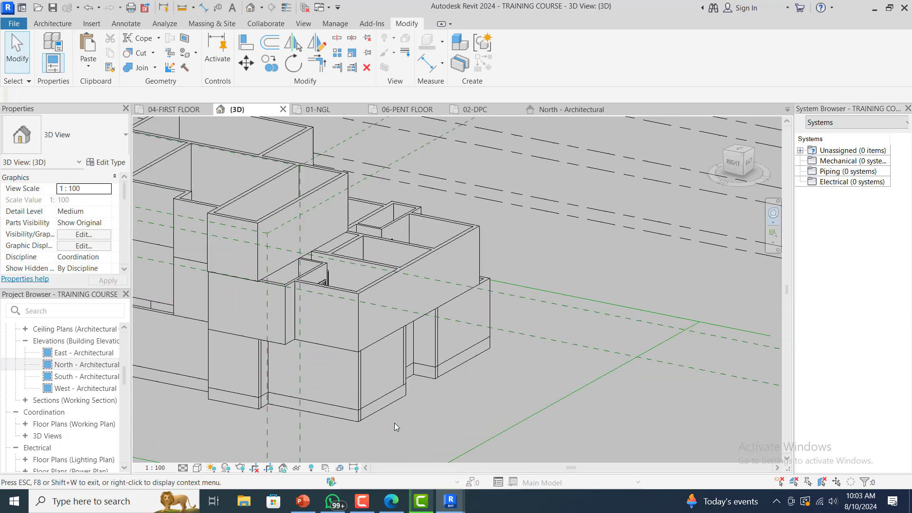
left_click(498, 370)
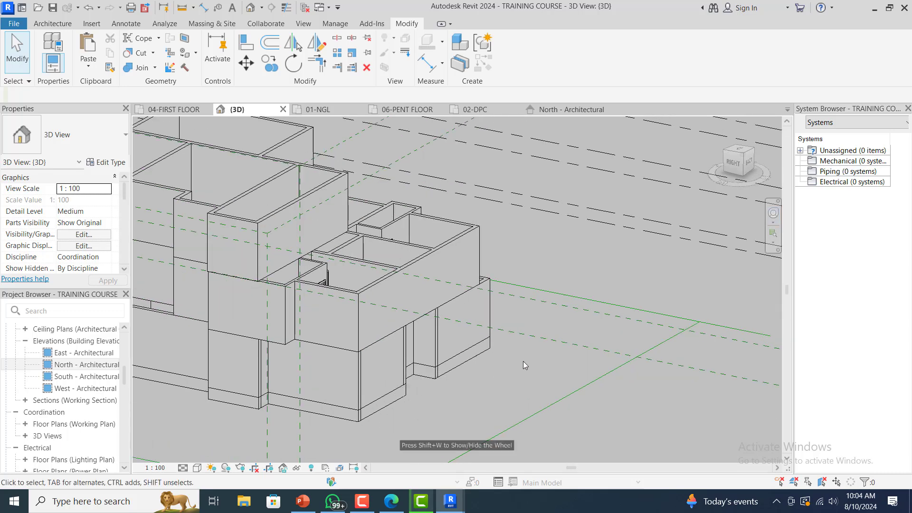
scroll(321, 403, "down", 2)
scroll(295, 366, "up", 3)
scroll(294, 366, "up", 1)
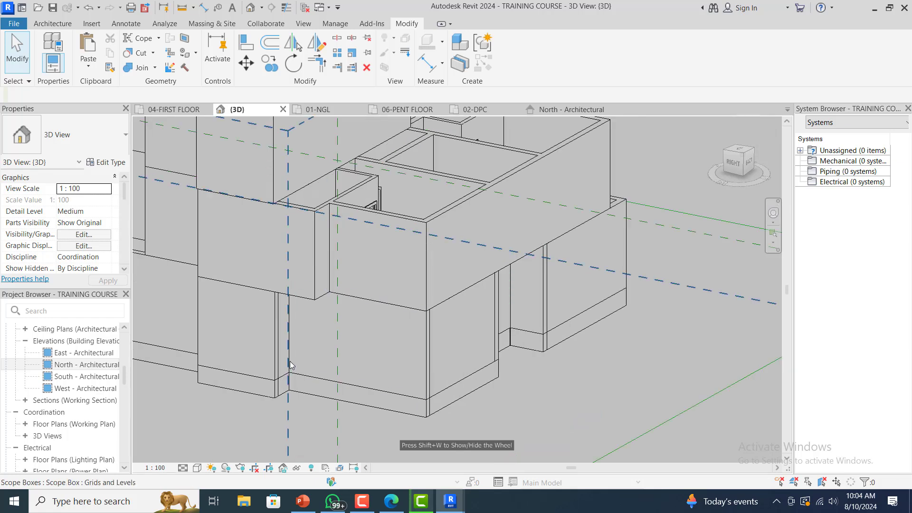
left_click(281, 366)
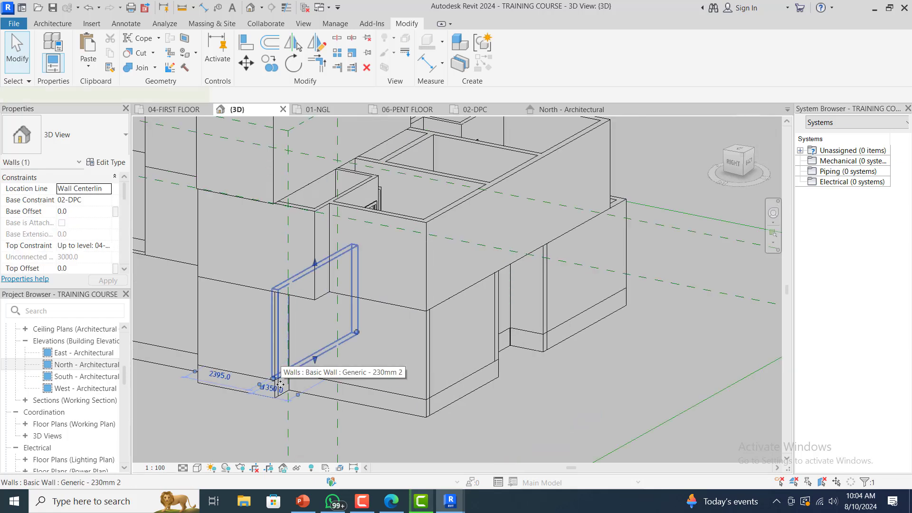
key("Escape")
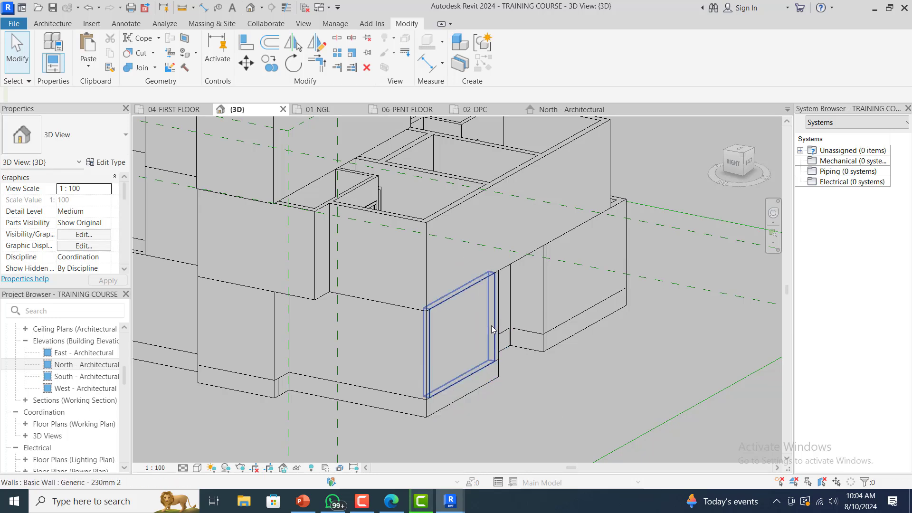
left_click(545, 325)
left_click(498, 395)
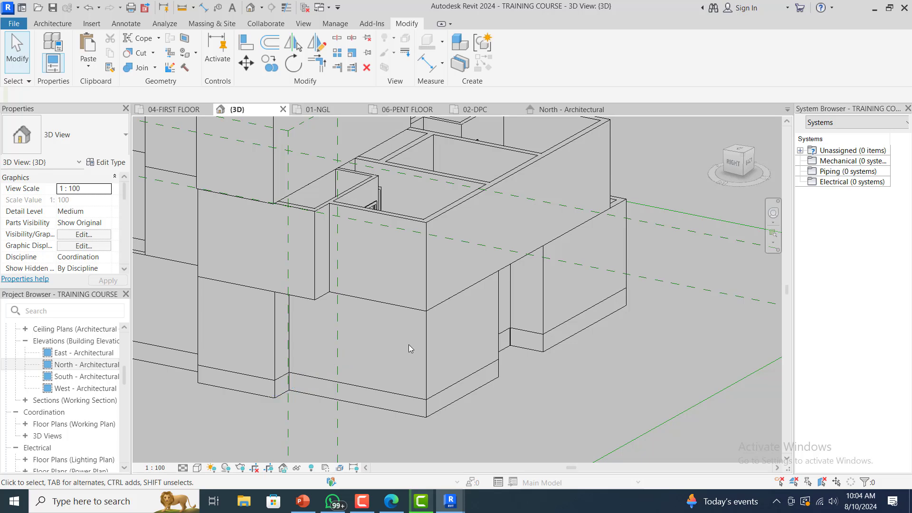
- Examine the foundation and ground-floor walls around the rear and left sides of the building in the 3D view
left_click(772, 215)
left_click_drag(677, 324, 594, 321)
scroll(594, 321, "down", 5)
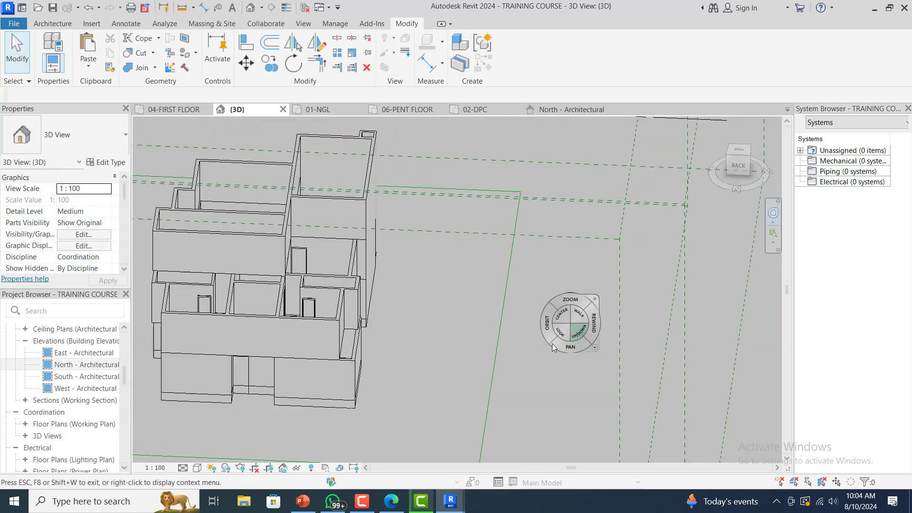
scroll(302, 412, "up", 2)
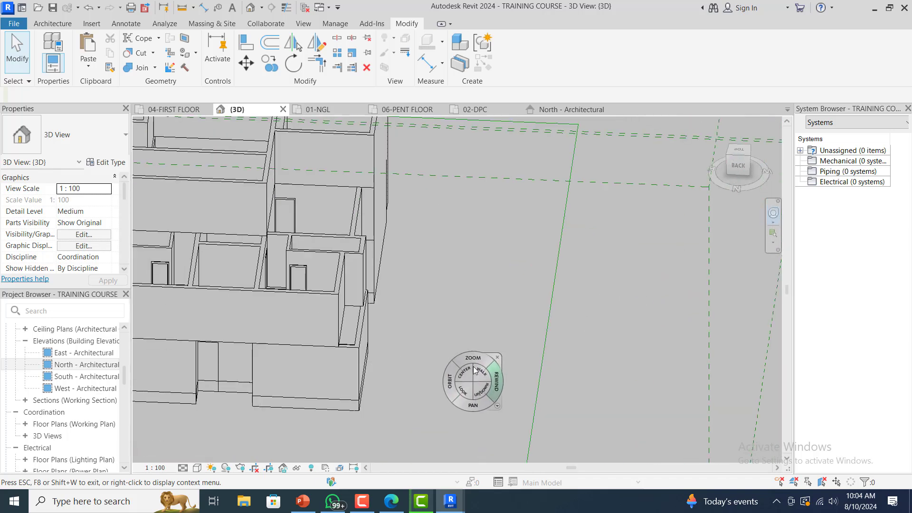
left_click_drag(527, 357, 422, 371)
scroll(422, 371, "down", 2)
scroll(214, 340, "up", 5)
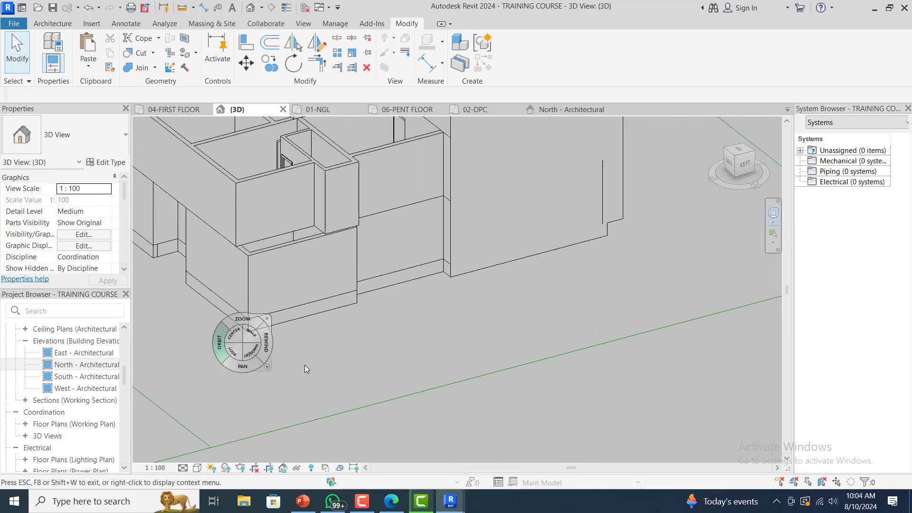
key("Escape")
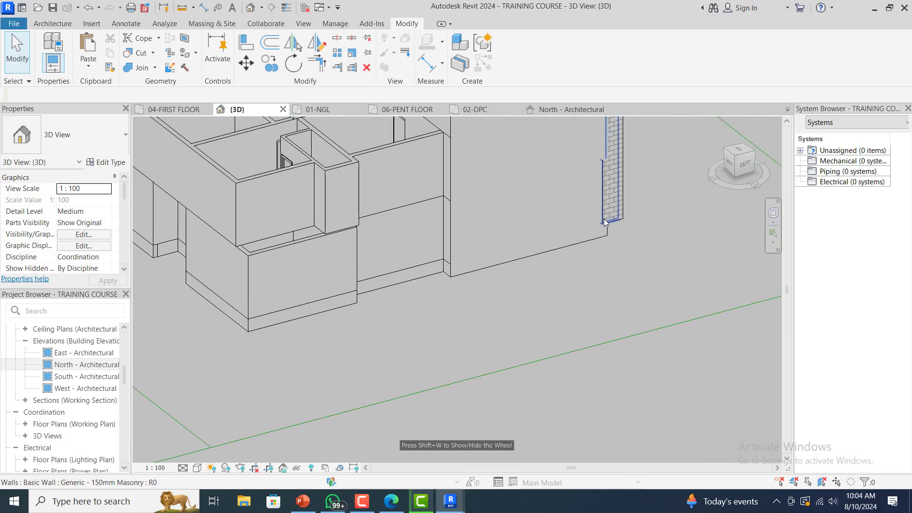
- Try to delete the left-side ground-floor wall next to the brick-patterned column, and undo the deletion
left_click(591, 169)
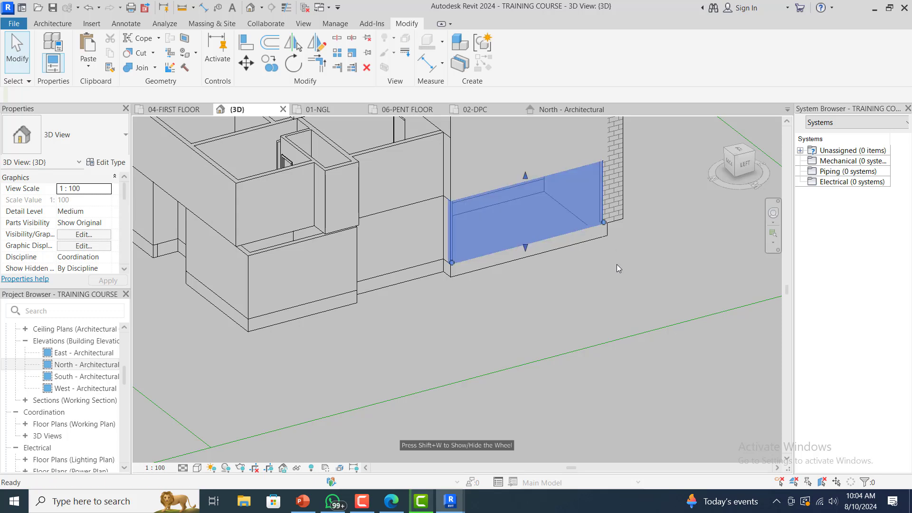
key("Escape")
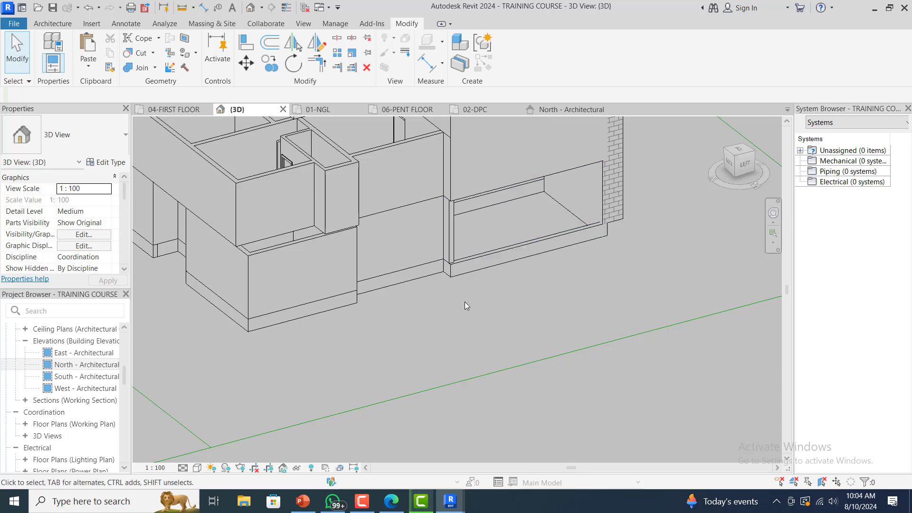
key("ctrl+z")
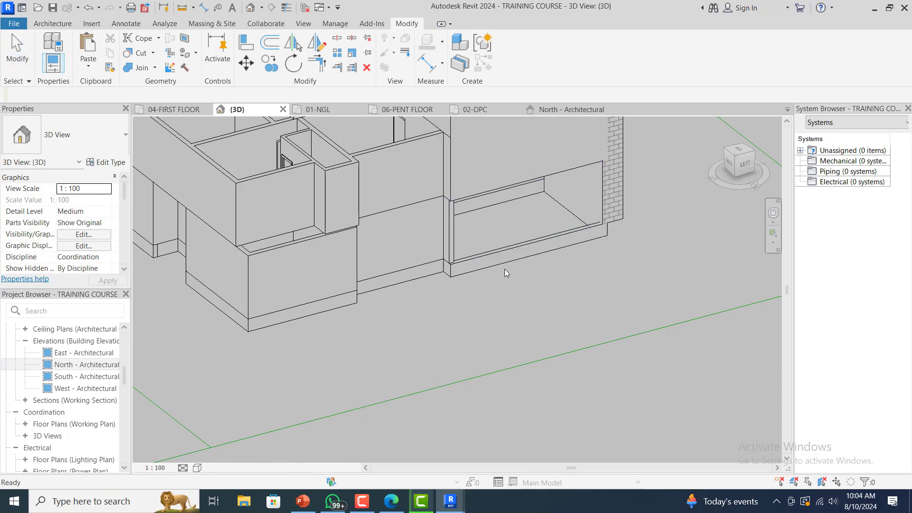
- Try to delete the 01-NGL foundation wall on the left side next to the brick-patterned column, and undo the deletion
left_click(572, 253)
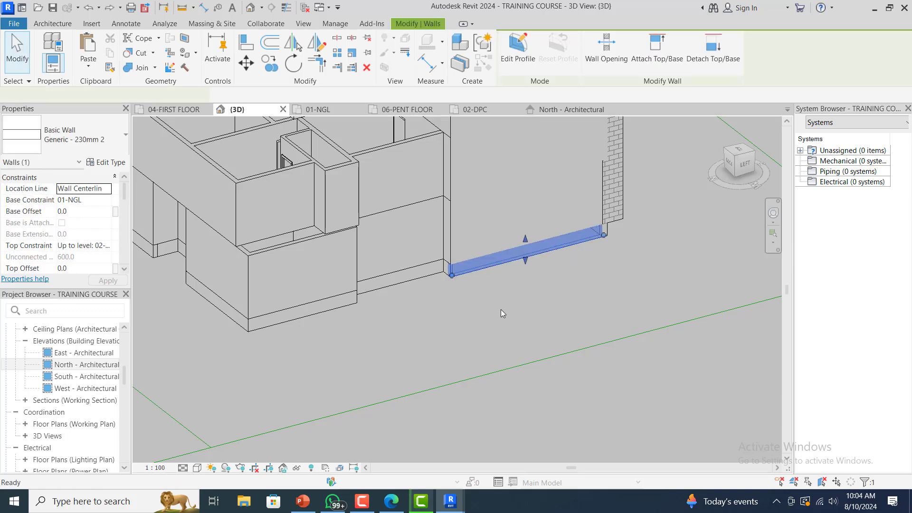
key("Delete")
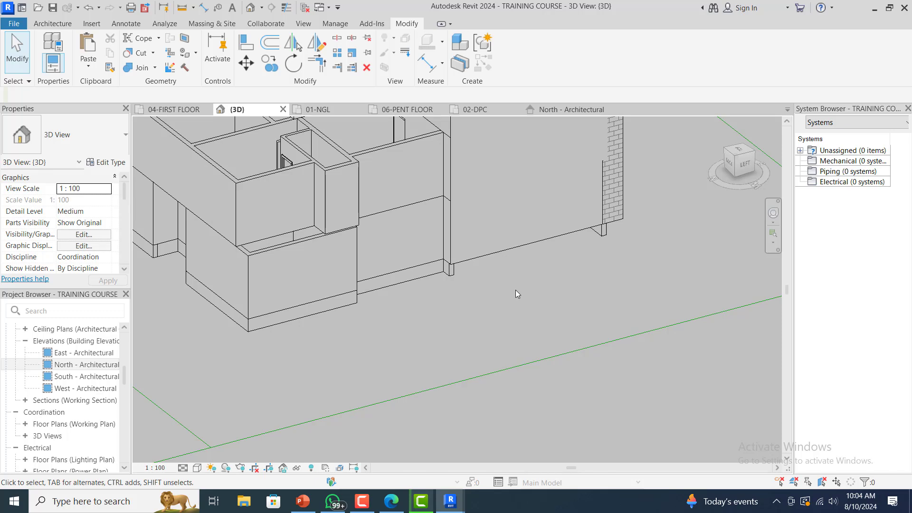
key("ctrl+z")
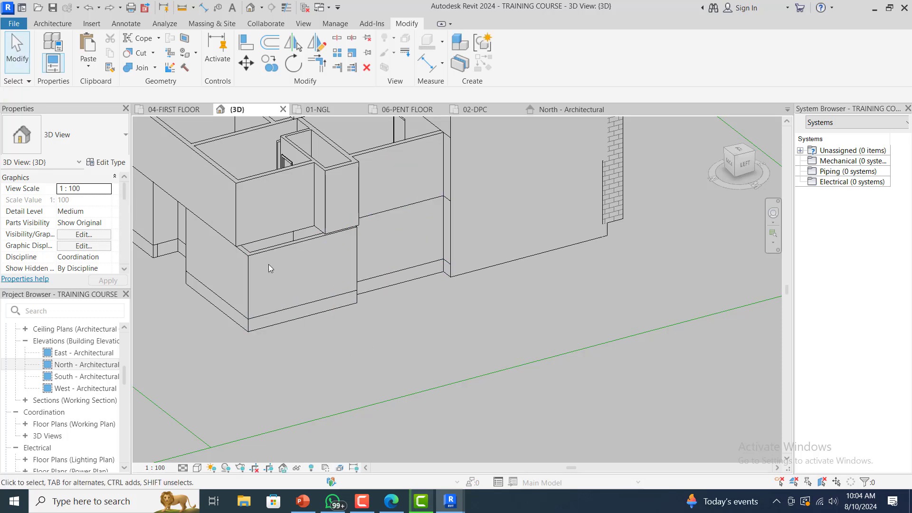
- Try to delete the 150 mm masonry wall on the left face of the brick-patterned column, and undo the deletion
left_click(773, 214)
left_click_drag(695, 275, 494, 276)
scroll(470, 282, "down", 3)
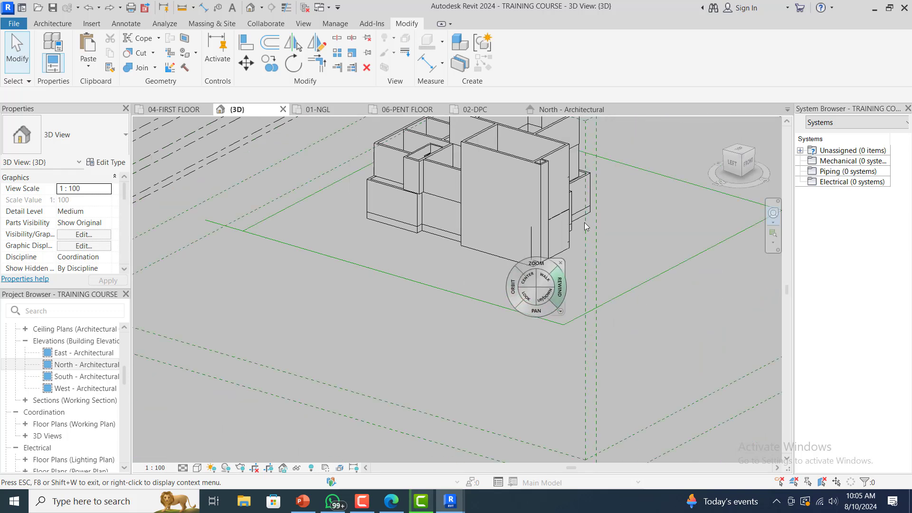
scroll(598, 215, "up", 3)
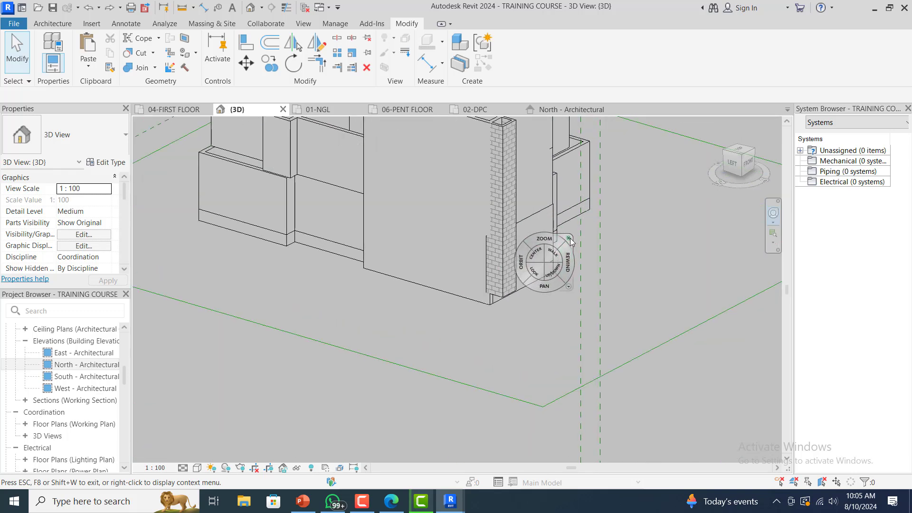
left_click(570, 238)
left_click(495, 288)
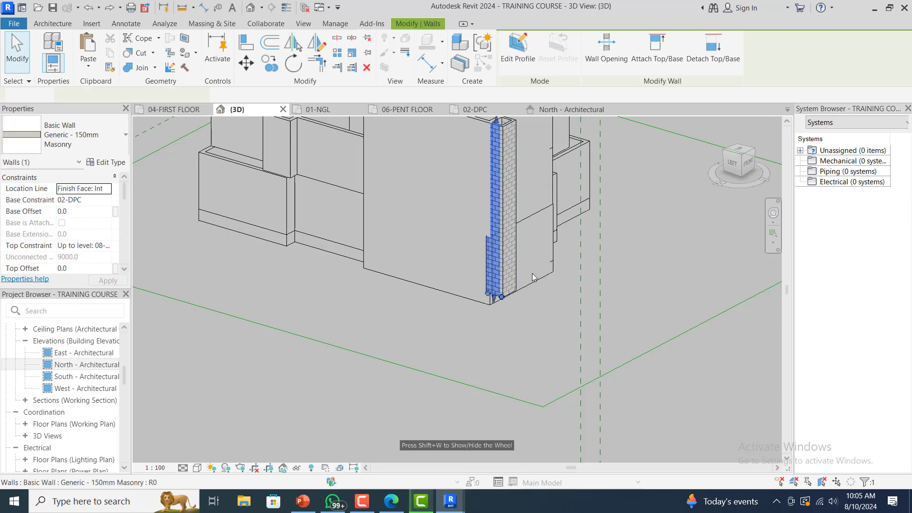
key("Delete")
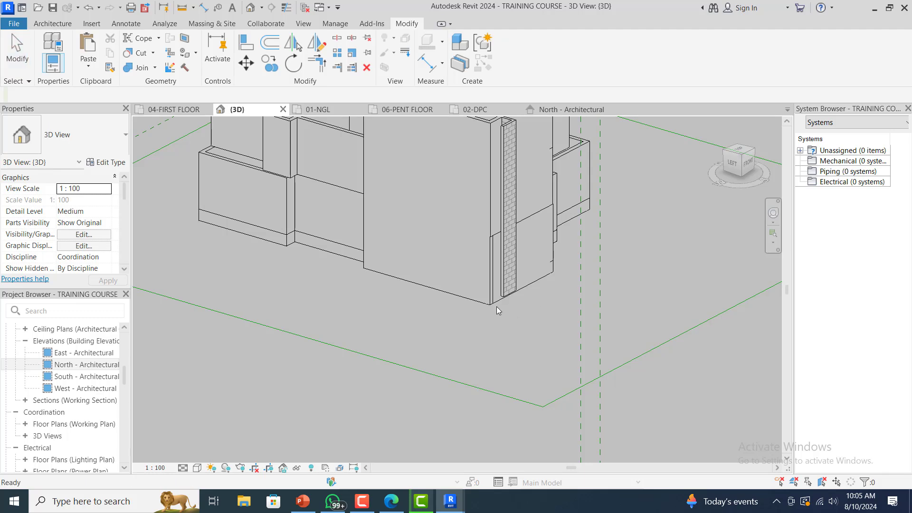
key("ctrl+z")
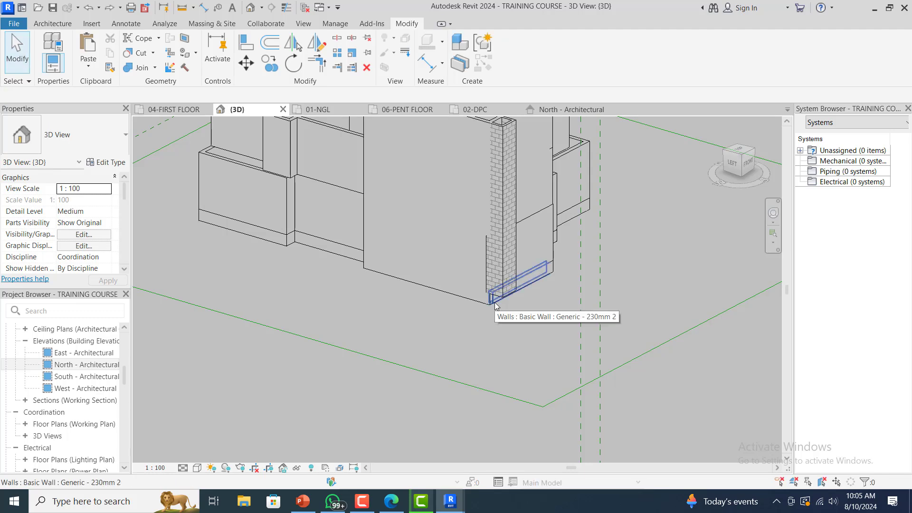
- Select the foundation walls meeting at the corner beside the brick-patterned column and try to delete the left-side one
left_click(500, 309)
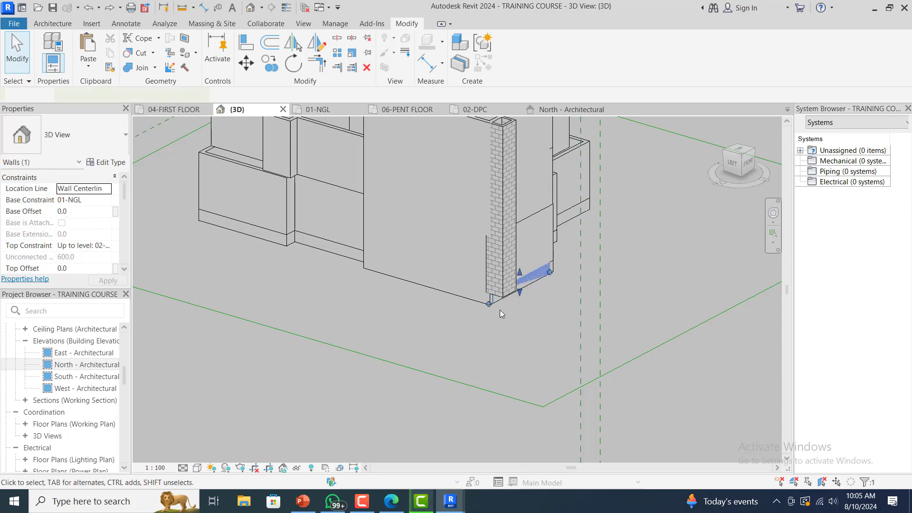
left_click(498, 314)
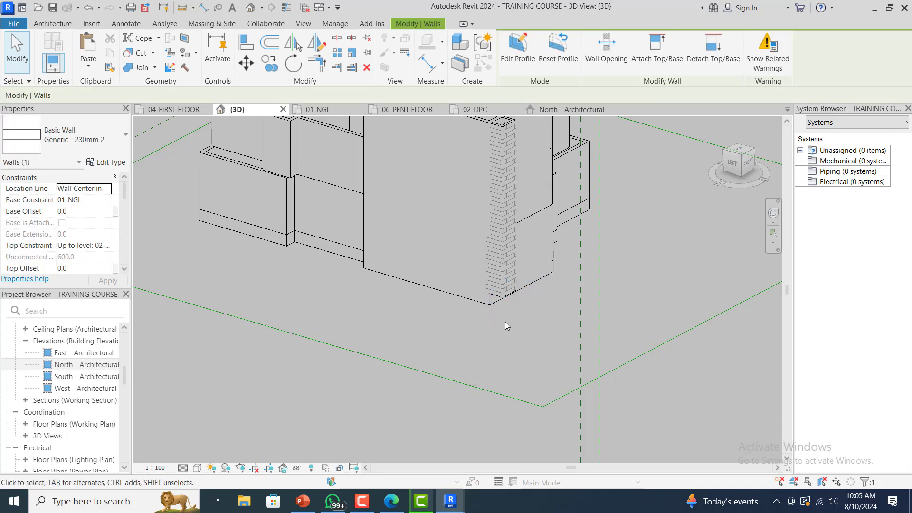
left_click(480, 300)
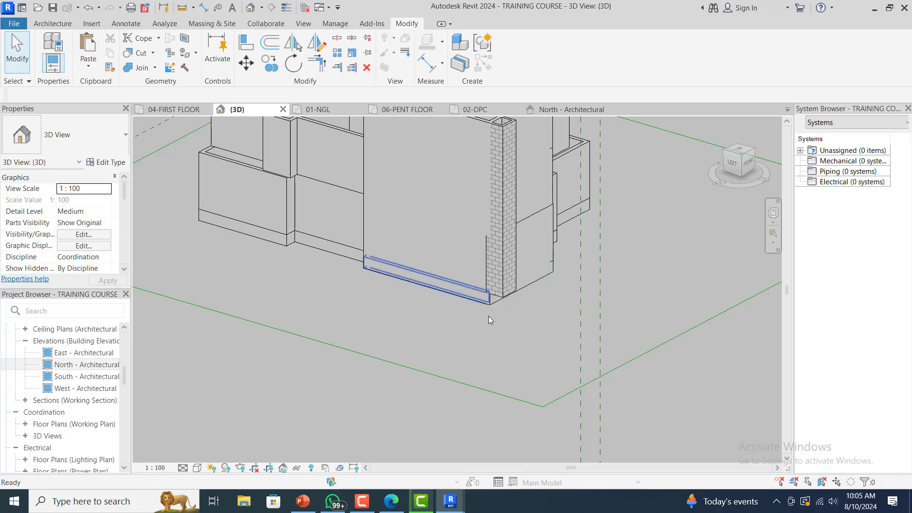
key("Delete")
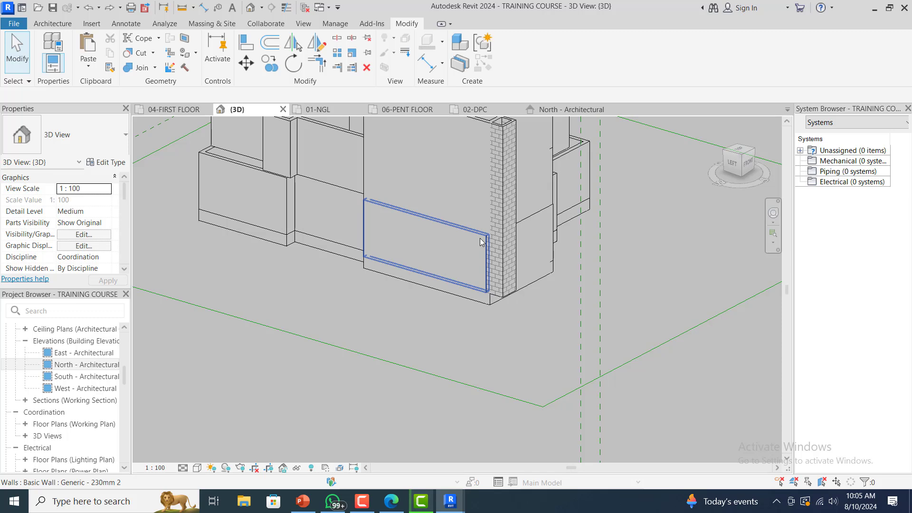
- Try to delete the 02-DPC ground-floor wall left of the brick-patterned column, and undo the deletion
left_click(481, 243)
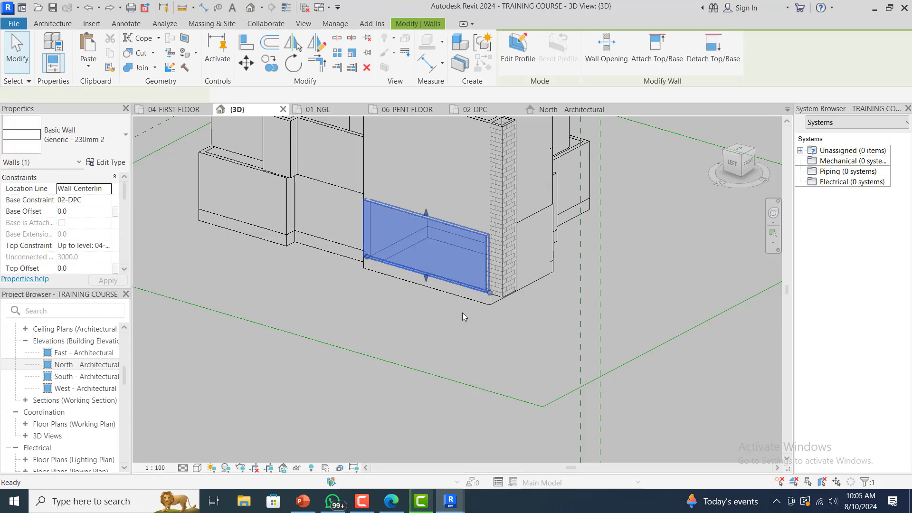
key("Delete")
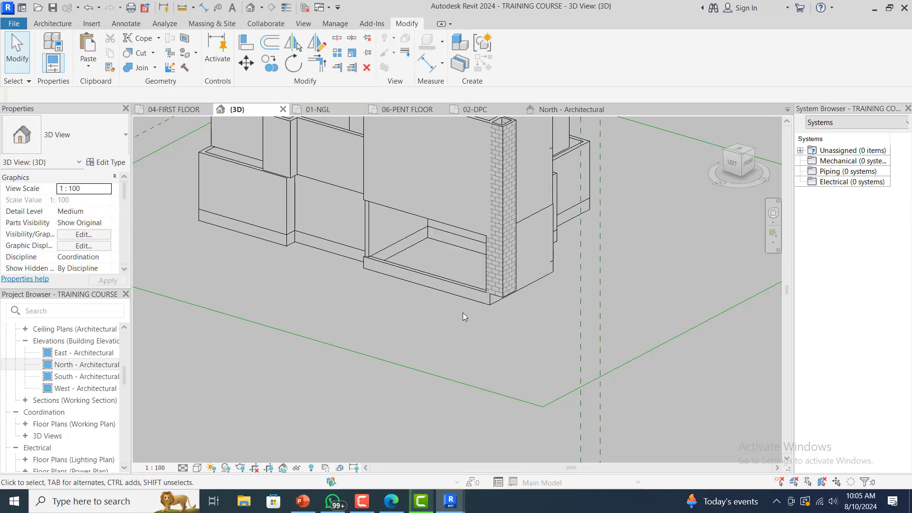
key("ctrl+z")
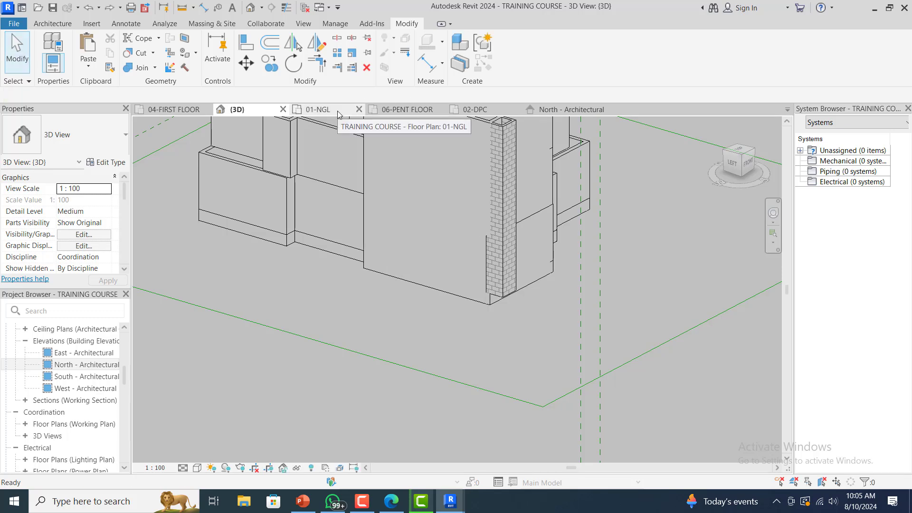
- Examine the ground-floor wall layout across the whole building in the 02-DPC floor plan
left_click(476, 110)
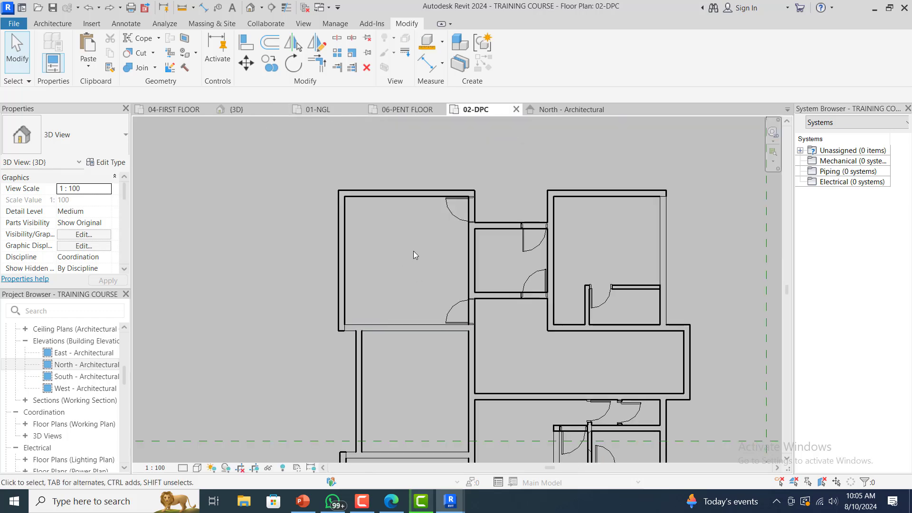
scroll(424, 332, "up", 6)
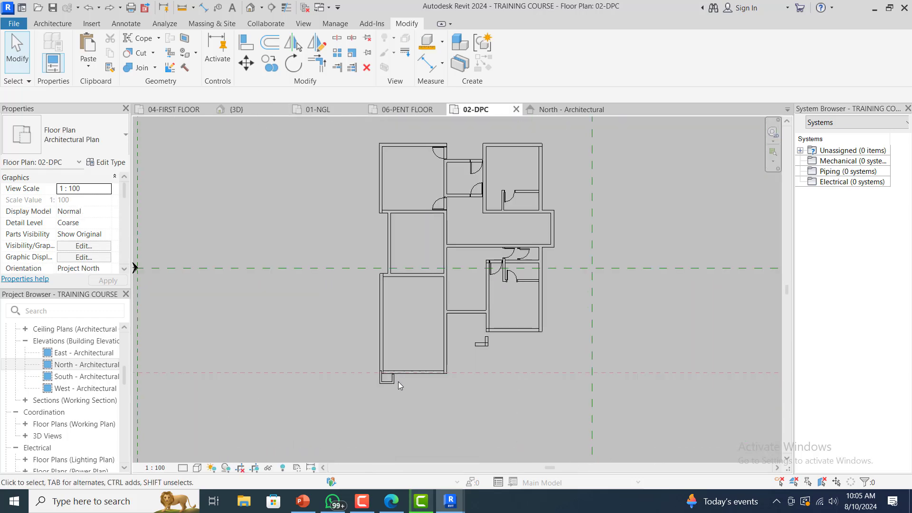
scroll(412, 364, "down", 2)
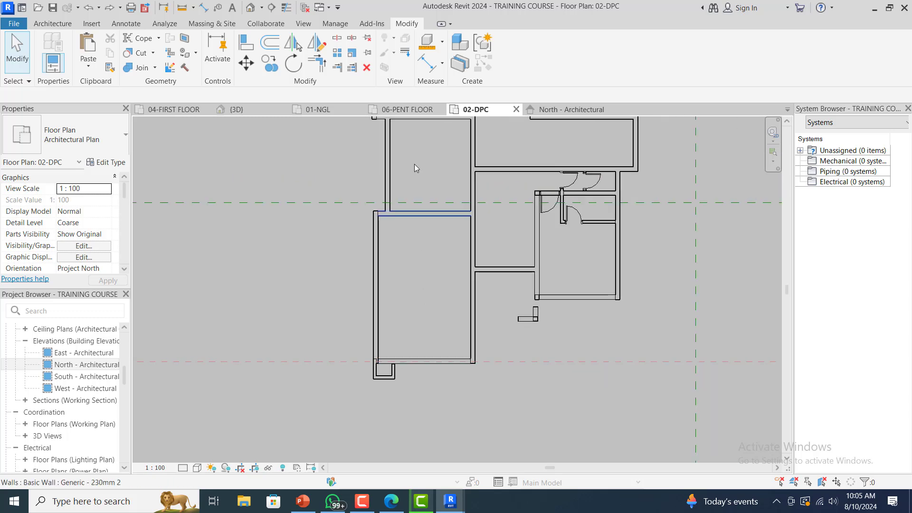
scroll(405, 269, "down", 2)
scroll(428, 172, "up", 1)
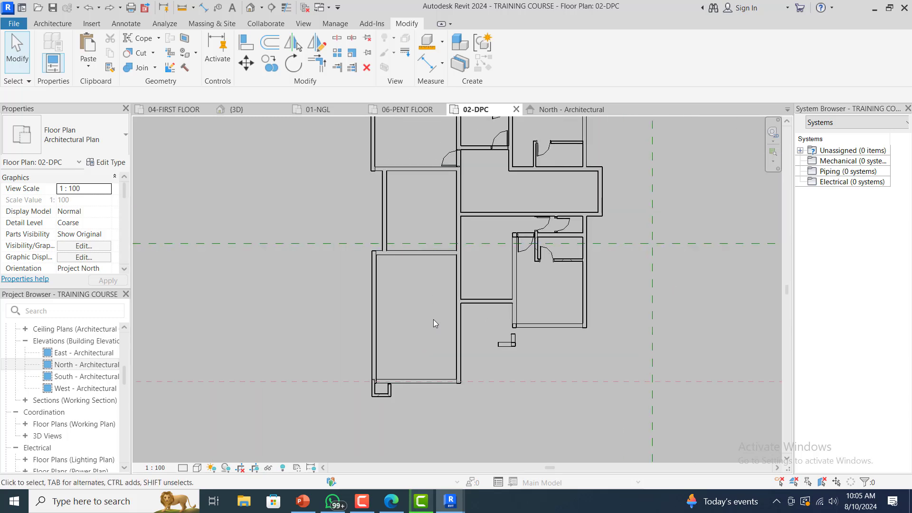
scroll(436, 316, "down", 2)
scroll(502, 171, "up", 1)
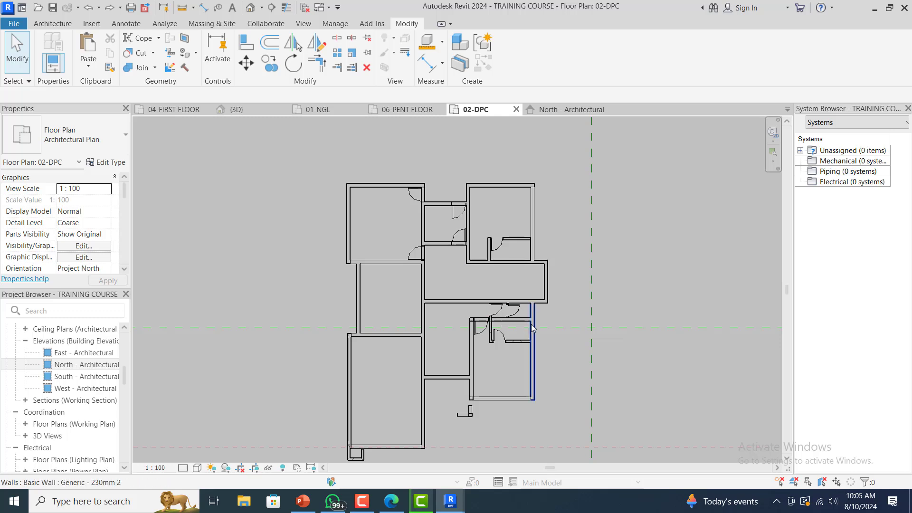
scroll(528, 317, "up", 1)
scroll(534, 153, "up", 1)
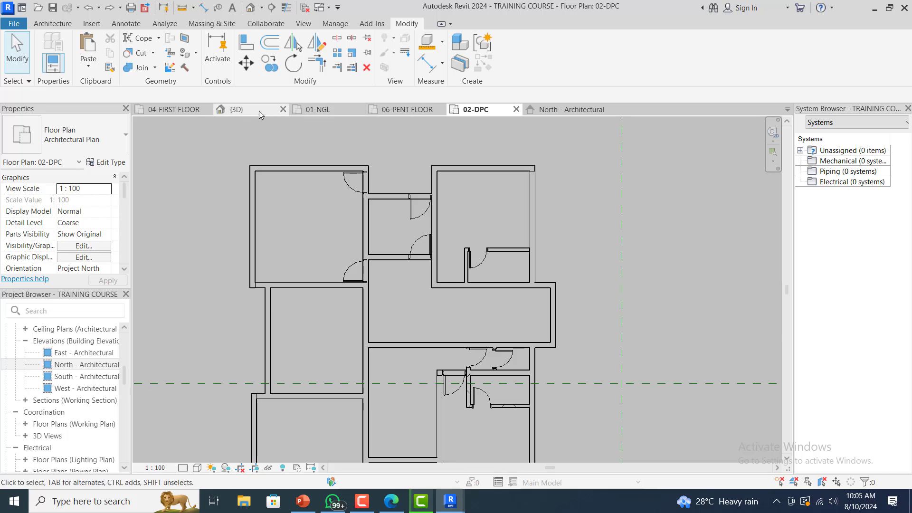
- Examine the stacked wall levels from the rear and front of the building in the 3D view
left_click(243, 110)
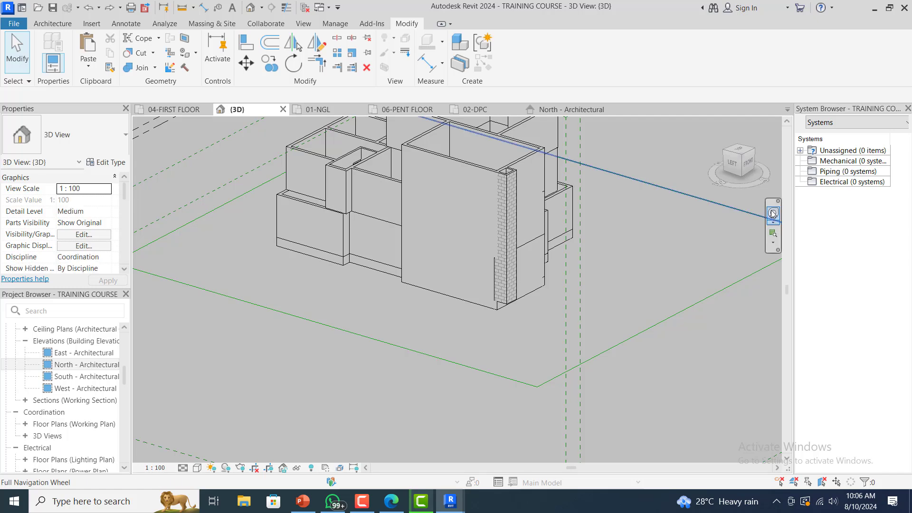
key("shift+w")
left_click_drag(656, 282, 469, 304)
left_click_drag(422, 341, 427, 338)
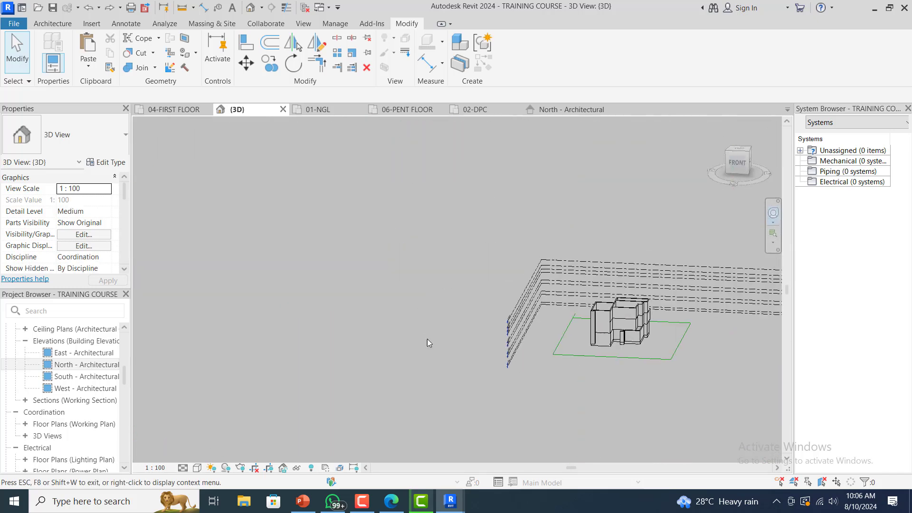
left_click_drag(632, 352, 234, 373)
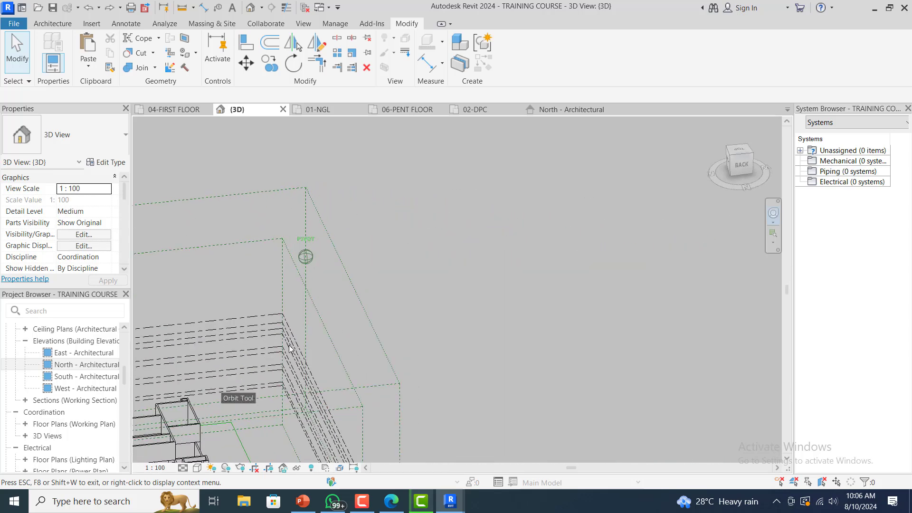
scroll(289, 346, "down", 4)
scroll(226, 452, "up", 3)
scroll(226, 452, "up", 2)
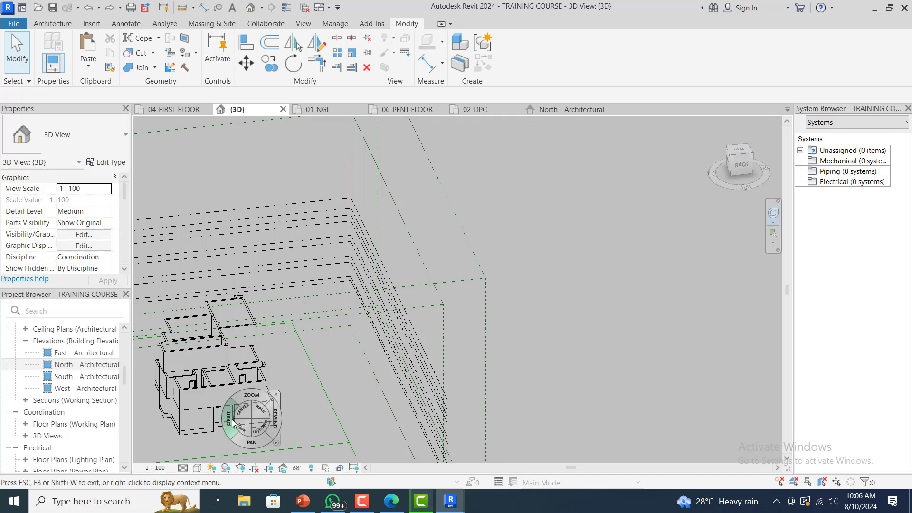
left_click_drag(233, 422, 581, 431)
scroll(585, 413, "down", 2)
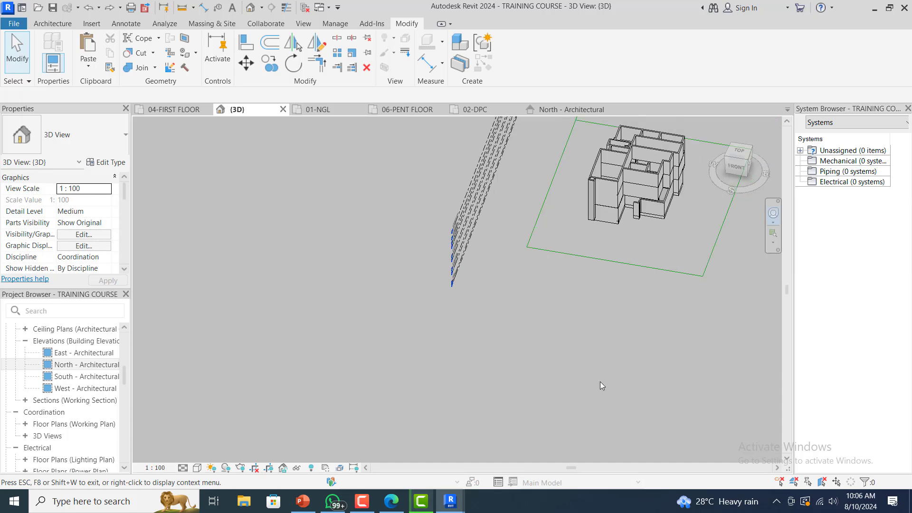
scroll(600, 382, "down", 1)
scroll(684, 213, "up", 5)
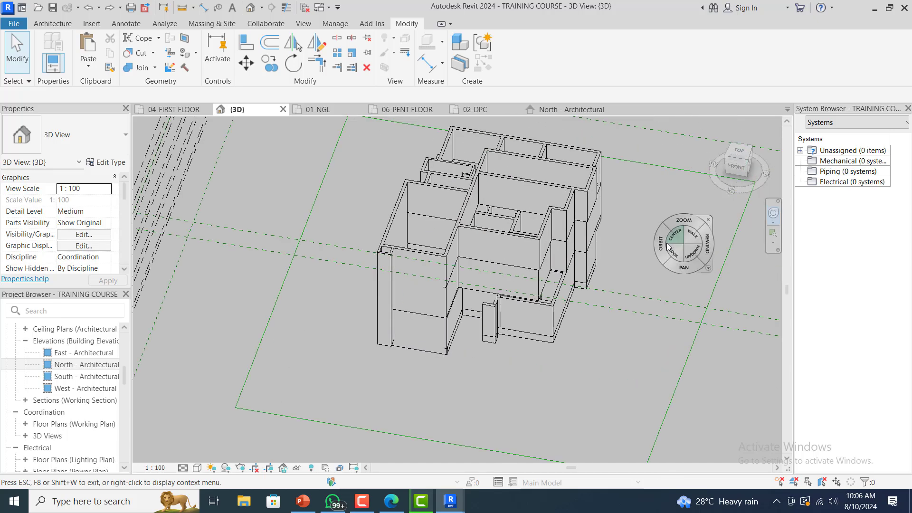
left_click_drag(663, 247, 658, 275)
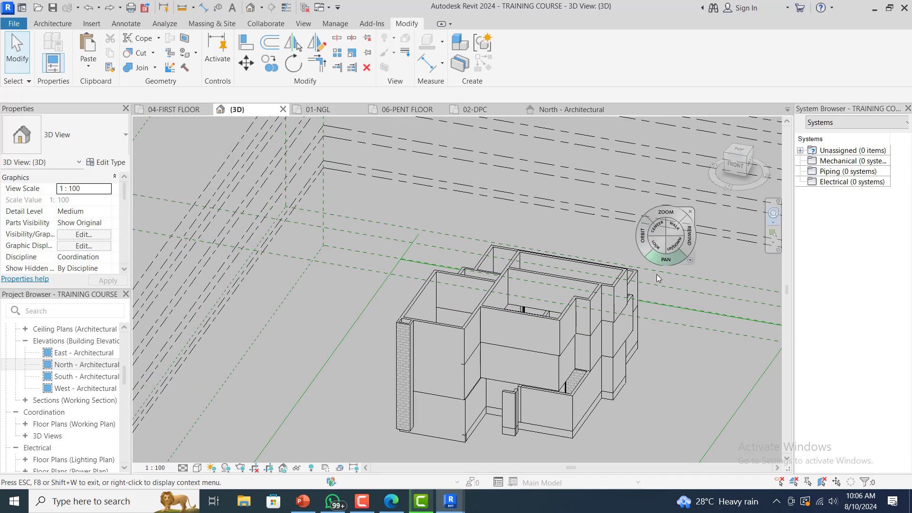
scroll(664, 287, "down", 2)
scroll(671, 369, "up", 4)
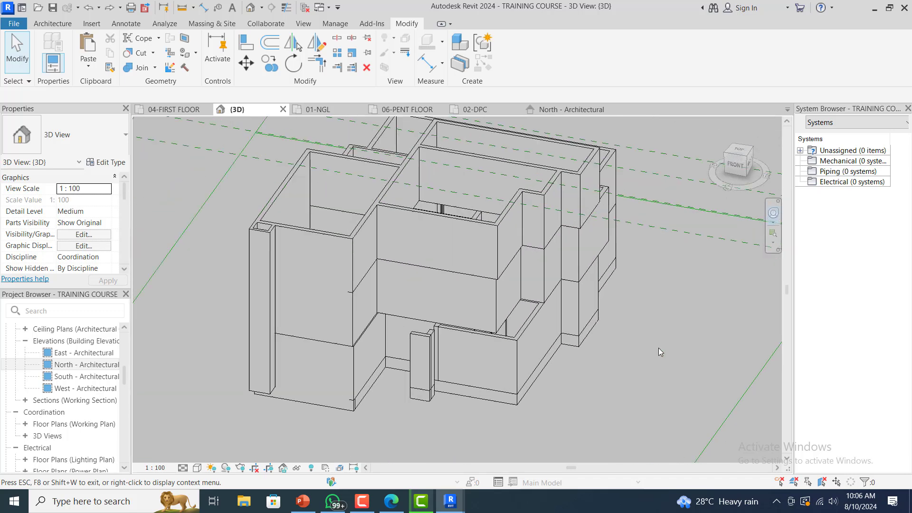
scroll(658, 352, "up", 1)
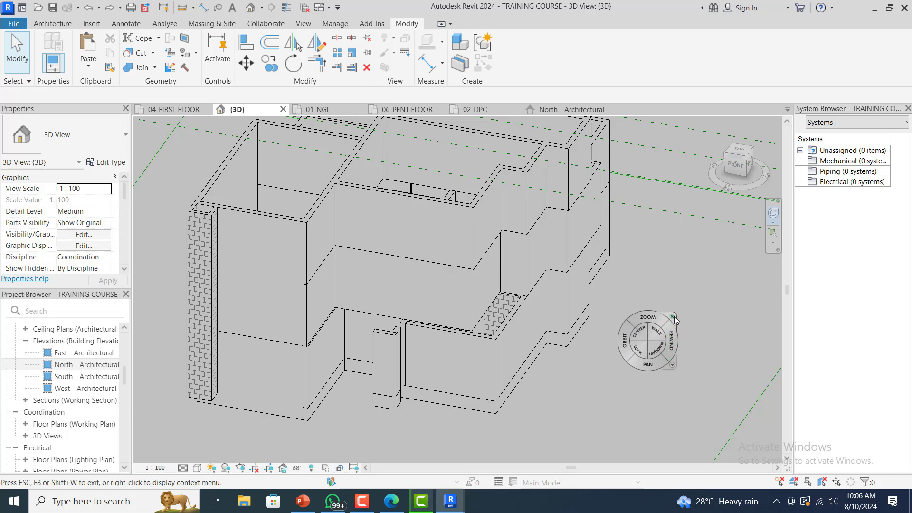
left_click(675, 316)
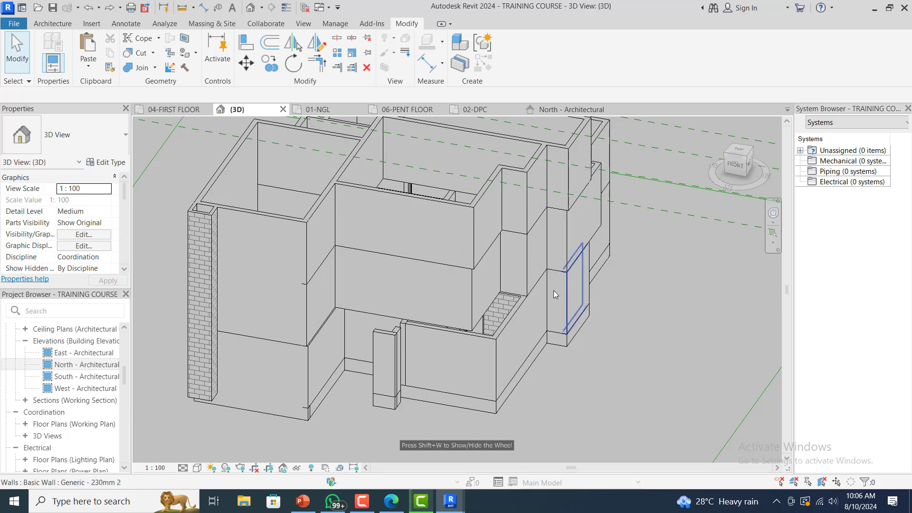
- Select the first-floor 230 mm side wall above the brick-patterned surface at the building's front for inspection in 3D
scroll(483, 266, "up", 3)
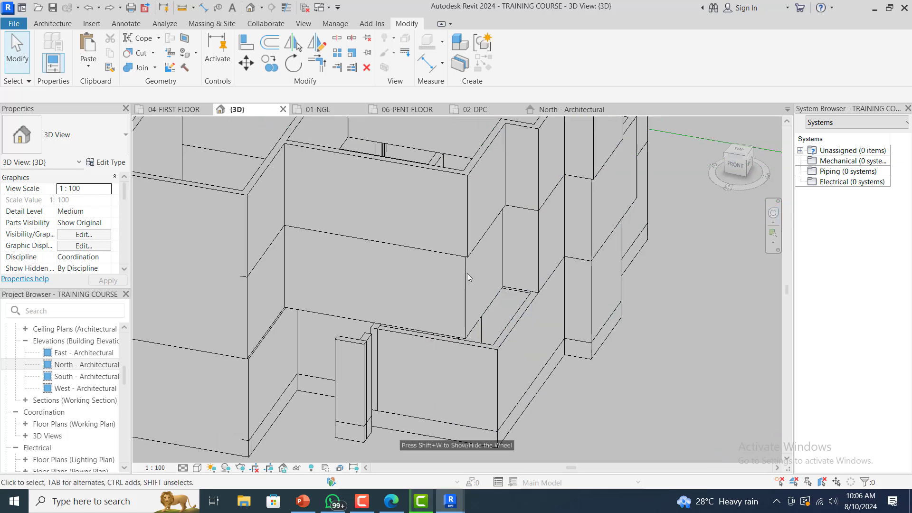
scroll(475, 295, "up", 2)
scroll(481, 311, "up", 1)
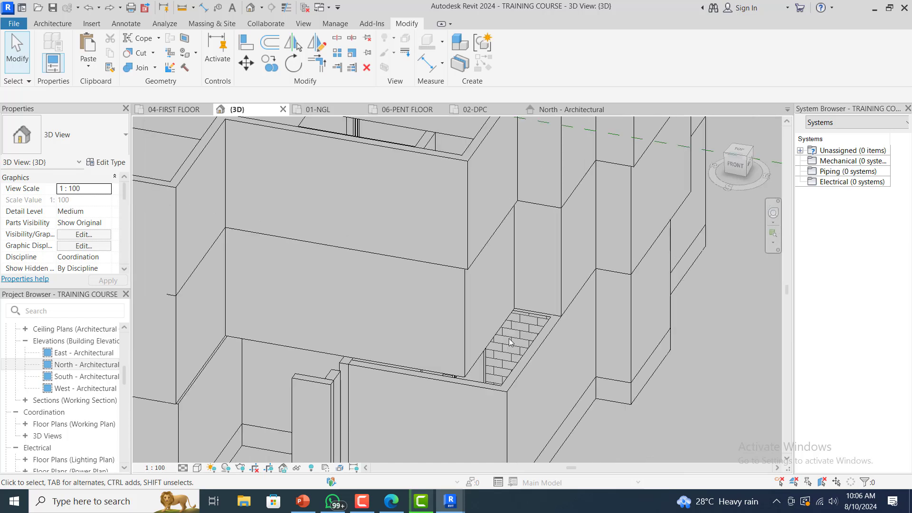
left_click(774, 213)
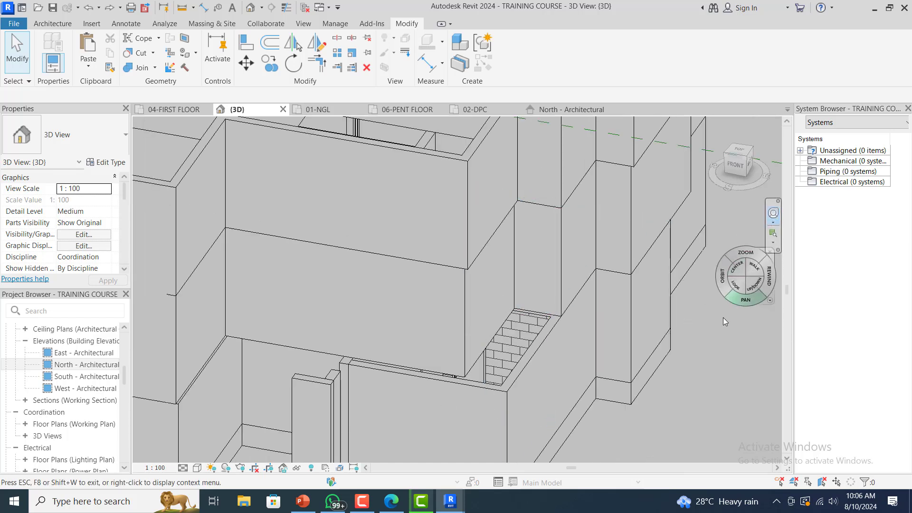
left_click_drag(710, 288, 708, 292)
left_click_drag(707, 293, 547, 381)
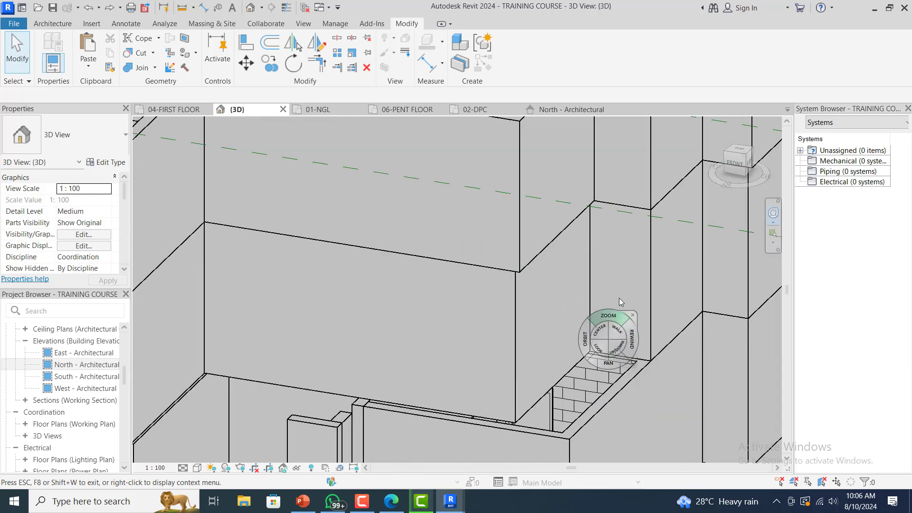
left_click(640, 295)
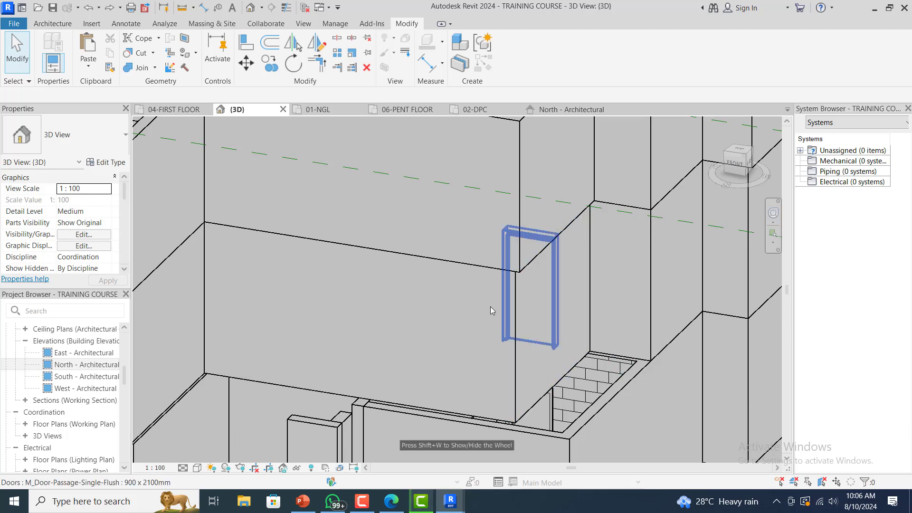
left_click(515, 314)
scroll(518, 285, "up", 2)
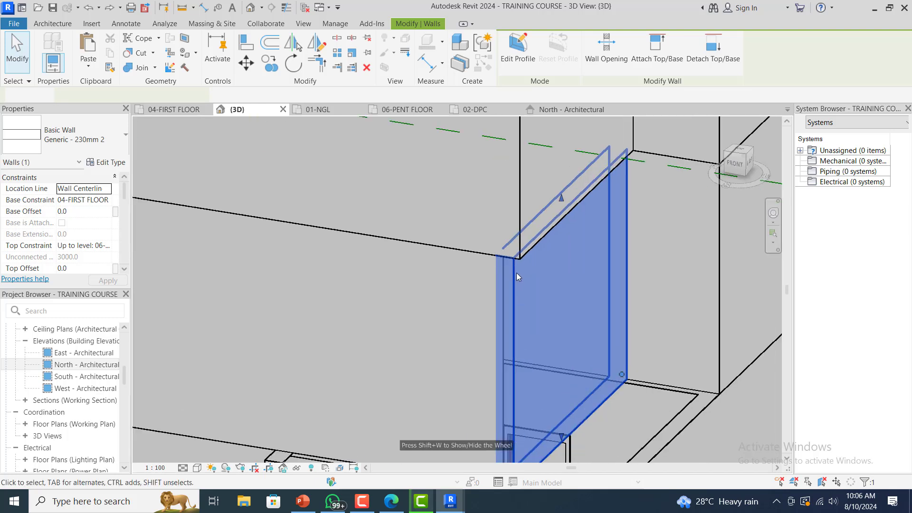
scroll(513, 254, "up", 1)
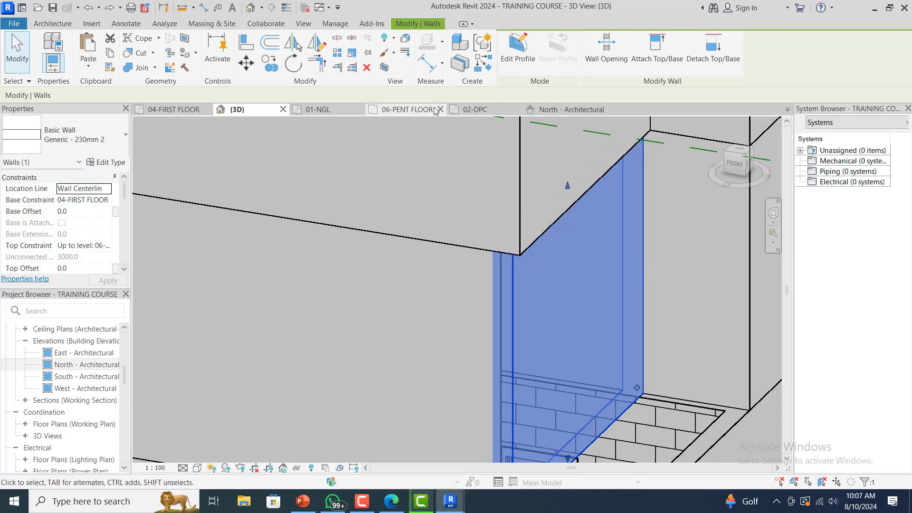
- Check the selected first-floor wall in the 01-NGL and 02-DPC floor plans and review its constraints and dimensions
left_click(318, 110)
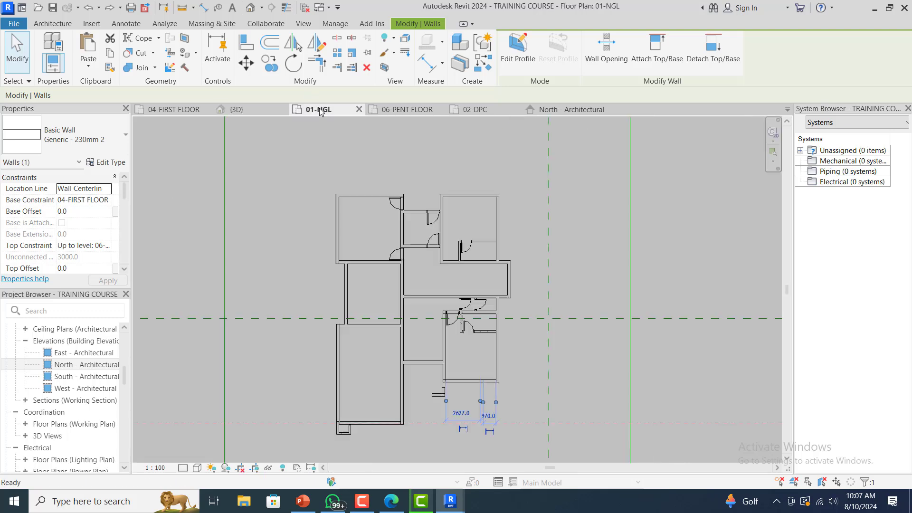
left_click(506, 112)
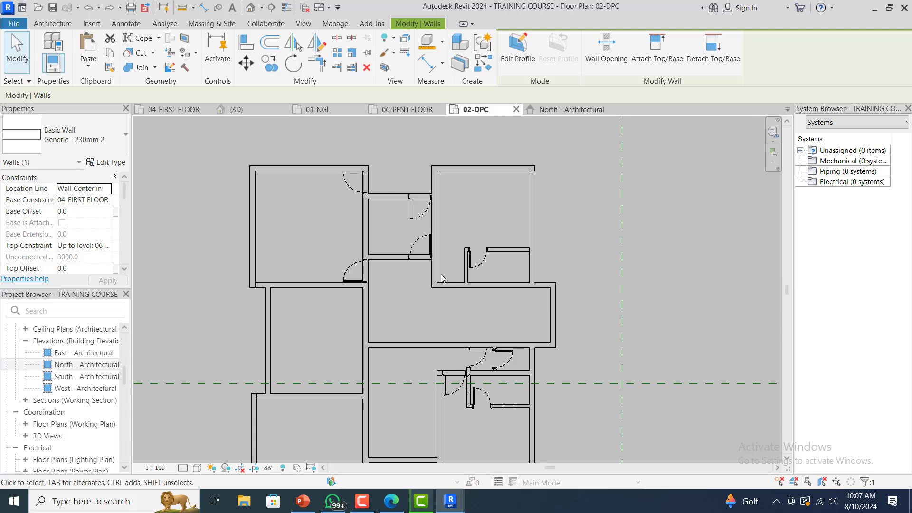
scroll(457, 216, "down", 3)
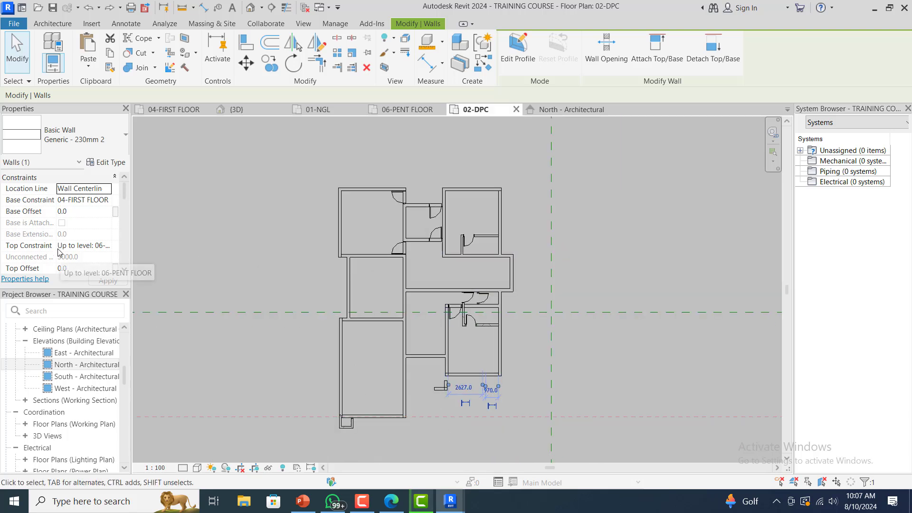
scroll(70, 246, "down", 1)
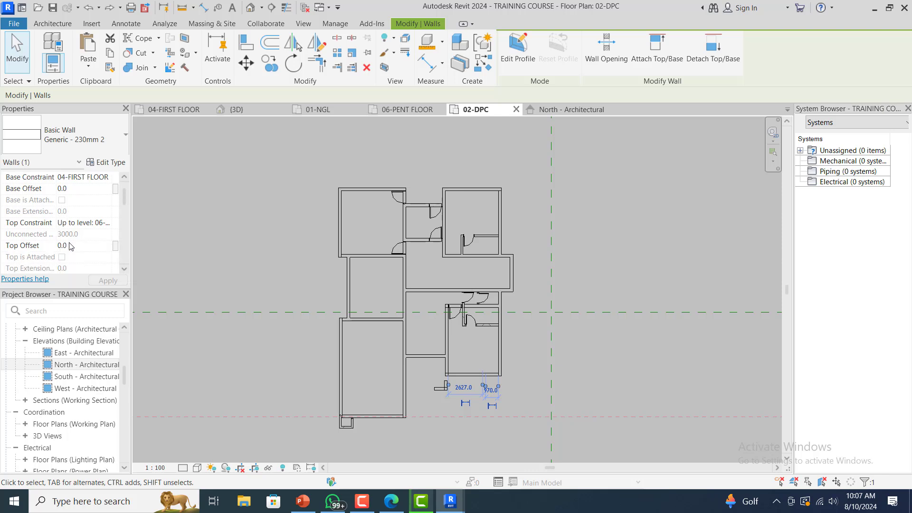
scroll(72, 252, "down", 6)
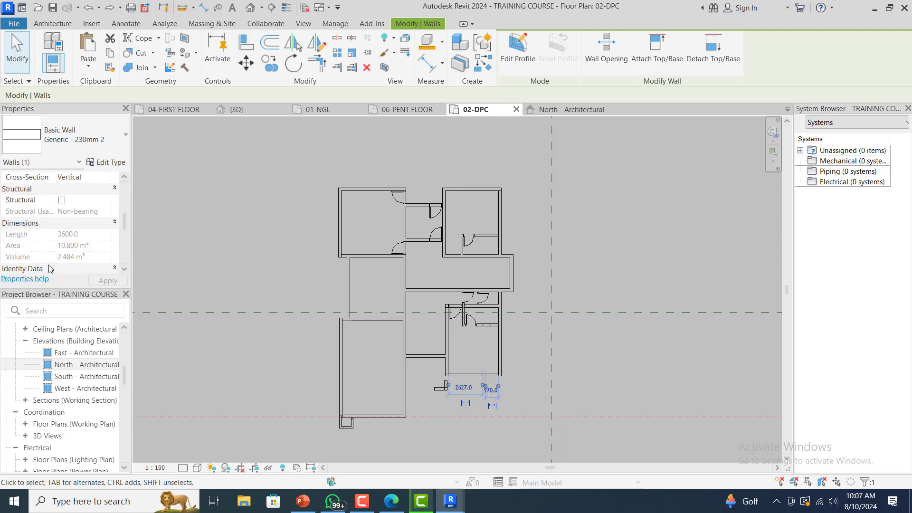
- Review the selected first-floor wall's base and top constraints, offsets and dimensions in the 02-DPC plan
scroll(60, 251, "down", 2)
scroll(62, 250, "up", 9)
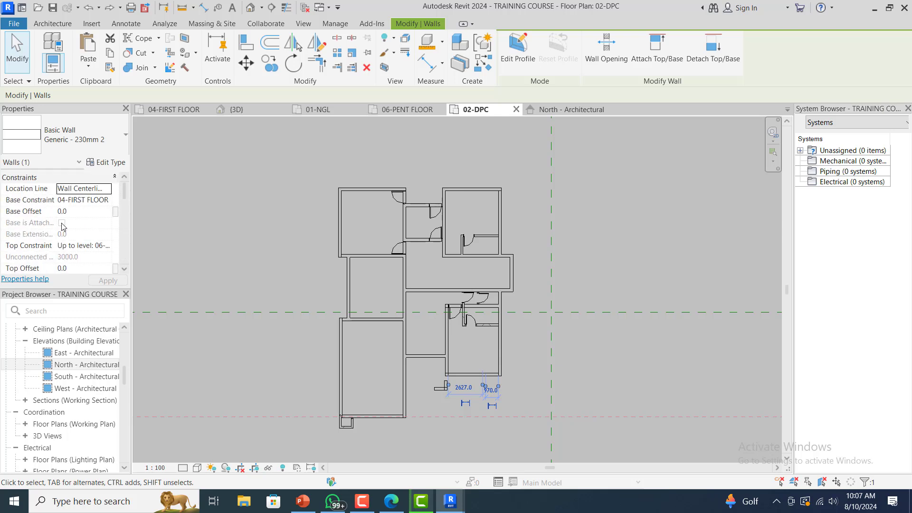
scroll(64, 219, "down", 2)
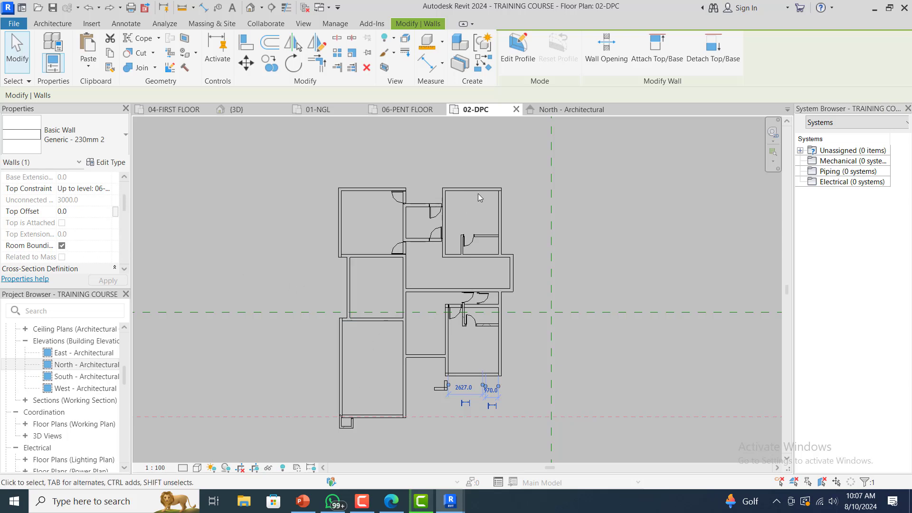
- Start a new stair in the 02-DPC plan using the cast-in-place type M_Monolithic Stair
scroll(515, 289, "up", 3)
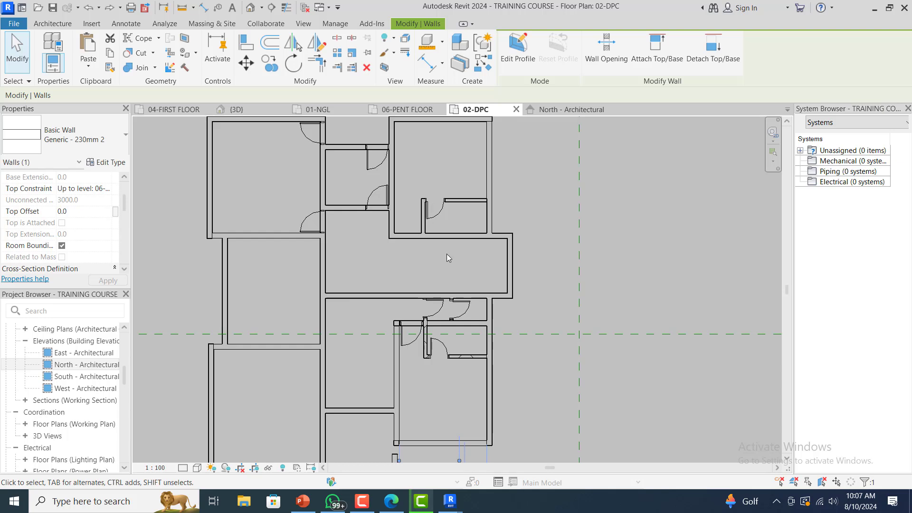
scroll(481, 269, "up", 1)
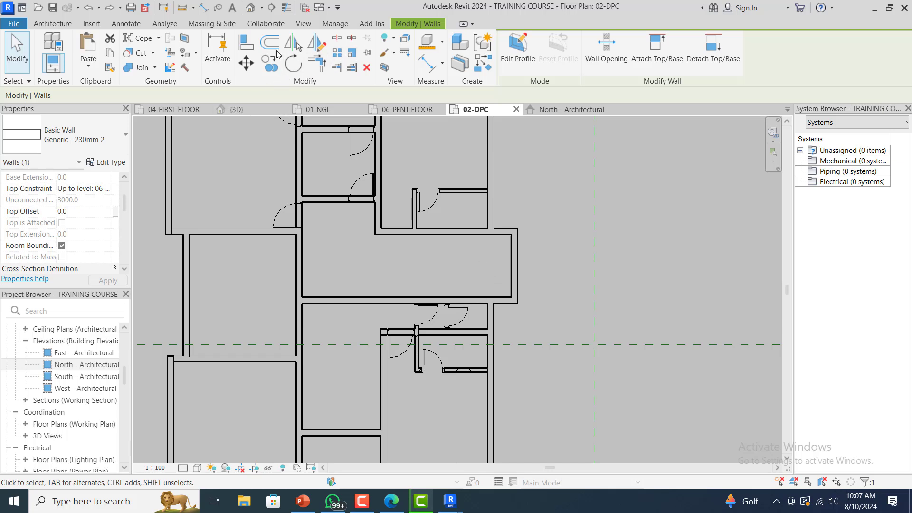
left_click(49, 24)
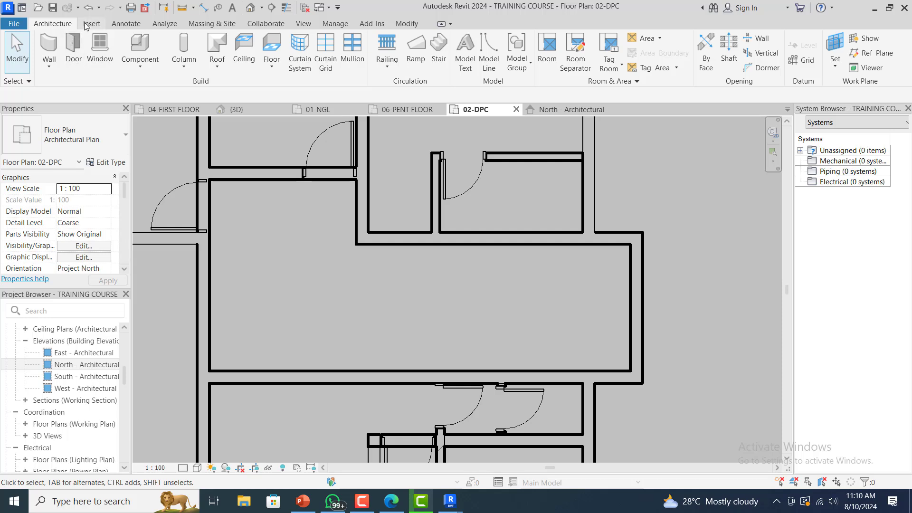
left_click(441, 53)
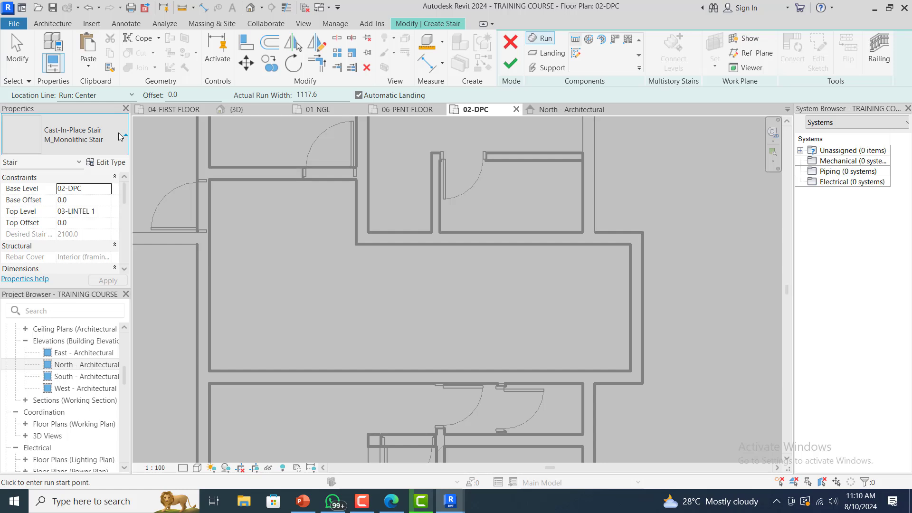
left_click(123, 137)
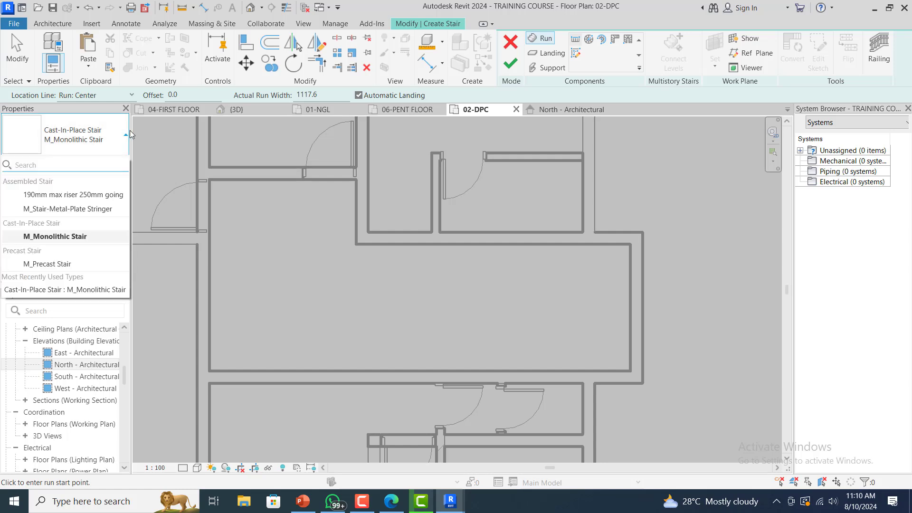
left_click(49, 236)
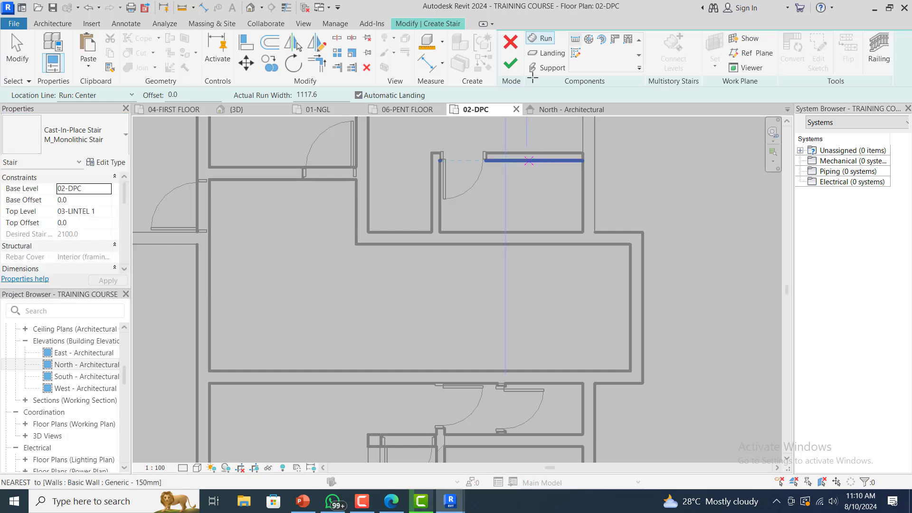
left_click(577, 53)
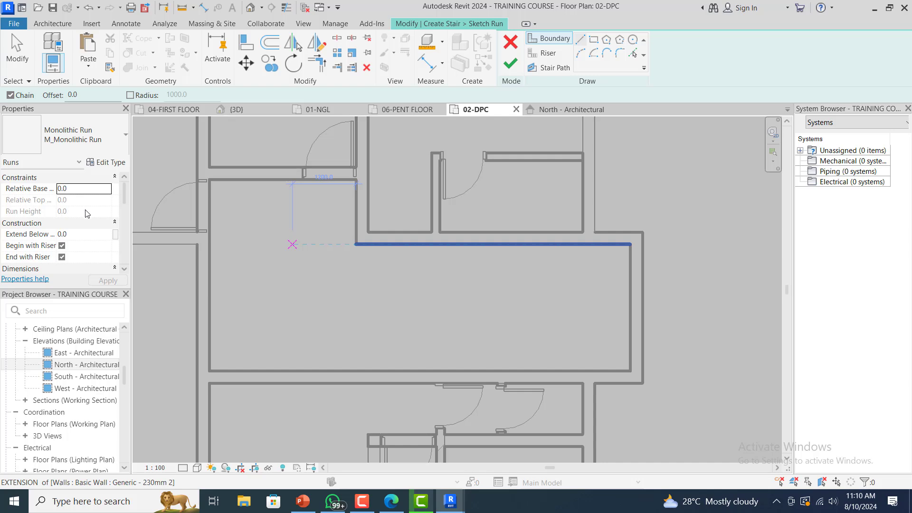
key("Escape")
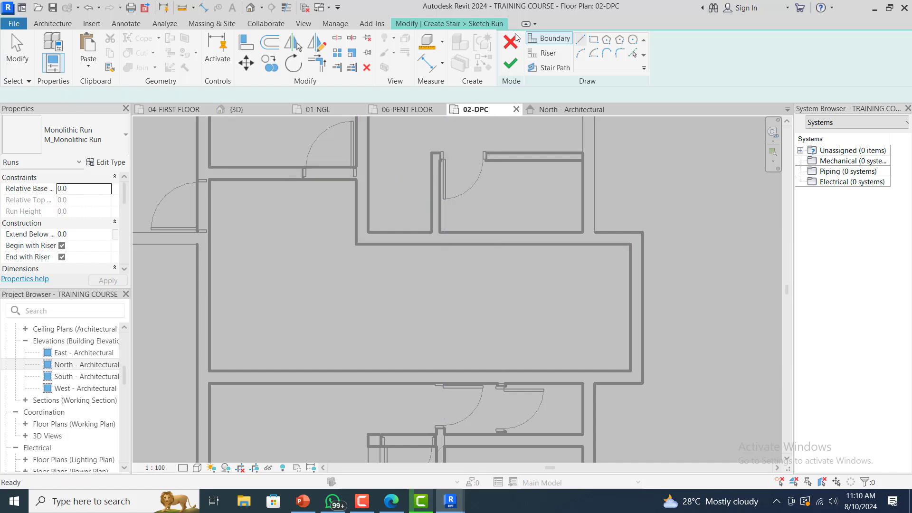
key("Escape")
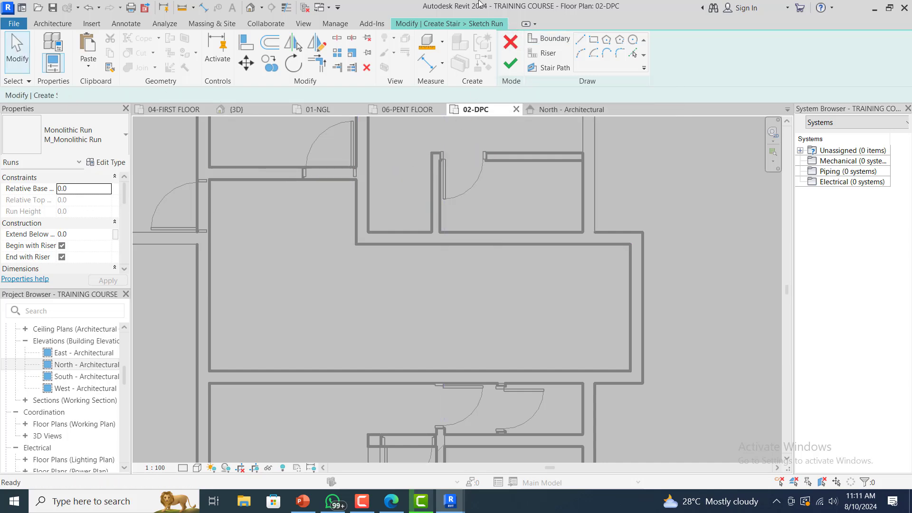
left_click_drag(123, 195, 131, 170)
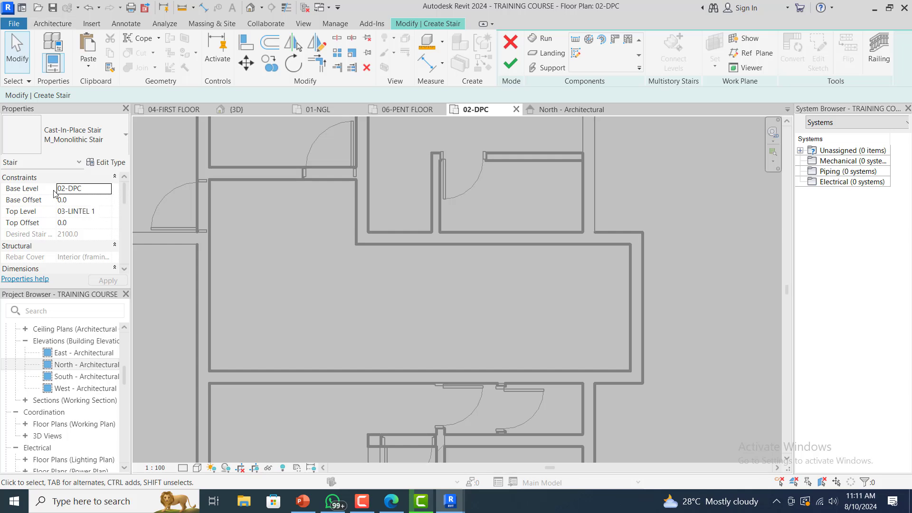
- Set the stair's top level to 04-FIRST FLOOR and keep the M_Monolithic Stair type
left_click(95, 212)
left_click(106, 211)
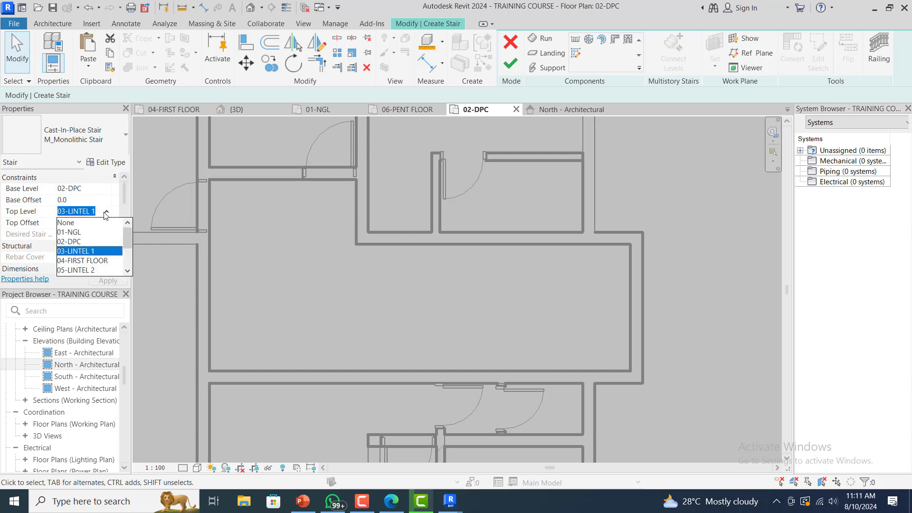
left_click(93, 261)
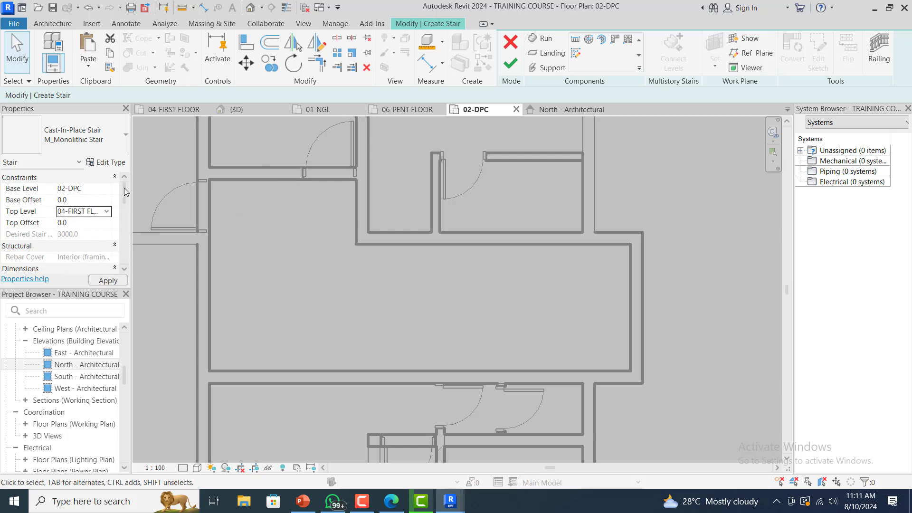
left_click(120, 136)
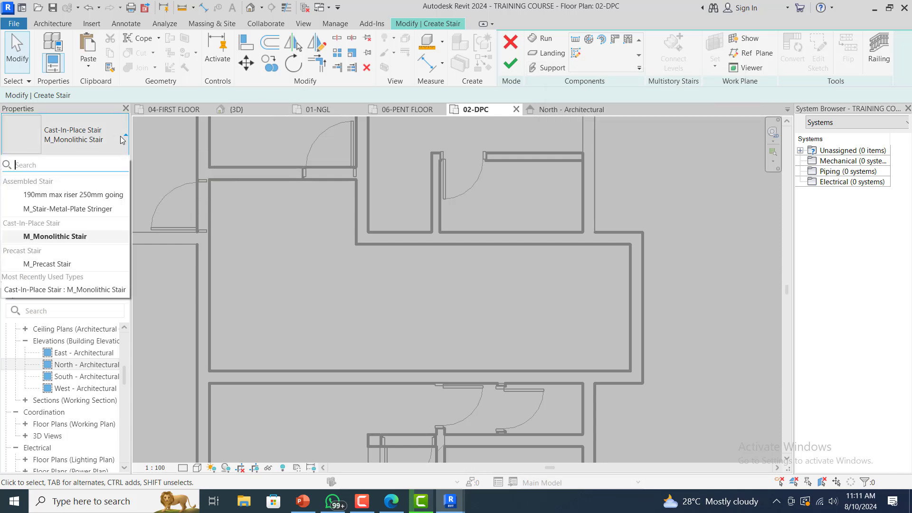
left_click(65, 237)
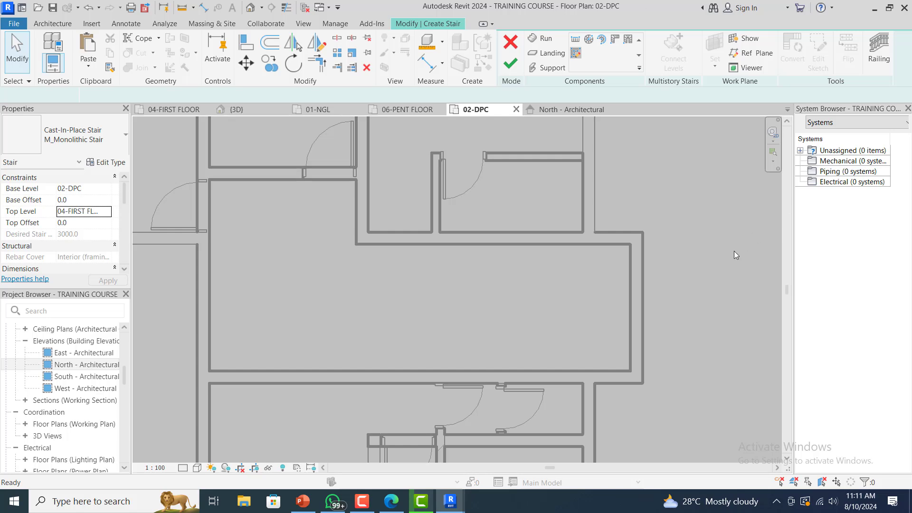
- Sketch the stair run's U-shaped outer boundary along the stairwell's inner wall faces, with two 4500 mm sides joined along the end wall
left_click(581, 40)
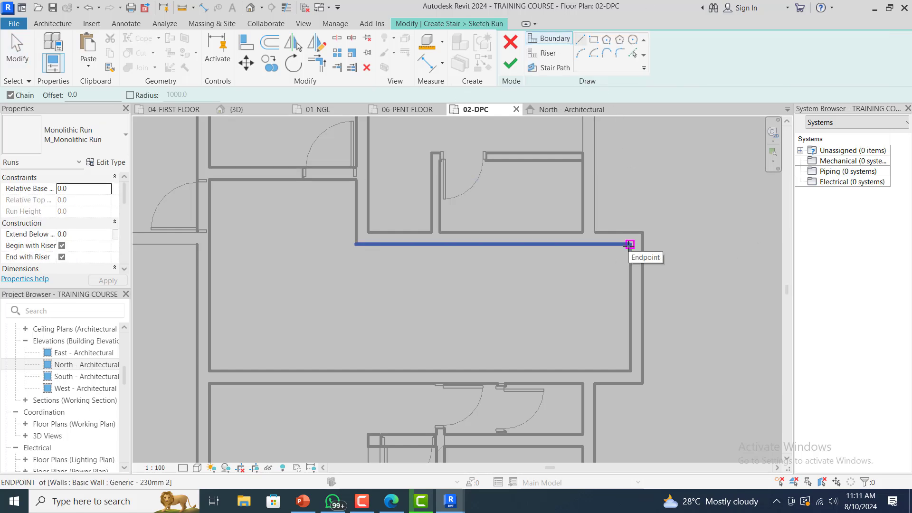
left_click(629, 245)
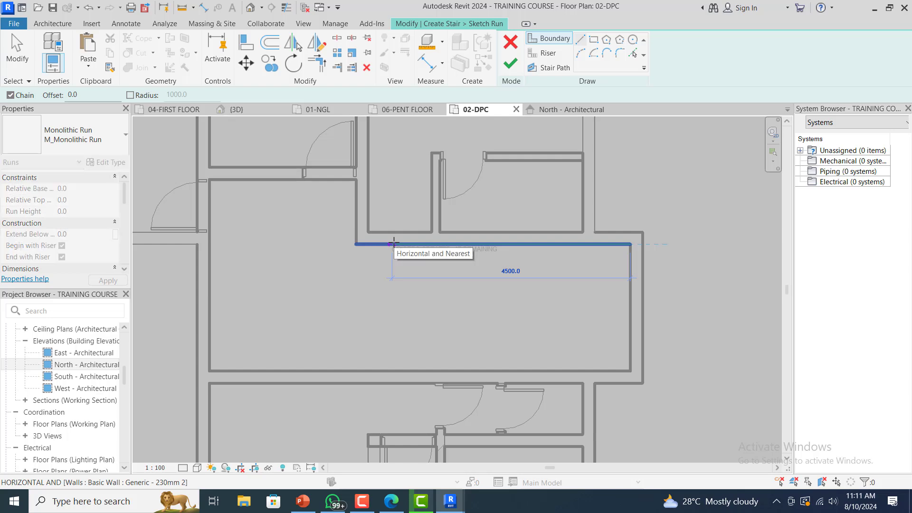
left_click(394, 243)
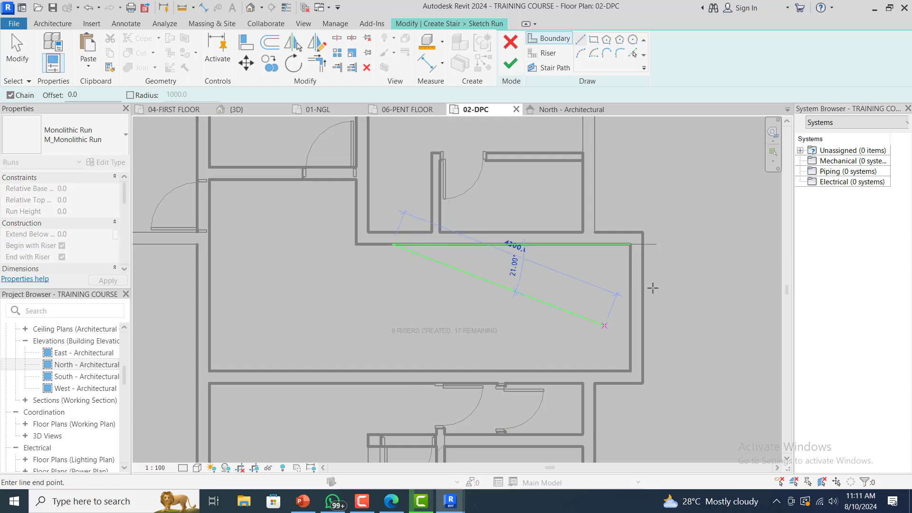
key("Escape")
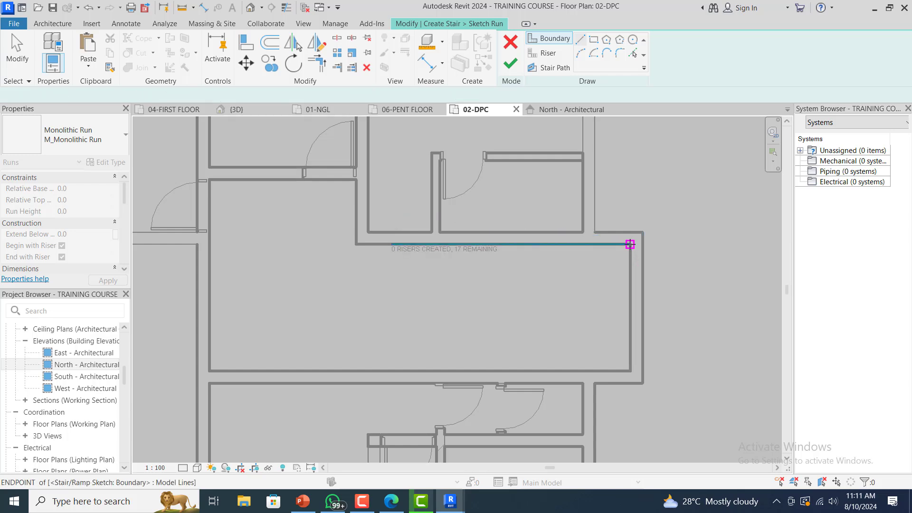
left_click(630, 244)
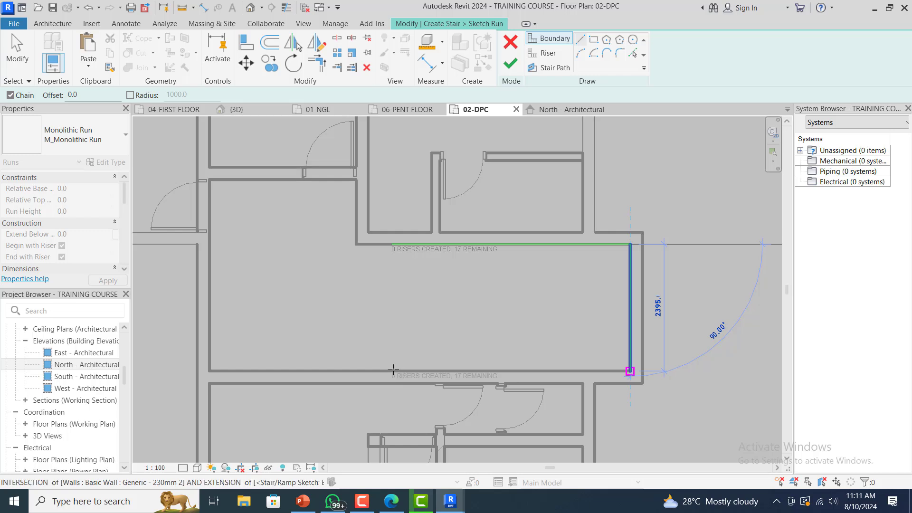
left_click(393, 369)
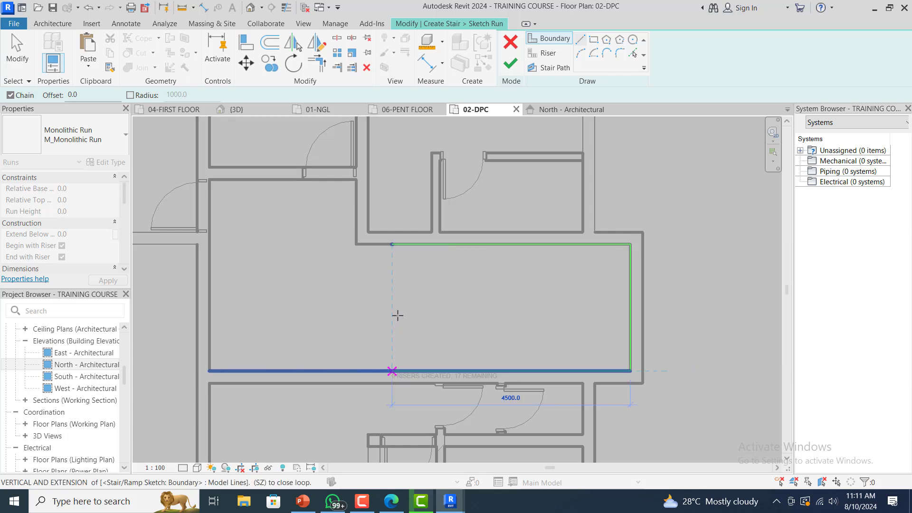
left_click(398, 312, "shift")
key("Escape")
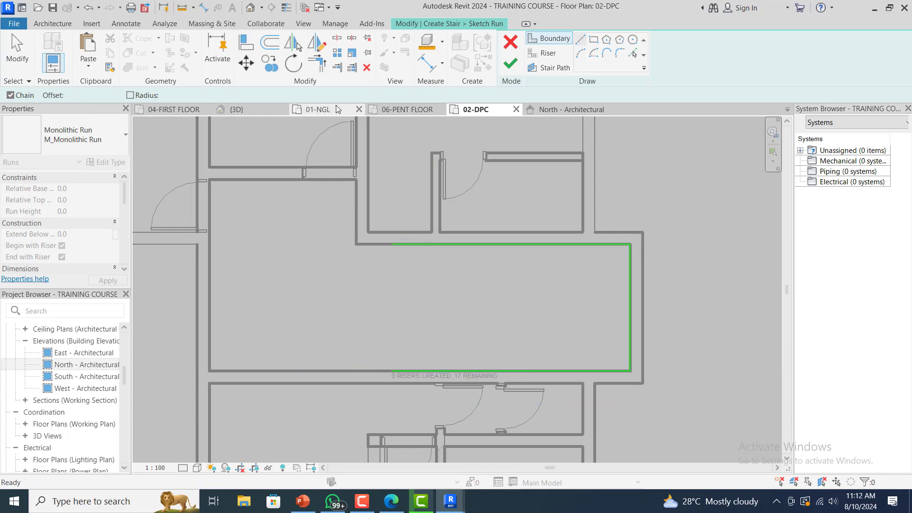
- Offset copies of the three outer boundary lines 1150 mm into the stairwell
left_click(269, 44)
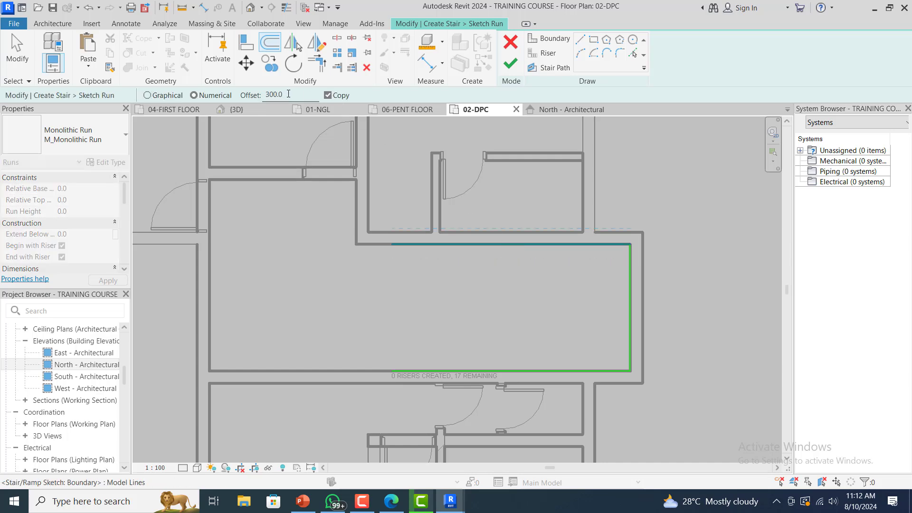
left_click_drag(288, 94, 262, 93)
type("1515")
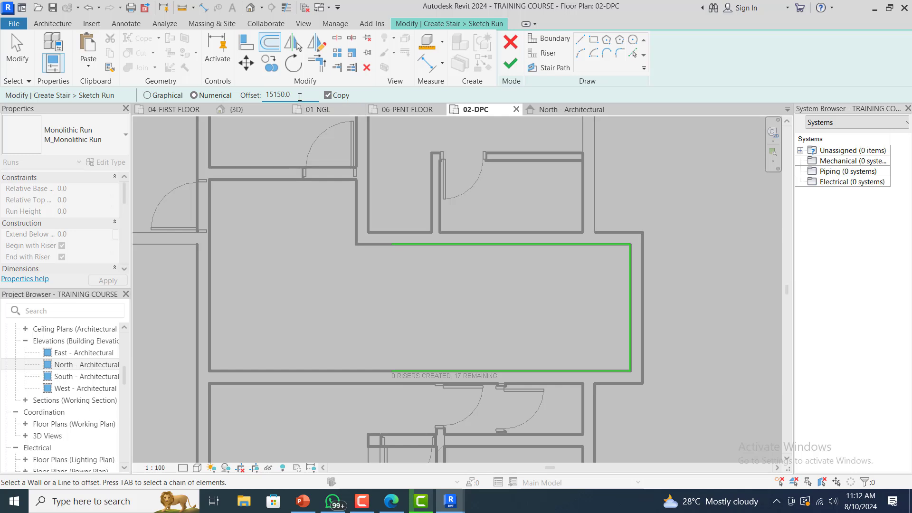
left_click_drag(290, 94, 255, 95)
type("1150")
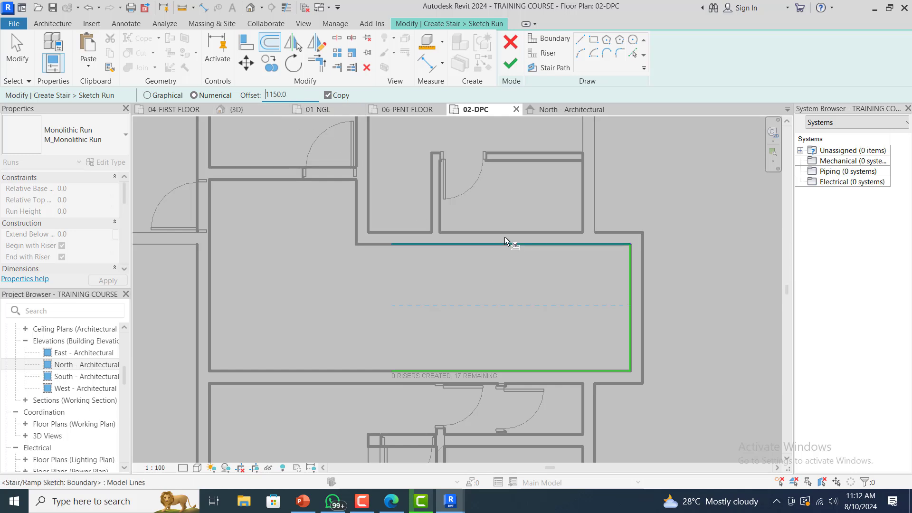
left_click(509, 245)
left_click(557, 367)
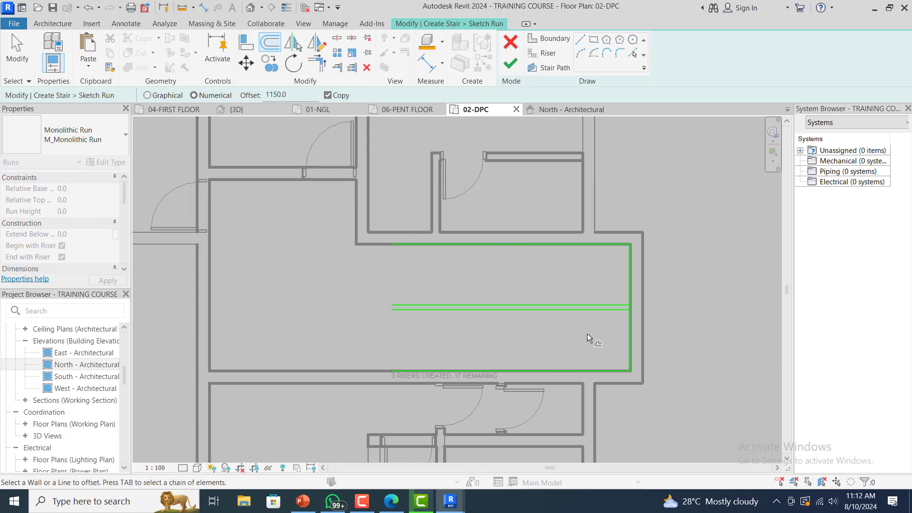
left_click(627, 330)
scroll(623, 323, "up", 2)
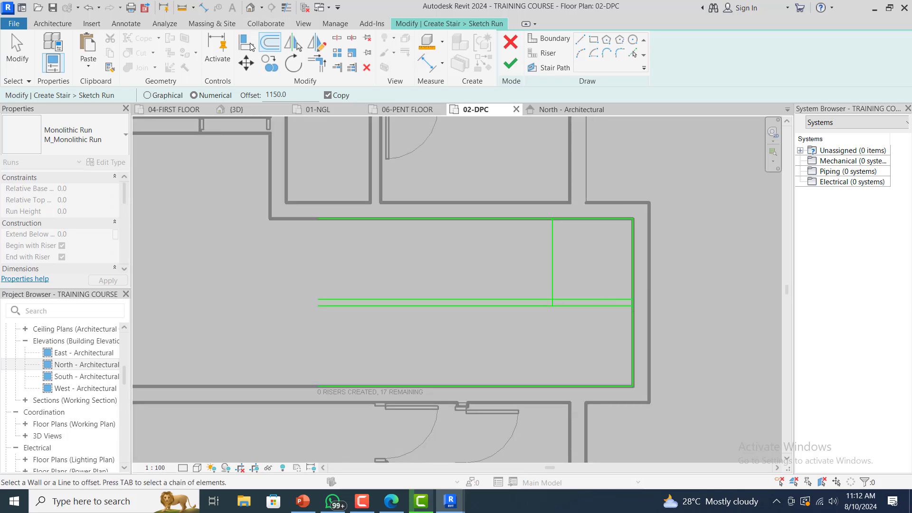
- Trim the three offset lines to corners so they form the narrow inner boundary between the two flights
left_click(318, 63)
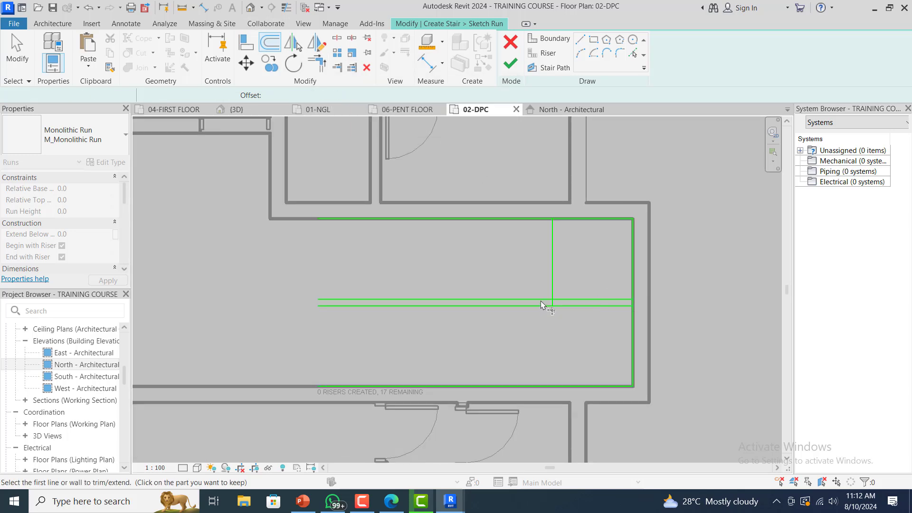
scroll(541, 301, "up", 3)
left_click(556, 272)
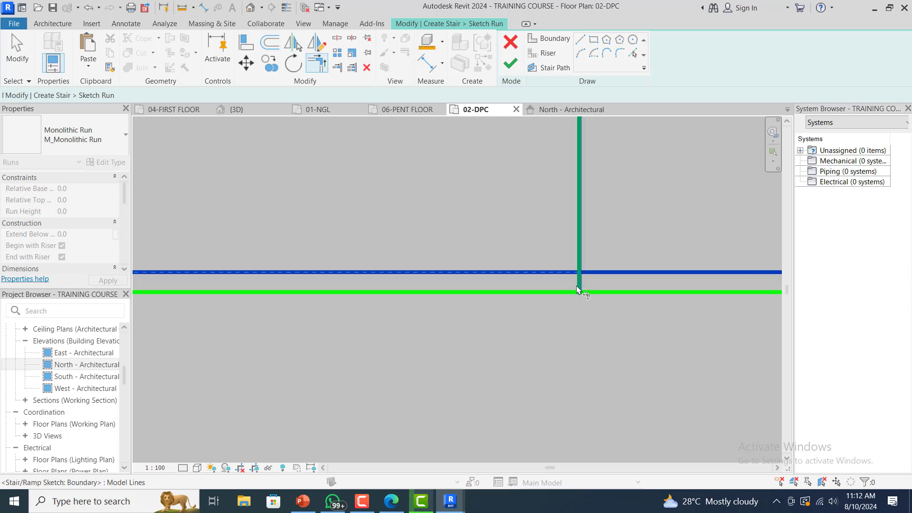
left_click(578, 289)
left_click(547, 292)
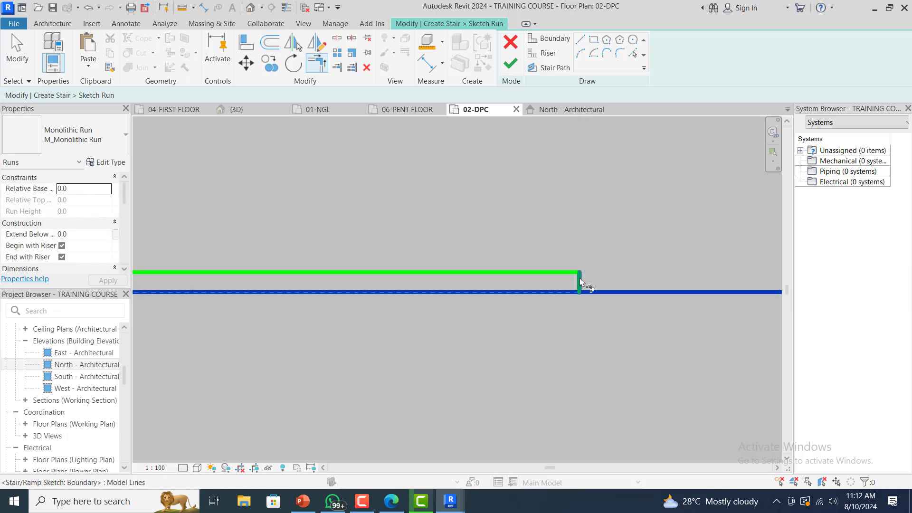
left_click(580, 284)
scroll(568, 252, "down", 4)
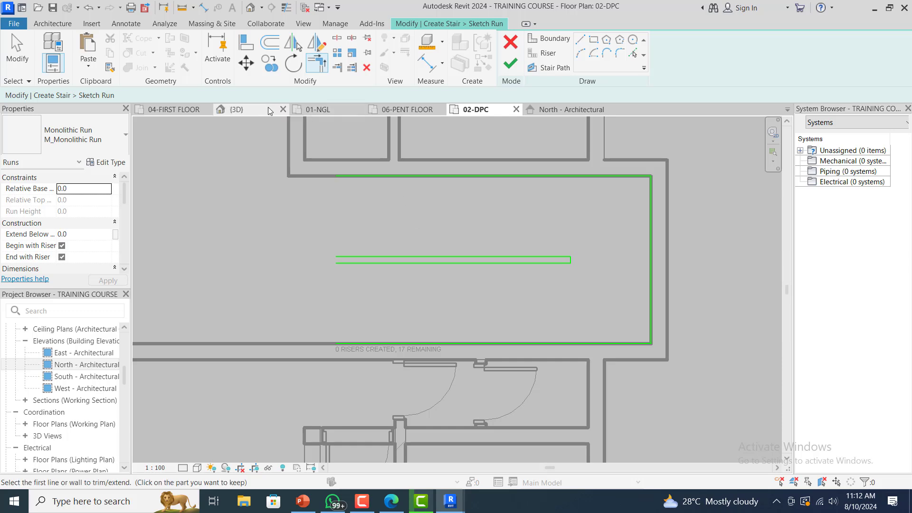
- Draw the first riser line across the open end of the upper flight, from the inner boundary to the outer boundary
left_click(553, 53)
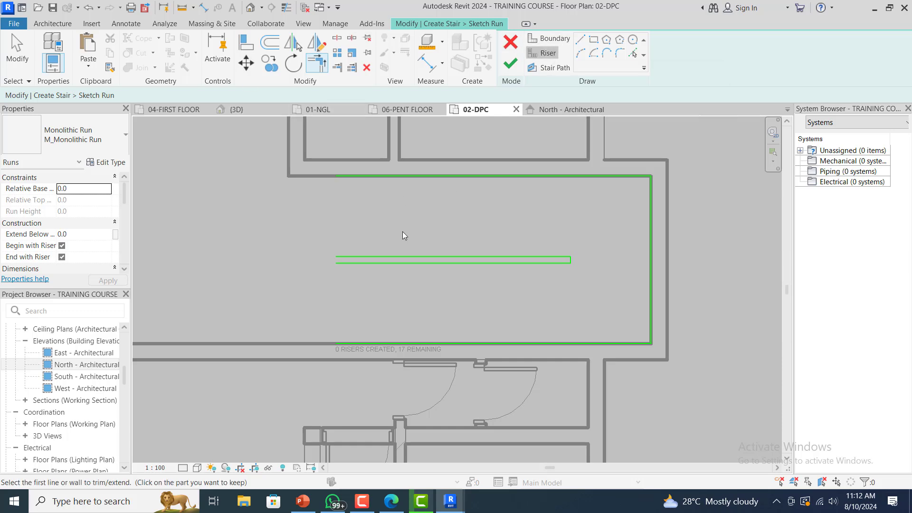
left_click(337, 257)
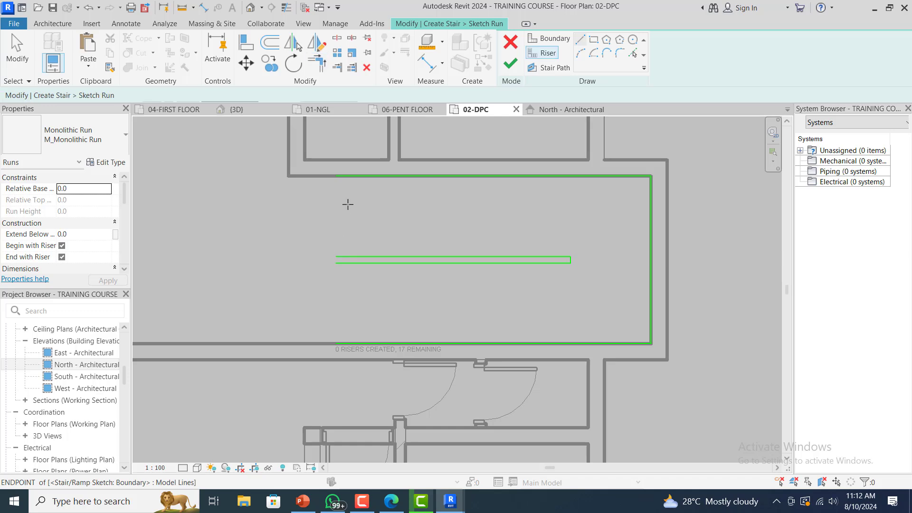
left_click(336, 176)
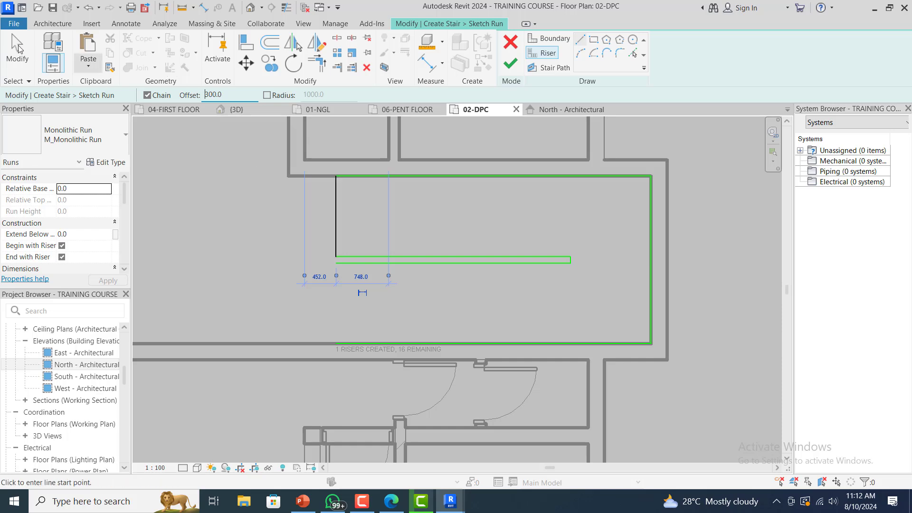
- Offset copies of the first riser at 300 mm spacing along the whole upper flight, up to the closed end of the inner boundary
left_click(13, 46)
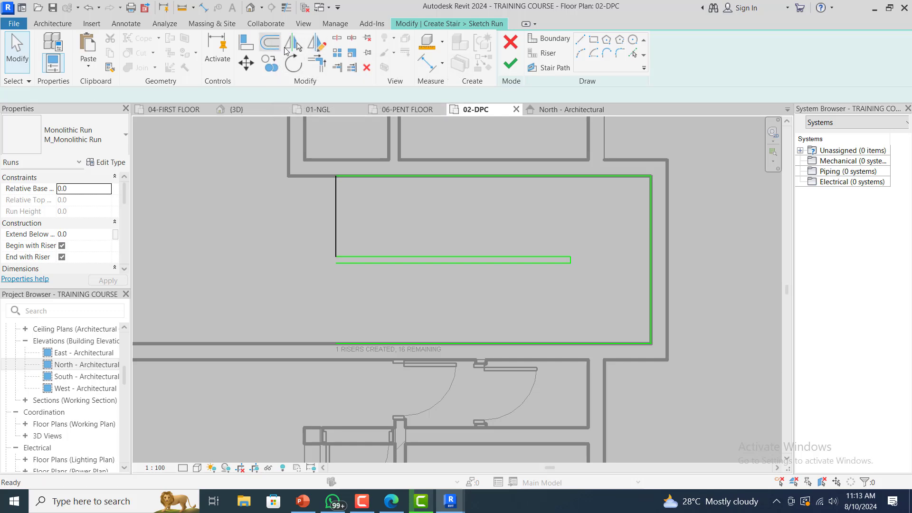
left_click(271, 43)
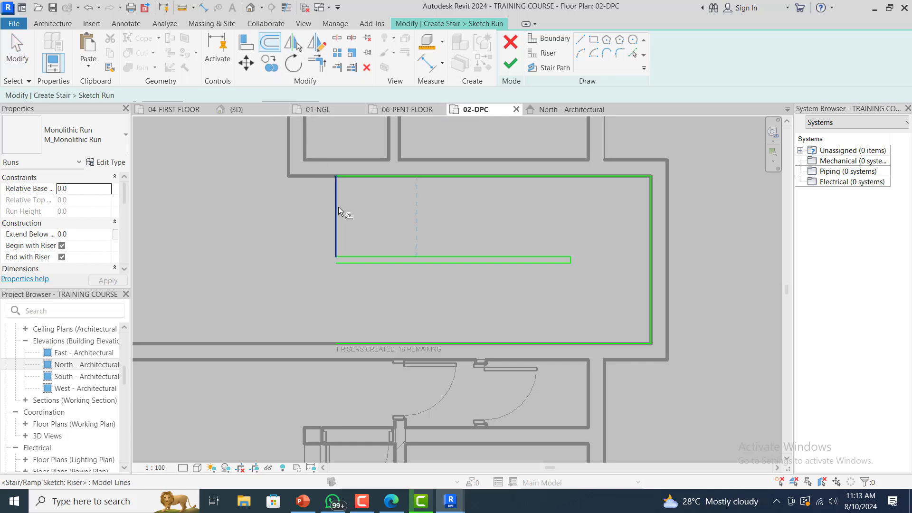
left_click(266, 95)
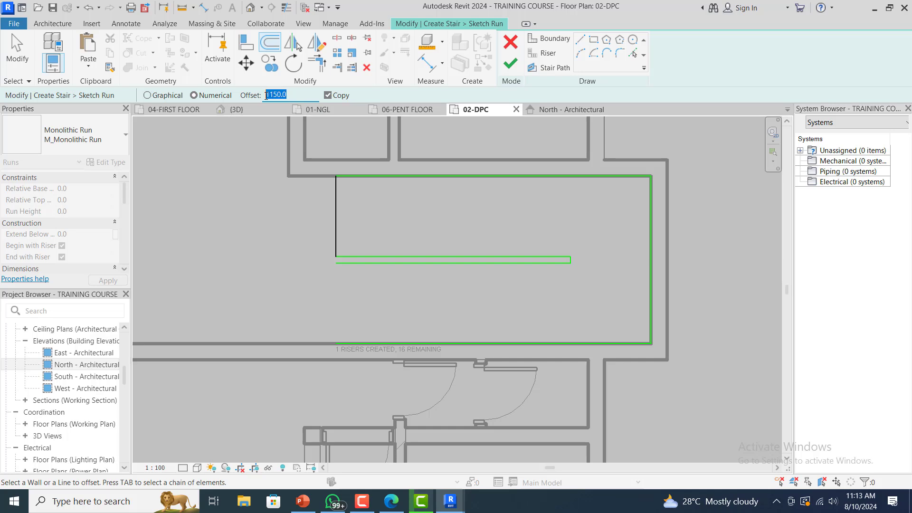
type("30")
scroll(415, 355, "up", 1)
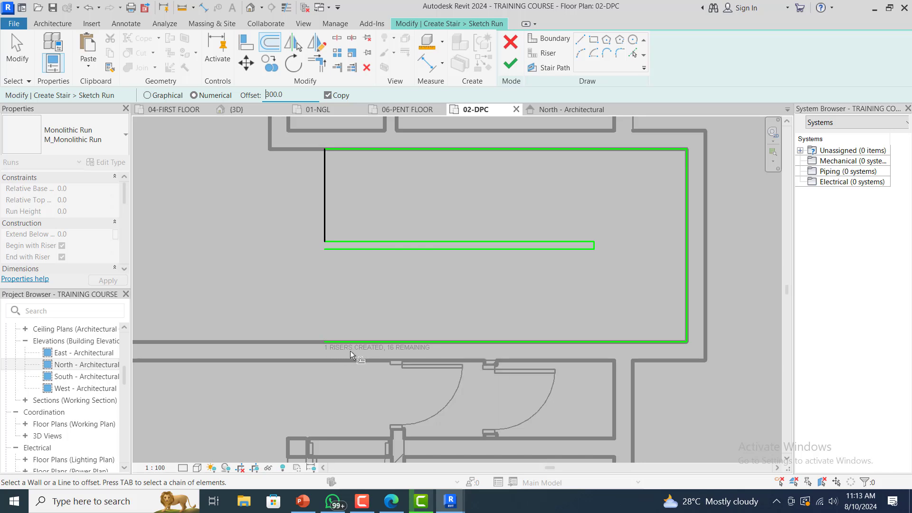
left_click(349, 188)
left_click(369, 193)
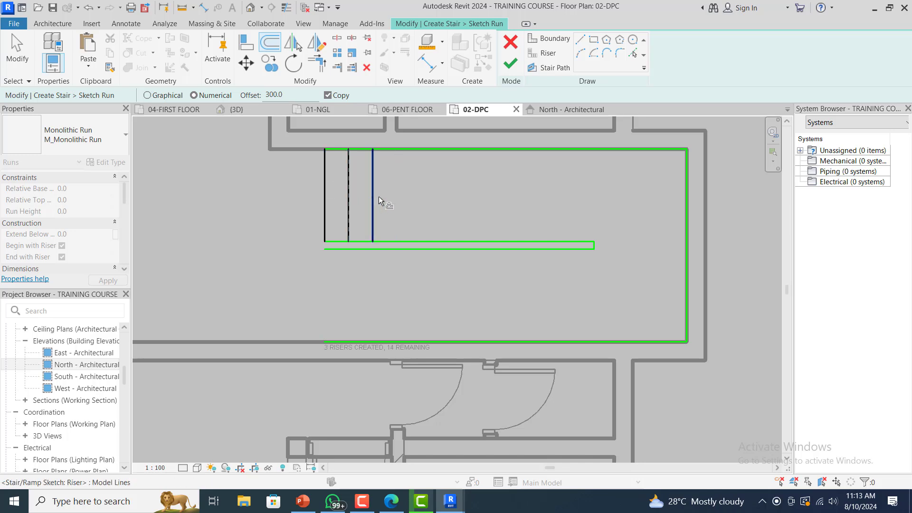
left_click(373, 196)
left_click(376, 194)
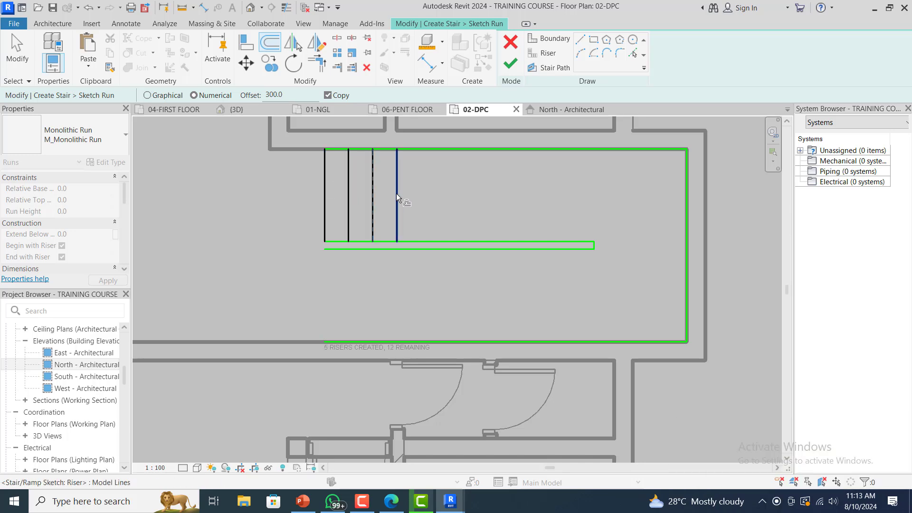
left_click(423, 195)
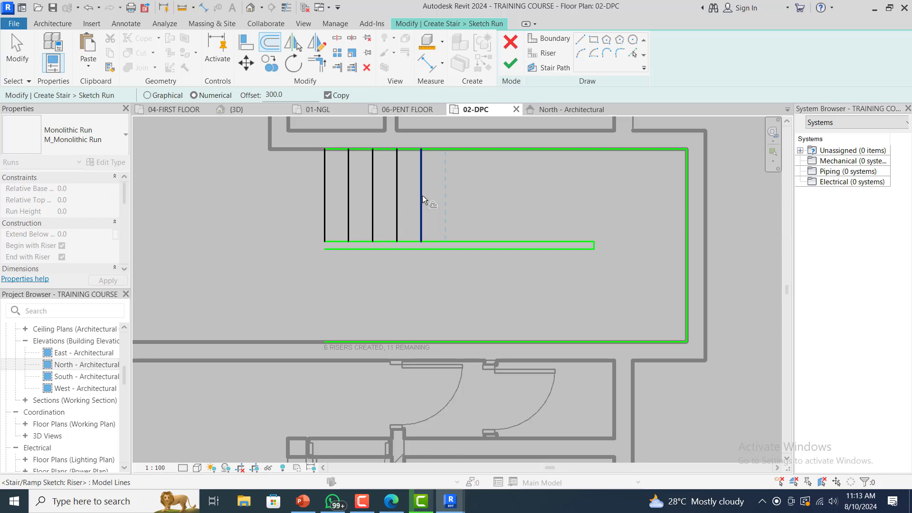
left_click(449, 201)
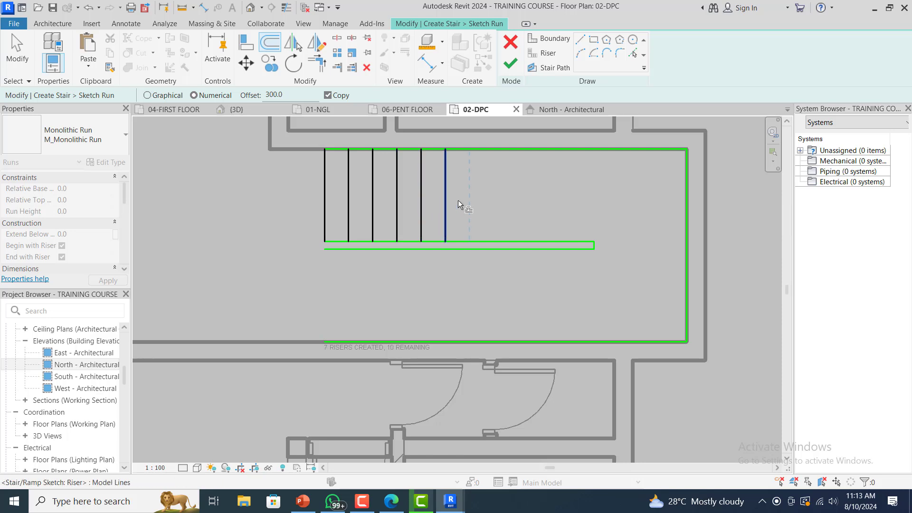
left_click(463, 202)
left_click(472, 204)
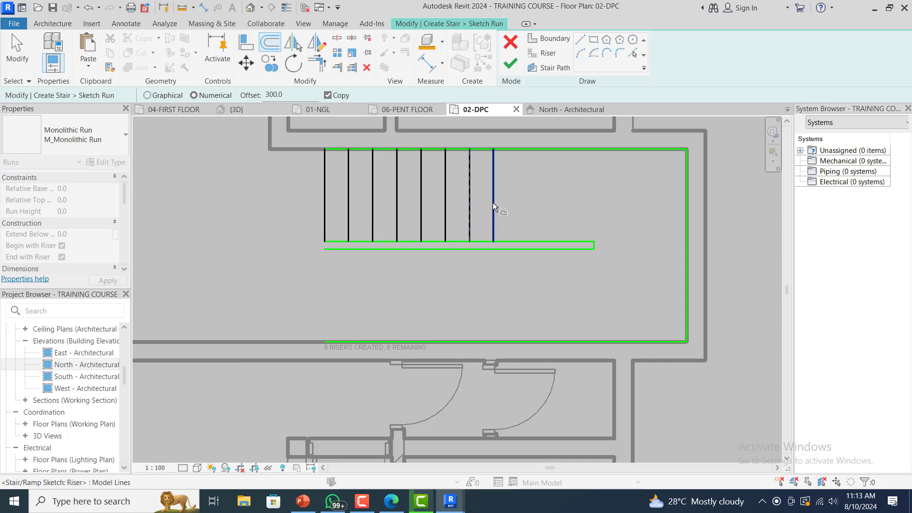
left_click(497, 203)
left_click(522, 204)
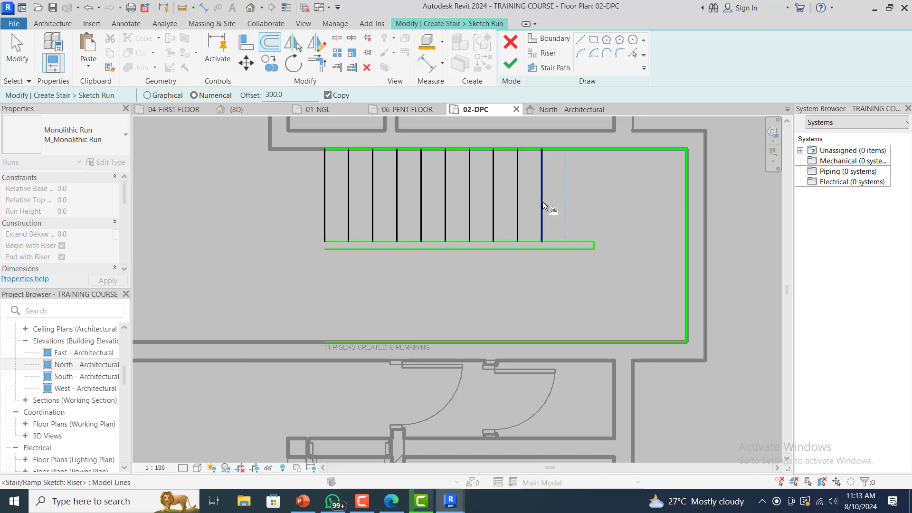
left_click(543, 201)
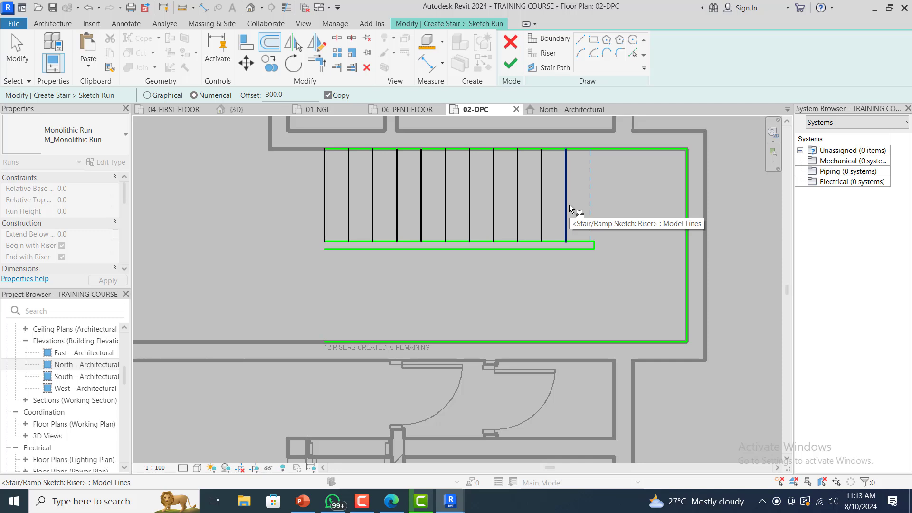
left_click(569, 204)
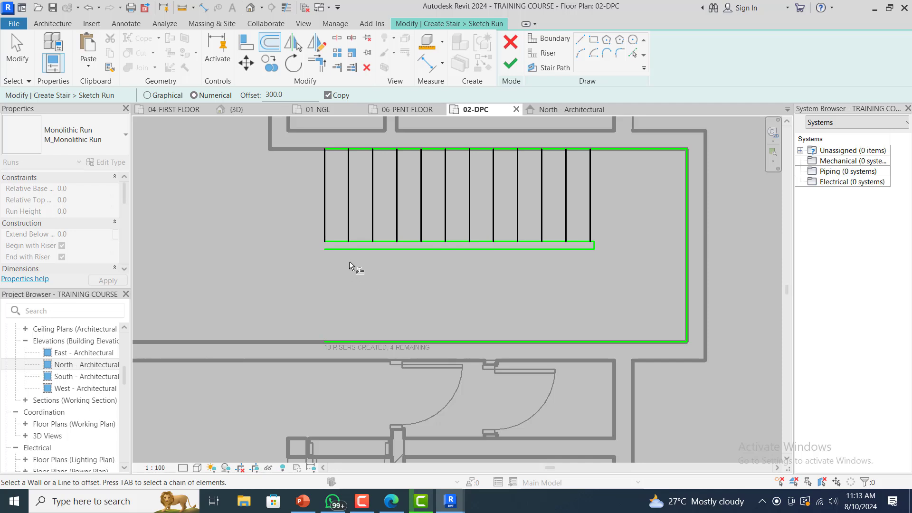
key("Escape")
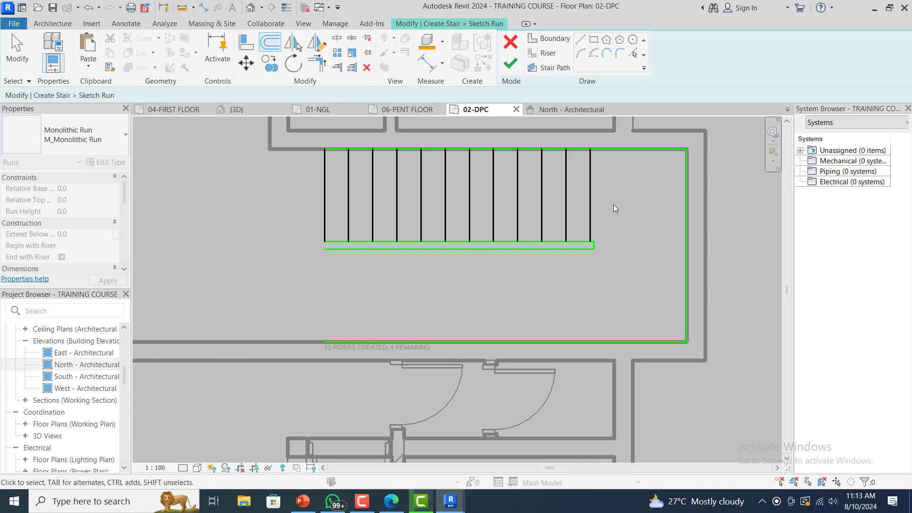
- Mirror a copy of all upper-flight risers onto the lower flight about an axis through the midpoint of the inner boundary's short end line
left_click_drag(614, 204, 306, 206)
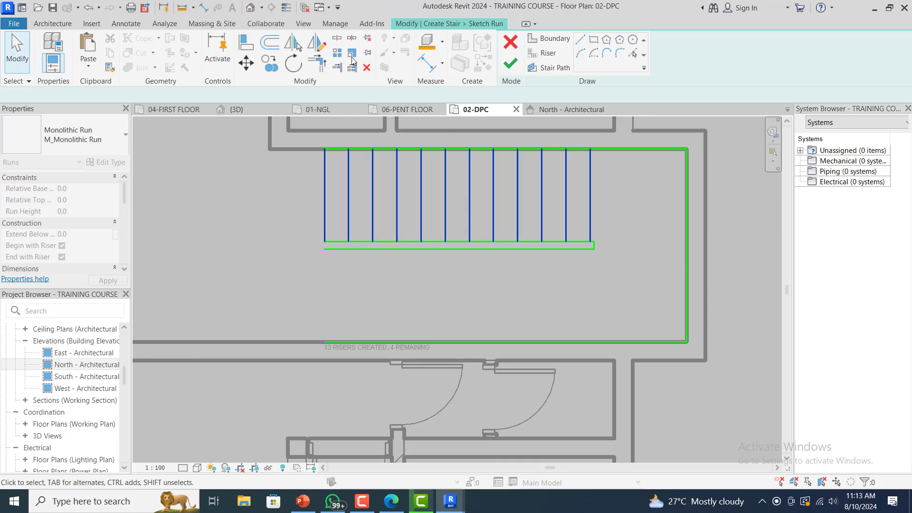
left_click(316, 44)
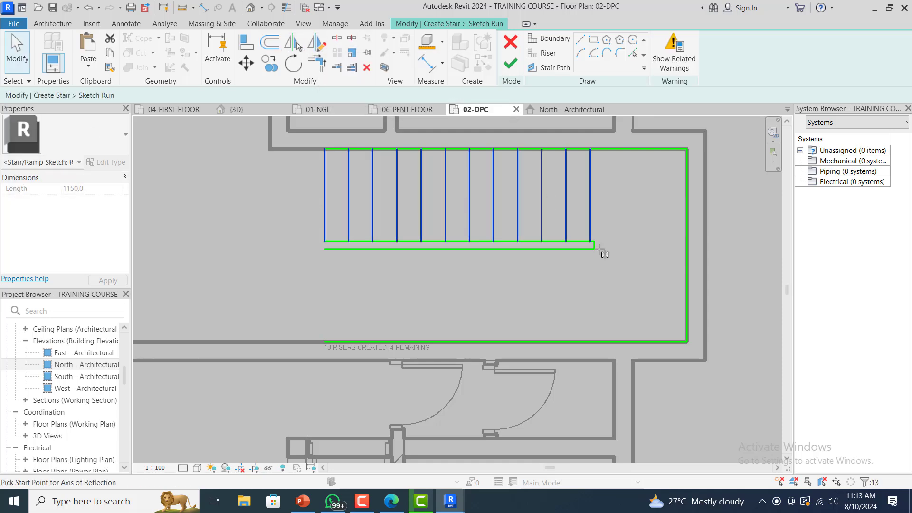
scroll(593, 245, "up", 4)
left_click(595, 246)
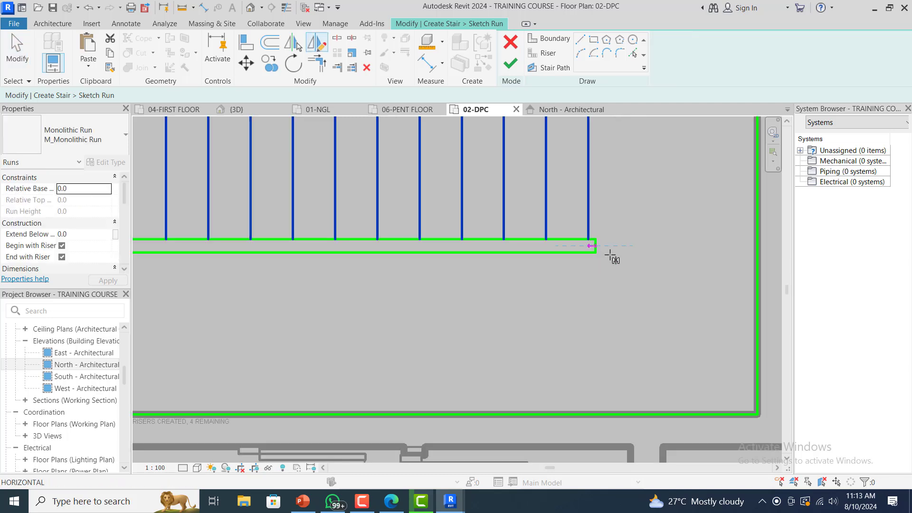
scroll(607, 255, "down", 1)
scroll(589, 254, "down", 2)
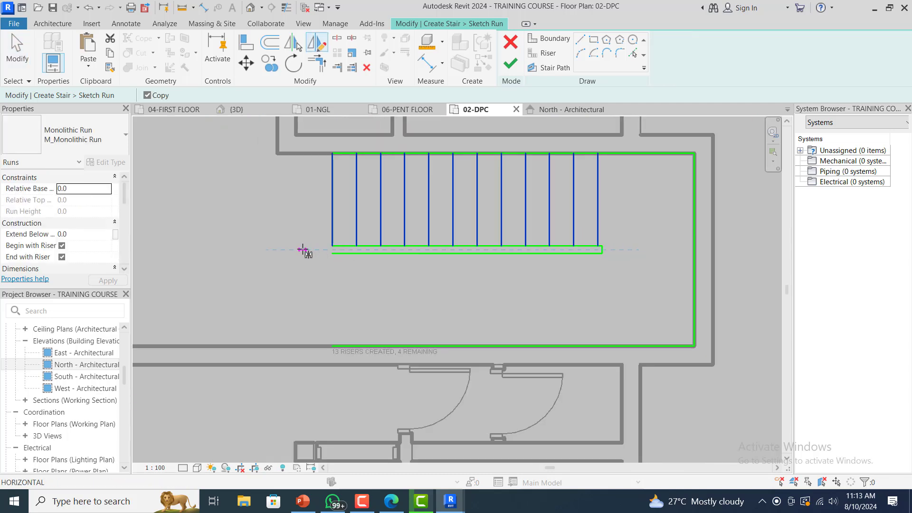
left_click(302, 250)
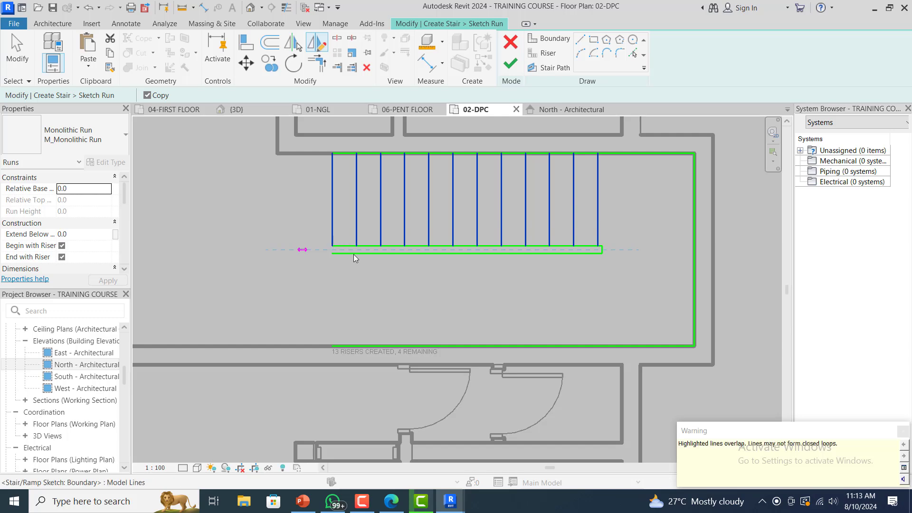
key("Escape")
key("Escape")
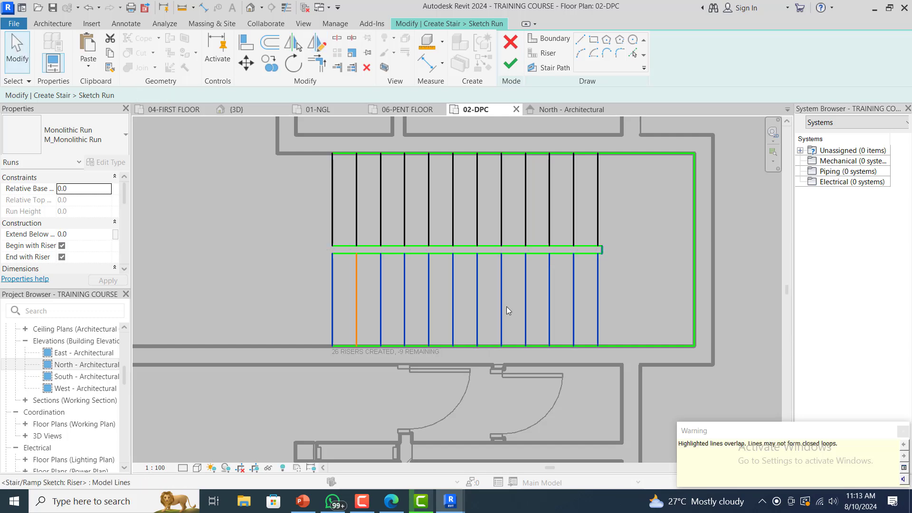
- Delete the four risers nearest the open end of the upper flight and the five nearest the open end of the lower flight
scroll(390, 364, "up", 1)
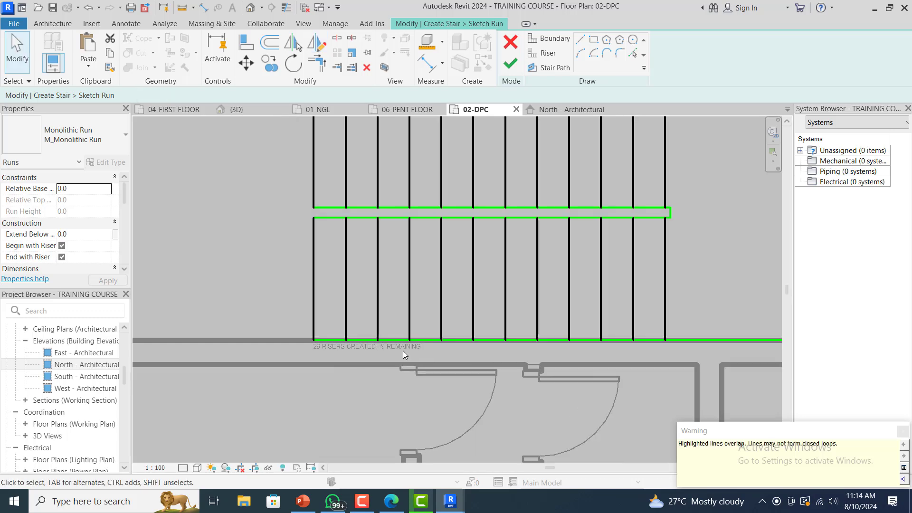
scroll(405, 350, "down", 1)
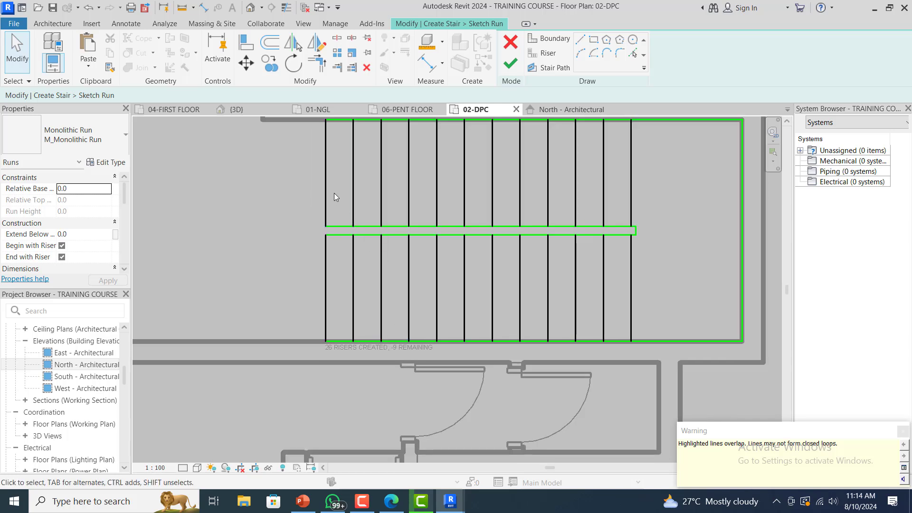
left_click(323, 219)
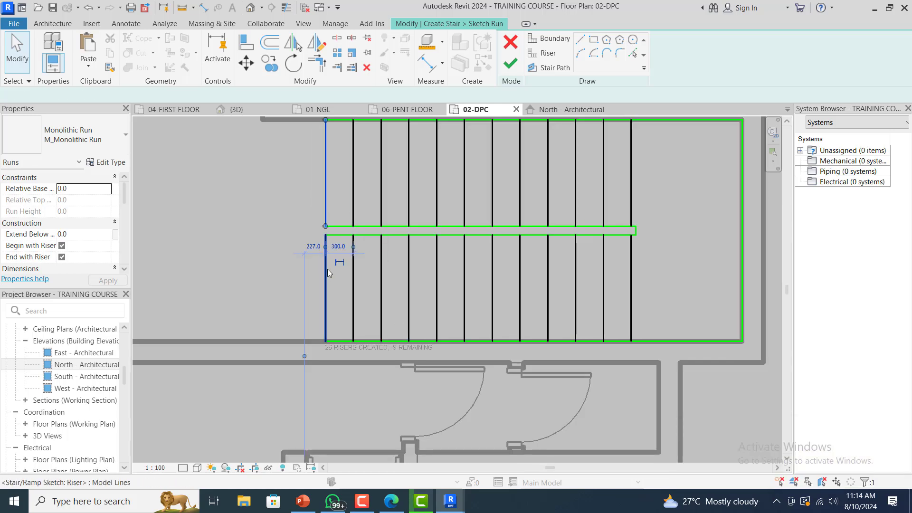
left_click(354, 209, "ctrl")
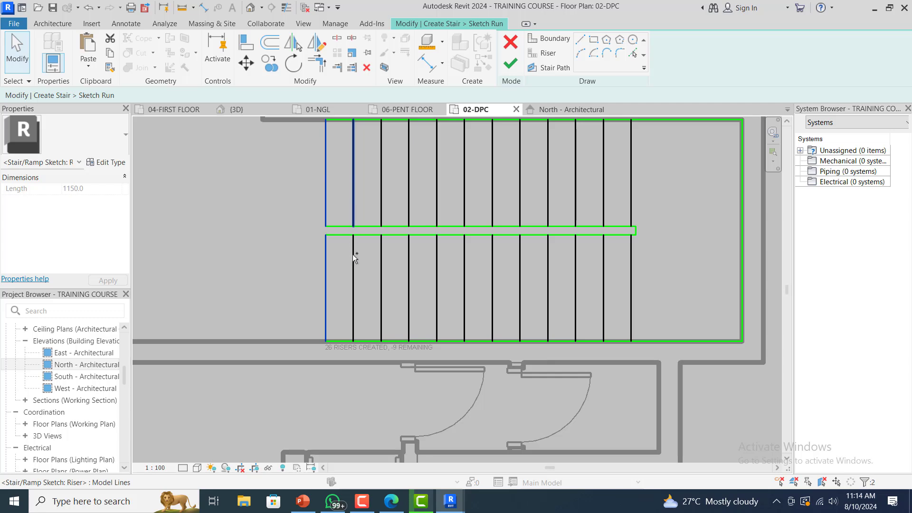
left_click(354, 266, "ctrl")
left_click(381, 209, "ctrl")
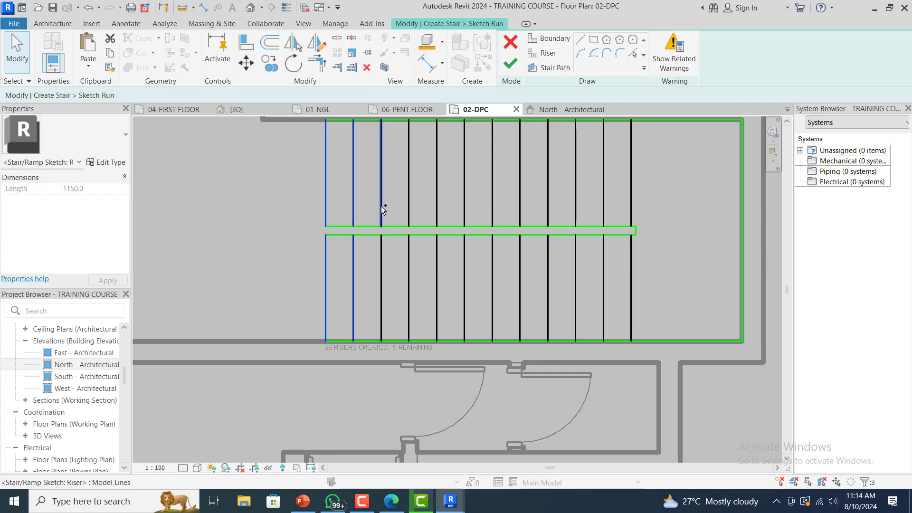
left_click(381, 260, "ctrl")
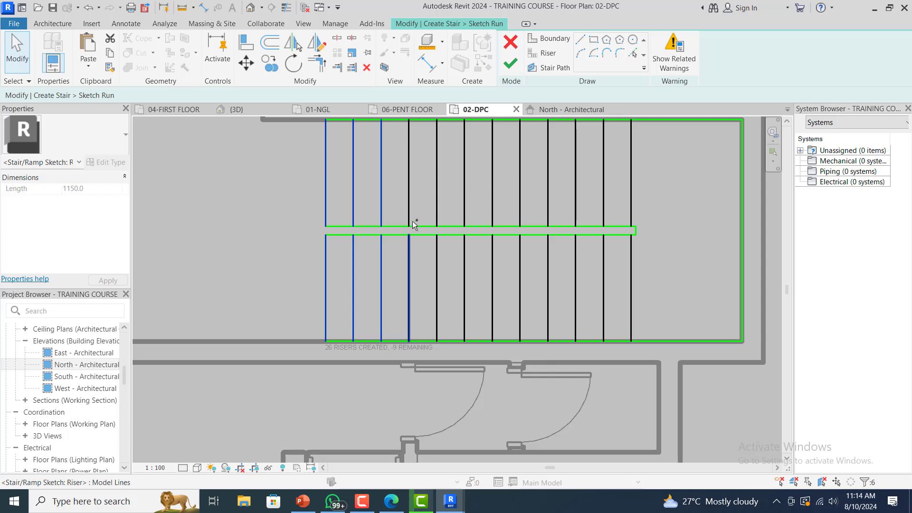
left_click(410, 193, "ctrl")
left_click(437, 267, "ctrl")
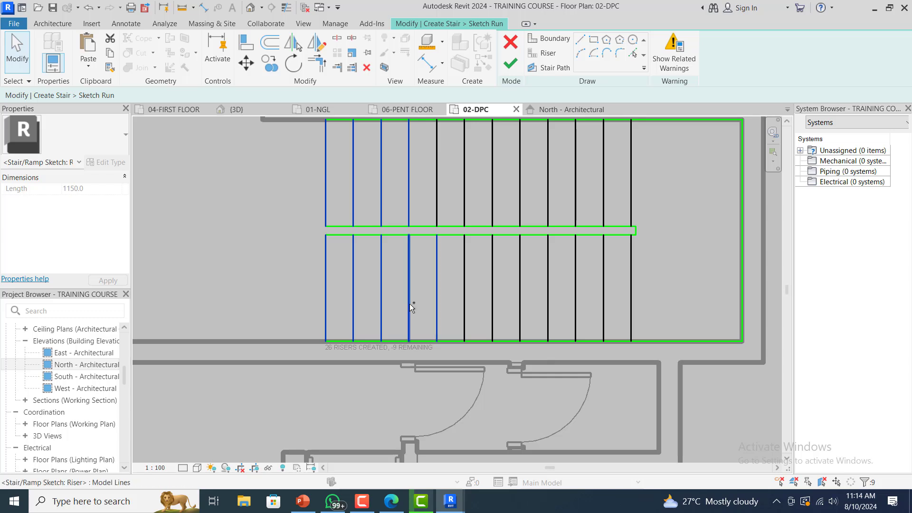
key("Delete")
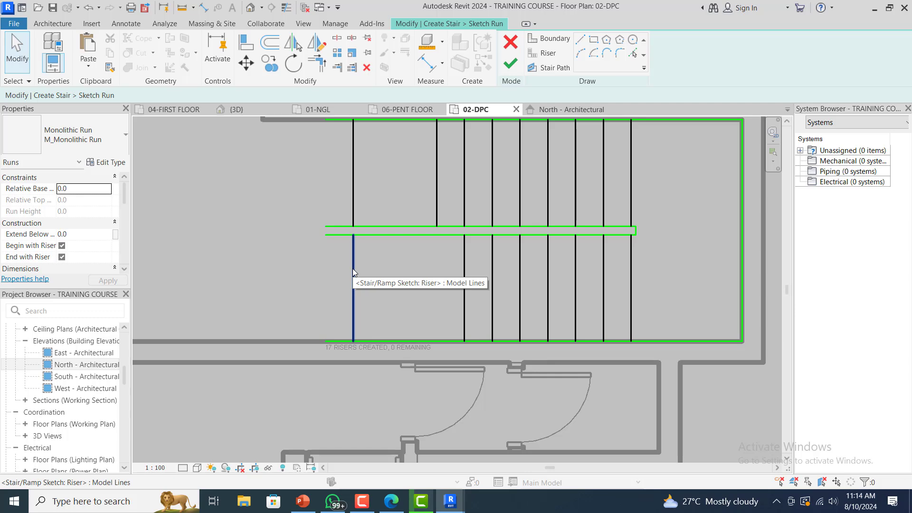
- Delete the isolated riser still remaining near the open end of each flight
left_click(354, 270)
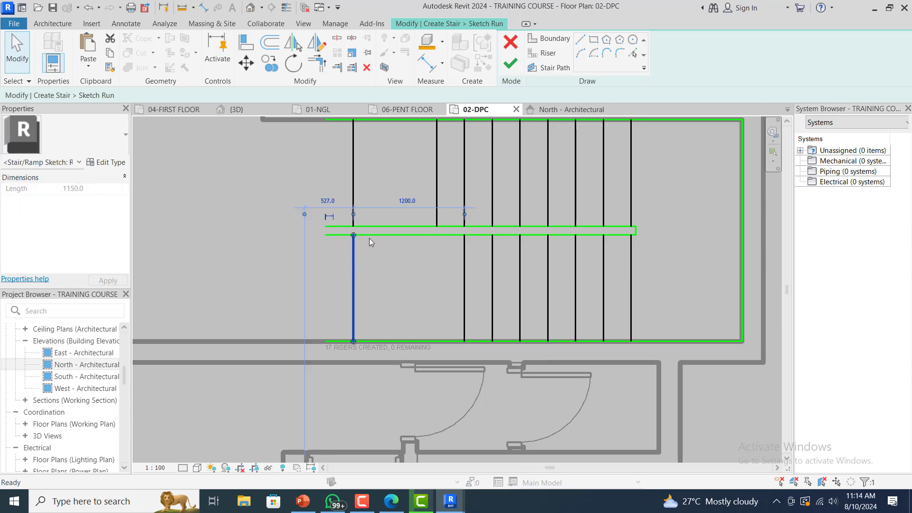
key("Delete")
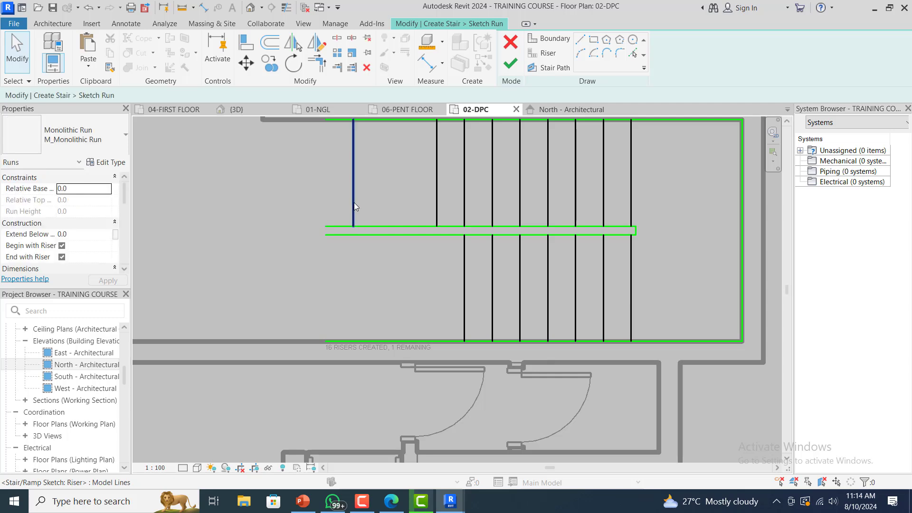
left_click(354, 202)
key("Delete")
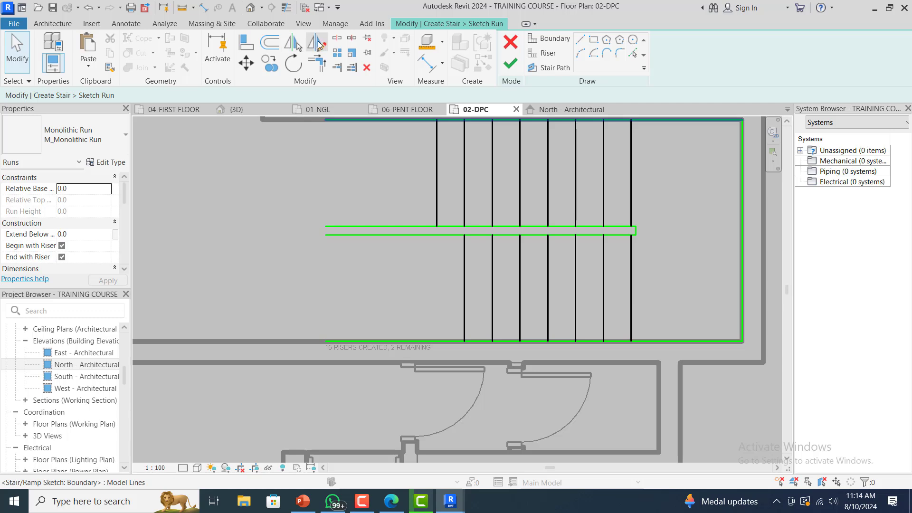
- Offset a copy of the lower flight's outermost riser 300 mm toward the open end, in line with the upper flight's outermost riser
left_click(268, 41)
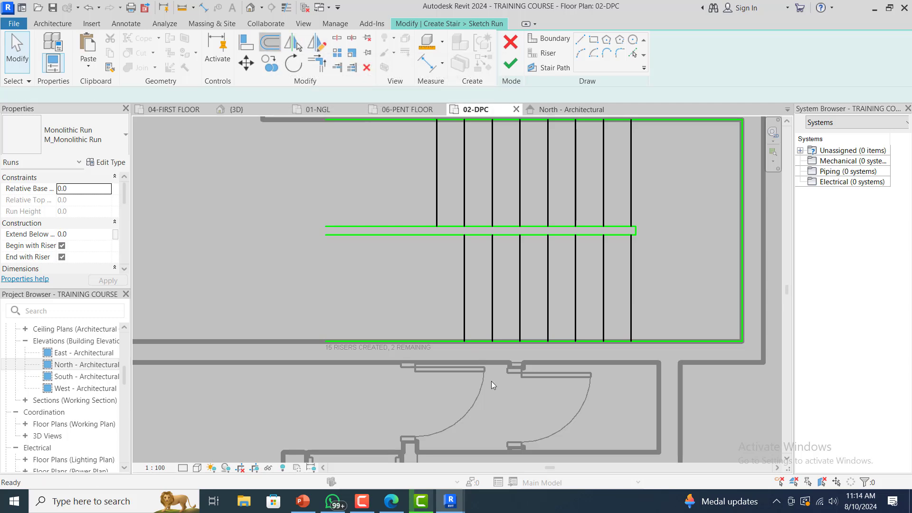
left_click(467, 274)
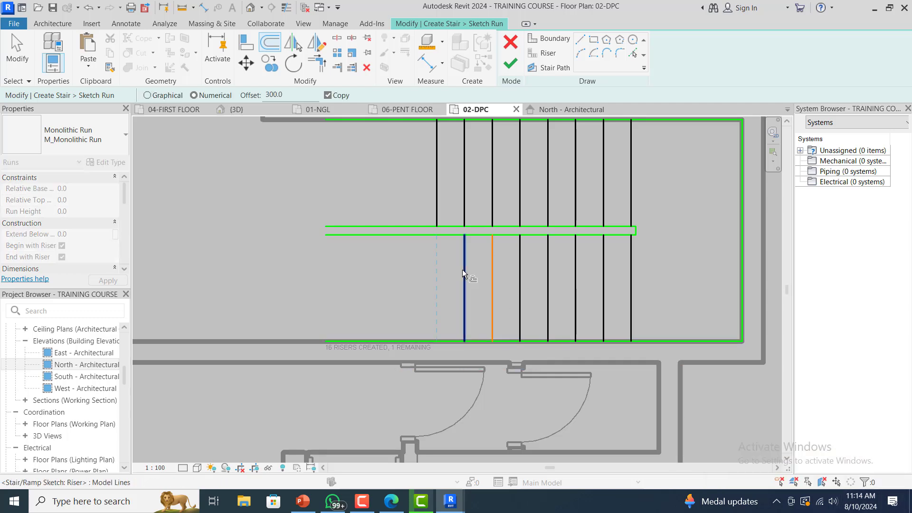
left_click(462, 270)
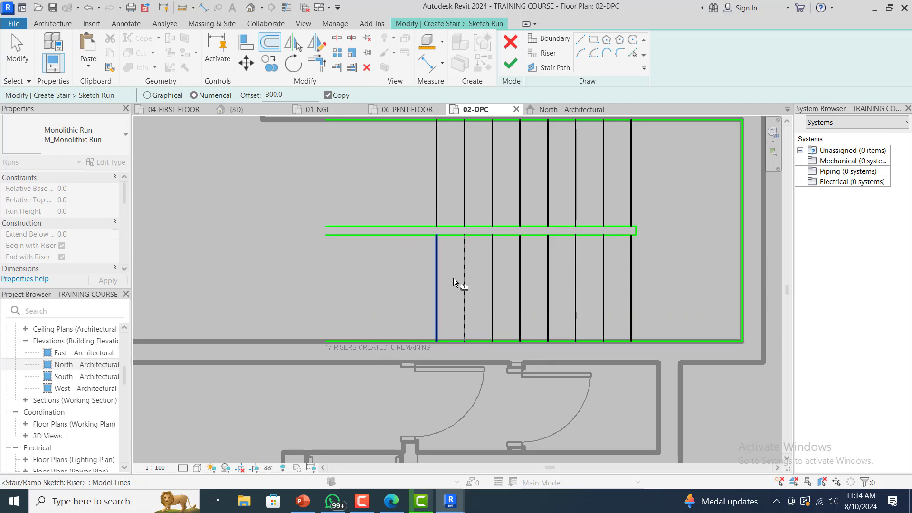
key("Escape")
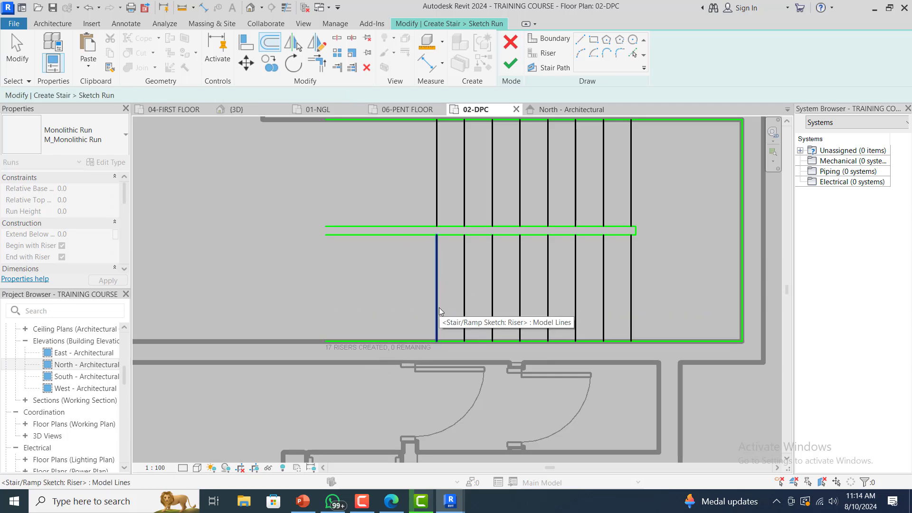
key("Escape")
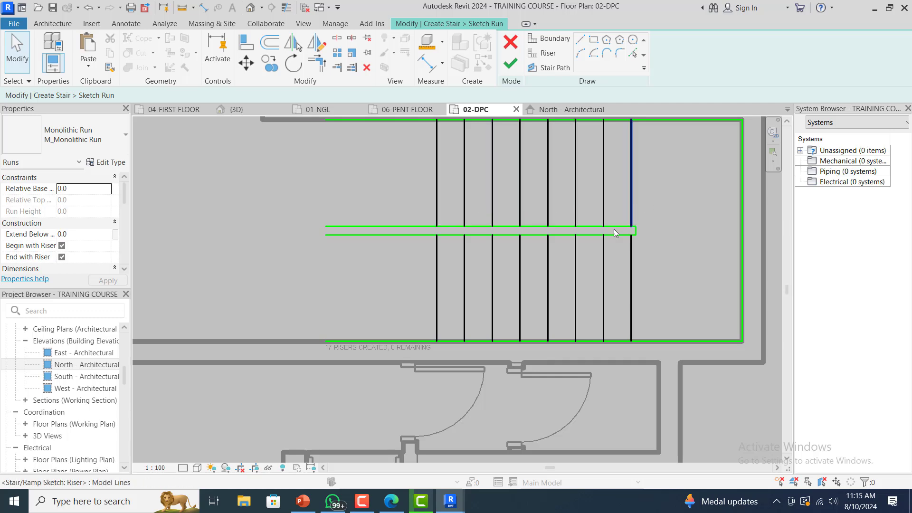
- Delete the duplicate overlapping riser and offset a copy of the upper flight's outermost riser 300 mm toward the open end
left_click(495, 261)
key("Delete")
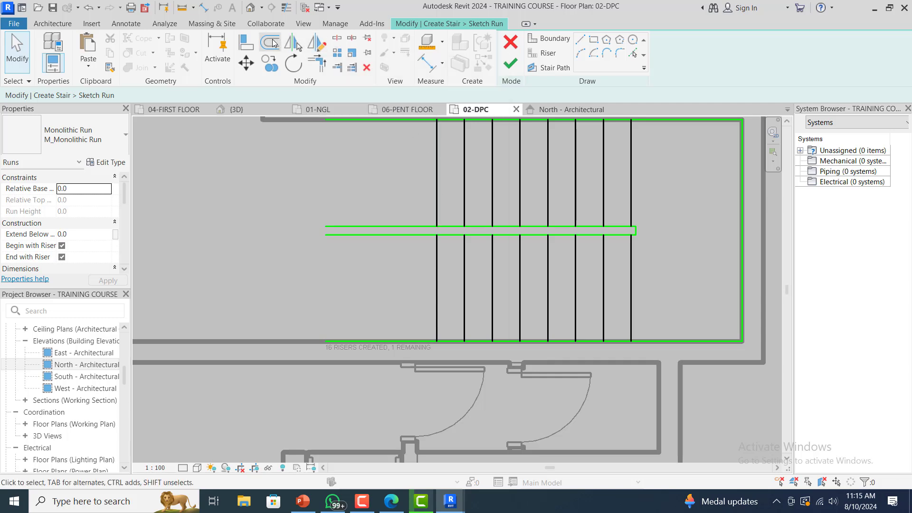
left_click(274, 43)
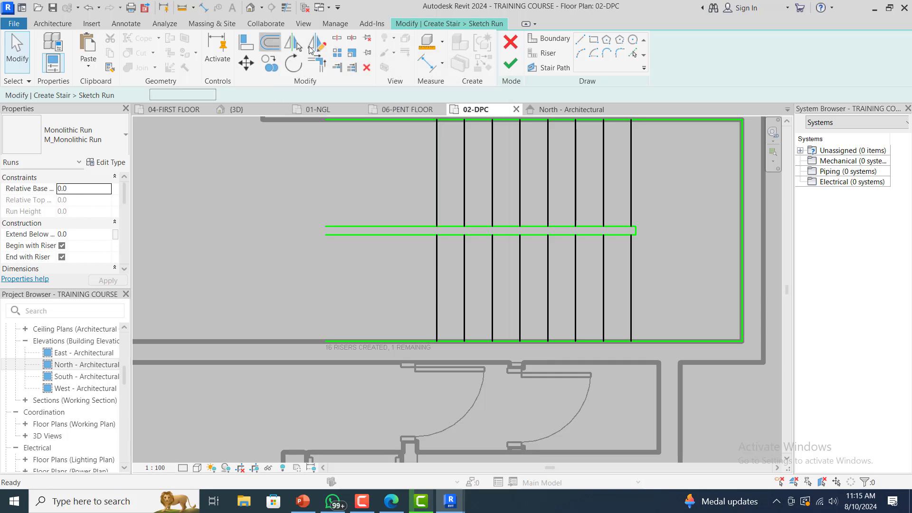
left_click(435, 181)
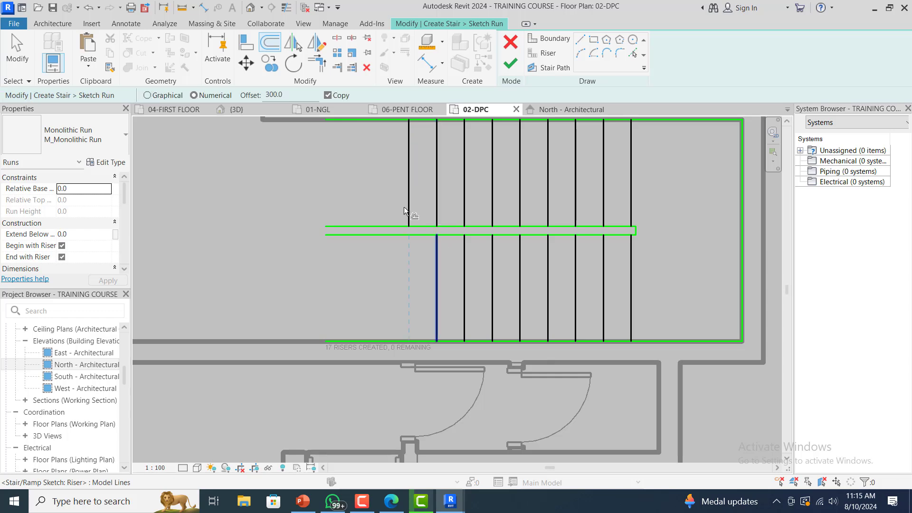
key("Escape")
key("Escape")
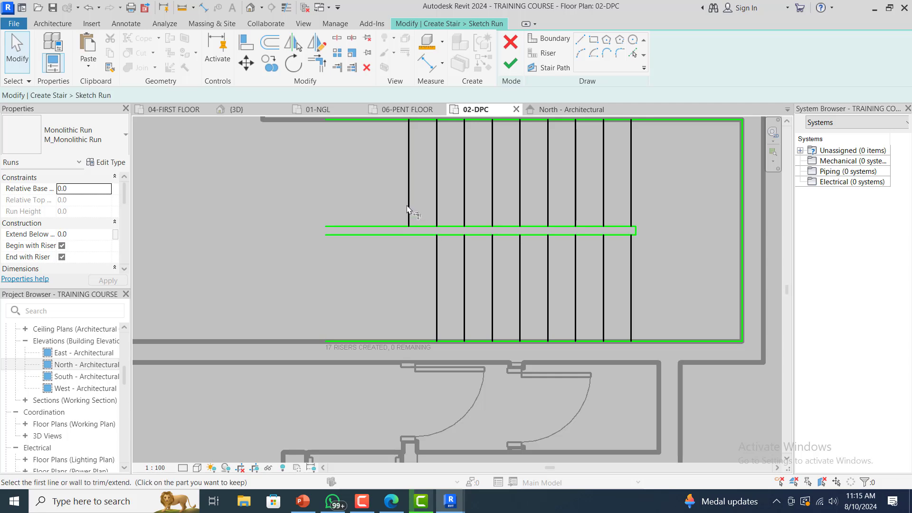
- Trim the inner and outer boundary lines of both flights to each flight's outermost riser at the open end
key("o")
key("f")
left_click(418, 227)
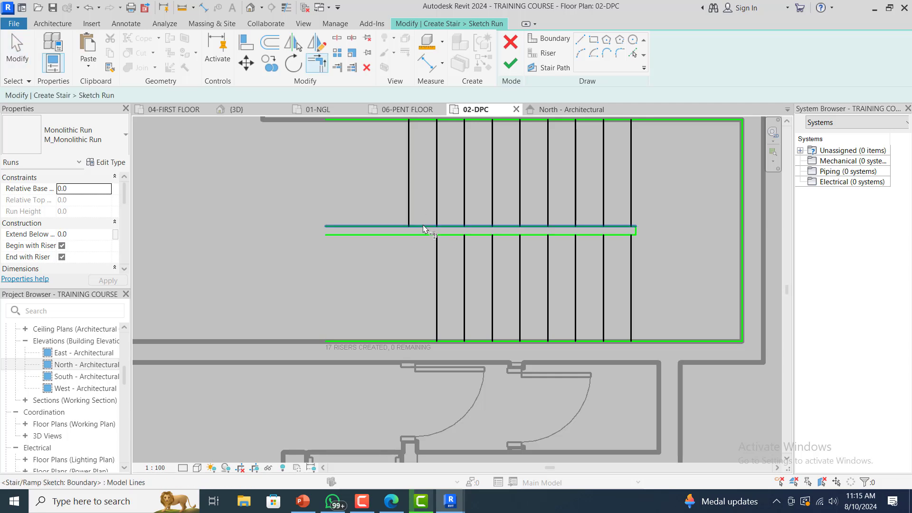
left_click(412, 214)
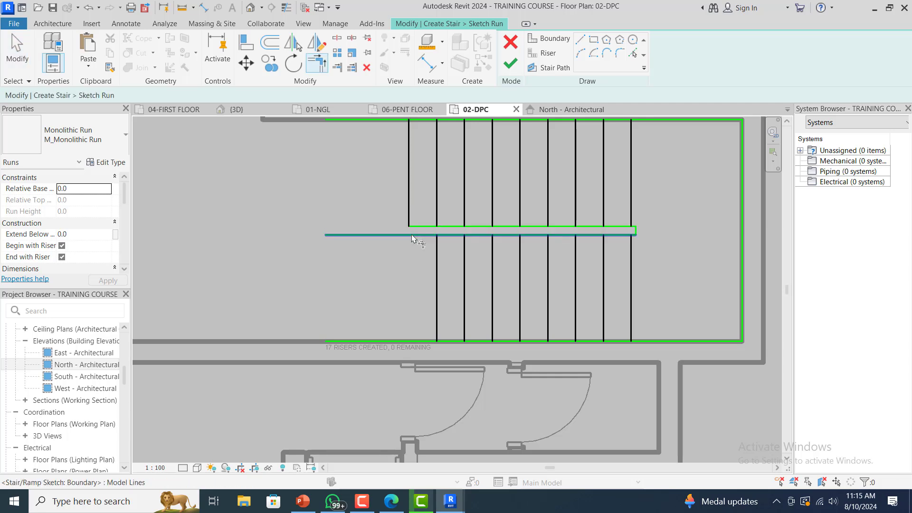
left_click(438, 246)
left_click(448, 236)
left_click(451, 342)
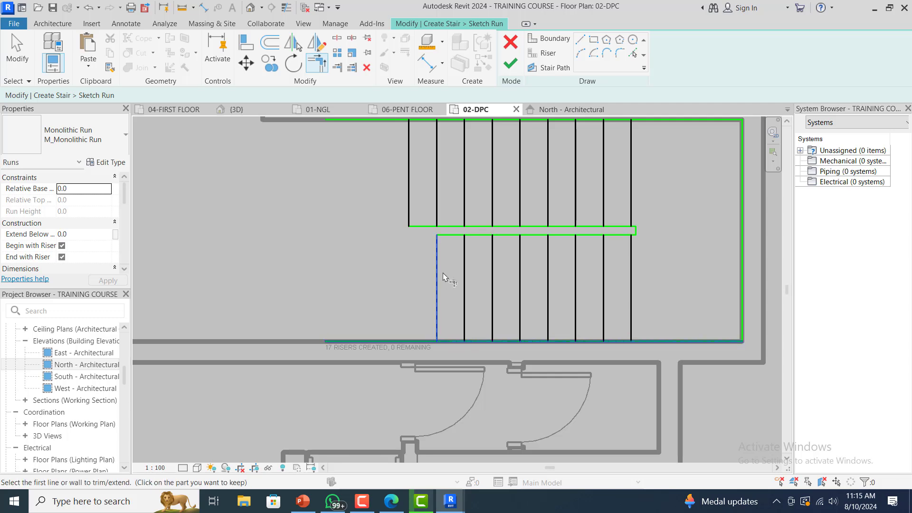
scroll(438, 284, "down", 1)
left_click(418, 164)
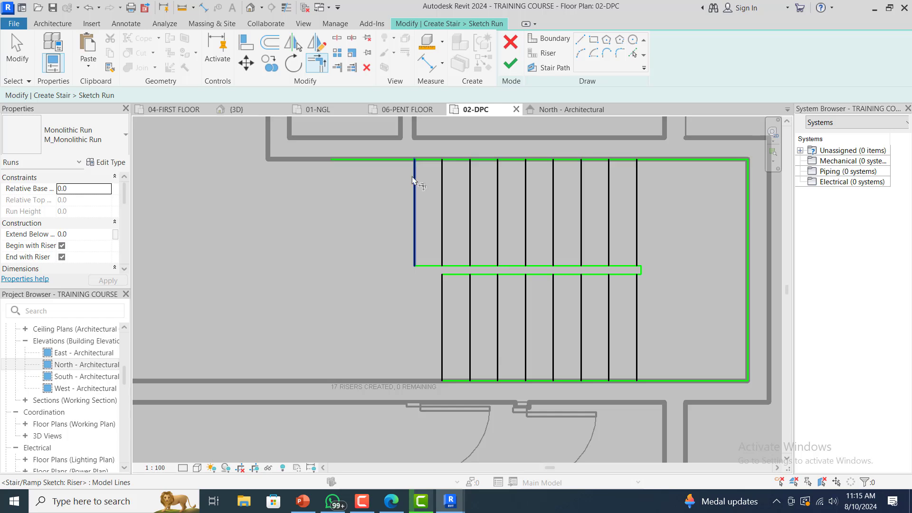
left_click(420, 164)
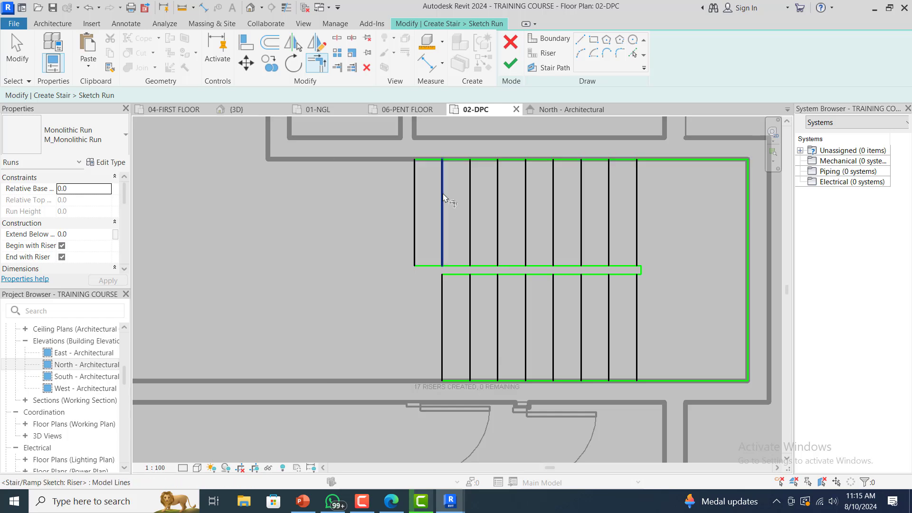
- Close the Bentley CONNECTION Client window
scroll(500, 265, "down", 5)
scroll(631, 232, "down", 3)
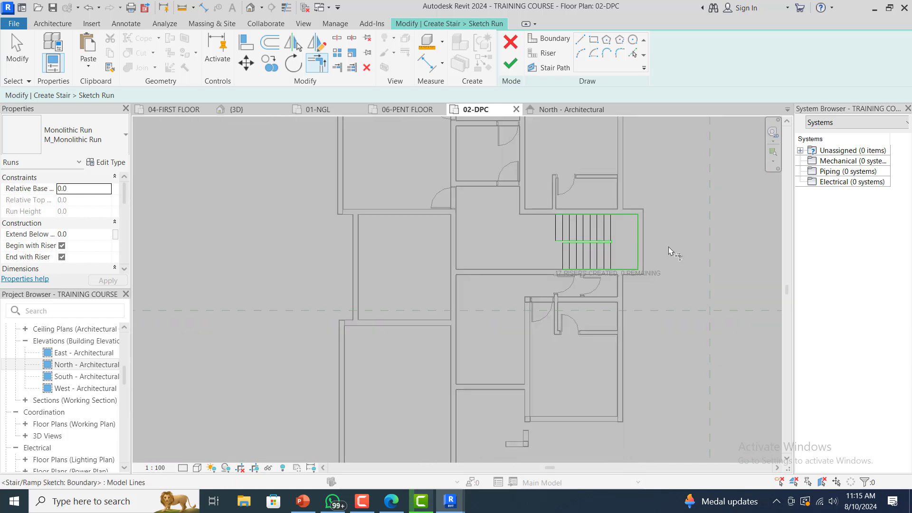
scroll(667, 245, "up", 5)
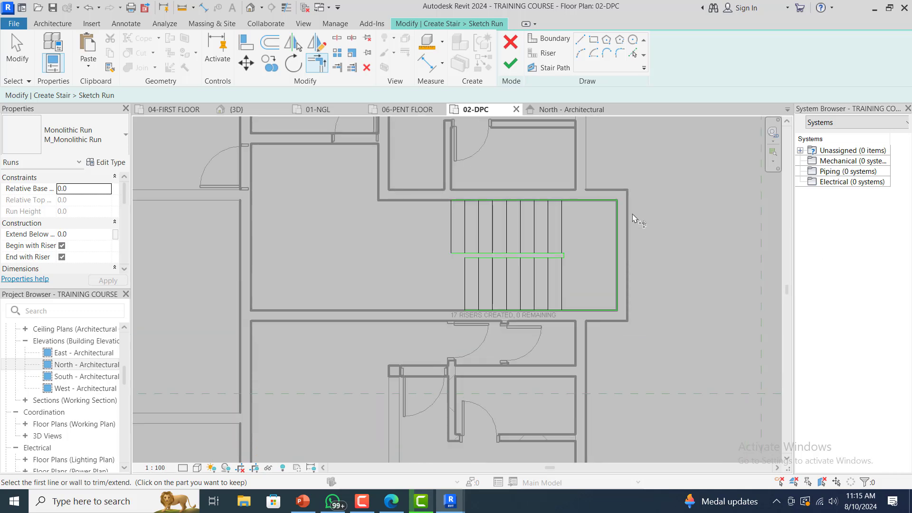
scroll(634, 221, "up", 4)
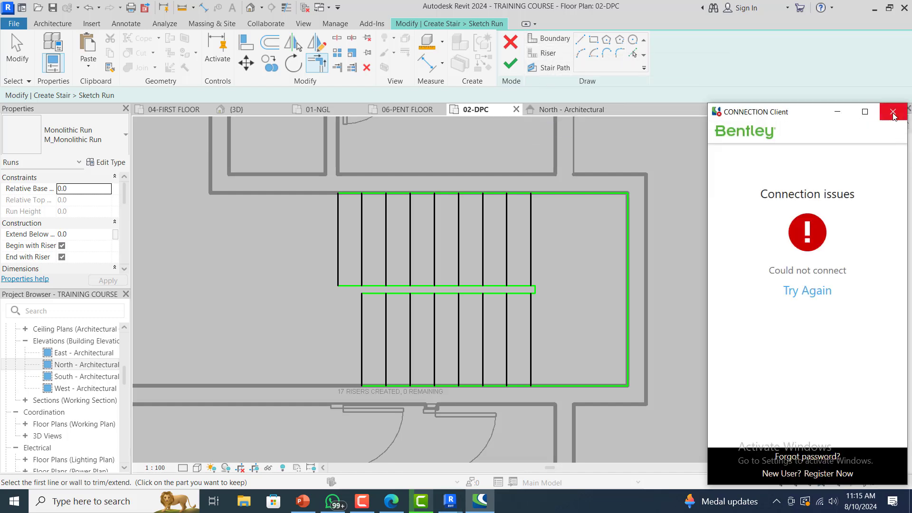
left_click(894, 116)
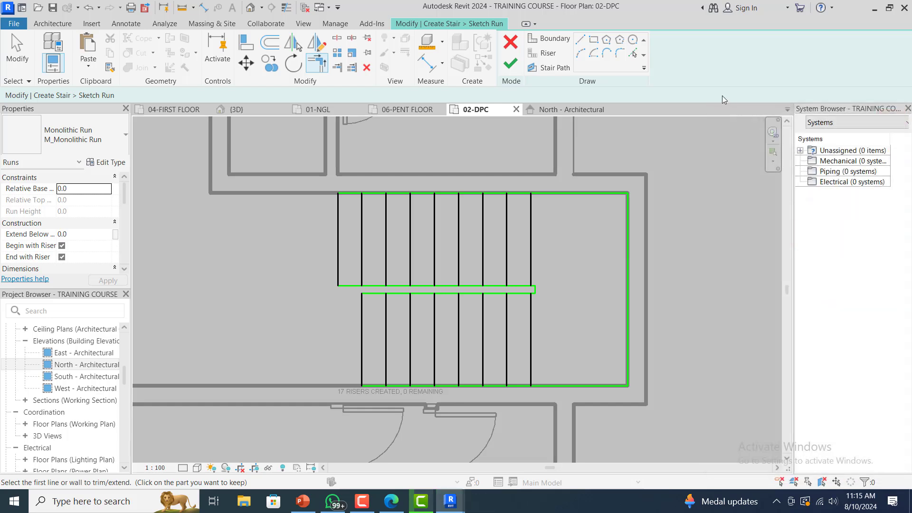
- Sketch the stair path from the upper outermost riser's midpoint about 3000 mm, 1200 mm across the landing, 2700 mm back to the lower outermost riser; finish the sketch
left_click(548, 69)
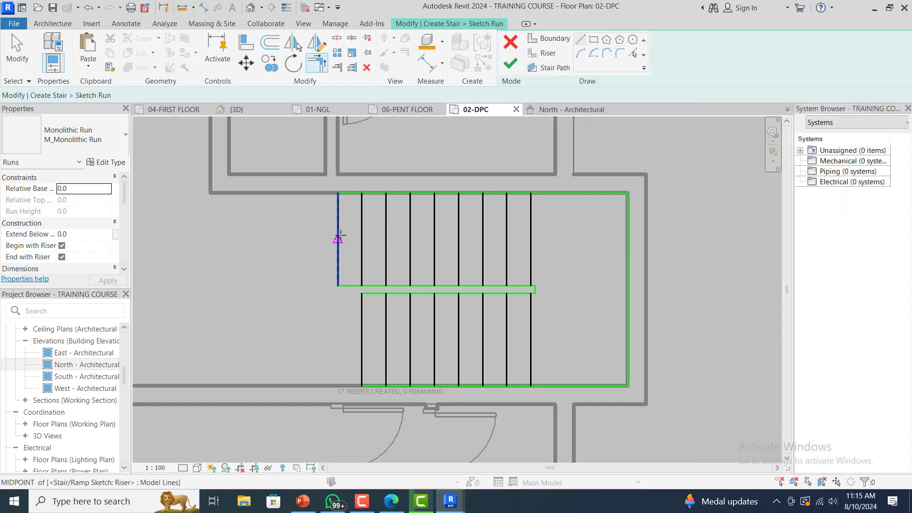
left_click(339, 237)
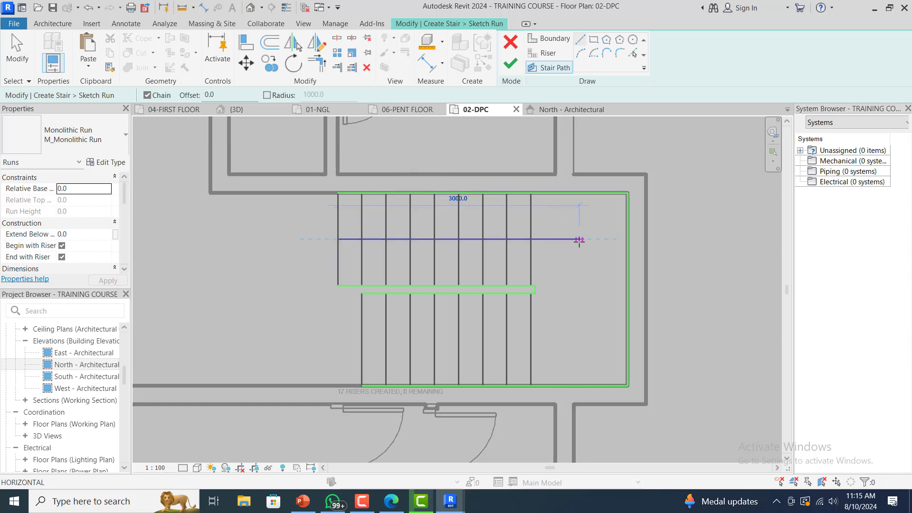
left_click(575, 259)
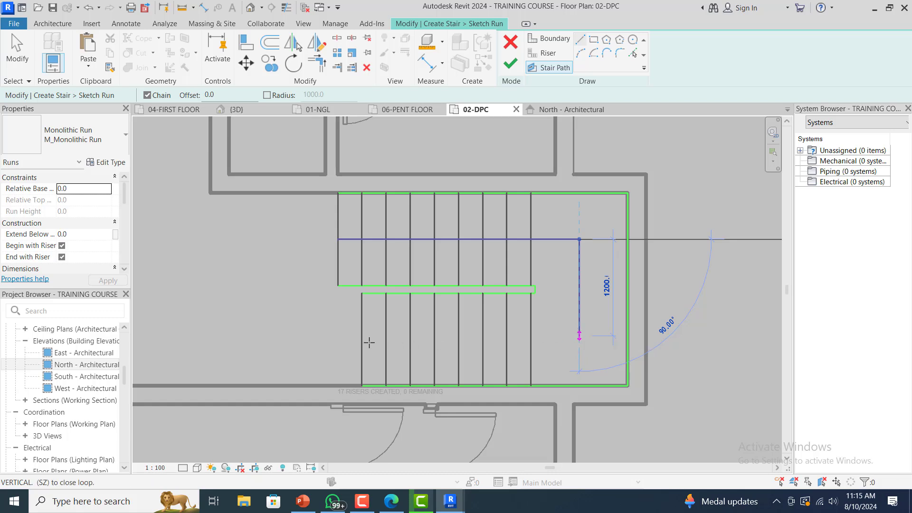
left_click(362, 337)
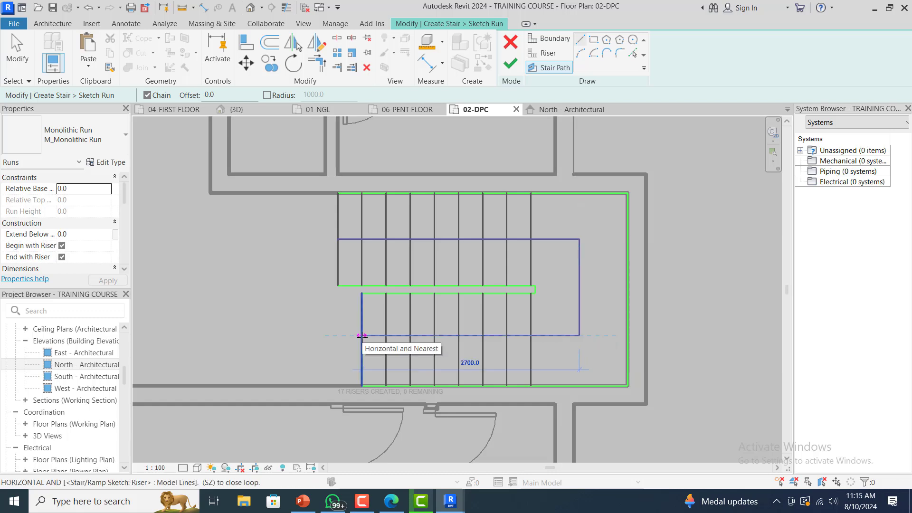
left_click(362, 336)
key("Escape")
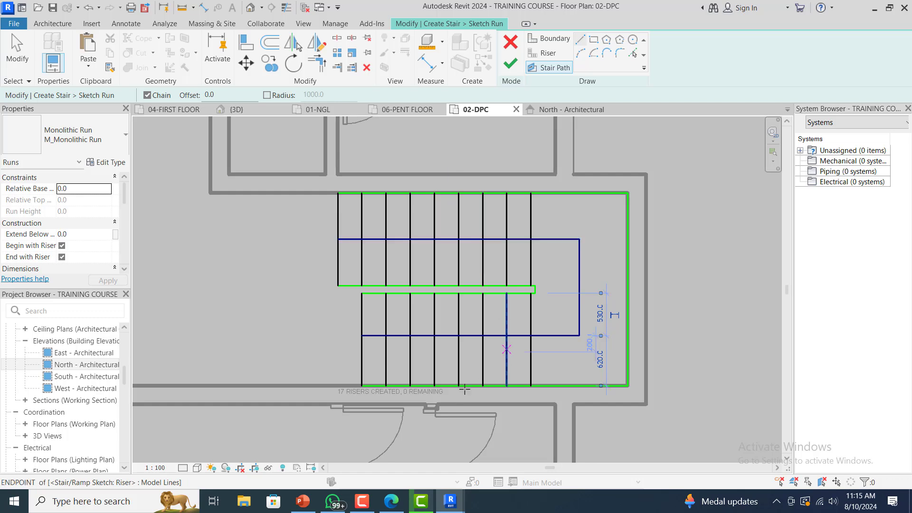
left_click(509, 67)
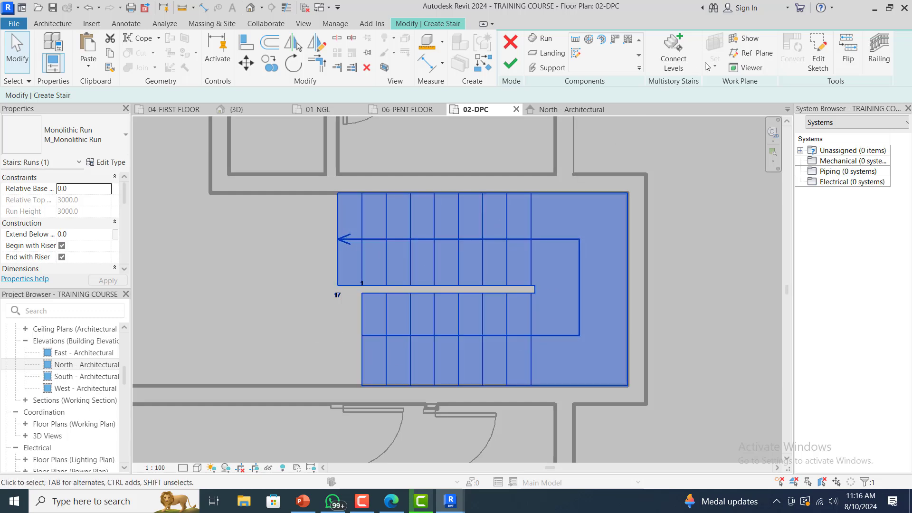
- Flip the stair direction so it climbs from the upper flight to the lower flight, and finish the stair
left_click(849, 50)
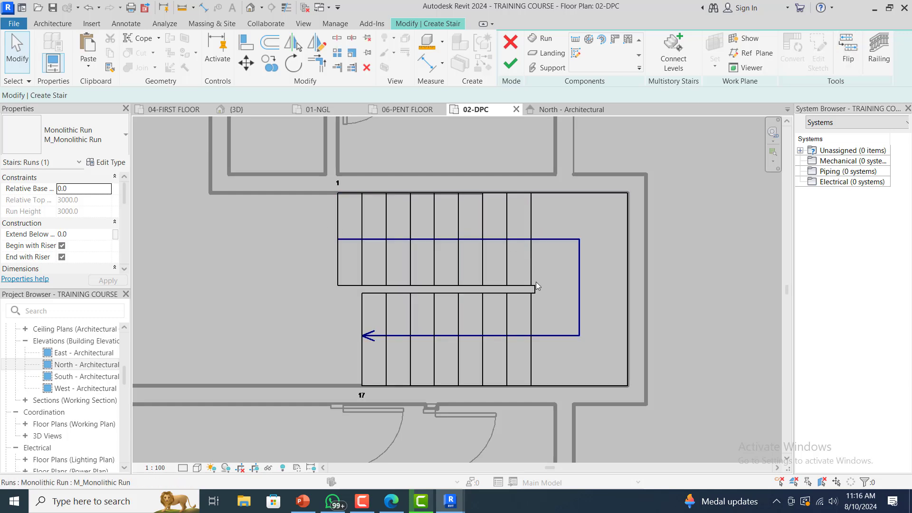
key("Escape")
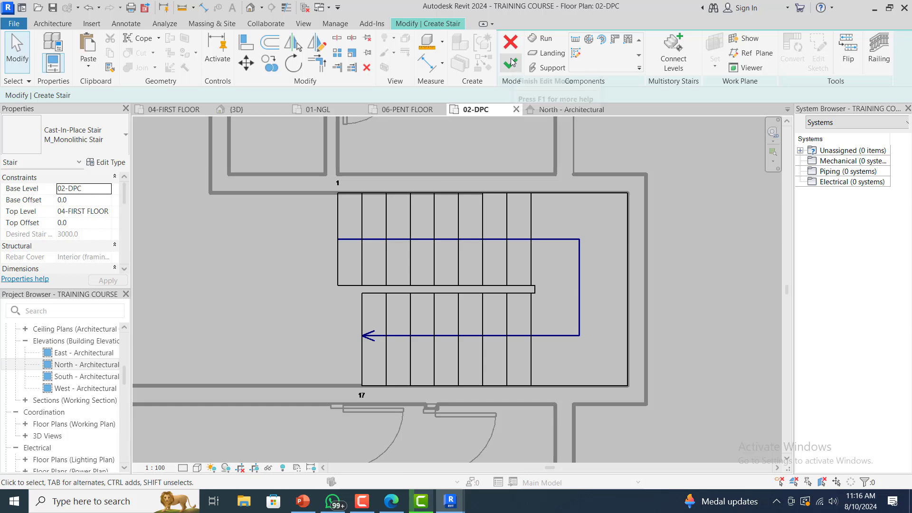
left_click(512, 62)
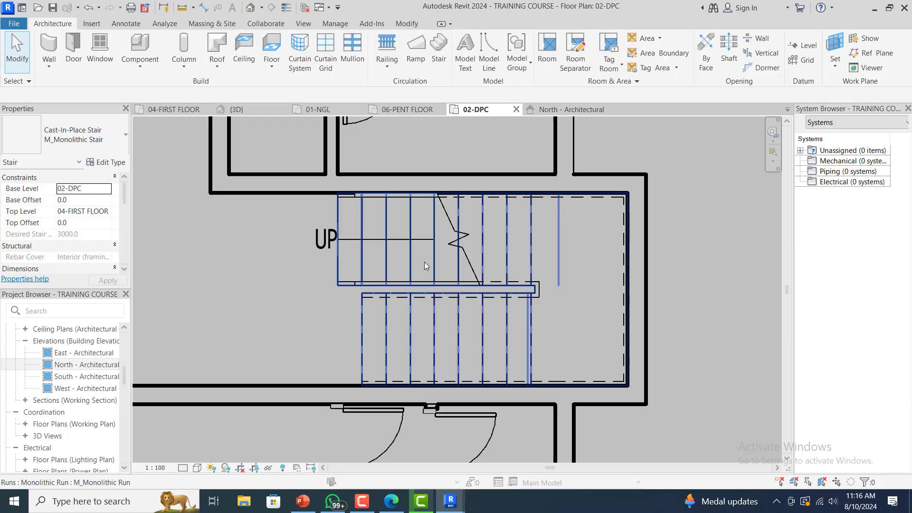
scroll(594, 269, "down", 5)
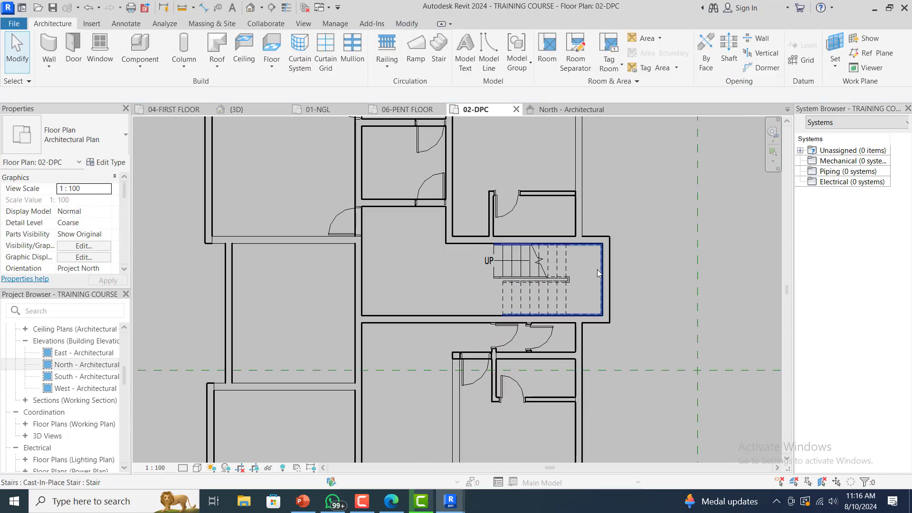
scroll(605, 260, "down", 2)
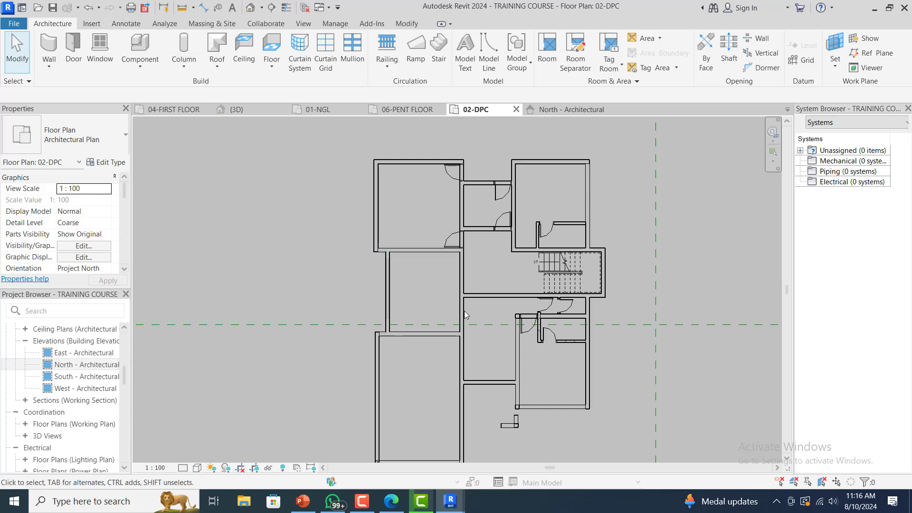
scroll(472, 241, "down", 2)
scroll(430, 381, "up", 1)
scroll(415, 354, "up", 1)
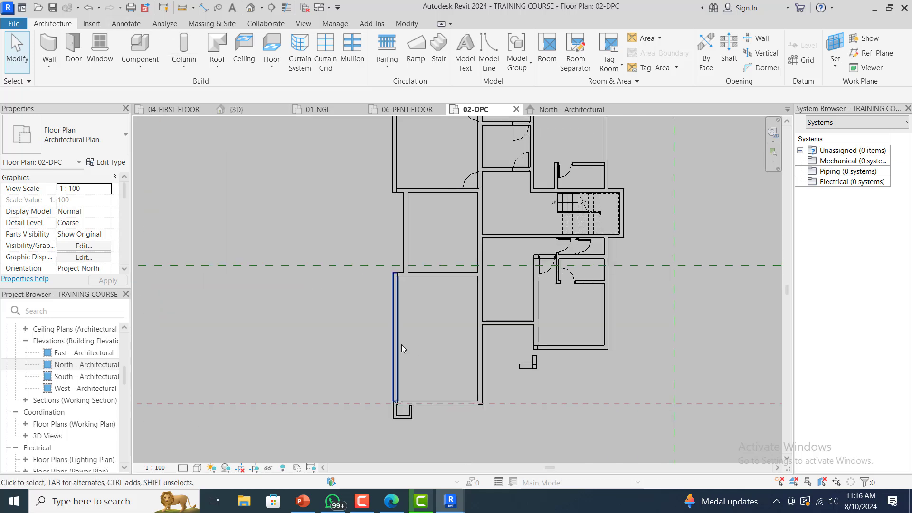